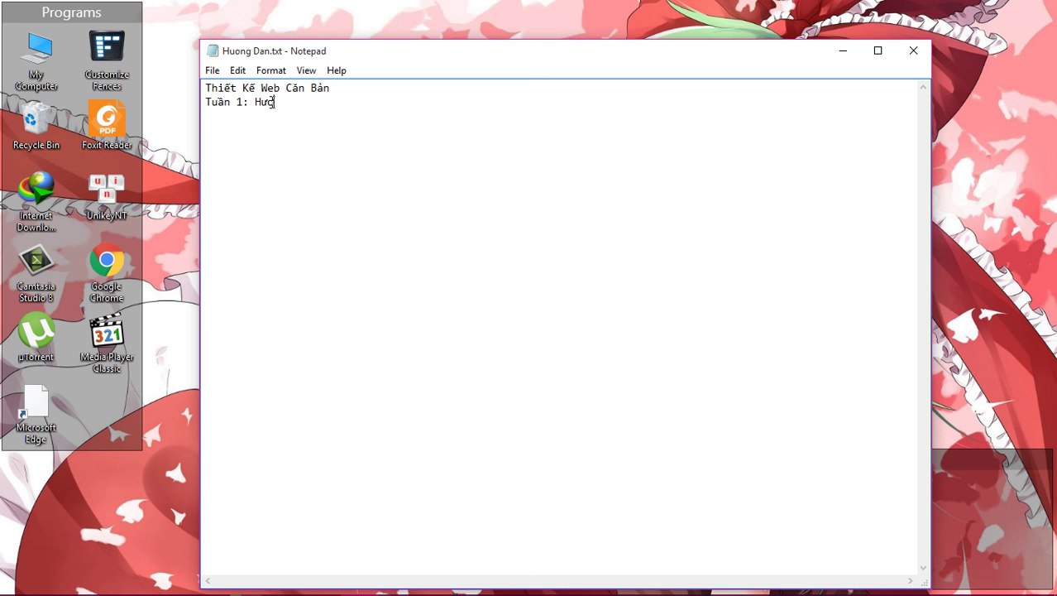
Complete the heading as "Tuần 1: Hướng dẫn download tài liệu và cài đặt phần mềm" and add an underscore divider line below it.
{"action": "type", "text": "ẫn download va"}
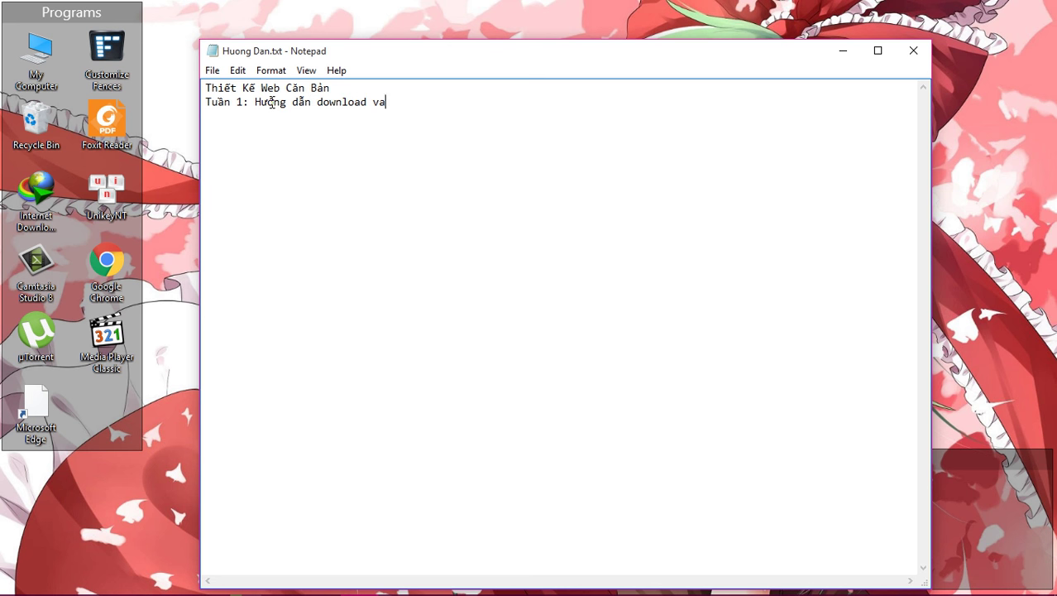
{"action": "key", "text": "BackSpace"}
{"action": "key", "text": "BackSpace"}
{"action": "type", "text": "tài liệu và cài "}
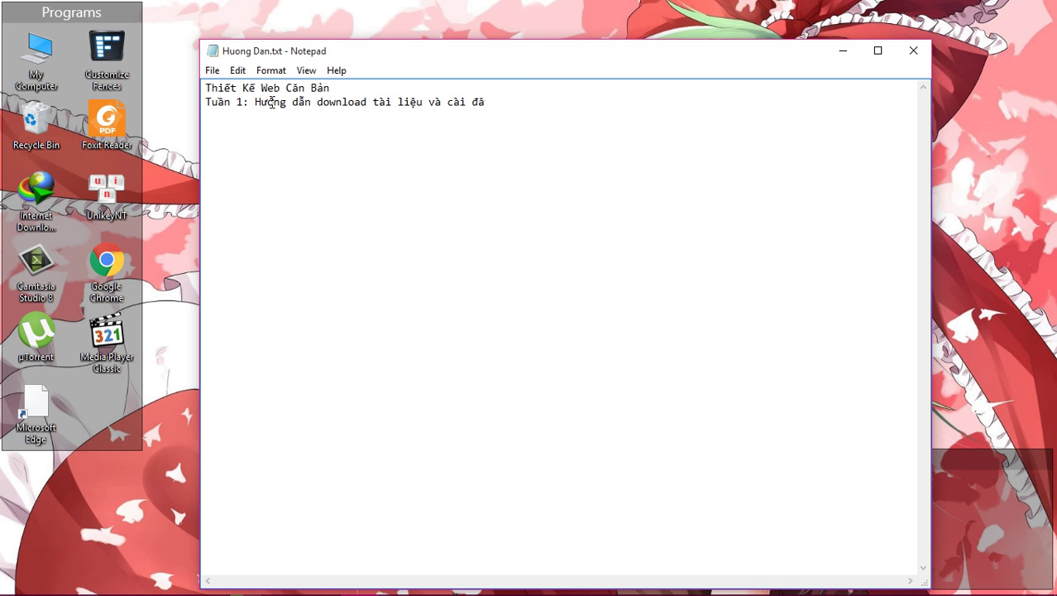
{"action": "type", "text": "đặt phaần mê"}
{"action": "type", "text": "__________________________________________________"}
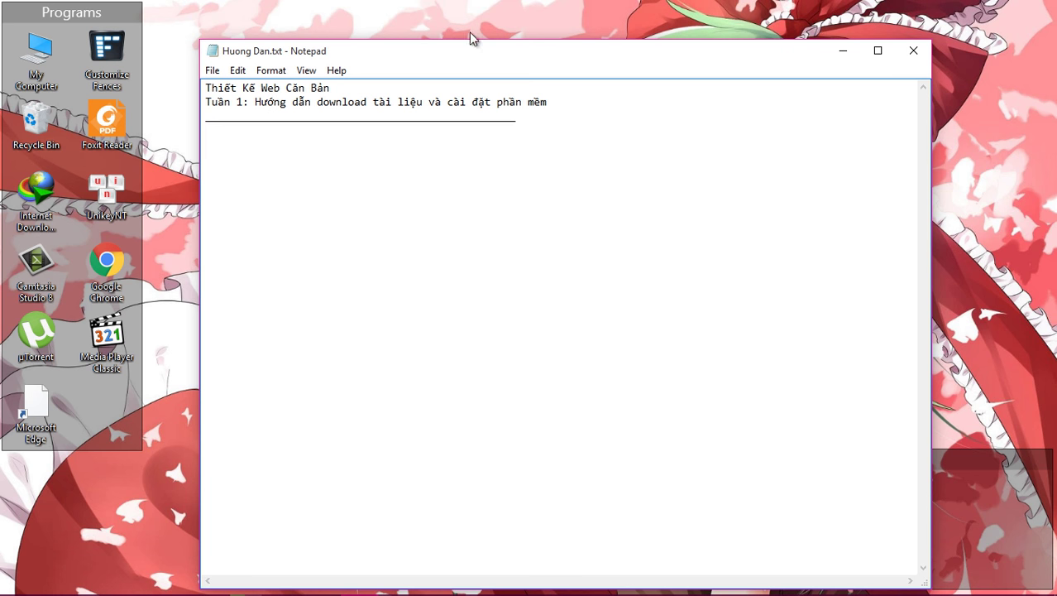
Reposition the text window and add the item "-Tai tai lieu" below the divider line.
{"action": "left_click_drag", "start_coordinate": [589, 60], "coordinate": [561, 50]}
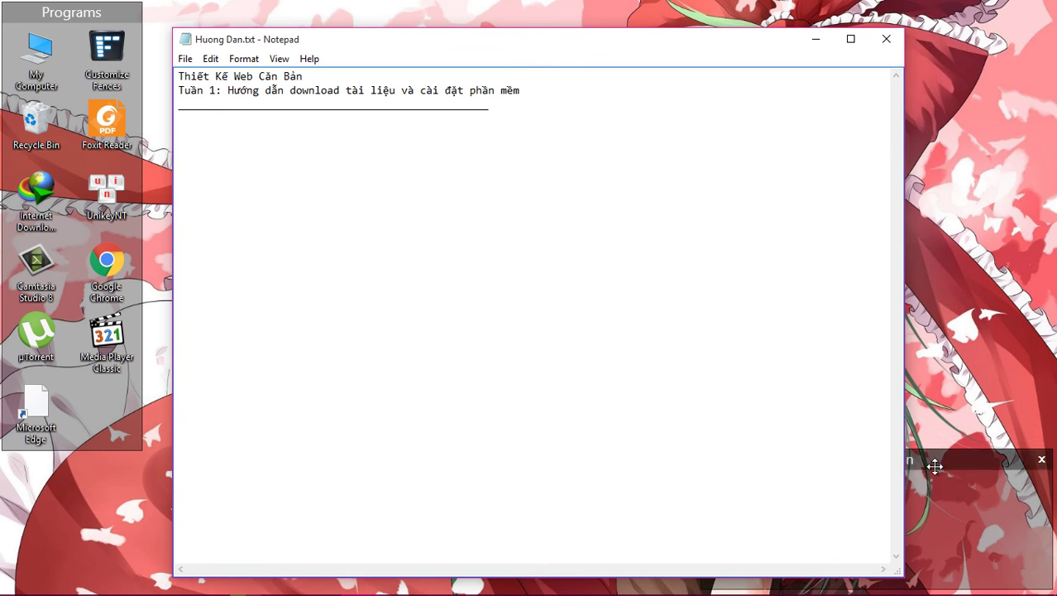
{"action": "type", "text": "Ta"}
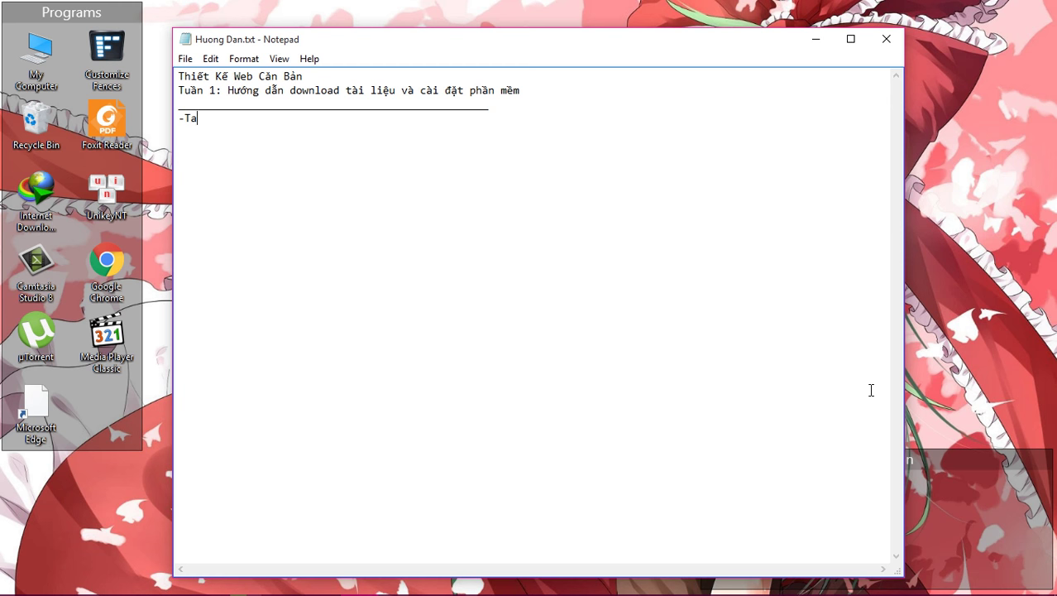
{"action": "type", "text": "i tai lieu"}
Open the Bai Giang Thiet Ke Web PDF from the desktop and follow its "Link download tài liệu" link.
{"action": "left_click", "coordinate": [947, 535]}
{"action": "left_click_drag", "start_coordinate": [802, 40], "coordinate": [602, 37]}
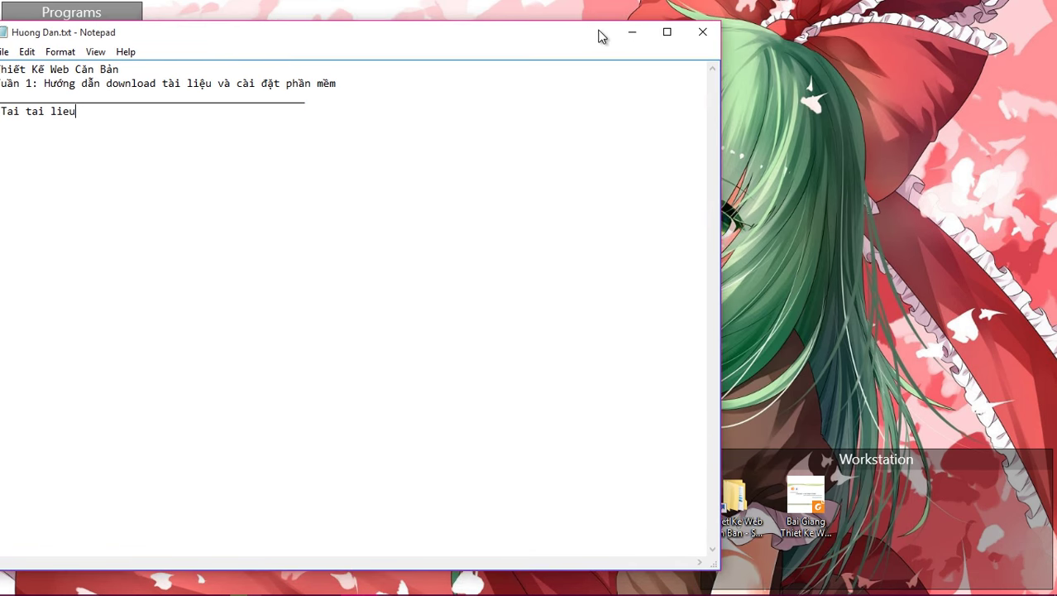
{"action": "double_click", "coordinate": [805, 494]}
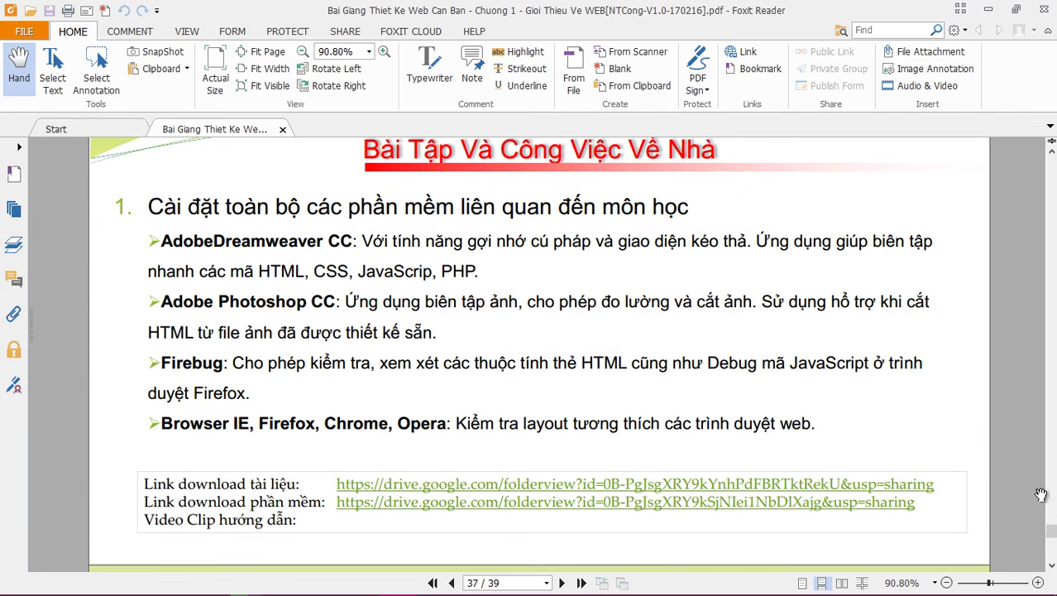
{"action": "left_click", "coordinate": [383, 486]}
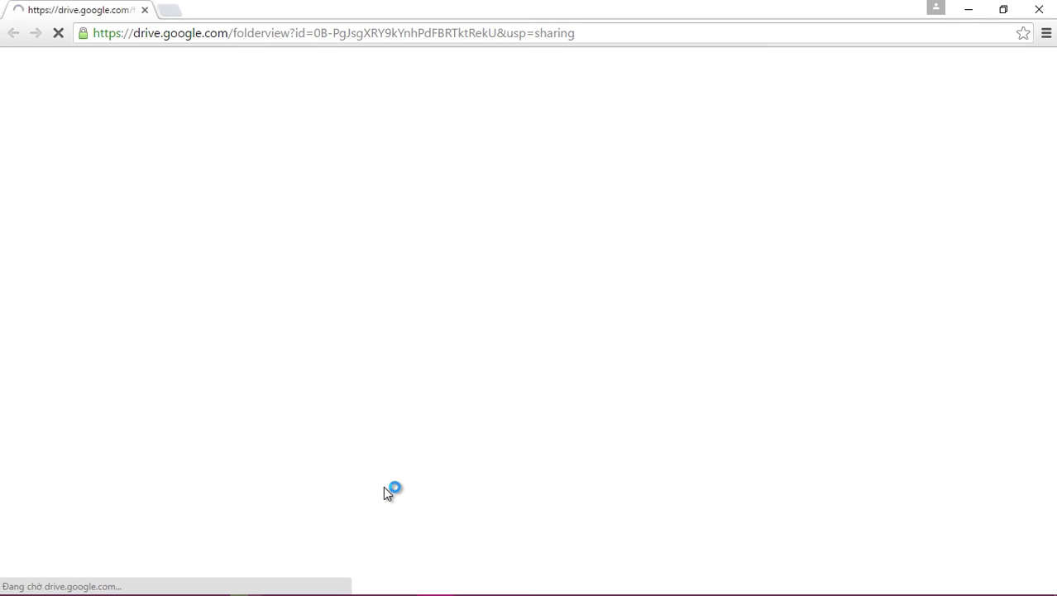
Return to Huong Dan.txt in Notepad and extend the "-Tai tai lieu" item with ", có tất cả 9 tài liệu.".
{"action": "left_click", "coordinate": [973, 12]}
{"action": "left_click", "coordinate": [989, 10]}
{"action": "left_click", "coordinate": [162, 35]}
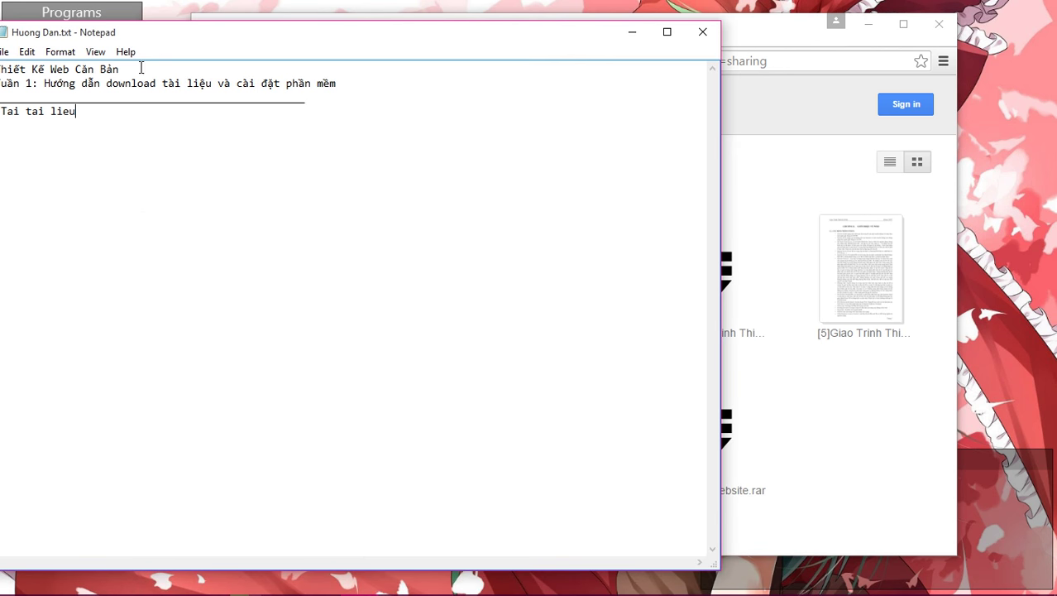
{"action": "left_click_drag", "start_coordinate": [175, 41], "coordinate": [321, 57]}
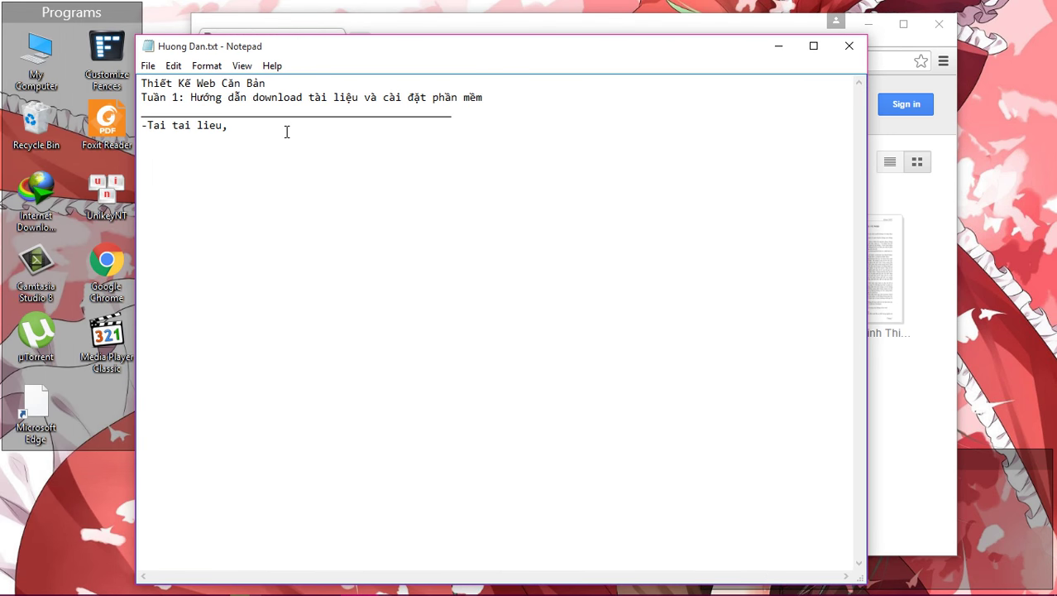
{"action": "type", "text": "co"}
{"action": "type", "text": " tât cả "}
{"action": "type", "text": "9 tài liệu"}
{"action": "type", "text": "."}
Add "Tuy nhiên, mình chỉ yêu cầu các bạn tham khảo 2 tài liệu đầu tiên [1] và [2]" and start a line with "Nếu các".
{"action": "type", "text": " Tuy nhiên"}
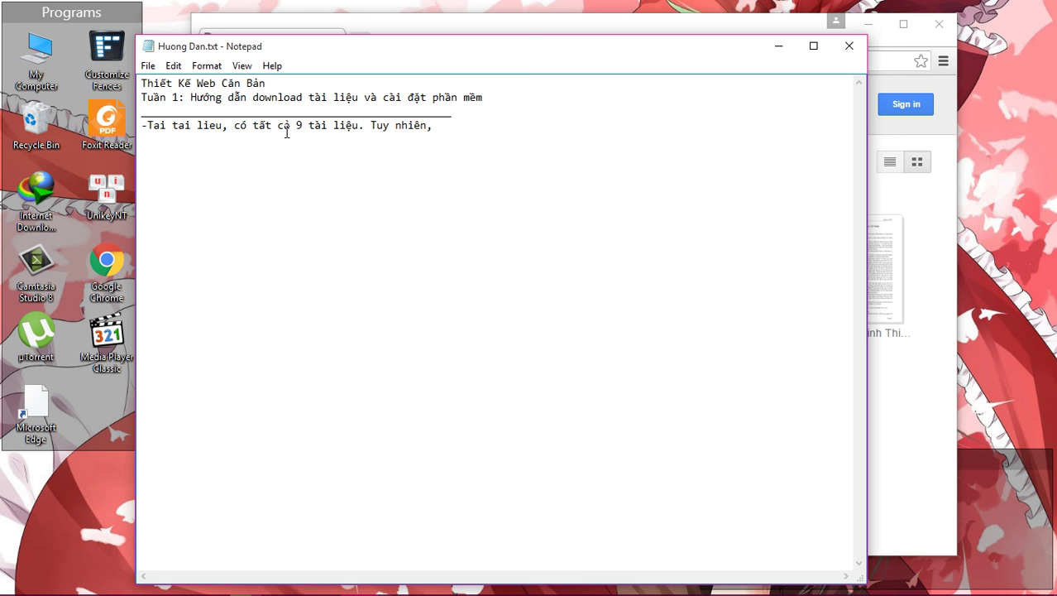
{"action": "type", "text": ", mình chỉ yêu ca"}
{"action": "type", "text": "u"}
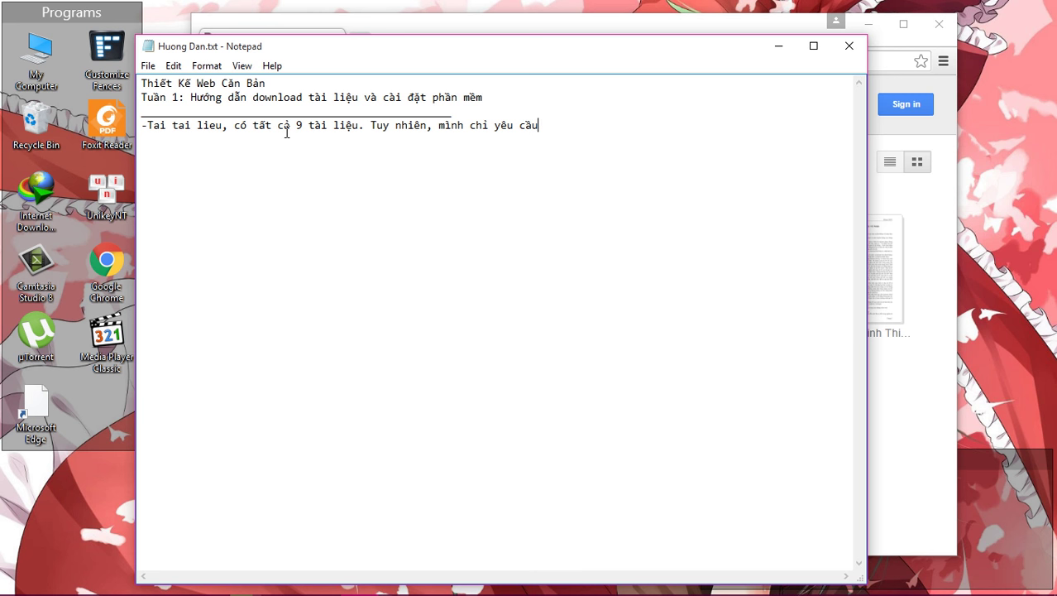
{"action": "type", "text": " các bạn tham khoa"}
{"action": "key", "text": "BackSpace"}
{"action": "key", "text": "BackSpace"}
{"action": "type", "text": "ao"}
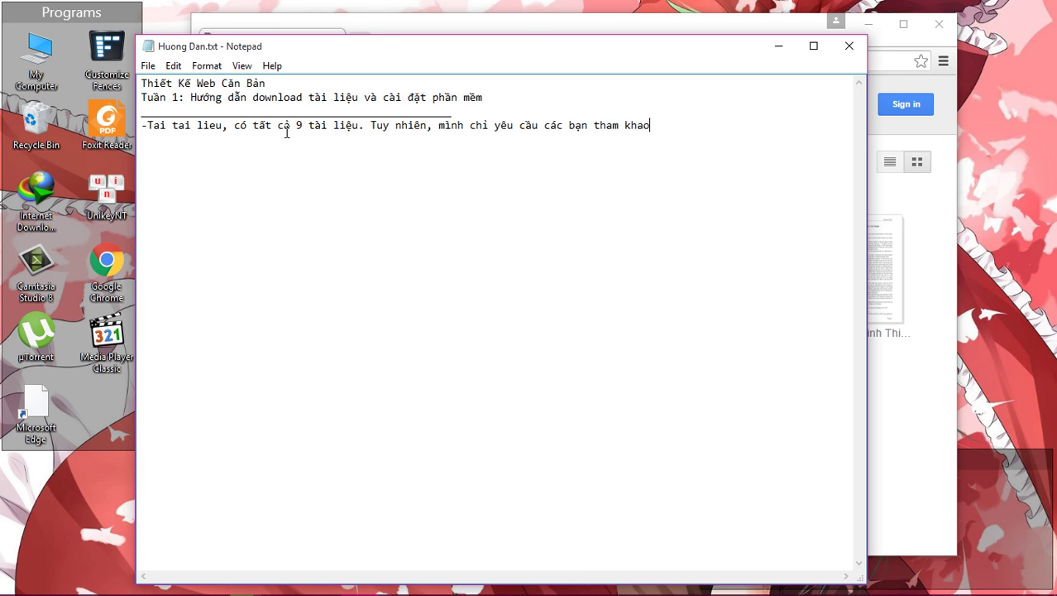
{"action": "type", "text": " 2 tài liệu"}
{"action": "type", "text": " đầu tiên "}
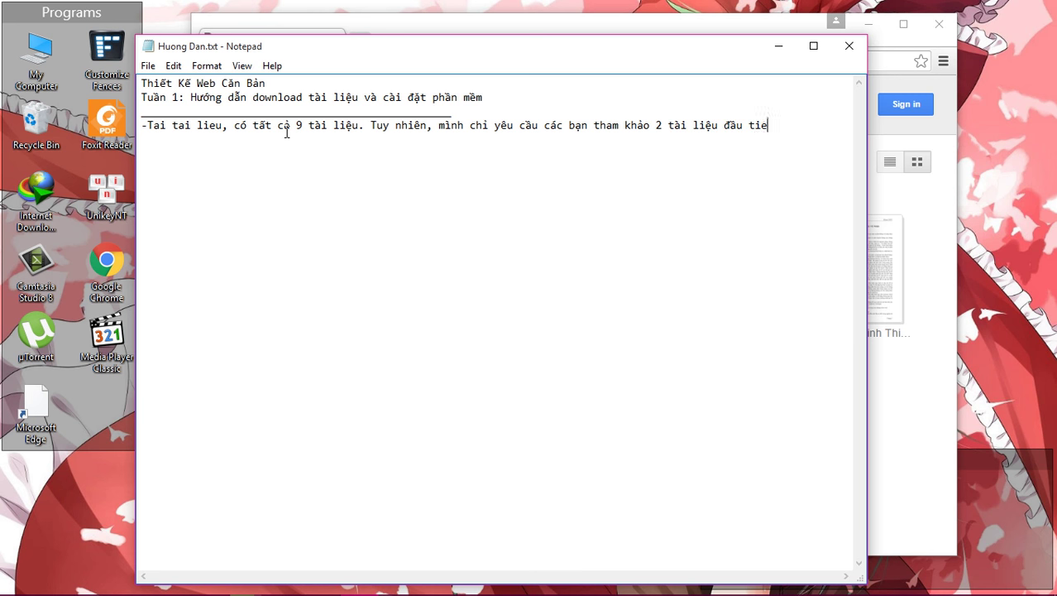
{"action": "type", "text": "[1] và [2] Nếu các"}
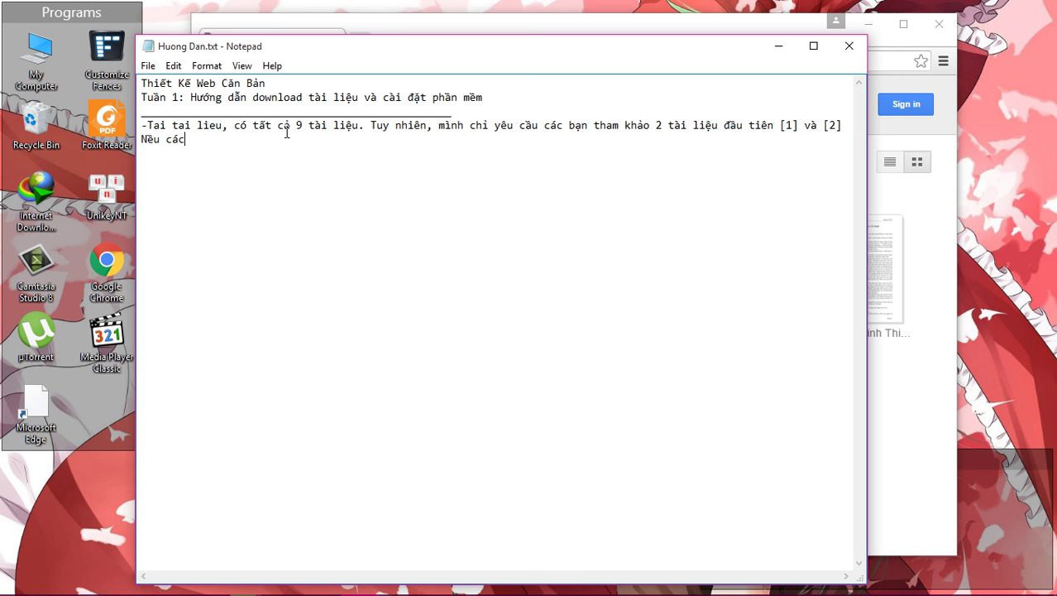
Complete the "Nếu các" line with "bạn nào thích môn này có thể download để có thể phát triển thêm.".
{"action": "type", "text": " bạn nào thich mớn này có "}
{"action": "type", "text": "thể download "}
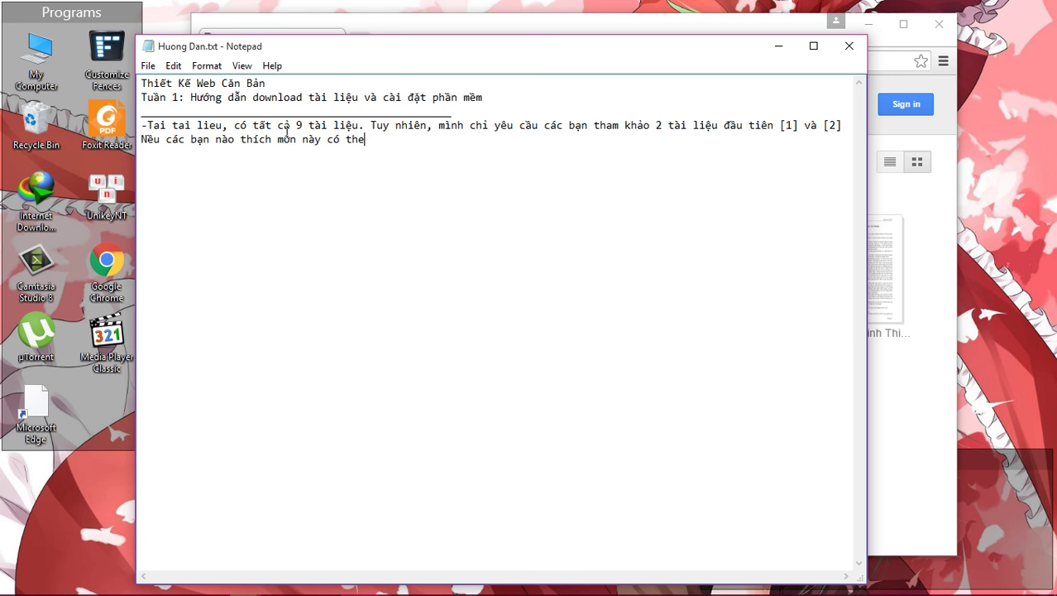
{"action": "type", "text": "để có the"}
{"action": "type", "text": " ph"}
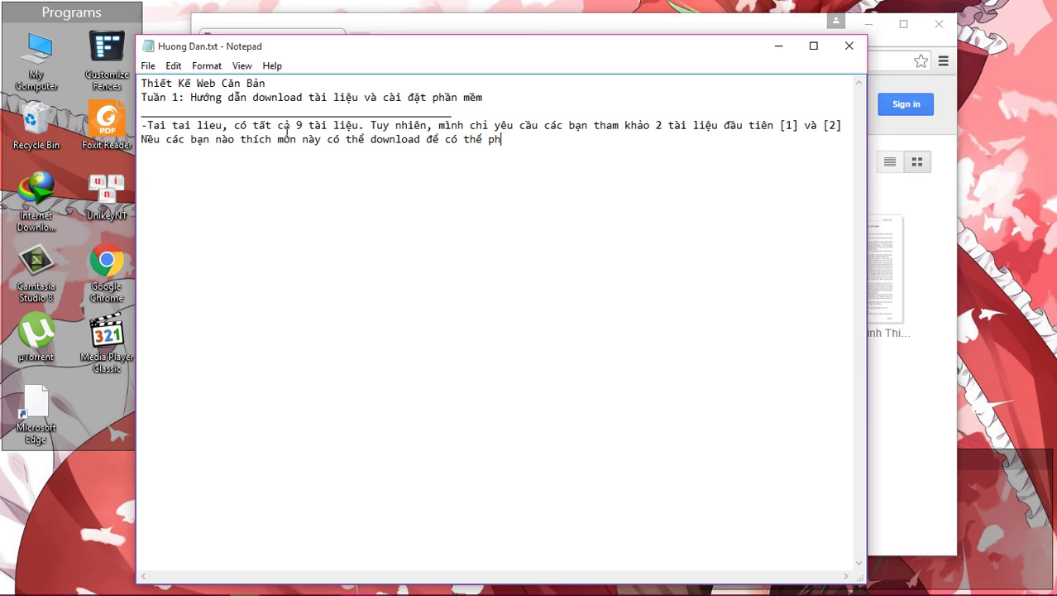
{"action": "type", "text": "át triề"}
{"action": "type", "text": "n thêm."}
Download the "[1]Giao Trinh Thiet Ke Web" document from the Ebook folder in Chrome and move it from Downloads to the desktop.
{"action": "left_click", "coordinate": [902, 439]}
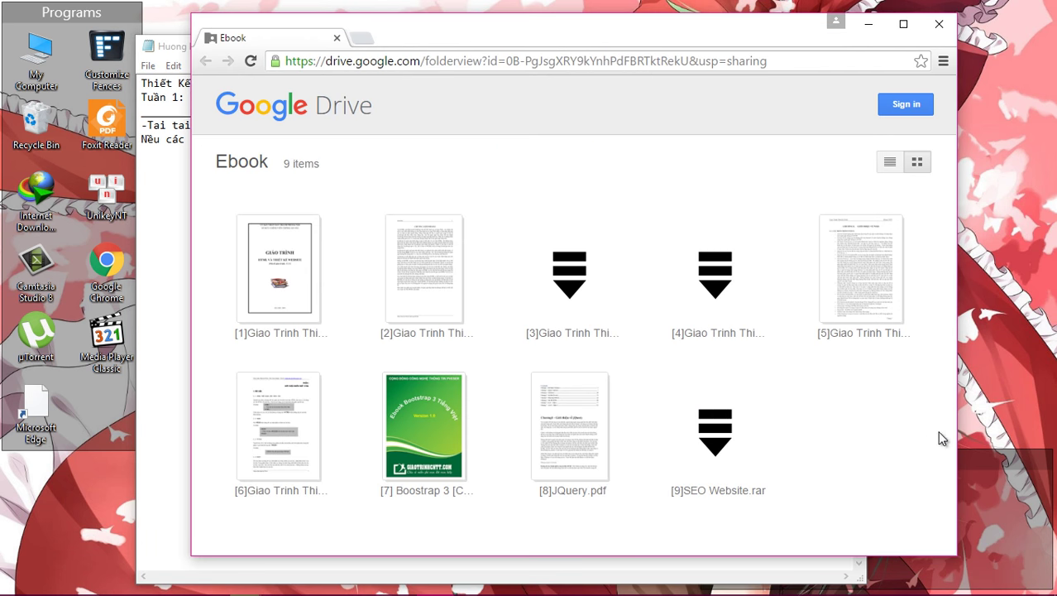
{"action": "left_click", "coordinate": [256, 280]}
{"action": "left_click", "coordinate": [614, 95]}
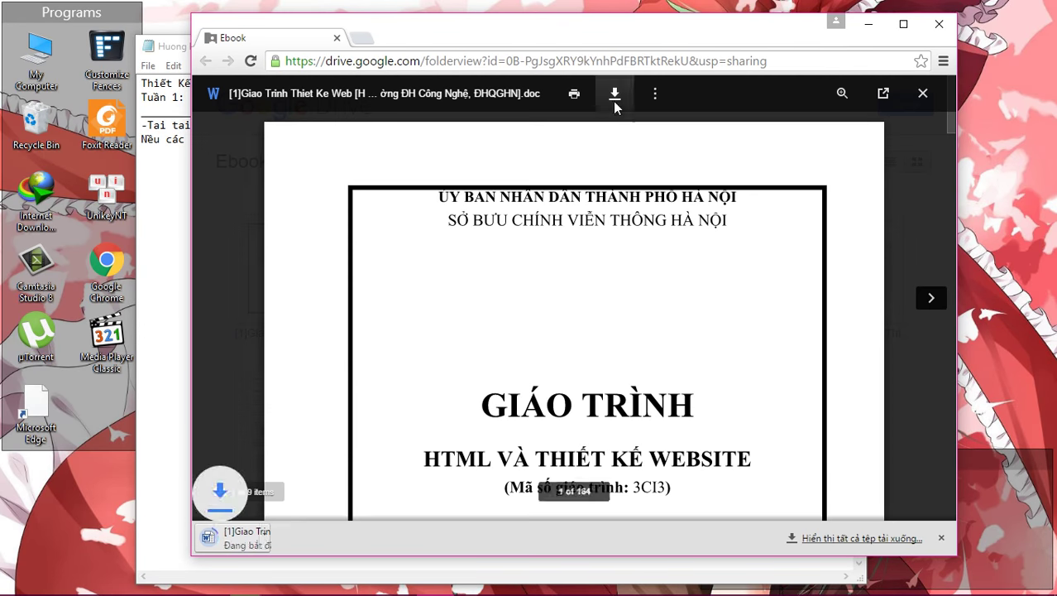
{"action": "left_click", "coordinate": [348, 534]}
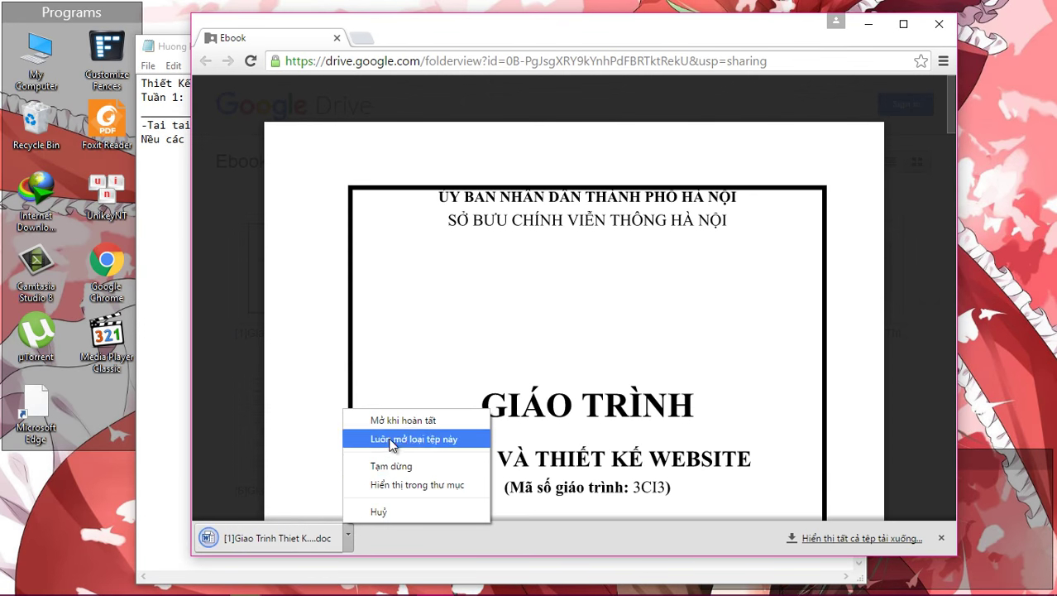
{"action": "left_click", "coordinate": [393, 485]}
{"action": "left_click_drag", "start_coordinate": [247, 220], "coordinate": [1013, 207]}
Download "[2]Giao Trinh Thiet Ke Web [JavaScript].pdf" from the Ebook folder and show the downloaded file in its folder.
{"action": "left_click", "coordinate": [647, 539]}
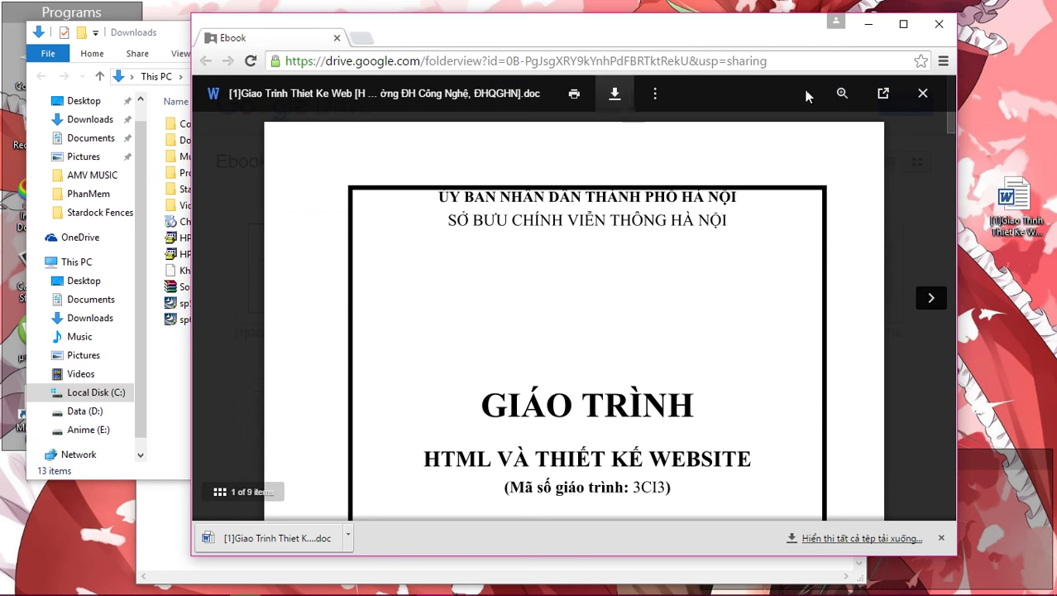
{"action": "left_click", "coordinate": [923, 93]}
{"action": "left_click", "coordinate": [429, 284]}
{"action": "left_click", "coordinate": [608, 92]}
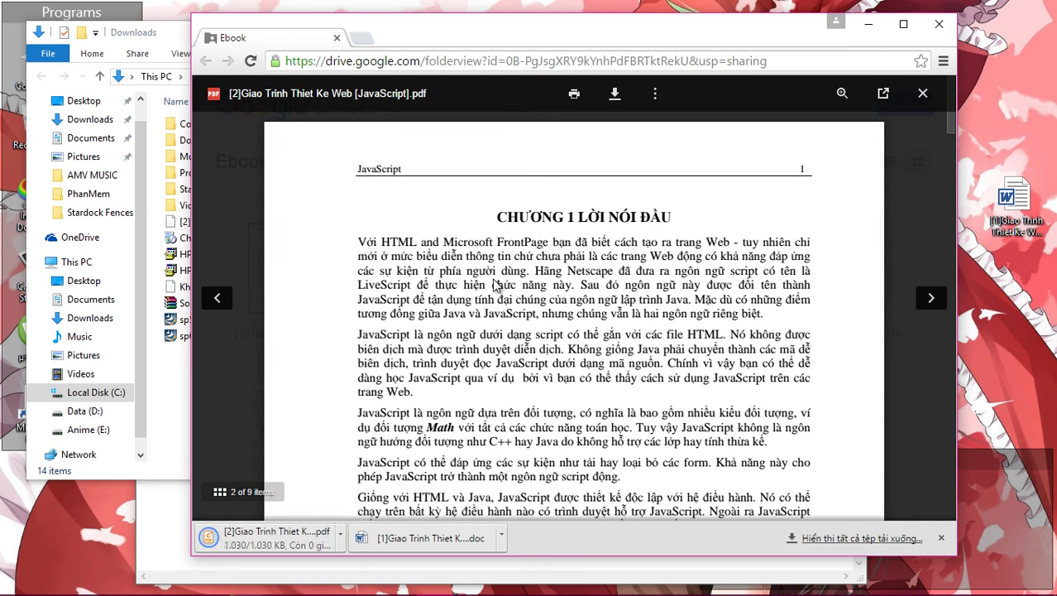
{"action": "left_click", "coordinate": [348, 536]}
{"action": "left_click", "coordinate": [391, 485]}
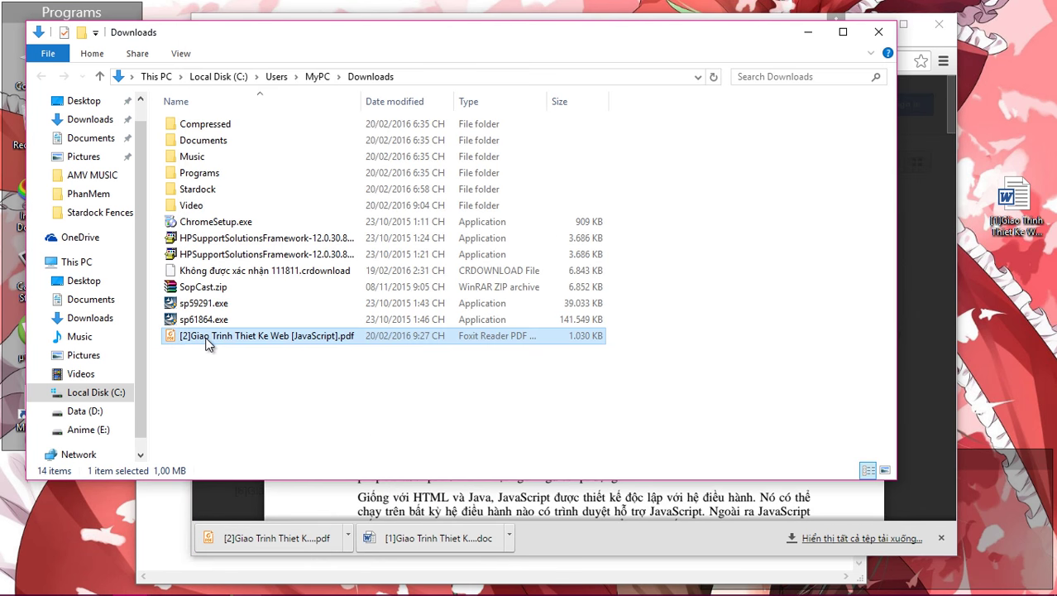
Move the downloaded JavaScript PDF from Downloads to the desktop and place the [1] Word document beside it.
{"action": "right_click", "coordinate": [206, 337]}
{"action": "key", "text": "Escape"}
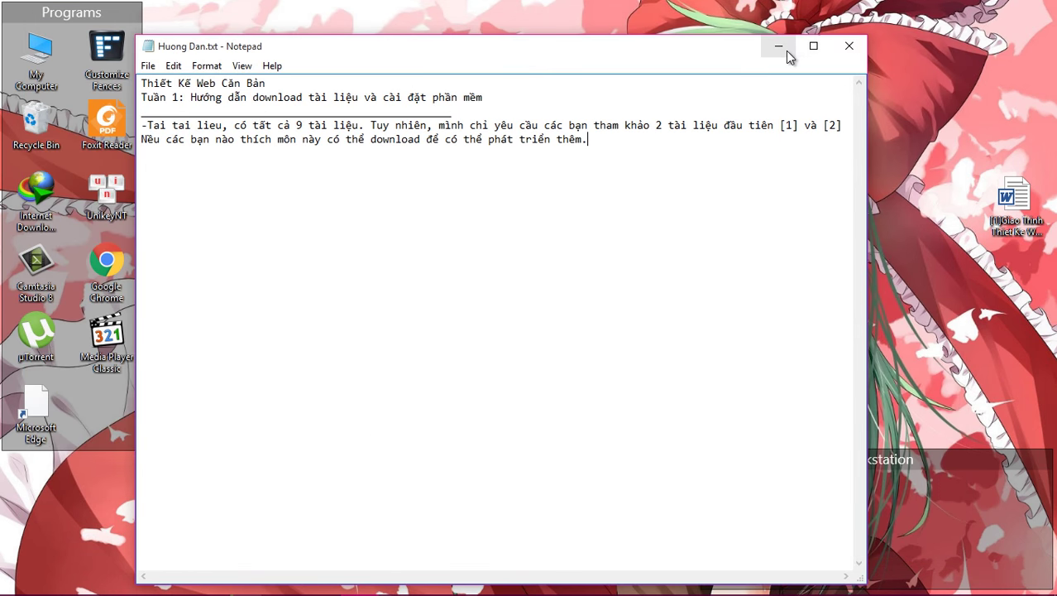
{"action": "left_click", "coordinate": [780, 48]}
{"action": "right_click", "coordinate": [703, 132]}
{"action": "left_click", "coordinate": [742, 225]}
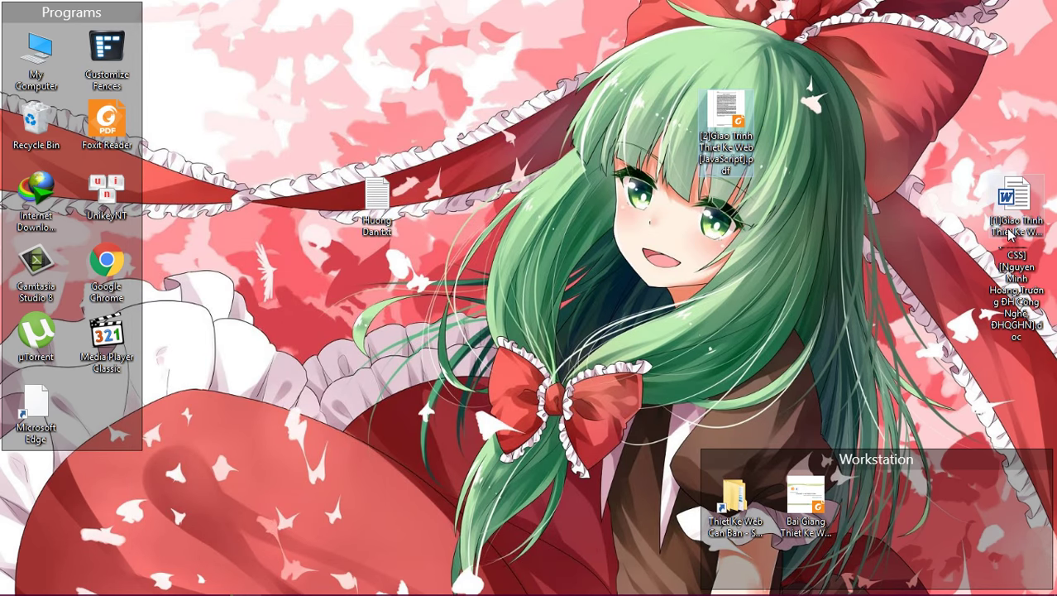
{"action": "left_click", "coordinate": [697, 265]}
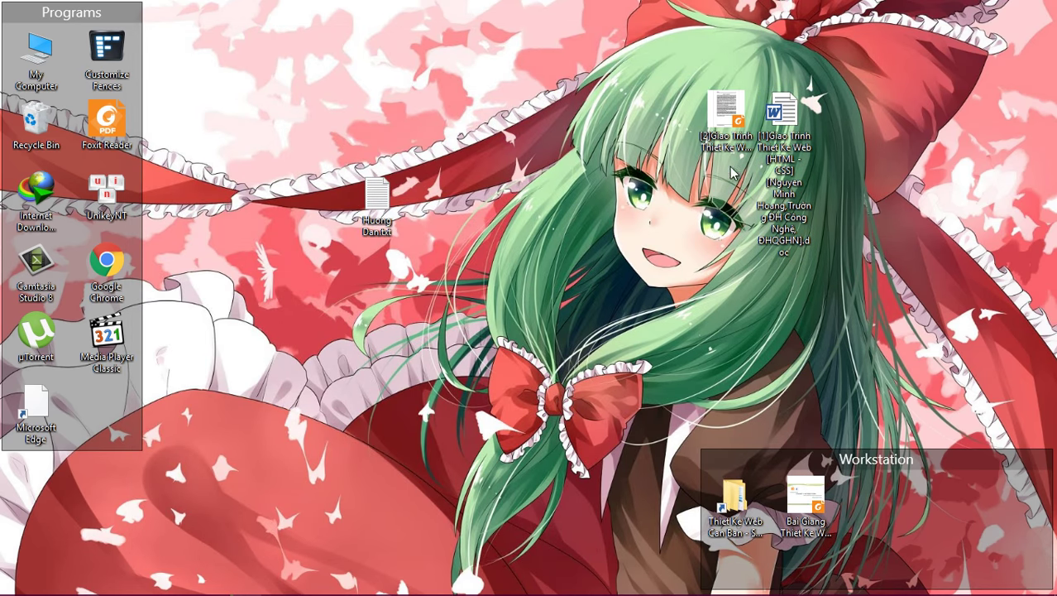
Reopen Huong Dan.txt from the desktop and add the item "-Huong dan cài đặt phần mềm:" on a new line.
{"action": "double_click", "coordinate": [377, 199]}
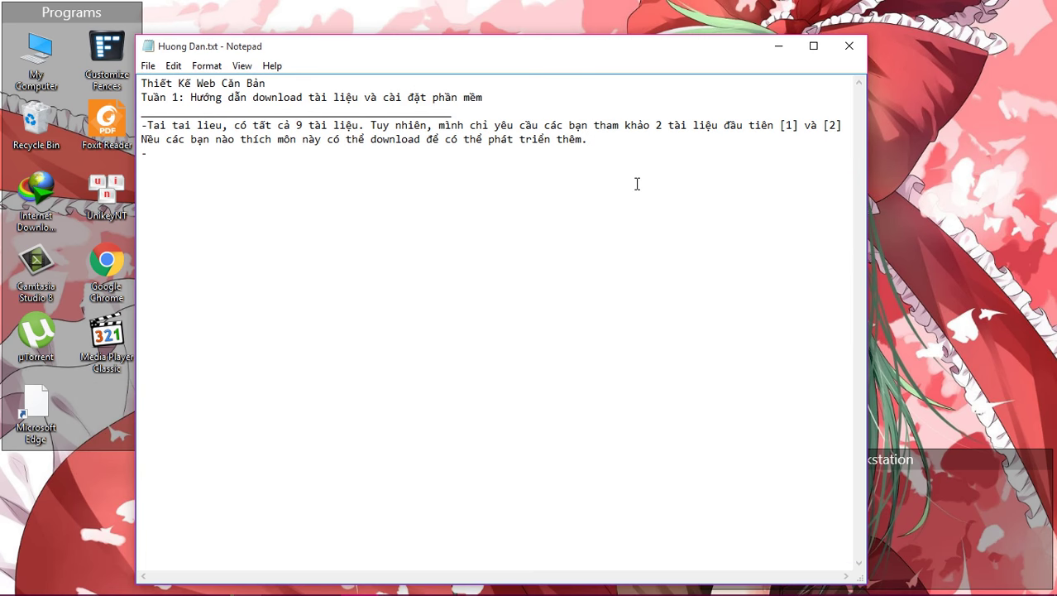
{"action": "type", "text": "Huong dan cài d"}
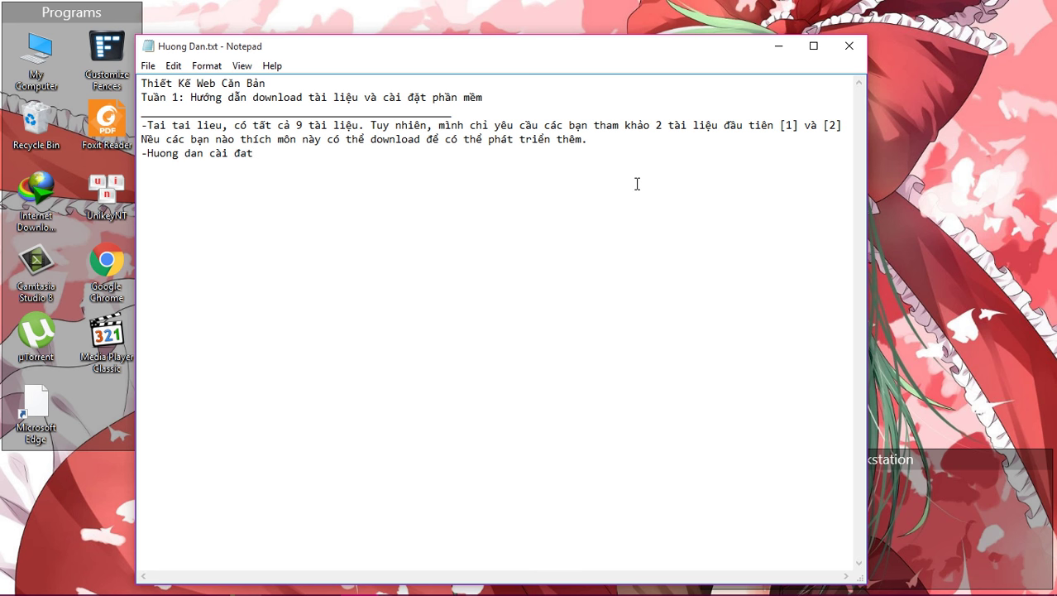
{"action": "type", "text": "ặt phần mềm:"}
{"action": "key", "text": "Return"}
Write the line "Các bạn vào link theo hướng dẫn để download hết tất cả các phần mêm như sau." under the software installation item.
{"action": "type", "text": "Cac bạn vào lin"}
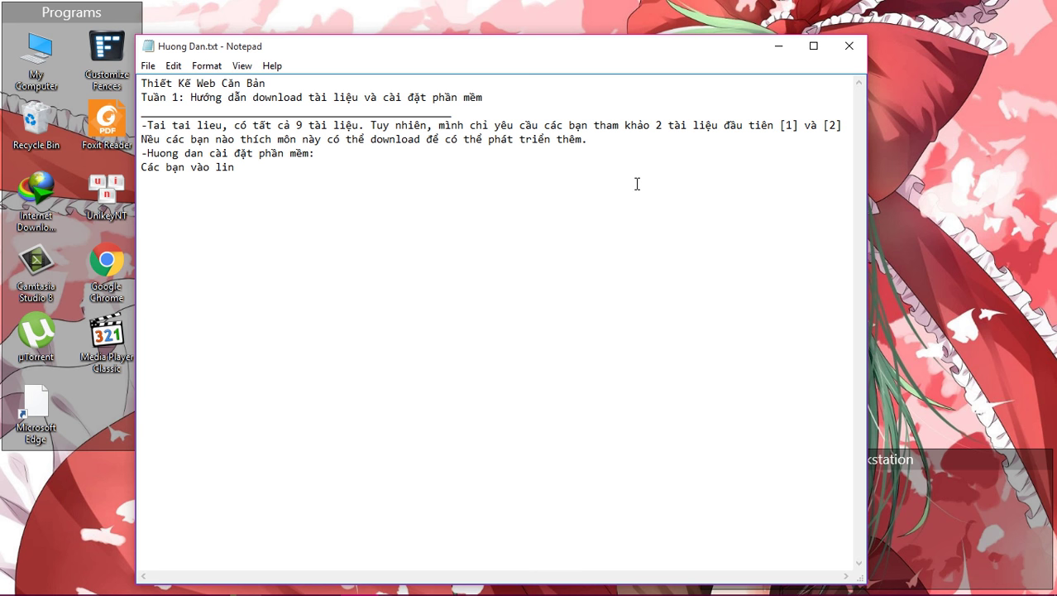
{"action": "type", "text": "k theo hướng dân"}
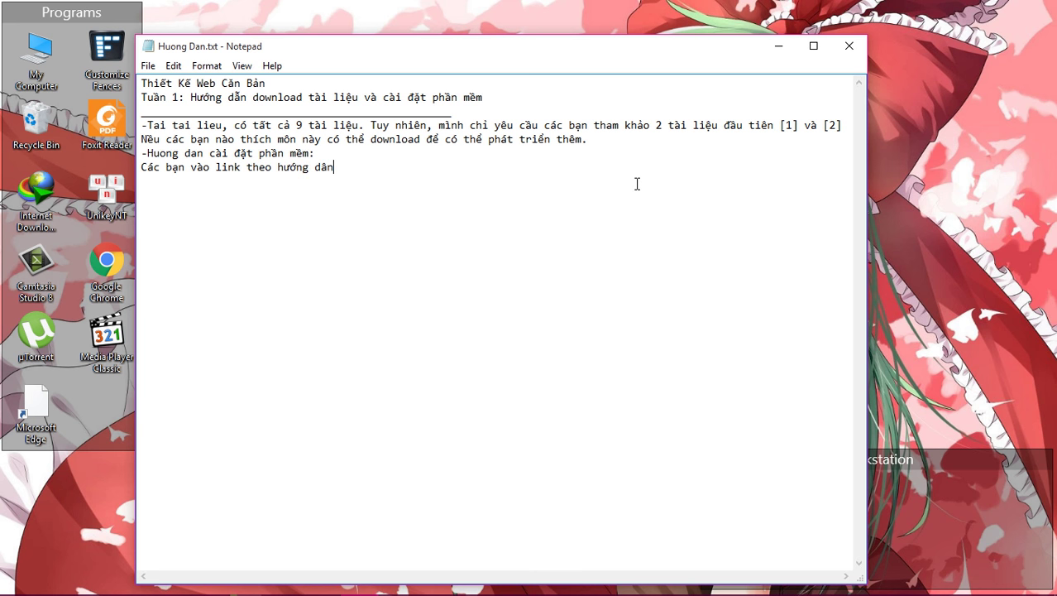
{"action": "type", "text": "x dd"}
{"action": "type", "text": "ể download hết "}
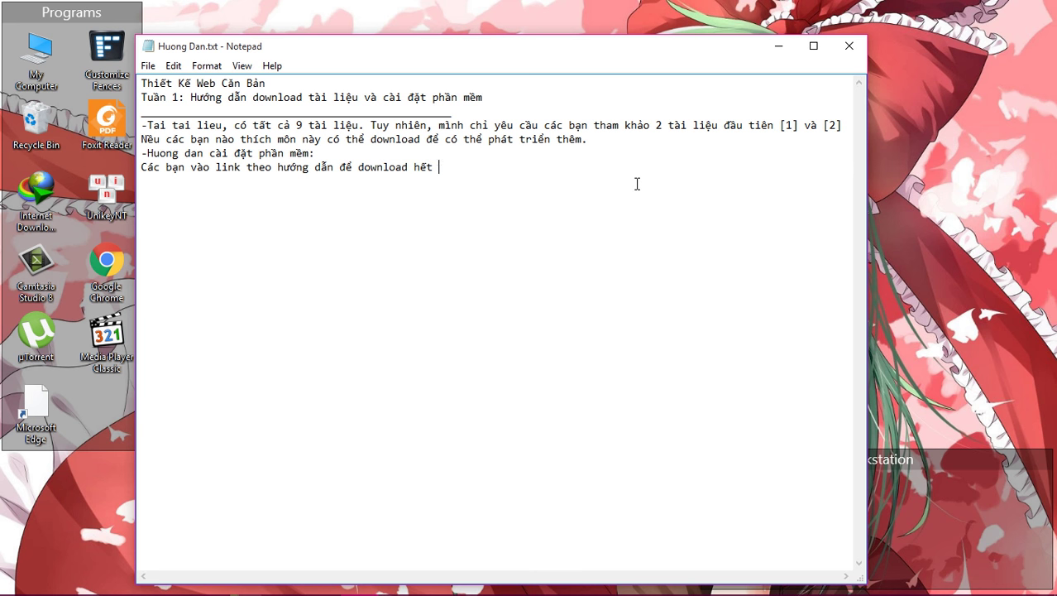
{"action": "type", "text": "tất cả các phần mêm như"}
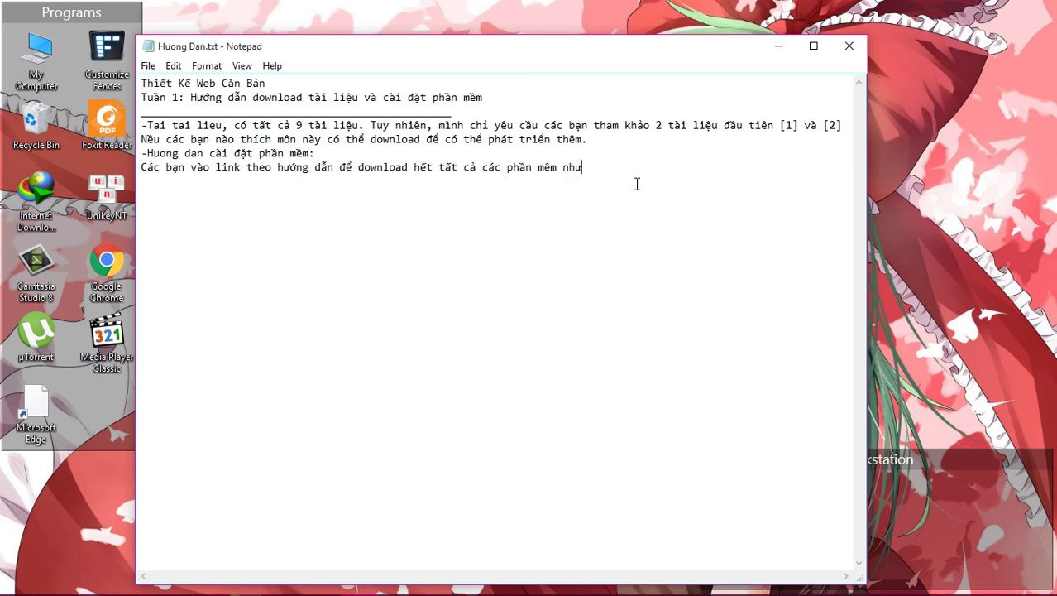
{"action": "type", "text": " sau."}
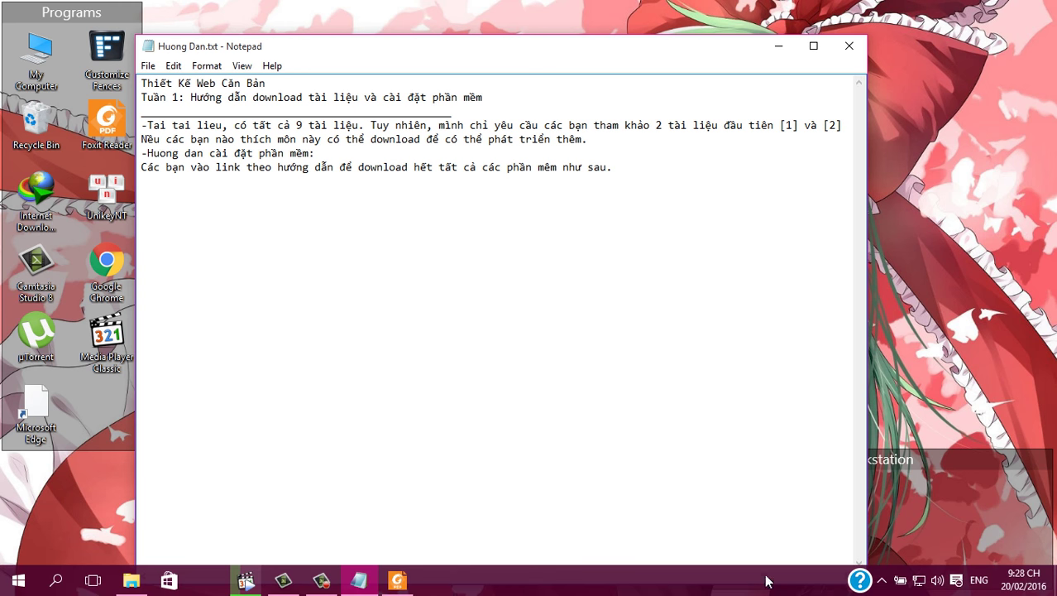
Switch to the lecture PDF in Foxit Reader and follow its "Link download phần mềm" link.
{"action": "left_click", "coordinate": [379, 588]}
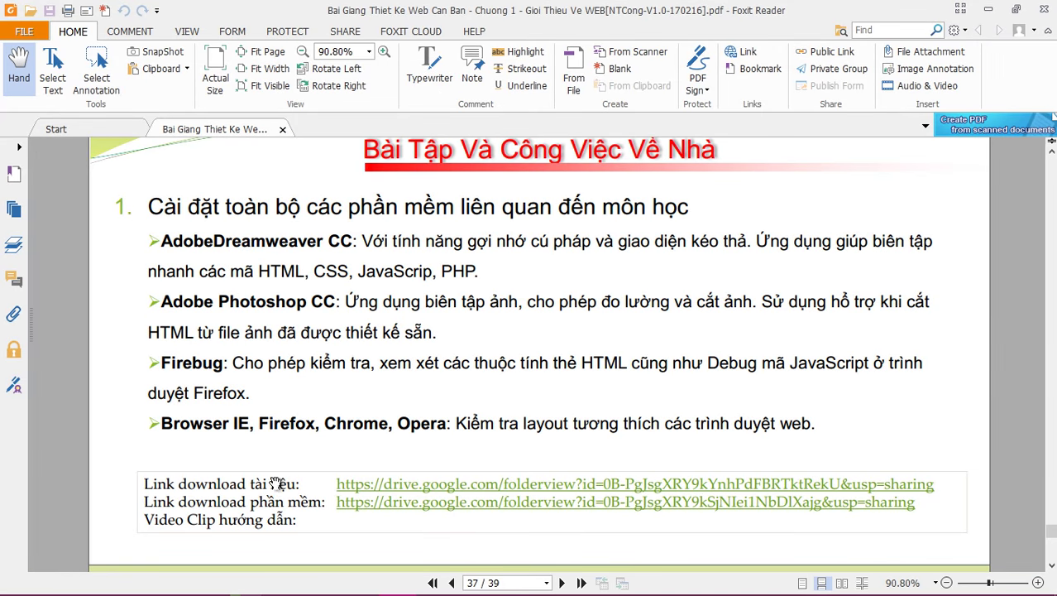
{"action": "left_click", "coordinate": [415, 503]}
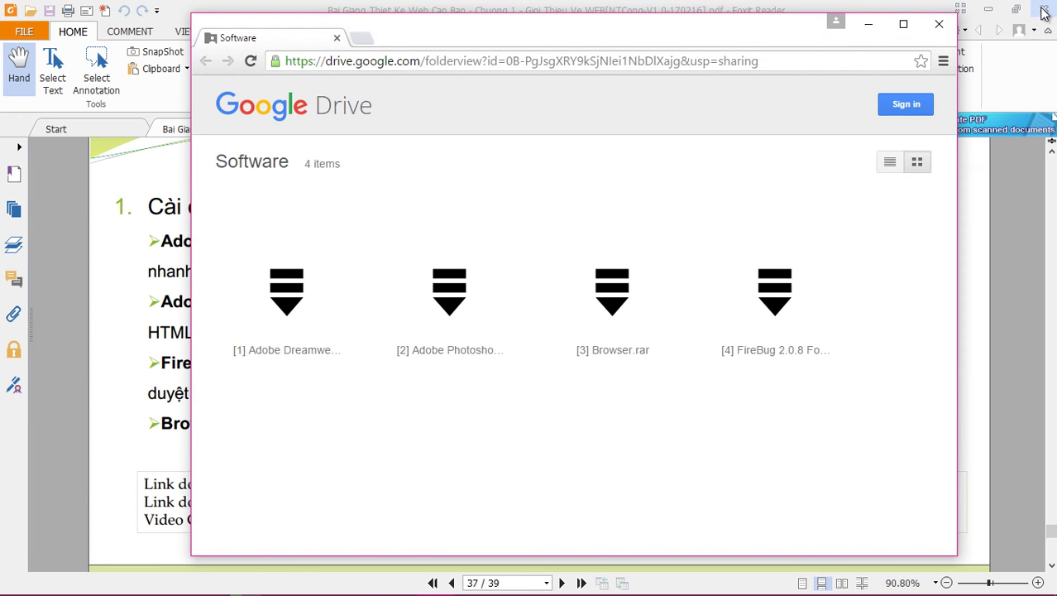
Return to Huong Dan.txt in Notepad and append "Có tất cả 4 file chứa phần mềm Dreamweaver" to the last line.
{"action": "left_click", "coordinate": [988, 9]}
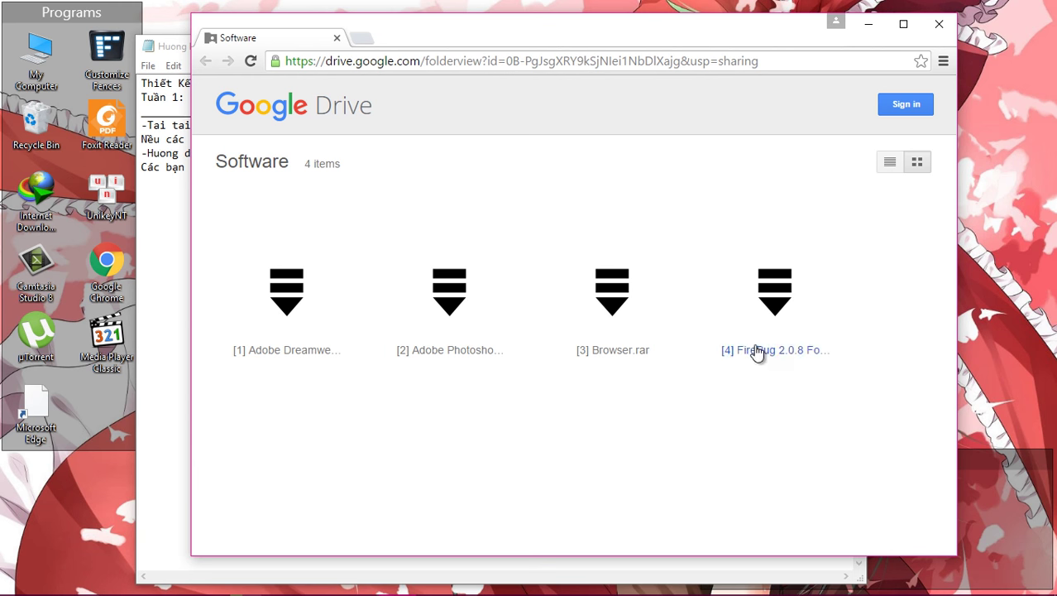
{"action": "left_click", "coordinate": [189, 279]}
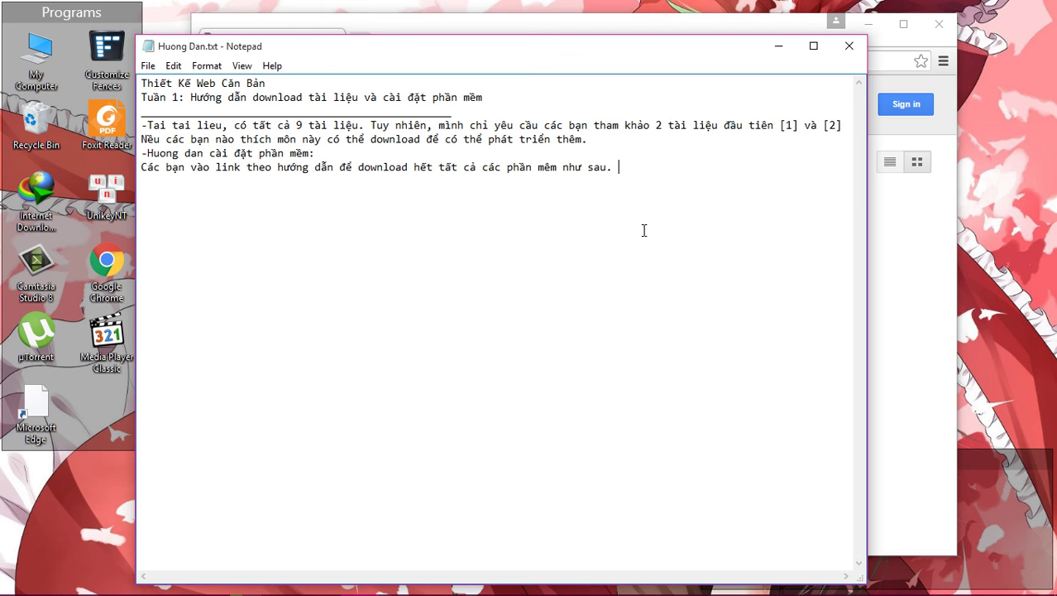
{"action": "type", "text": "Có tât cả 4 file c"}
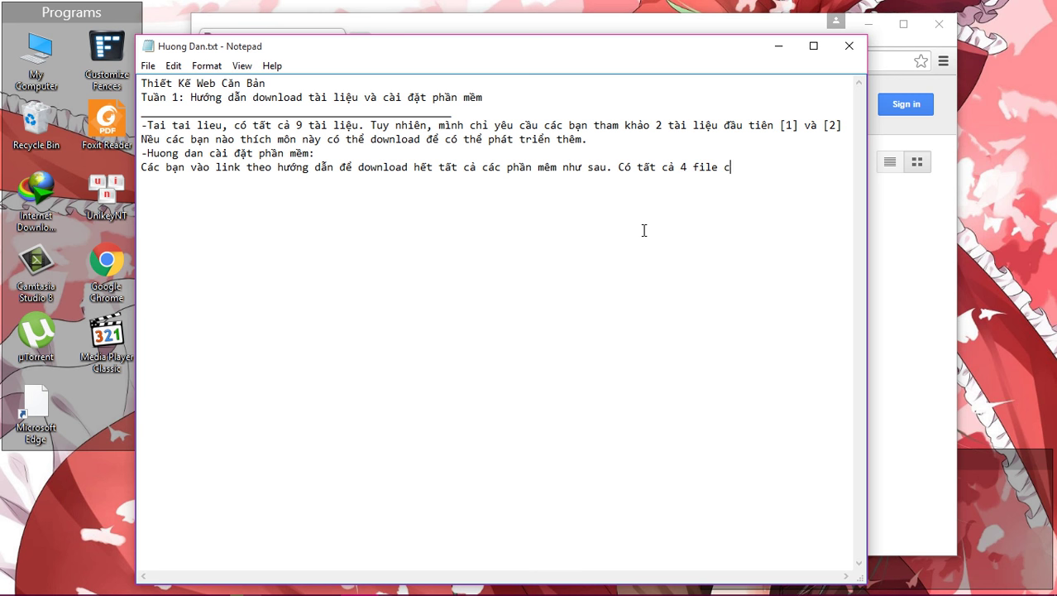
{"action": "type", "text": "hưa phần mêm Dream"}
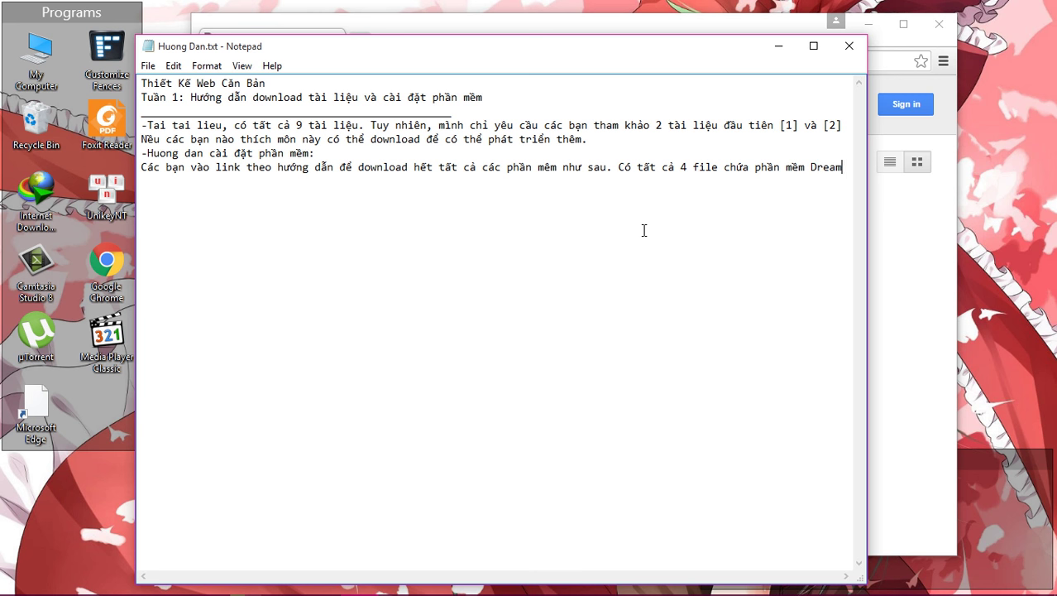
{"action": "type", "text": "weaver"}
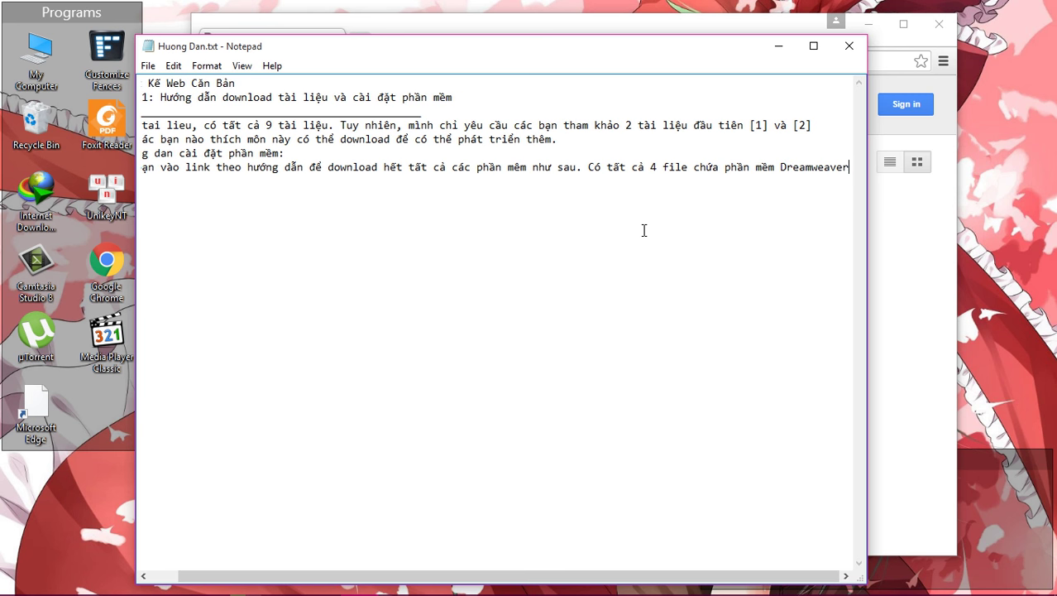
{"action": "key", "text": "Return"}
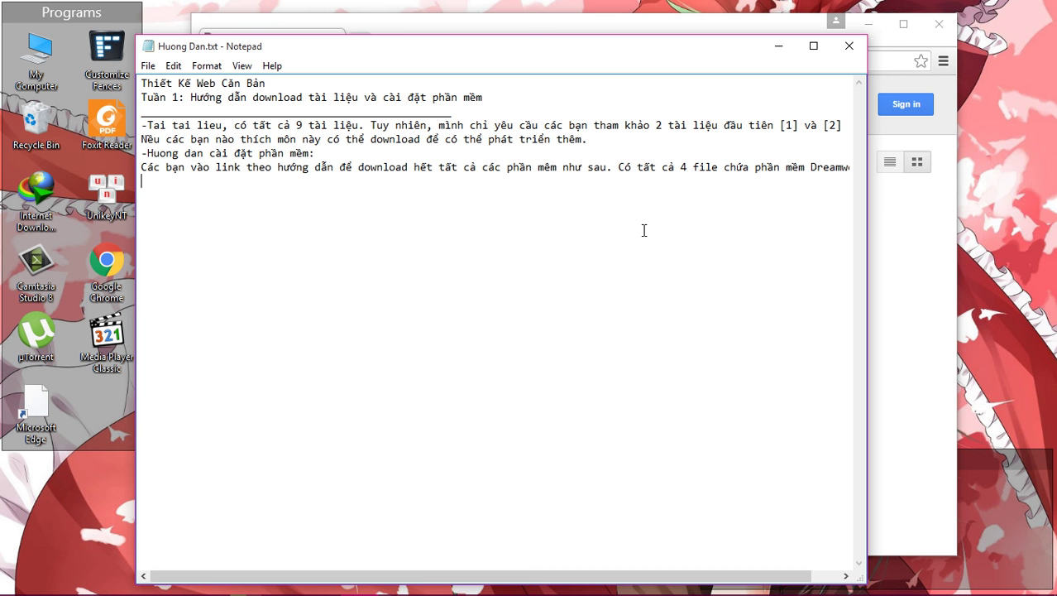
Add the line "Photoshop, Browser, Firebug. Các bạn download hết. Sau khi download các phần mêm bạn có như sau." to the guide.
{"action": "type", "text": "Photoshop, Bro"}
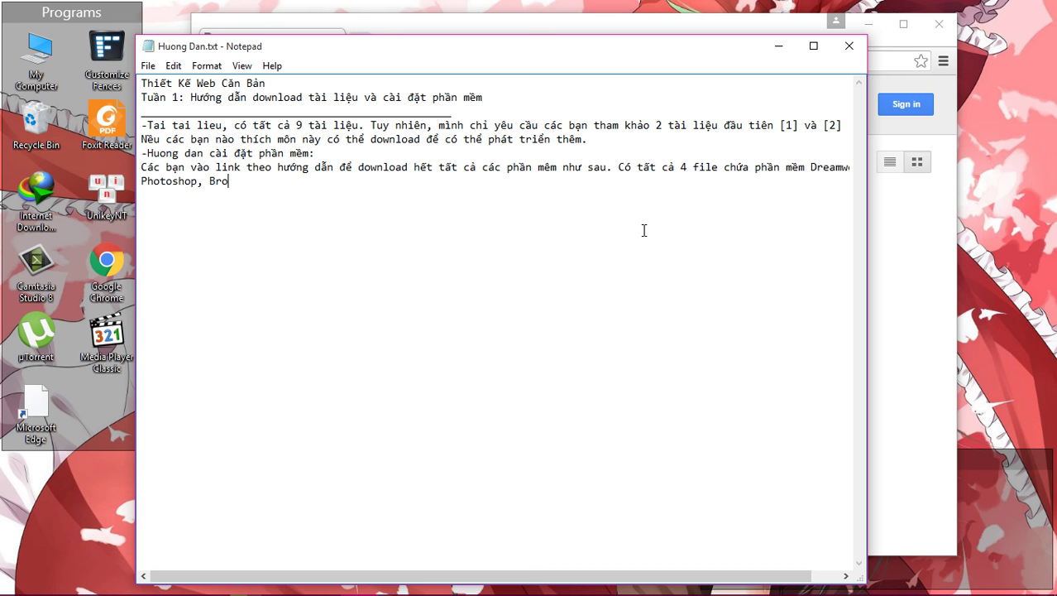
{"action": "type", "text": "wser, Firebug. Các bạ"}
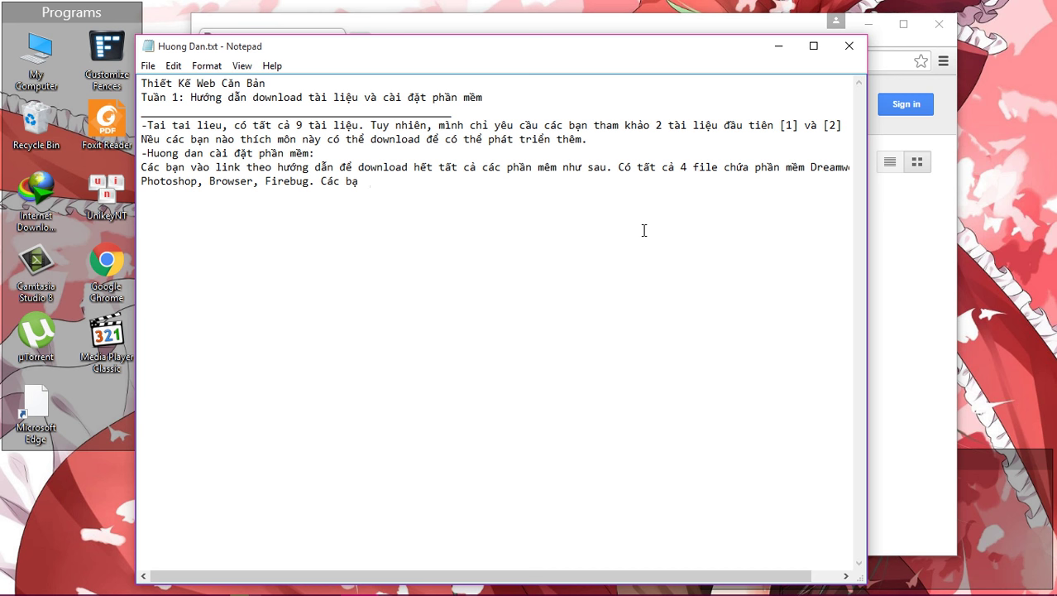
{"action": "type", "text": "n download hêt. Sau k"}
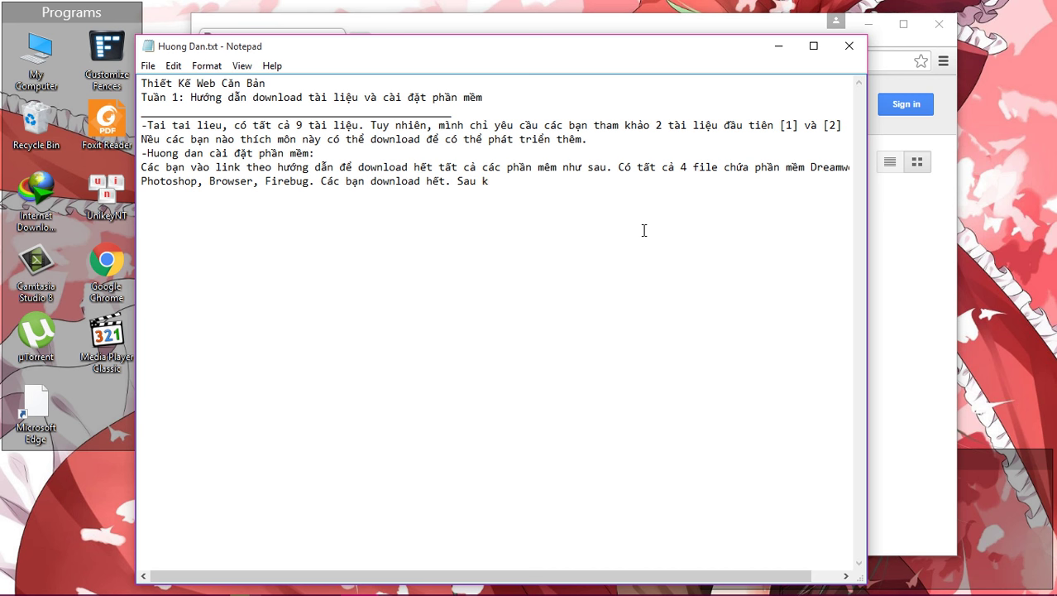
{"action": "type", "text": "hi download ca"}
{"action": "type", "text": "cs phần mềm"}
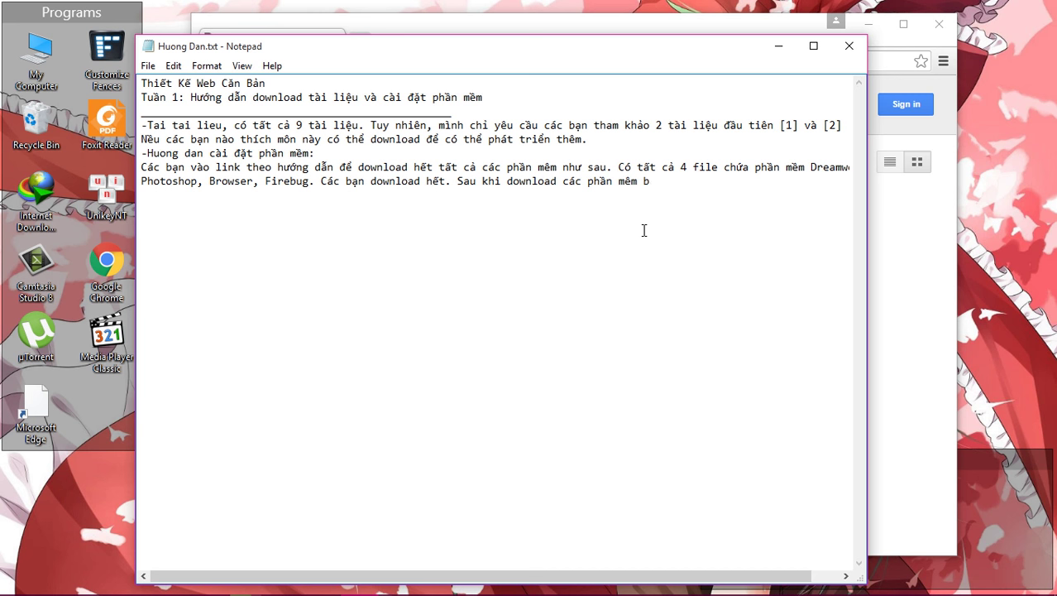
{"action": "type", "text": " bạn có như sau."}
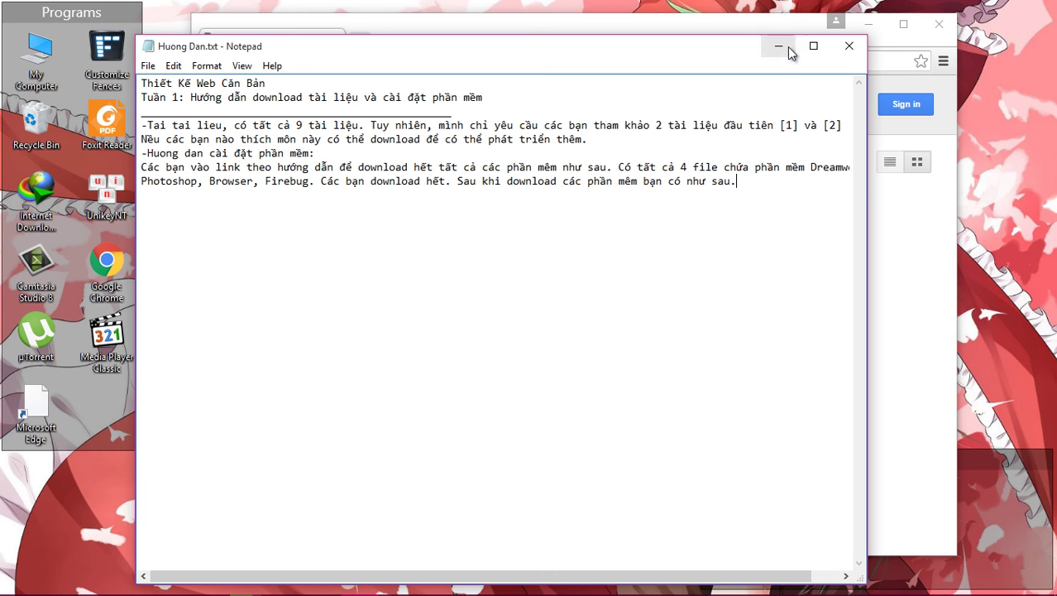
Close the Google Drive window, open the local Software folder and arrange it beside the Notepad guide.
{"action": "left_click", "coordinate": [765, 26]}
{"action": "left_click", "coordinate": [939, 24]}
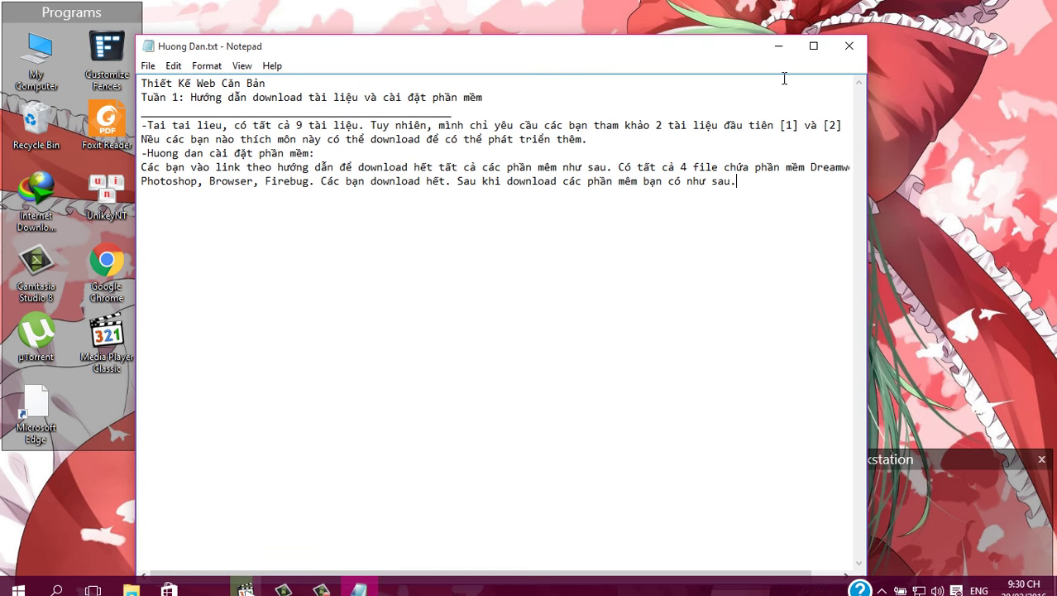
{"action": "key", "text": "alt+Tab"}
{"action": "double_click", "coordinate": [217, 207]}
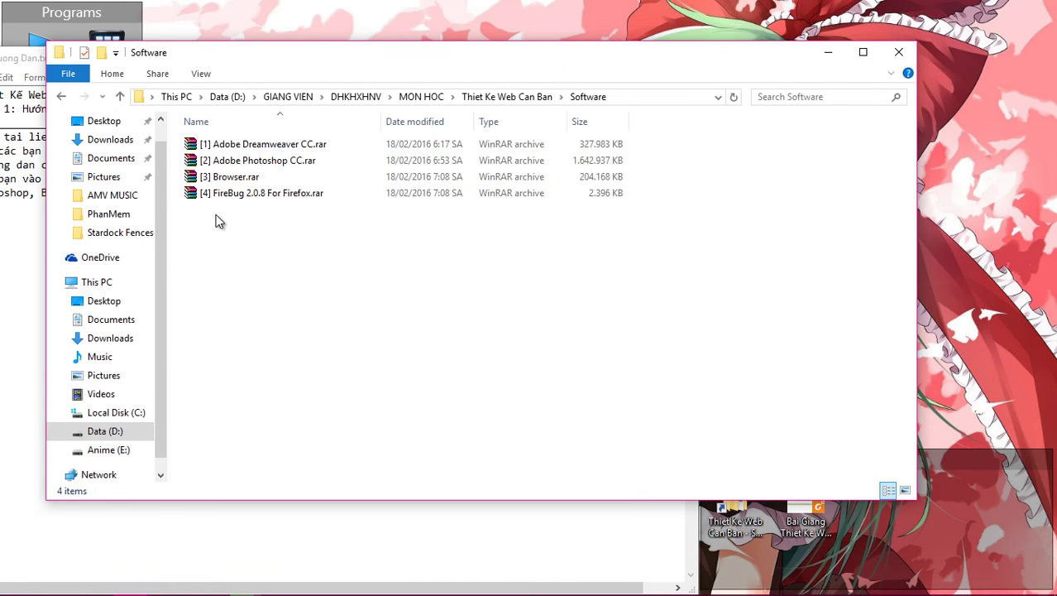
{"action": "left_click_drag", "start_coordinate": [330, 55], "coordinate": [478, 160]}
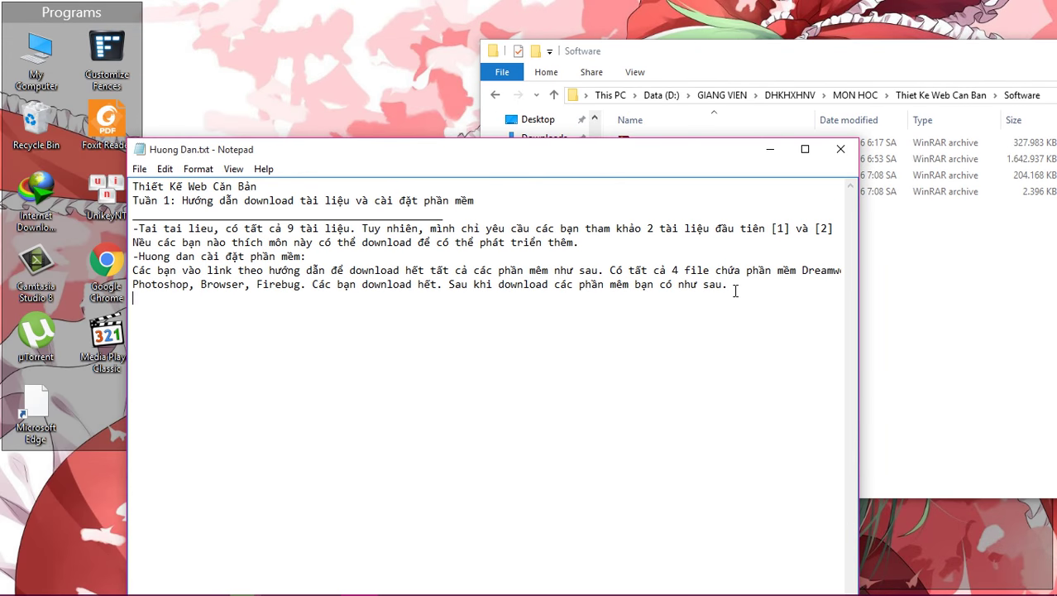
Write "Giờ ta tiến hành cài đặt từng phần mềm." in the guide, followed by the item "1) Dreamweaver CC 2014" and a dash line.
{"action": "type", "text": "Gio ta tiến hành cài đặt "}
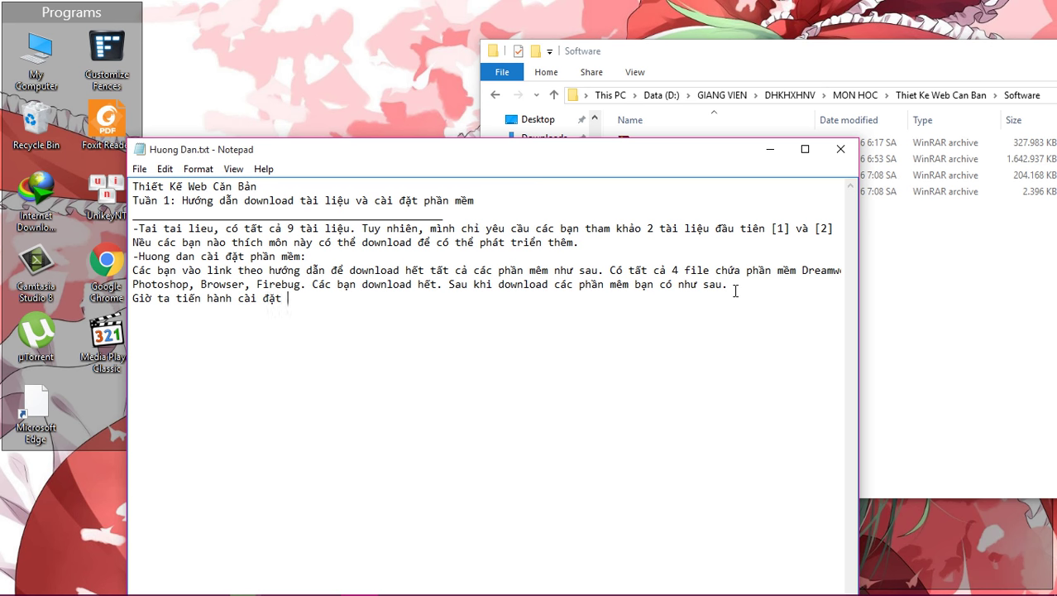
{"action": "type", "text": "tungf phần mềm"}
{"action": "type", "text": "1) "}
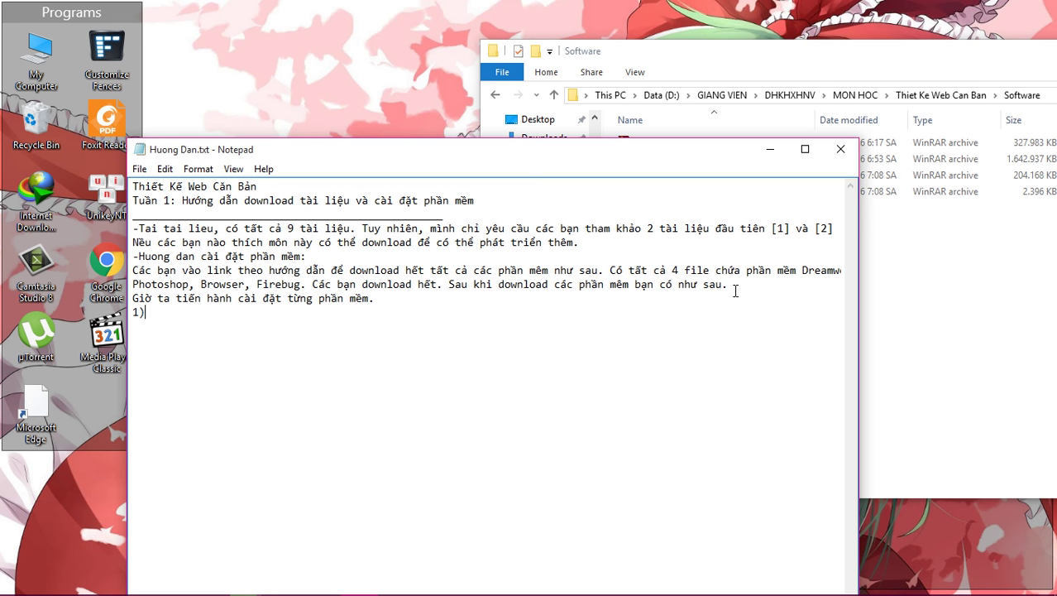
{"action": "type", "text": "Dreamweaver CC 2014"}
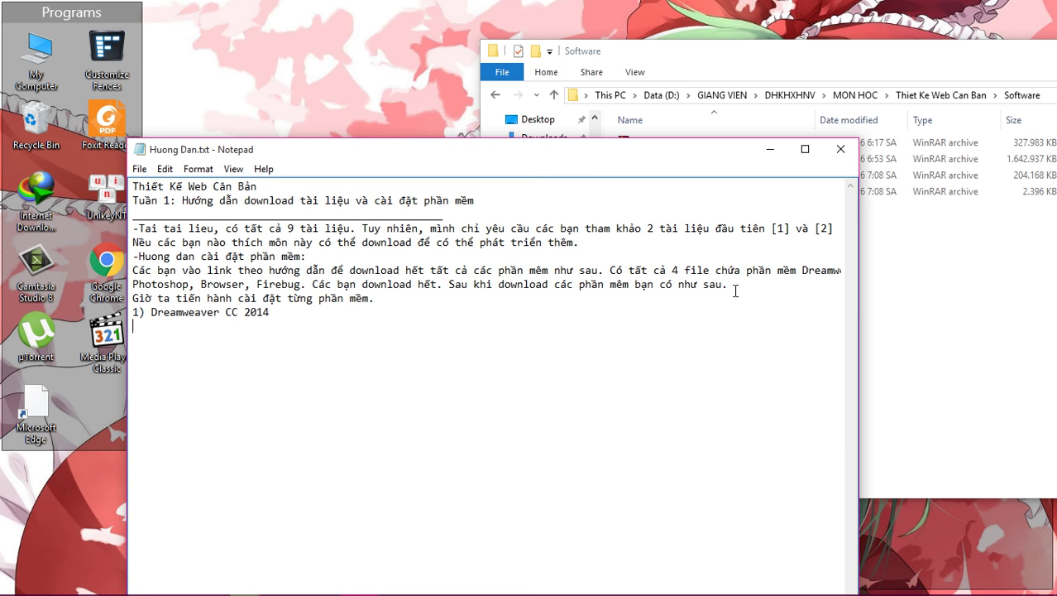
Open the [1] Adobe Dreamweaver CC.rar archive from the Software folder and close the folder window.
{"action": "left_click", "coordinate": [1005, 323]}
{"action": "double_click", "coordinate": [645, 143]}
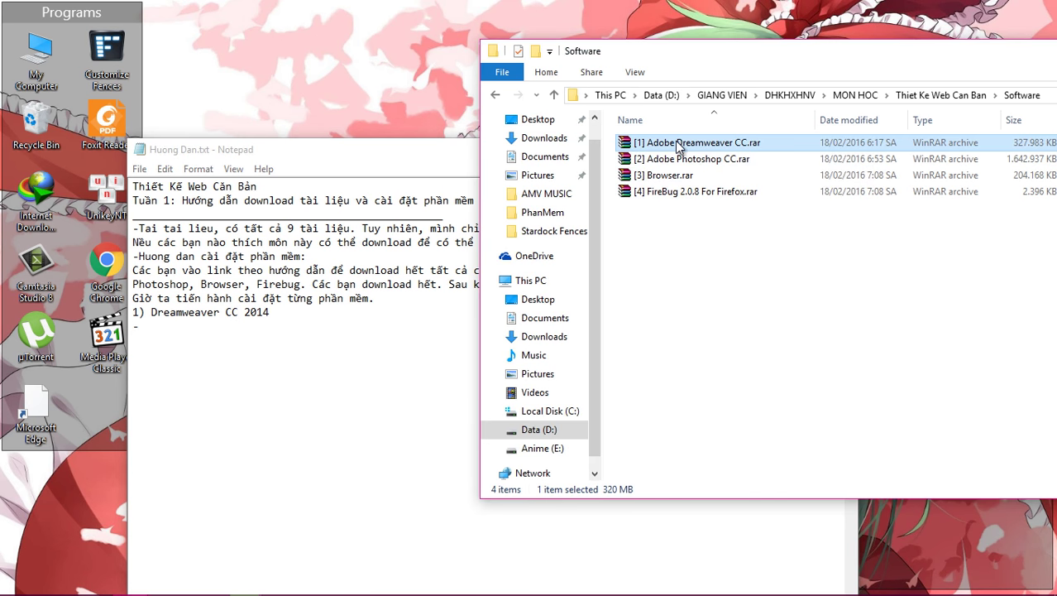
{"action": "left_click", "coordinate": [672, 59]}
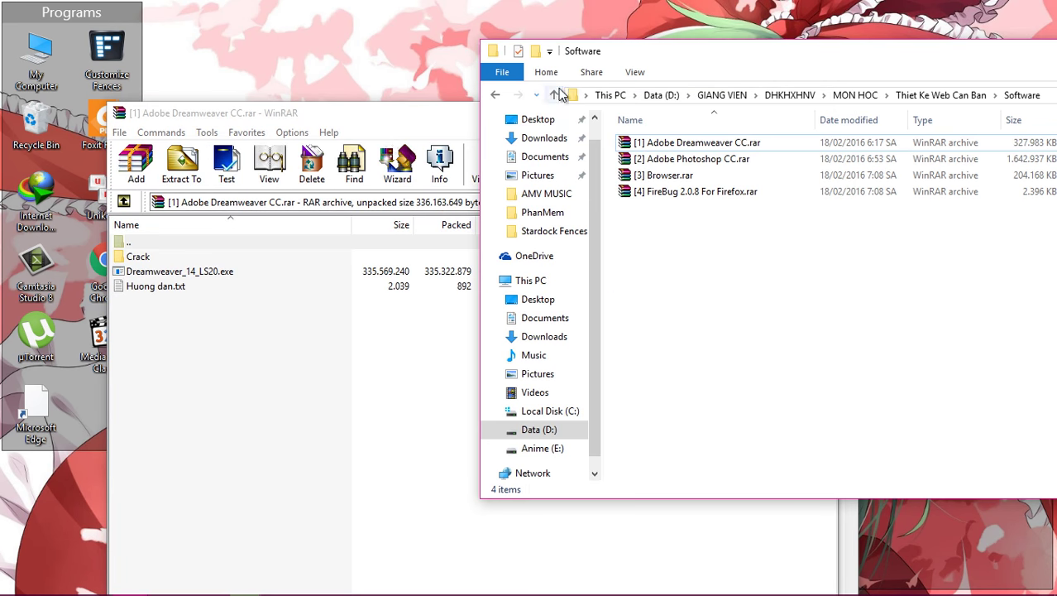
{"action": "left_click_drag", "start_coordinate": [673, 58], "coordinate": [392, 73]}
{"action": "left_click", "coordinate": [1049, 66]}
Create a folder named Tam on the Data (D:) drive.
{"action": "double_click", "coordinate": [36, 59]}
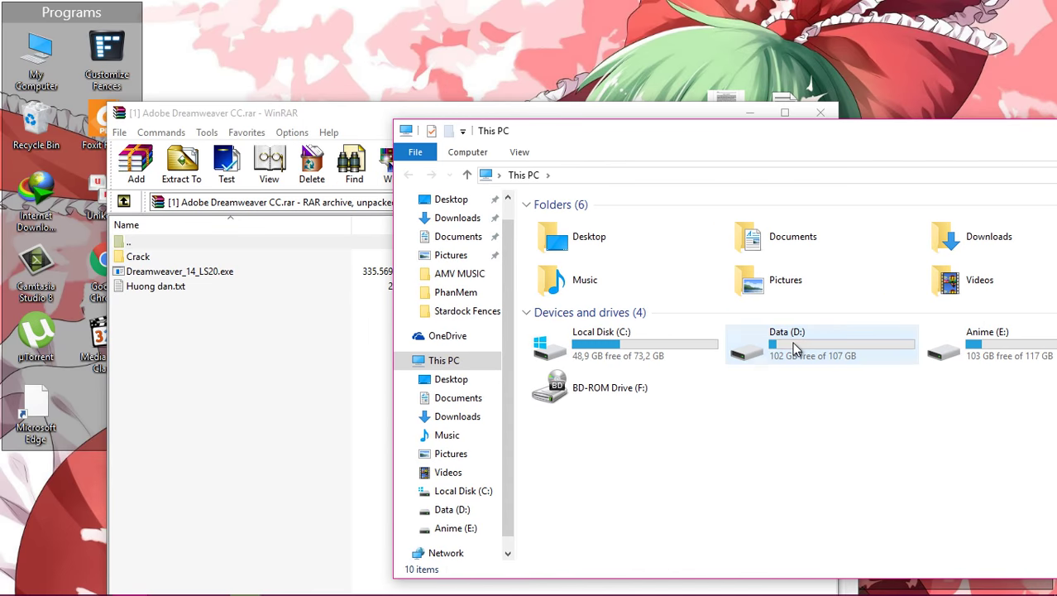
{"action": "double_click", "coordinate": [786, 335]}
{"action": "right_click", "coordinate": [610, 314]}
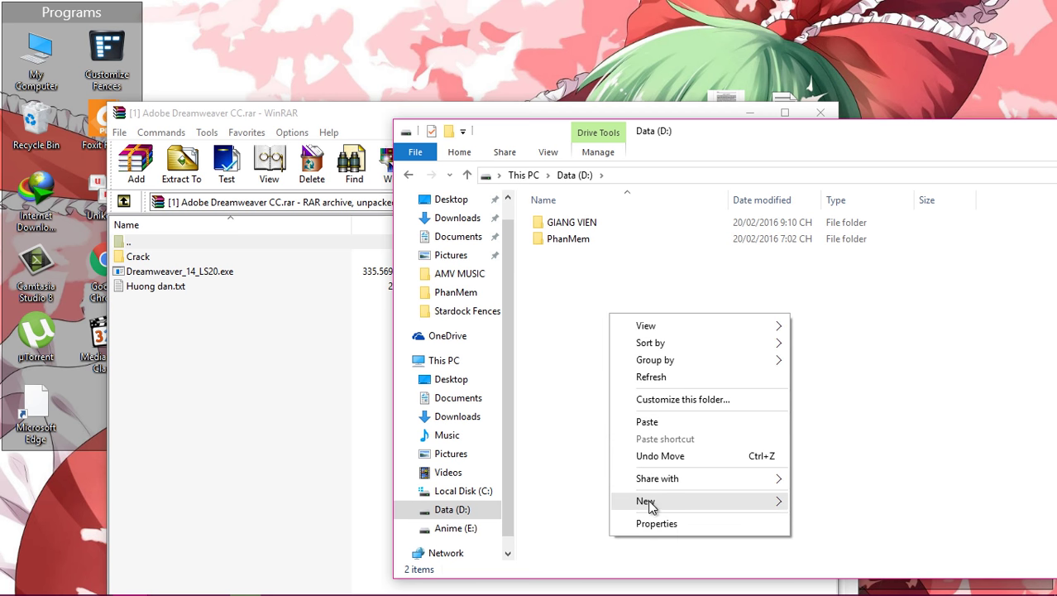
{"action": "mouse_move", "coordinate": [711, 500]}
{"action": "left_click", "coordinate": [828, 323]}
{"action": "type", "text": "Tam"}
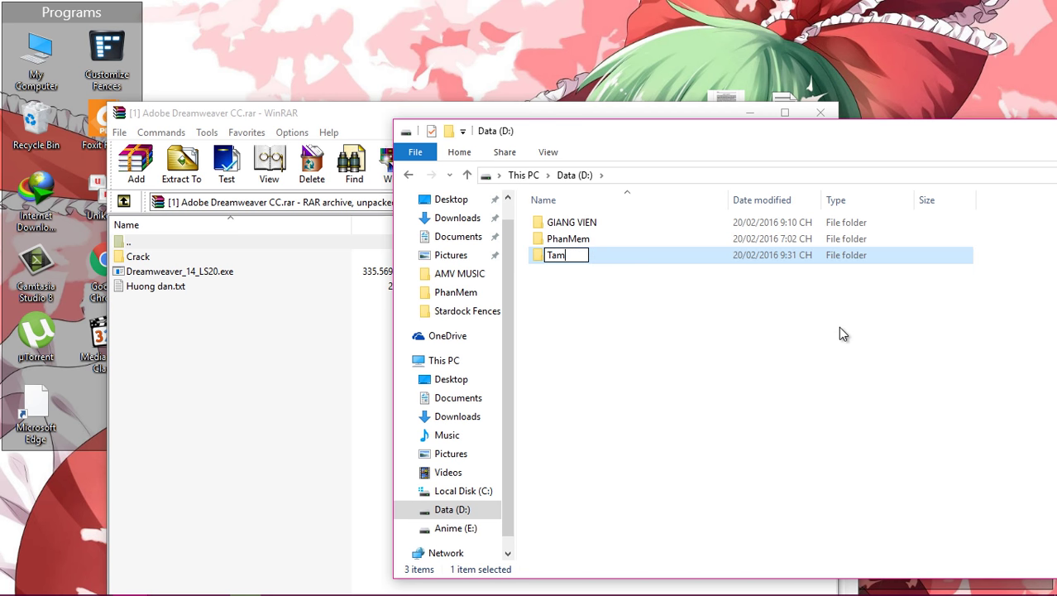
{"action": "key", "text": "Return"}
Extract everything in the Dreamweaver archive into the Tam folder and close WinRAR.
{"action": "double_click", "coordinate": [602, 255]}
{"action": "left_click", "coordinate": [158, 293]}
{"action": "key", "text": "ctrl+a"}
{"action": "left_click_drag", "start_coordinate": [158, 293], "coordinate": [850, 381]}
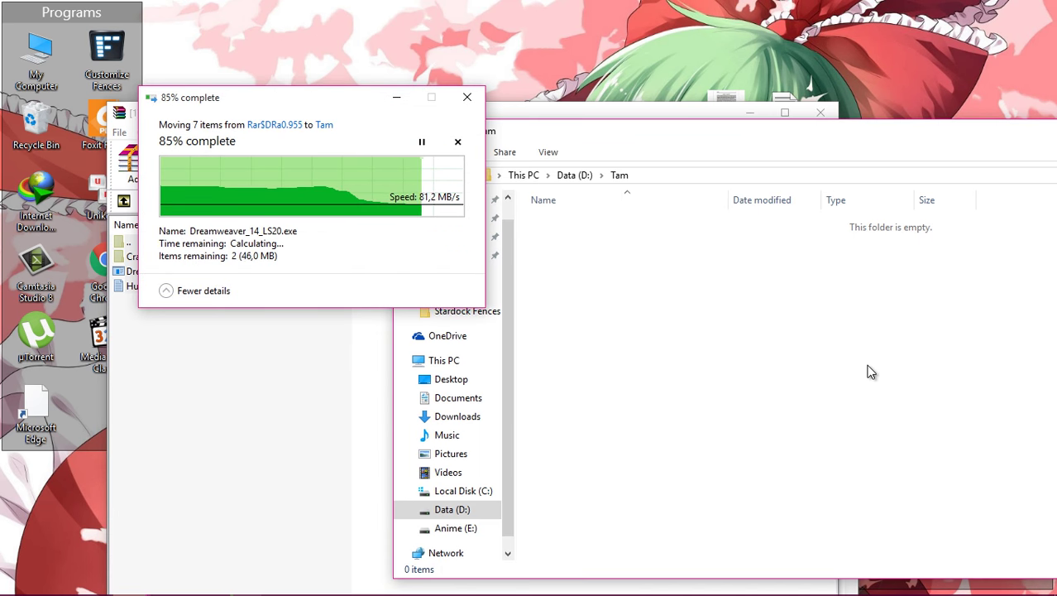
{"action": "left_click", "coordinate": [629, 303]}
{"action": "left_click", "coordinate": [365, 133]}
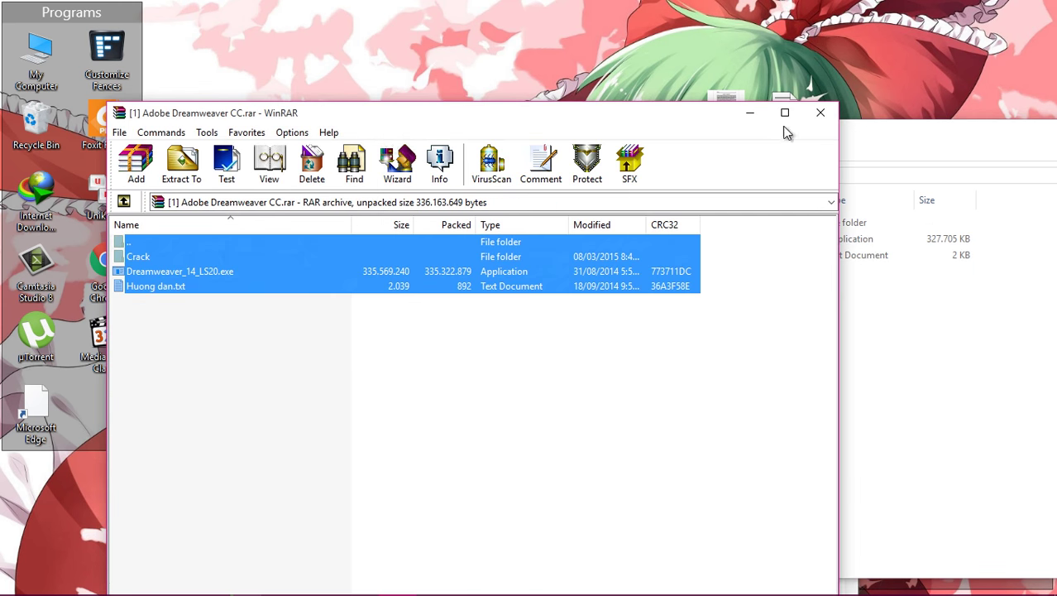
{"action": "left_click", "coordinate": [819, 109]}
Open the extracted Huong dan.txt and, following its highlighted first instruction, disable the Ethernet network adapter.
{"action": "double_click", "coordinate": [571, 256]}
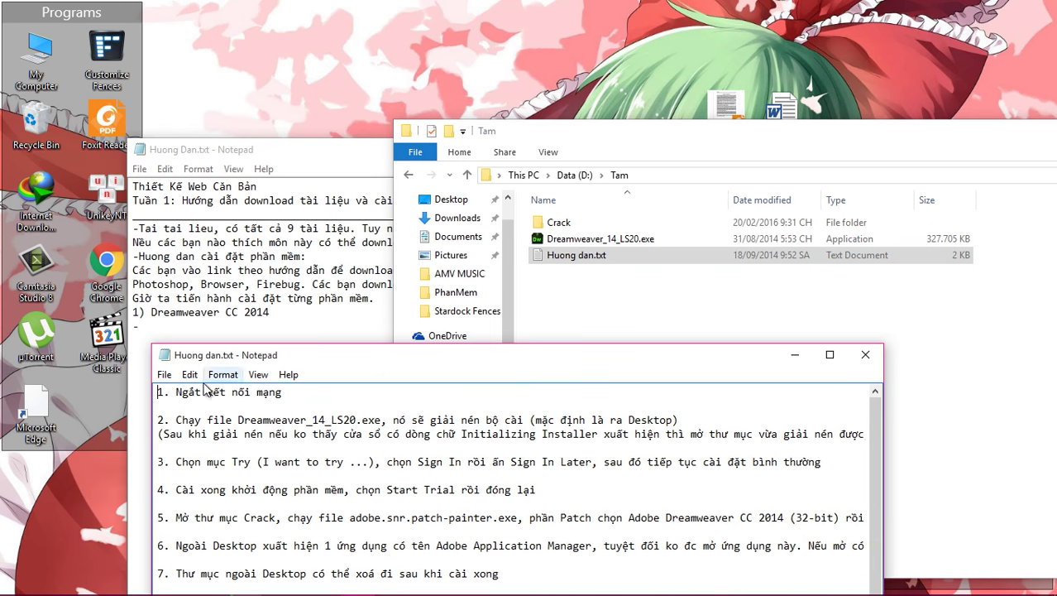
{"action": "left_click_drag", "start_coordinate": [176, 391], "coordinate": [344, 390]}
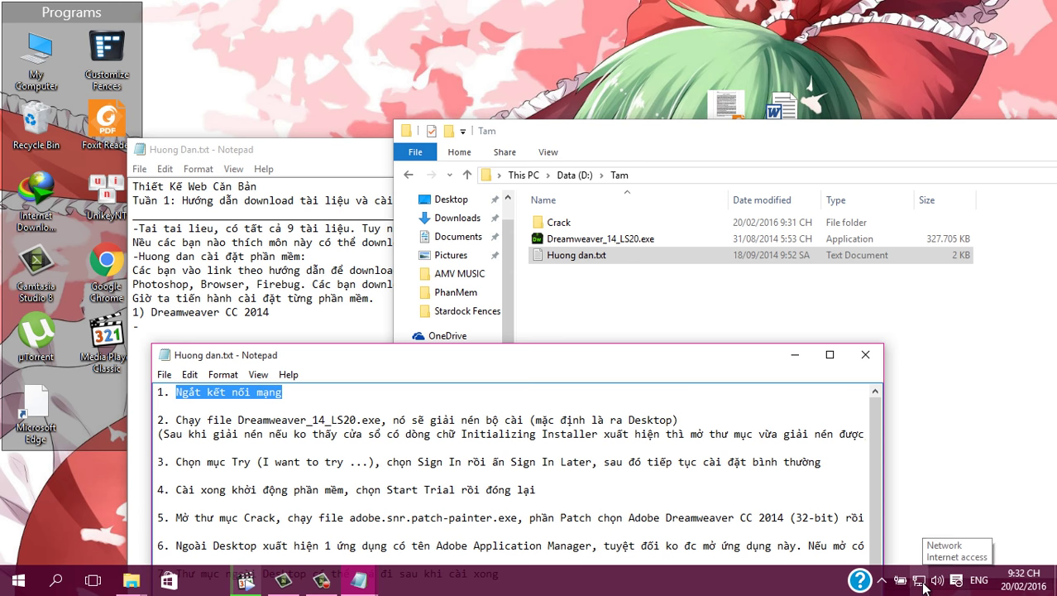
{"action": "left_click", "coordinate": [919, 582]}
{"action": "right_click", "coordinate": [921, 583]}
{"action": "left_click", "coordinate": [952, 569]}
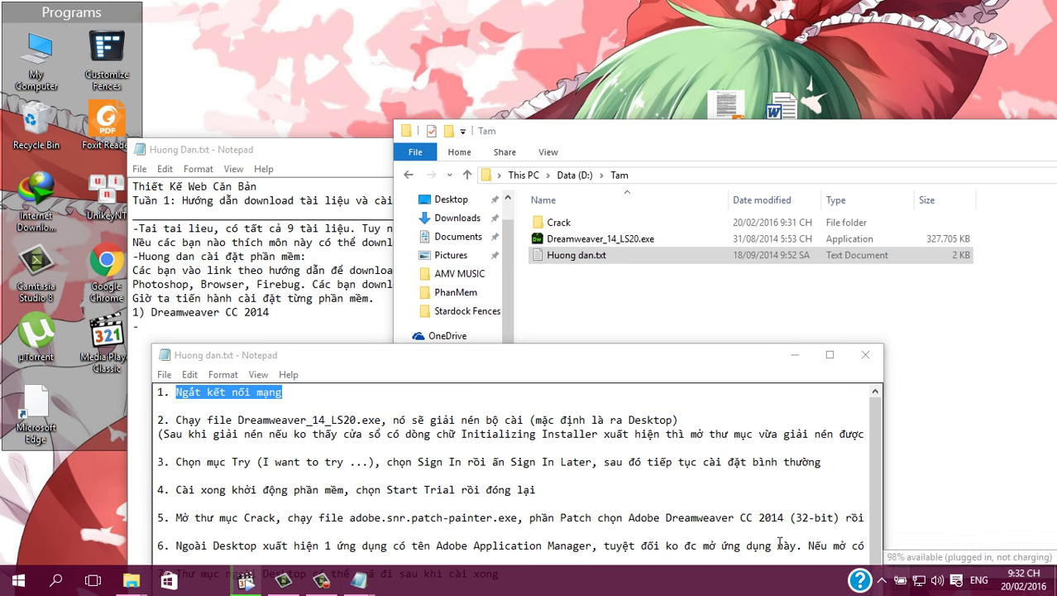
{"action": "left_click", "coordinate": [74, 183]}
{"action": "right_click", "coordinate": [177, 206]}
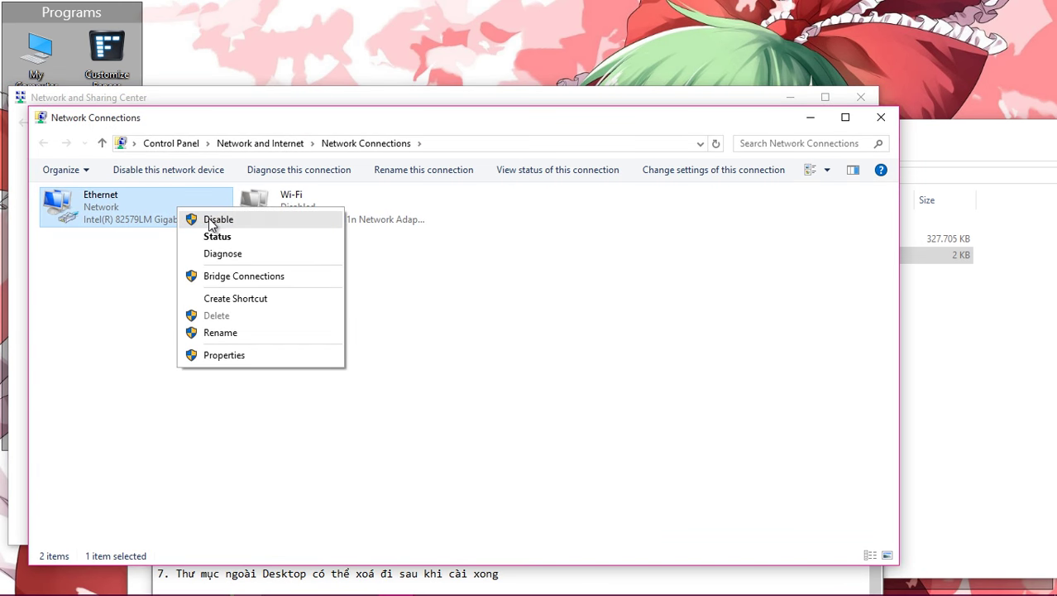
{"action": "left_click", "coordinate": [209, 219]}
{"action": "left_click", "coordinate": [881, 117]}
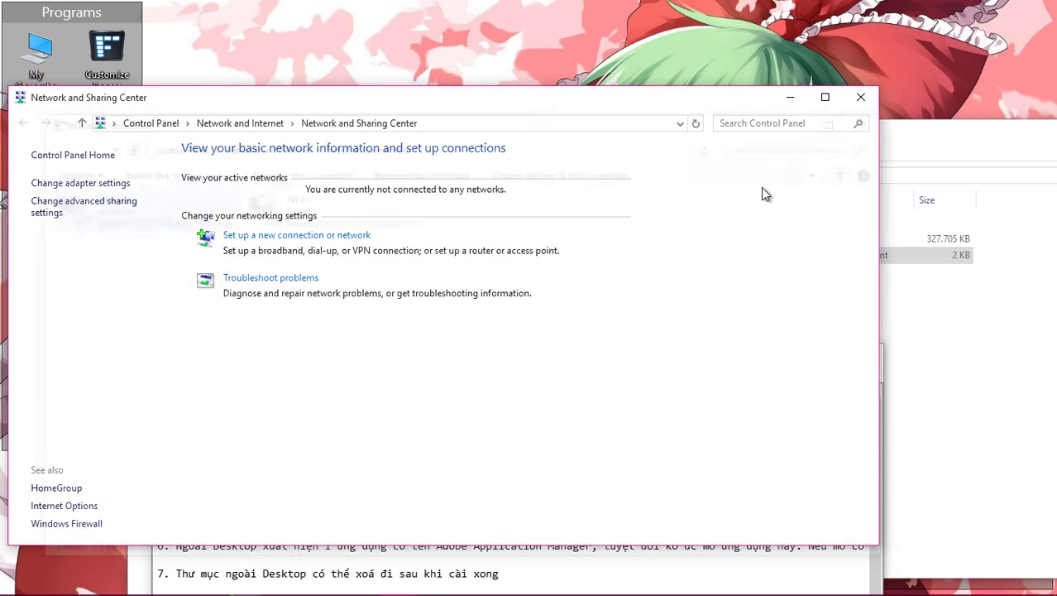
{"action": "left_click", "coordinate": [860, 97]}
Following instruction 2 of Huong dan.txt, run Dreamweaver_14_LS20.exe and extract it to the default desktop folder Adobe Dreamweaver CC 2014.
{"action": "left_click_drag", "start_coordinate": [426, 359], "coordinate": [496, 370]}
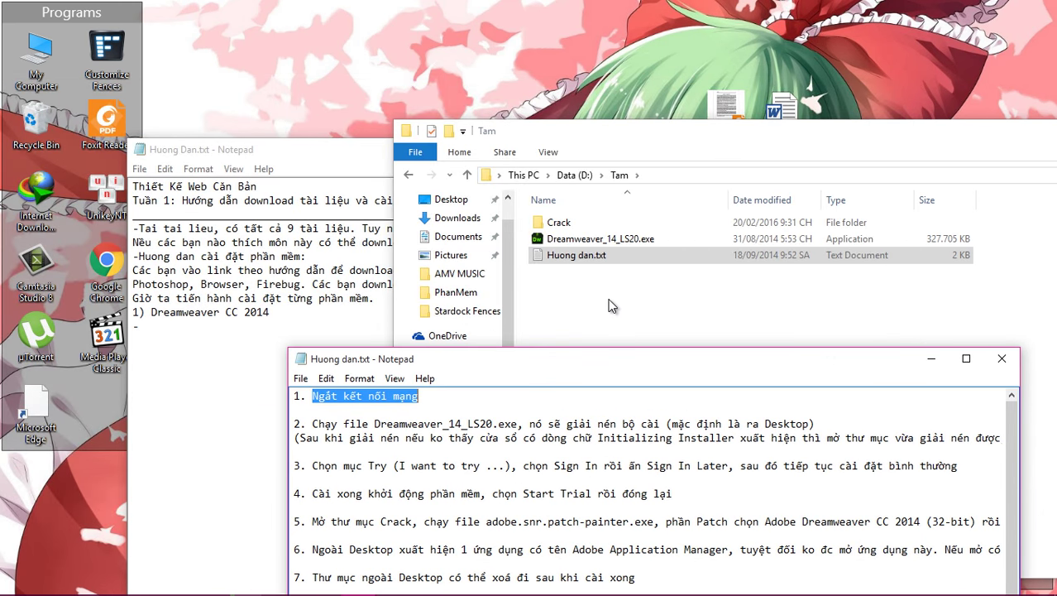
{"action": "left_click_drag", "start_coordinate": [374, 423], "coordinate": [828, 438]}
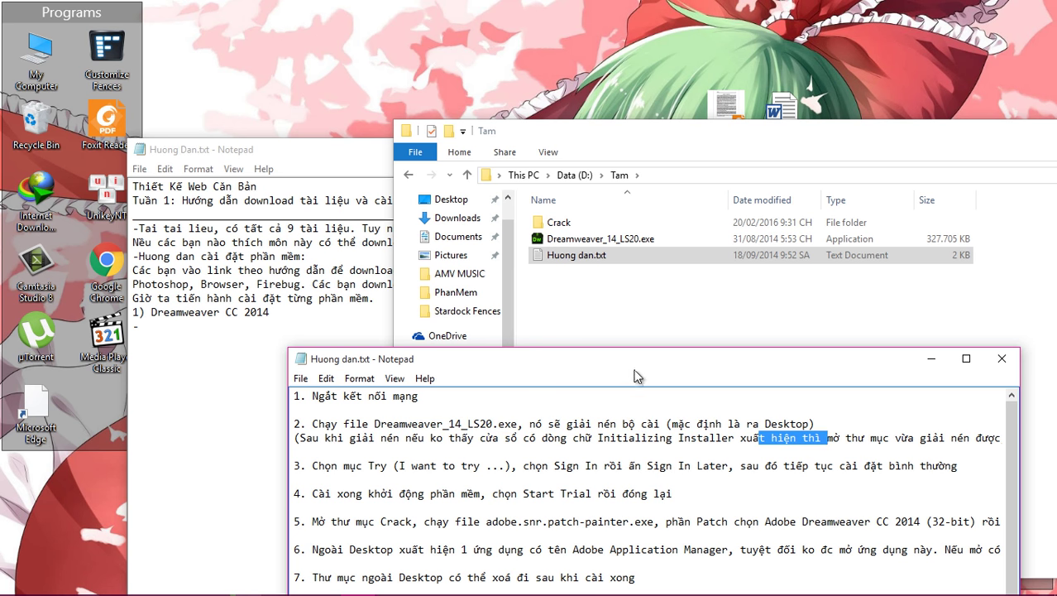
{"action": "left_click_drag", "start_coordinate": [638, 363], "coordinate": [601, 329]}
{"action": "double_click", "coordinate": [600, 240]}
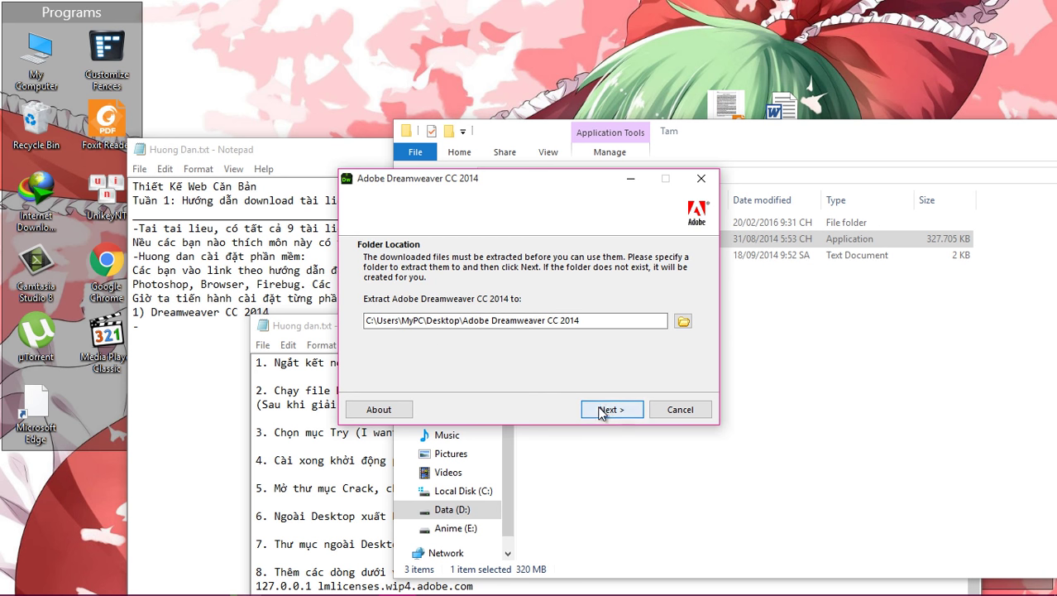
{"action": "left_click", "coordinate": [603, 411]}
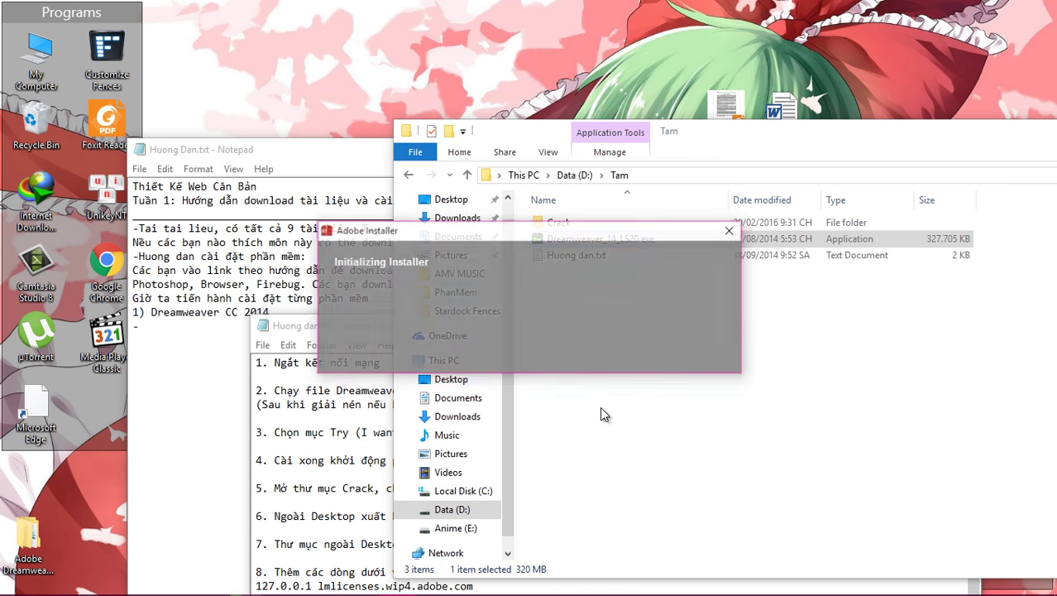
Highlight instruction 2 in Huong dan.txt and bring the Adobe Installer window back to the front.
{"action": "left_click", "coordinate": [301, 381]}
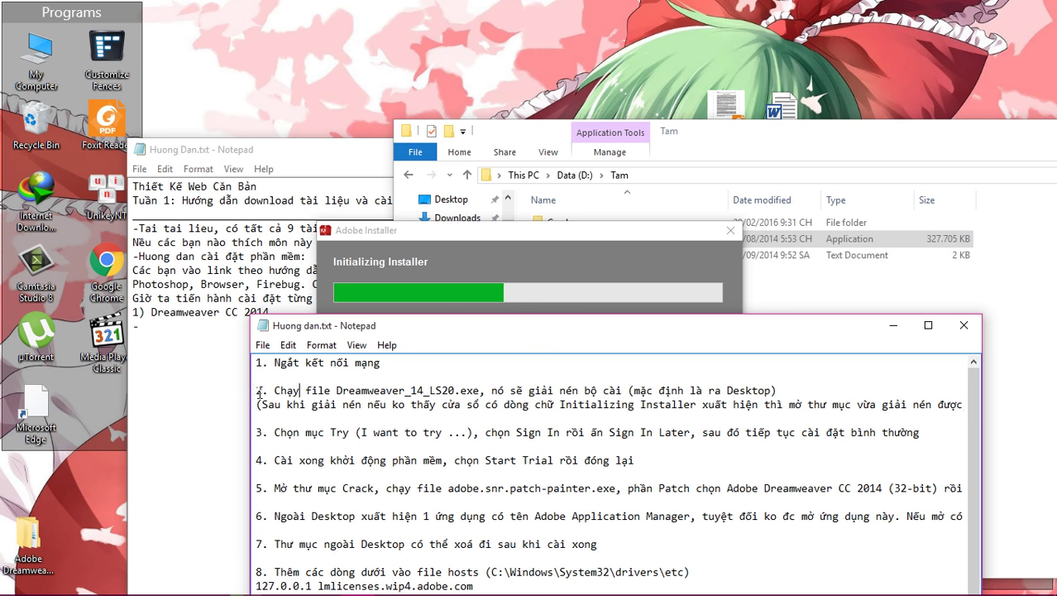
{"action": "left_click_drag", "start_coordinate": [256, 390], "coordinate": [273, 418]}
{"action": "left_click", "coordinate": [537, 235]}
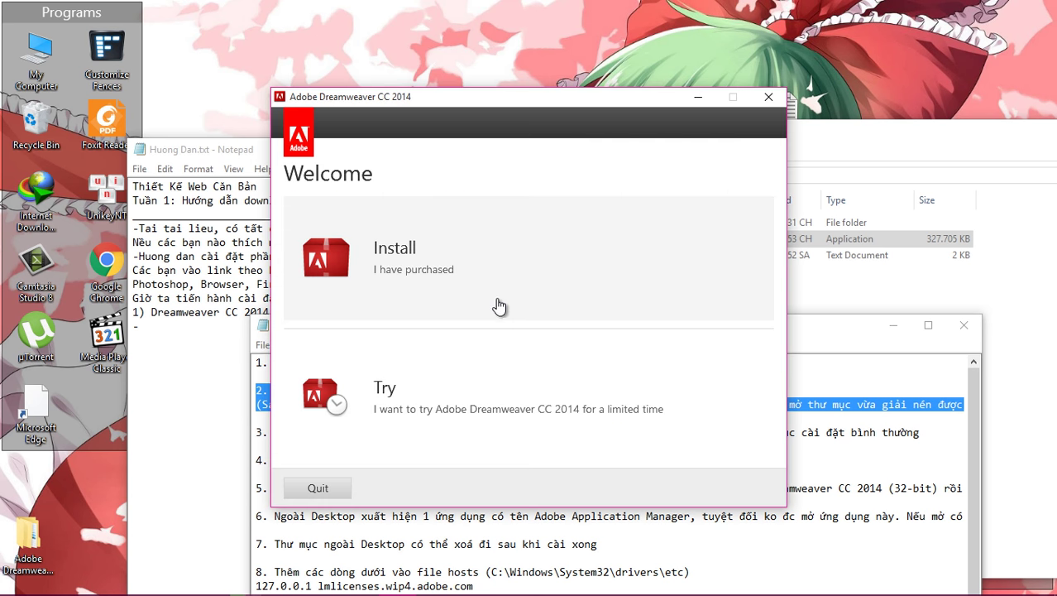
Highlight the Try part of instruction 3 in Huong dan.txt and choose the Try option in the Dreamweaver CC 2014 installer.
{"action": "left_click", "coordinate": [318, 523]}
{"action": "left_click_drag", "start_coordinate": [292, 432], "coordinate": [455, 431]}
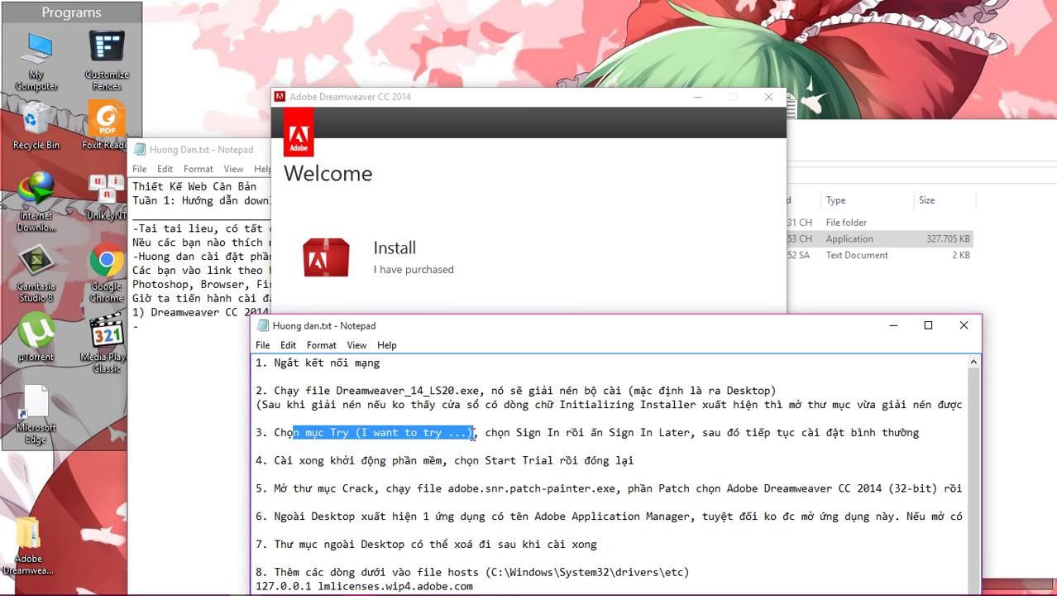
{"action": "left_click", "coordinate": [518, 98]}
{"action": "left_click", "coordinate": [389, 388]}
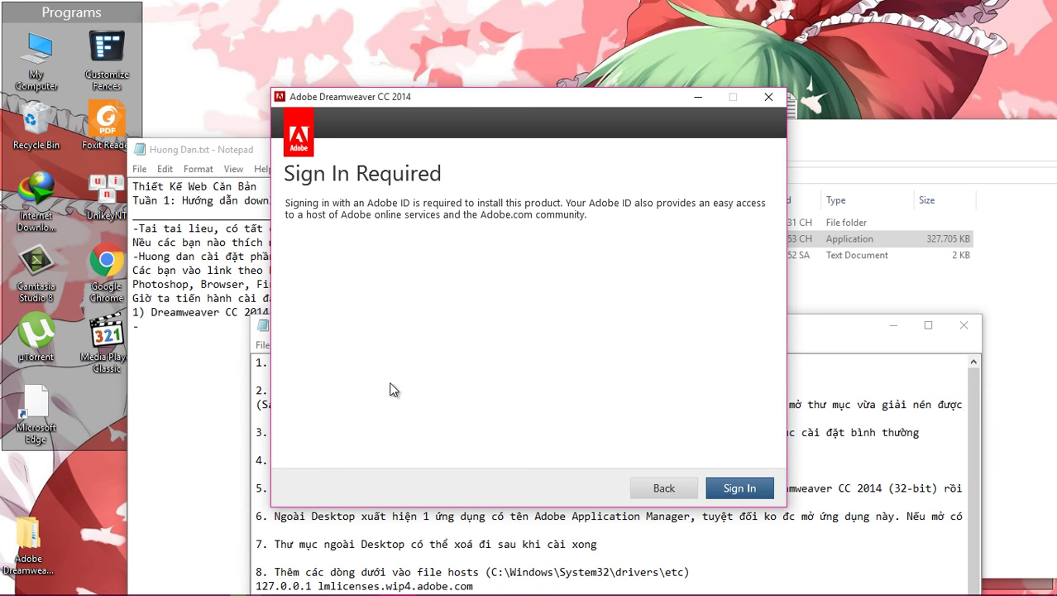
Following the sign-in wording highlighted in instruction 3, start the Adobe sign-in and postpone it with Sign In Later.
{"action": "left_click", "coordinate": [657, 505]}
{"action": "left_click_drag", "start_coordinate": [515, 431], "coordinate": [652, 432]}
{"action": "left_click", "coordinate": [561, 106]}
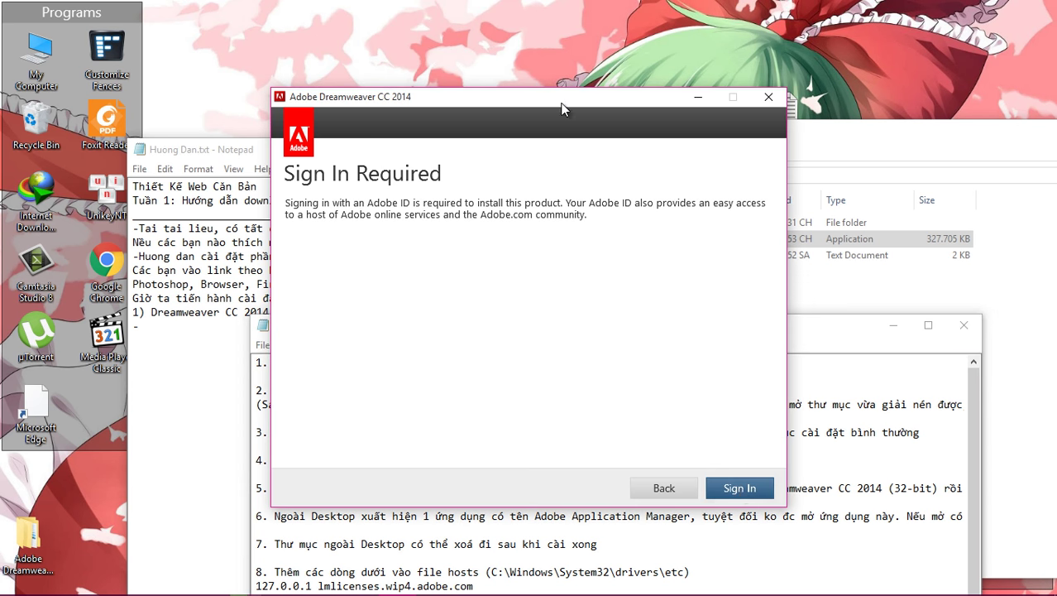
{"action": "left_click", "coordinate": [740, 490]}
{"action": "left_click", "coordinate": [761, 517]}
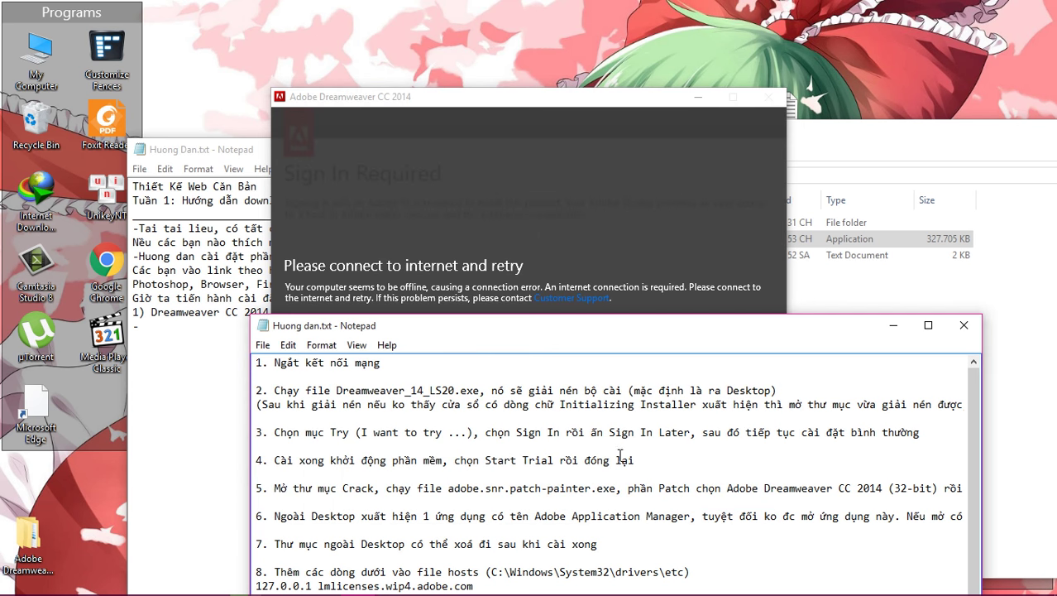
{"action": "left_click_drag", "start_coordinate": [608, 431], "coordinate": [687, 431]}
{"action": "left_click", "coordinate": [564, 104]}
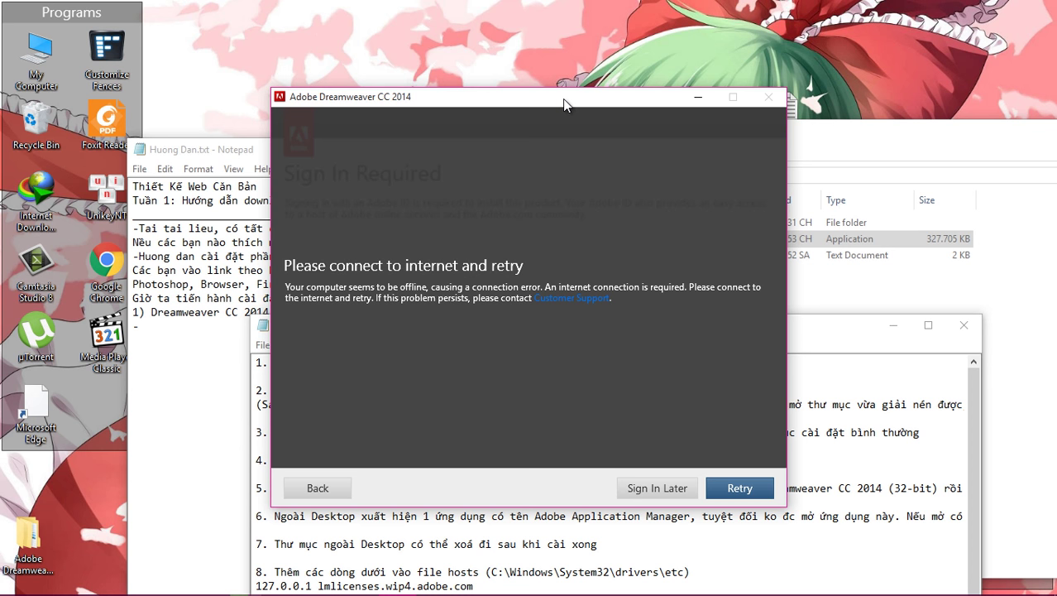
{"action": "left_click", "coordinate": [651, 489]}
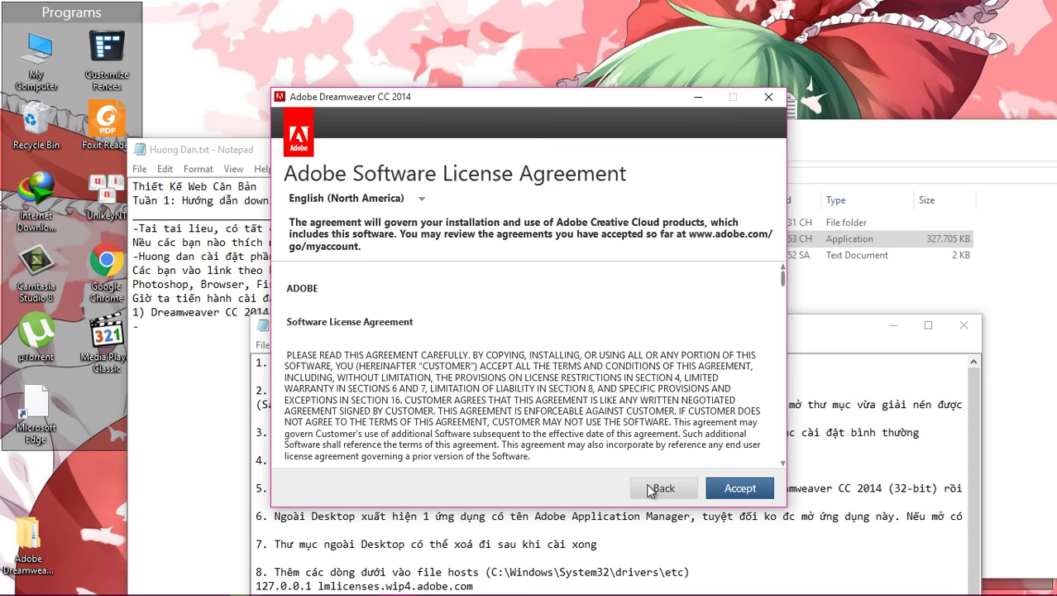
Accept the license agreement, highlight "cài đặt bình thường" in instruction 3, and install Dreamweaver with the default language and location.
{"action": "left_click", "coordinate": [740, 488]}
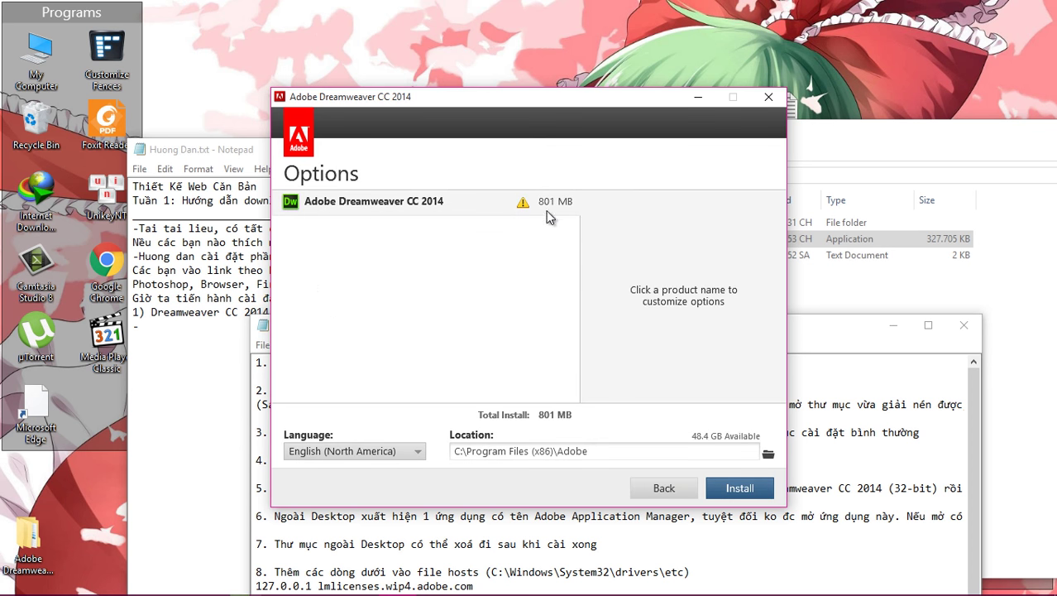
{"action": "left_click", "coordinate": [841, 491]}
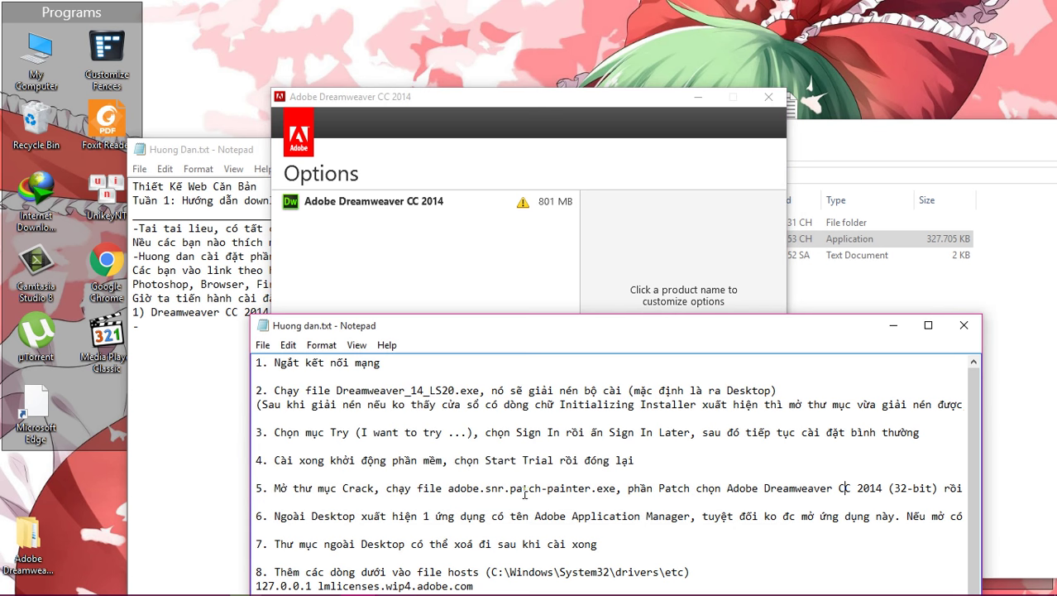
{"action": "left_click_drag", "start_coordinate": [802, 436], "coordinate": [931, 433]}
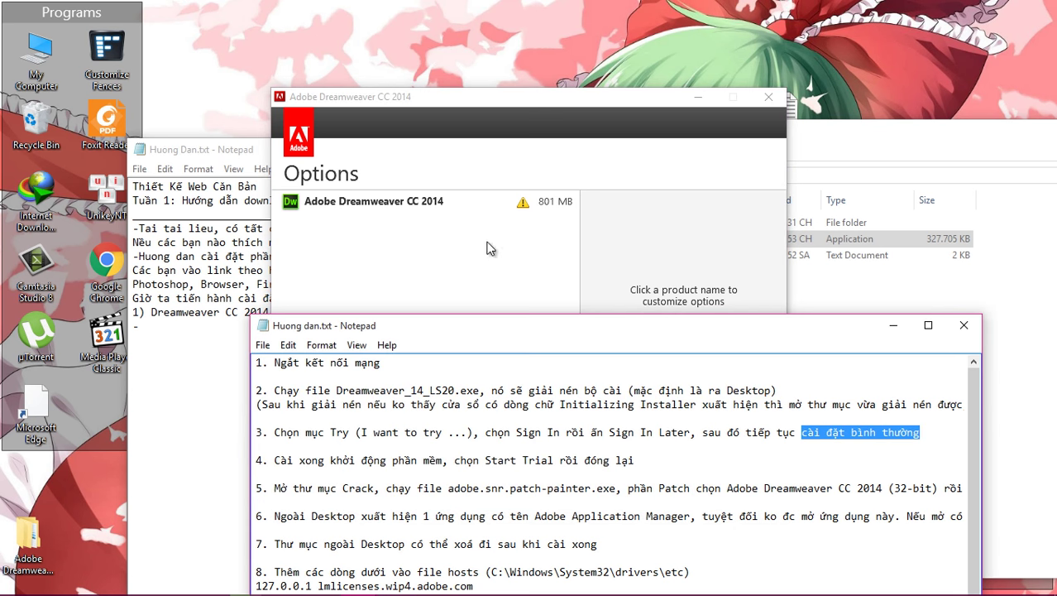
{"action": "left_click", "coordinate": [503, 103]}
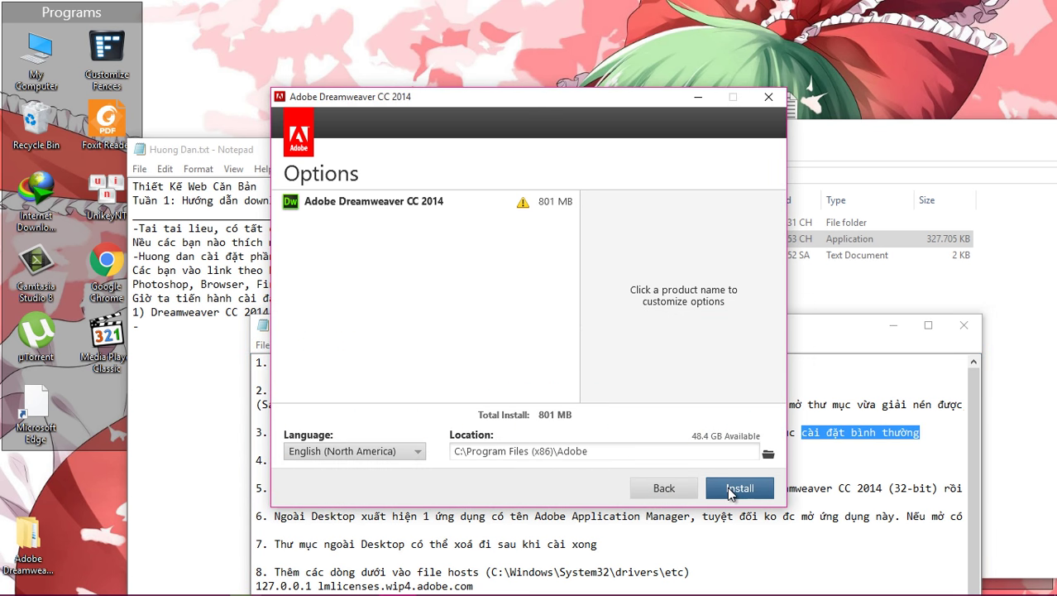
{"action": "left_click", "coordinate": [729, 490]}
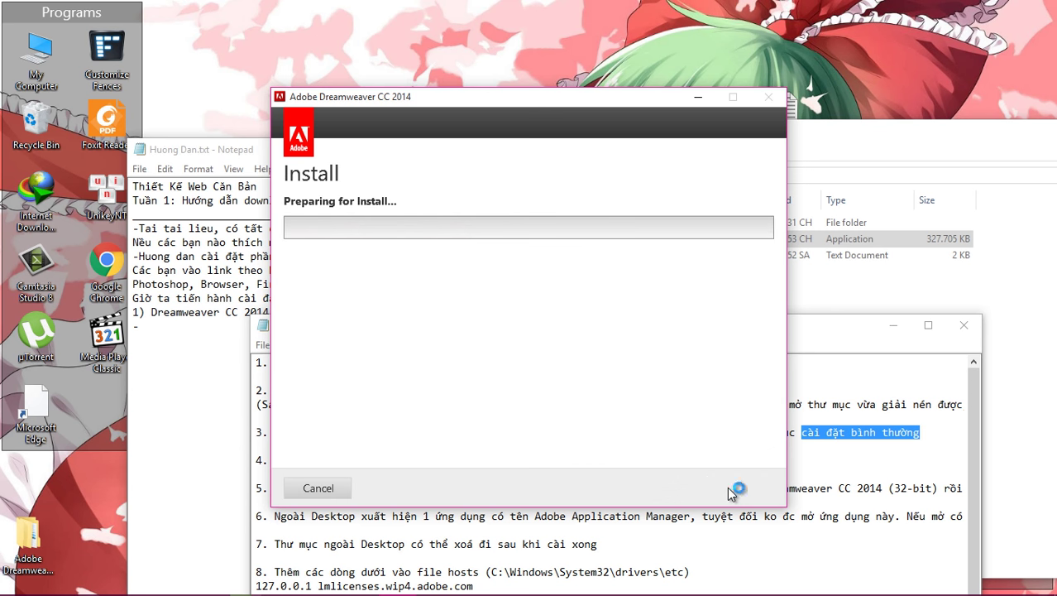
Highlight "Start Trial rồi đóng lại" in instruction 4 of Huong dan.txt and bring the installer back to the front.
{"action": "left_click", "coordinate": [797, 329]}
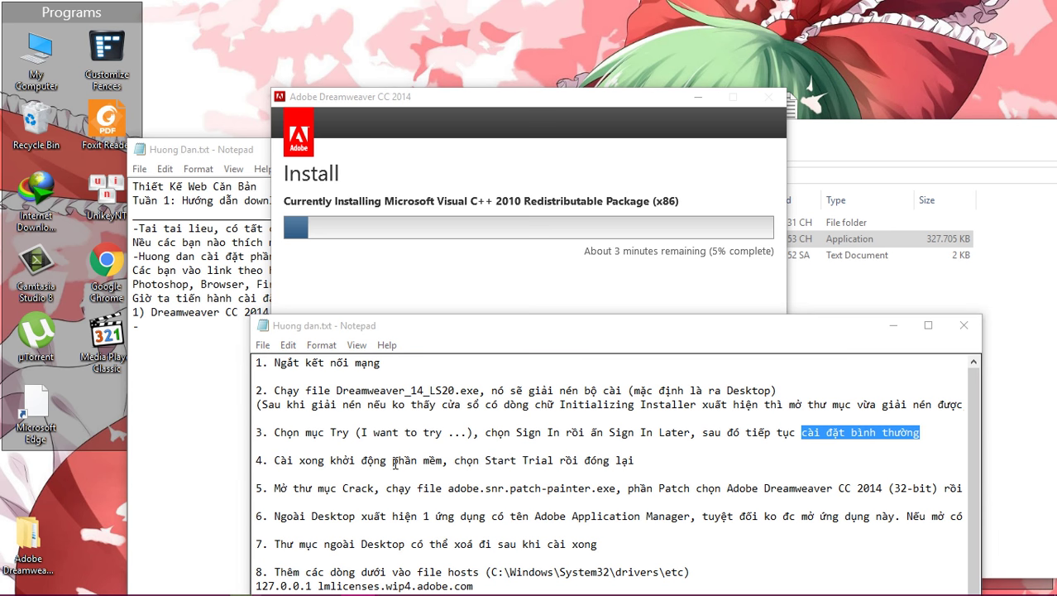
{"action": "left_click_drag", "start_coordinate": [479, 461], "coordinate": [634, 460]}
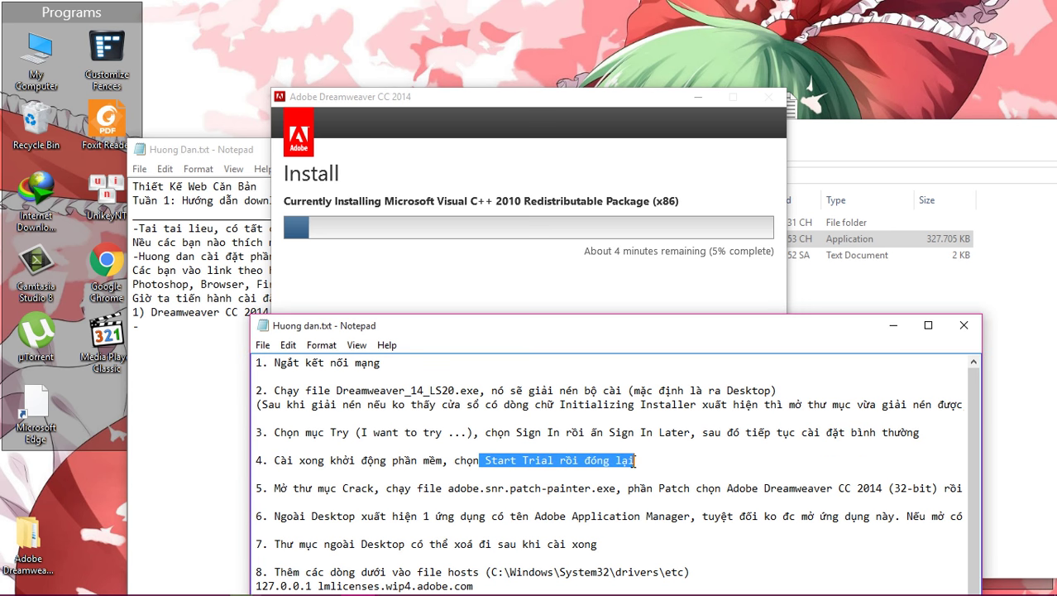
{"action": "left_click", "coordinate": [501, 106]}
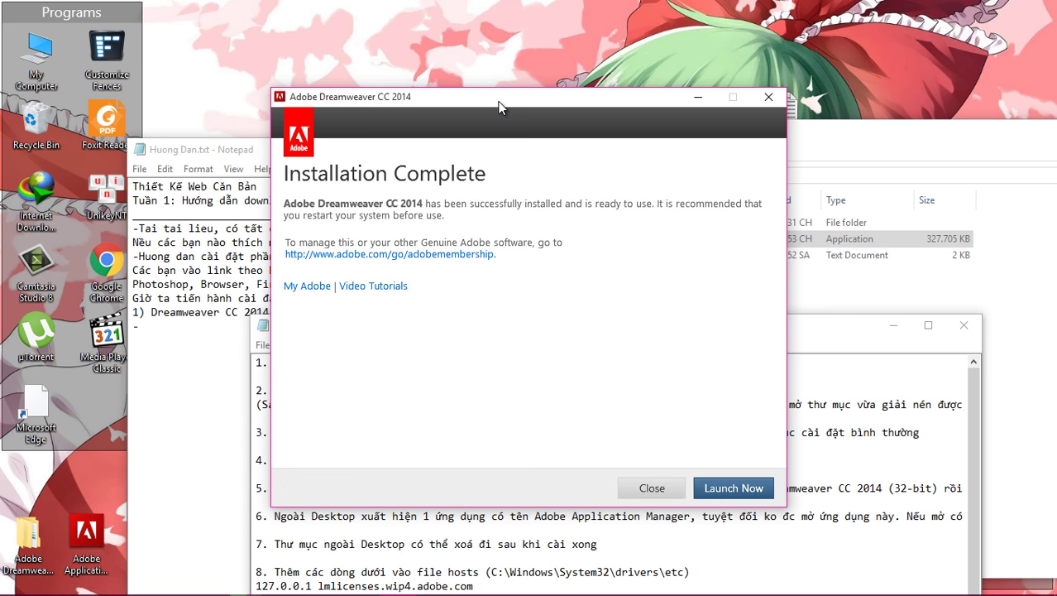
Highlight instruction 4 in Huong dan.txt, launch Dreamweaver CC 2014 from the finished installer and postpone the sign-in.
{"action": "left_click", "coordinate": [324, 460]}
{"action": "left_click_drag", "start_coordinate": [288, 460], "coordinate": [641, 460]}
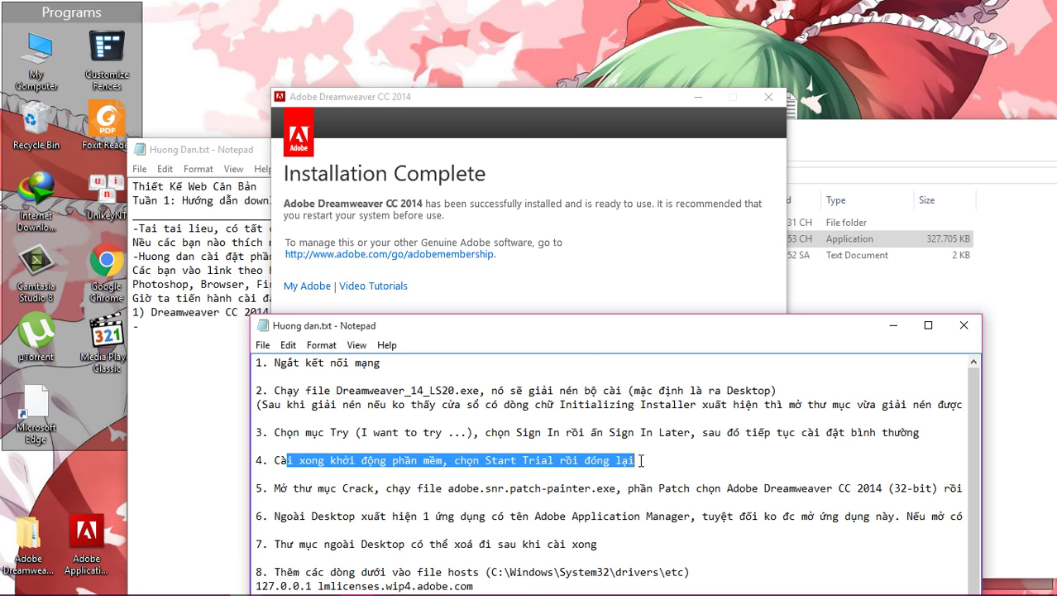
{"action": "left_click", "coordinate": [647, 108]}
{"action": "left_click", "coordinate": [921, 421]}
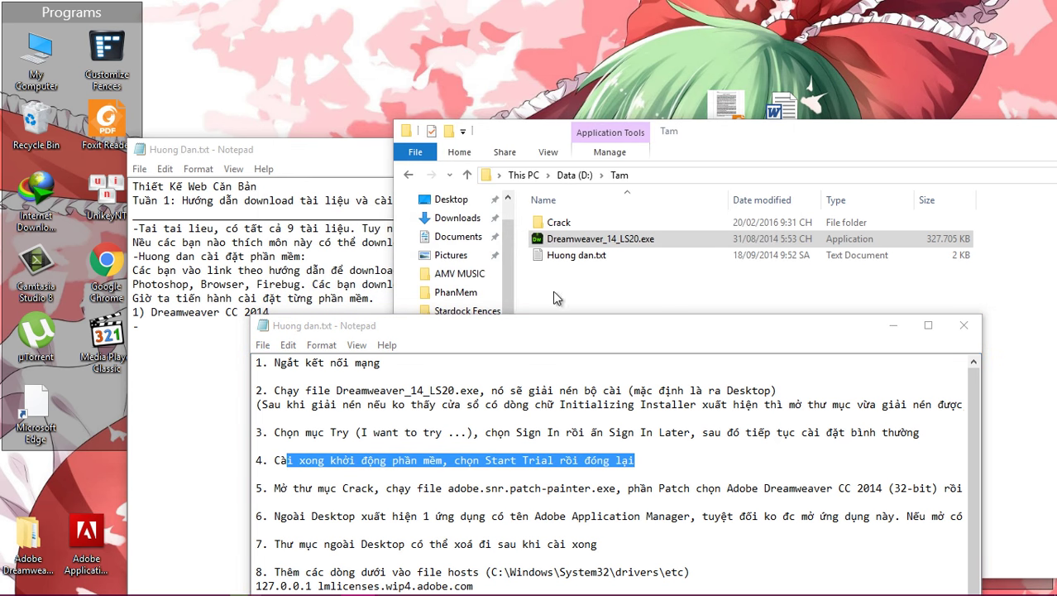
{"action": "left_click", "coordinate": [635, 487]}
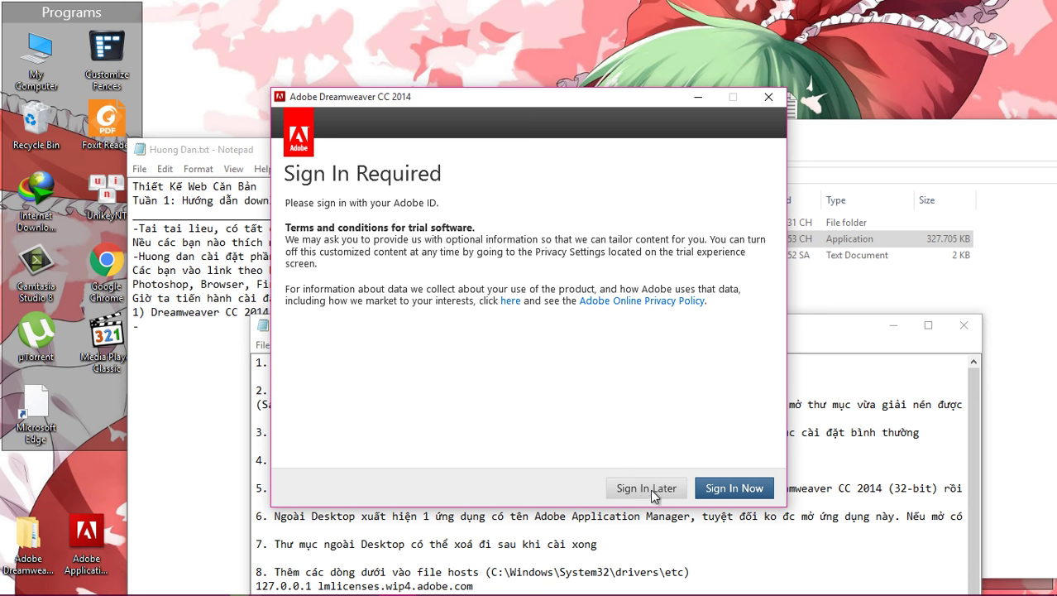
Minimize the Huong Dan.txt guide, highlight "Start Trial" in instruction 4, and start the Dreamweaver trial, accepting its license agreement.
{"action": "left_click", "coordinate": [200, 149]}
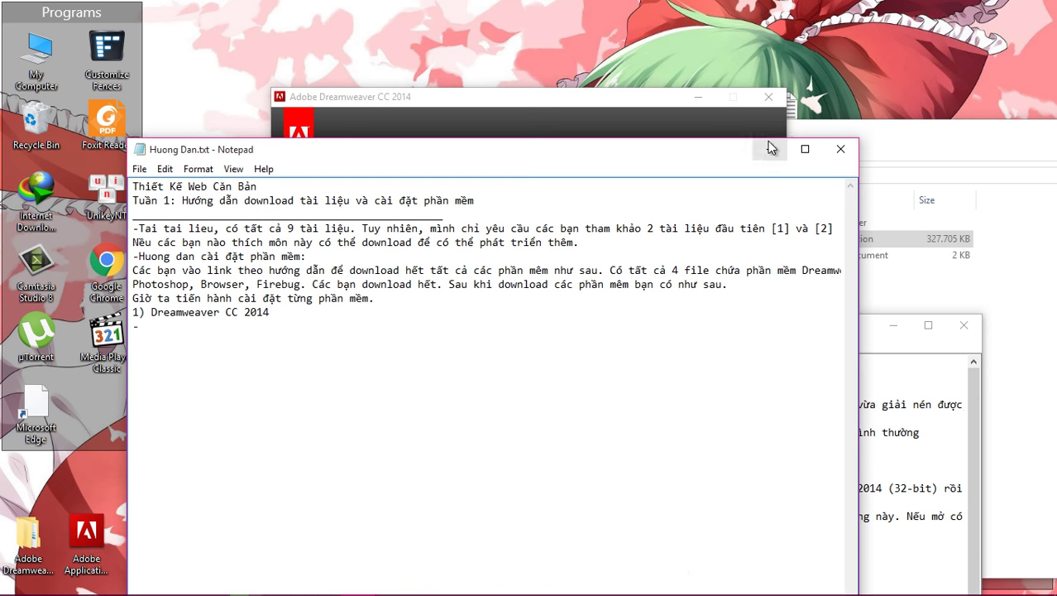
{"action": "left_click", "coordinate": [769, 148]}
{"action": "left_click", "coordinate": [589, 521]}
{"action": "left_click_drag", "start_coordinate": [486, 460], "coordinate": [552, 460]}
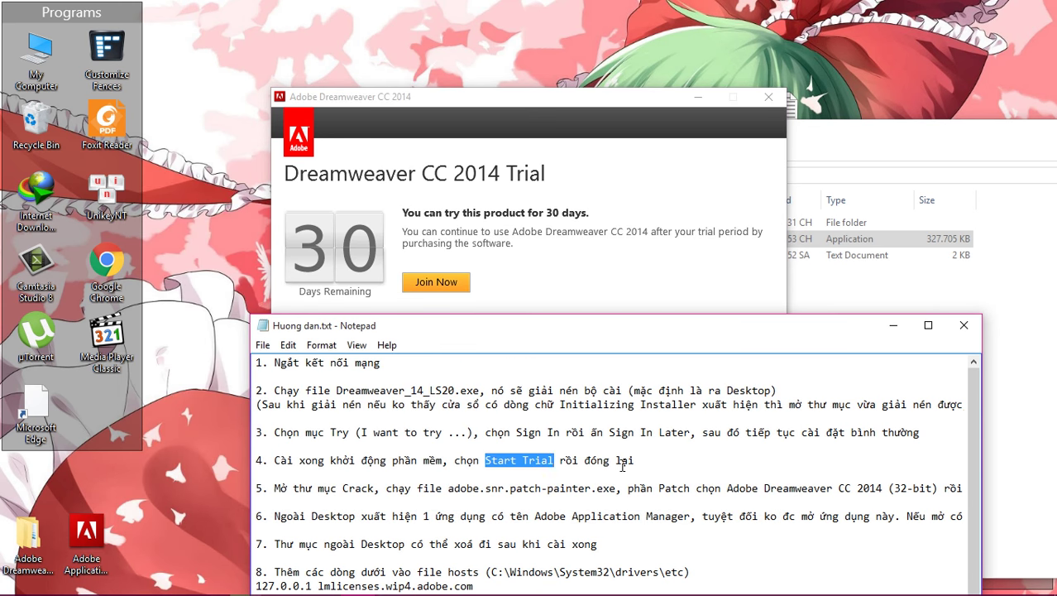
{"action": "left_click", "coordinate": [747, 493]}
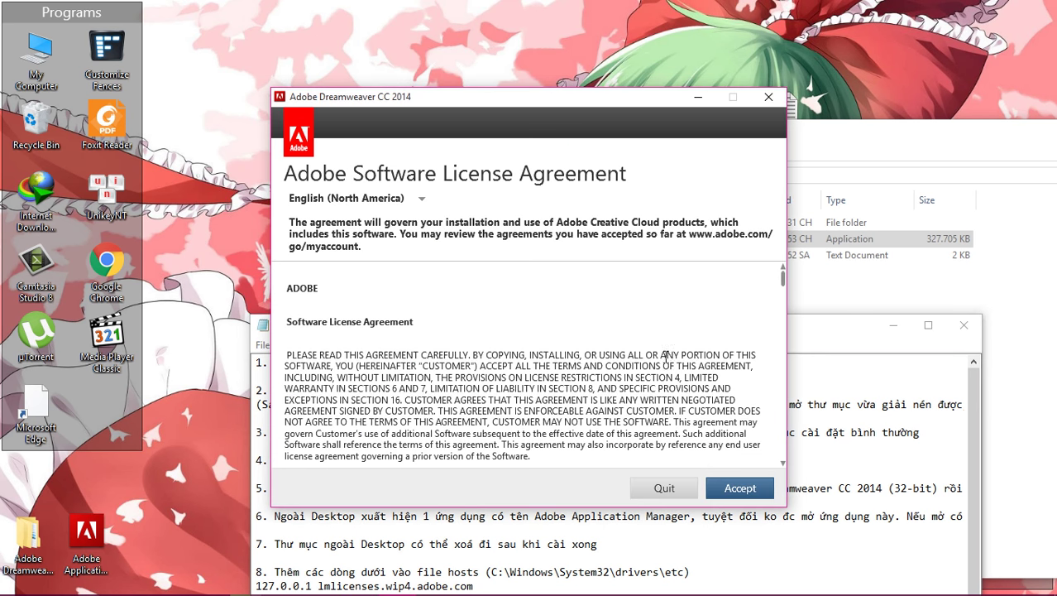
{"action": "left_click", "coordinate": [721, 496]}
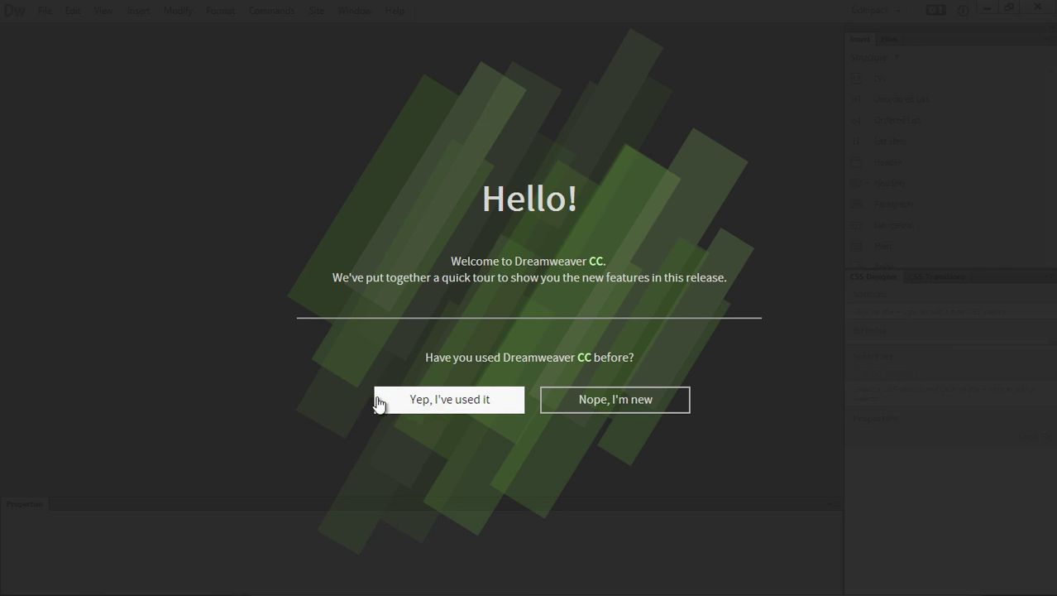
Dismiss the Dreamweaver welcome screen, highlight "rồi đóng lại" in instruction 4 and close Dreamweaver accordingly.
{"action": "left_click", "coordinate": [525, 569]}
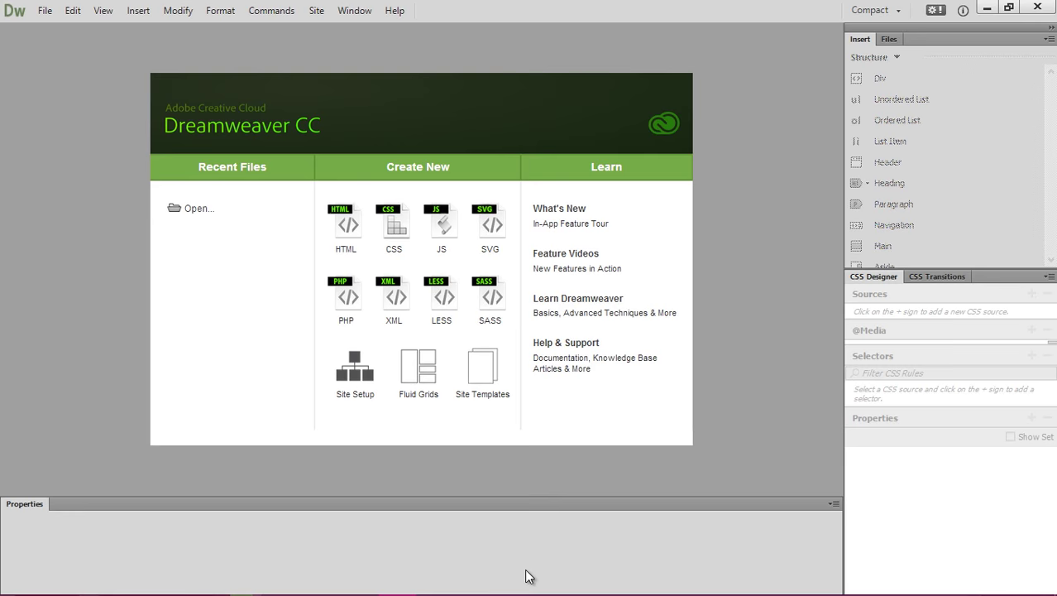
{"action": "left_click", "coordinate": [1008, 7]}
{"action": "key", "text": "alt+Tab"}
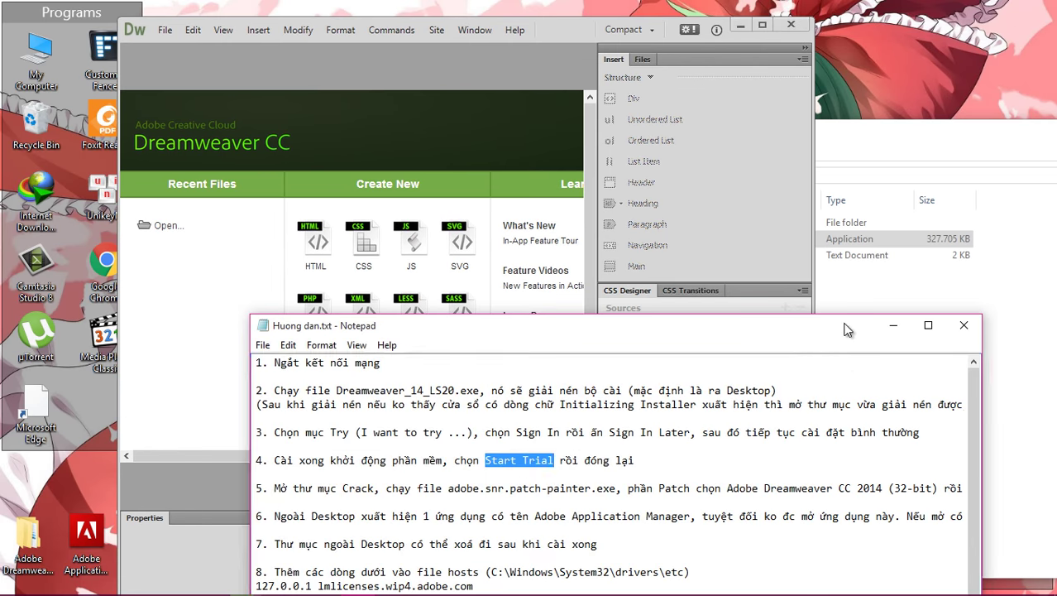
{"action": "left_click_drag", "start_coordinate": [560, 460], "coordinate": [634, 460]}
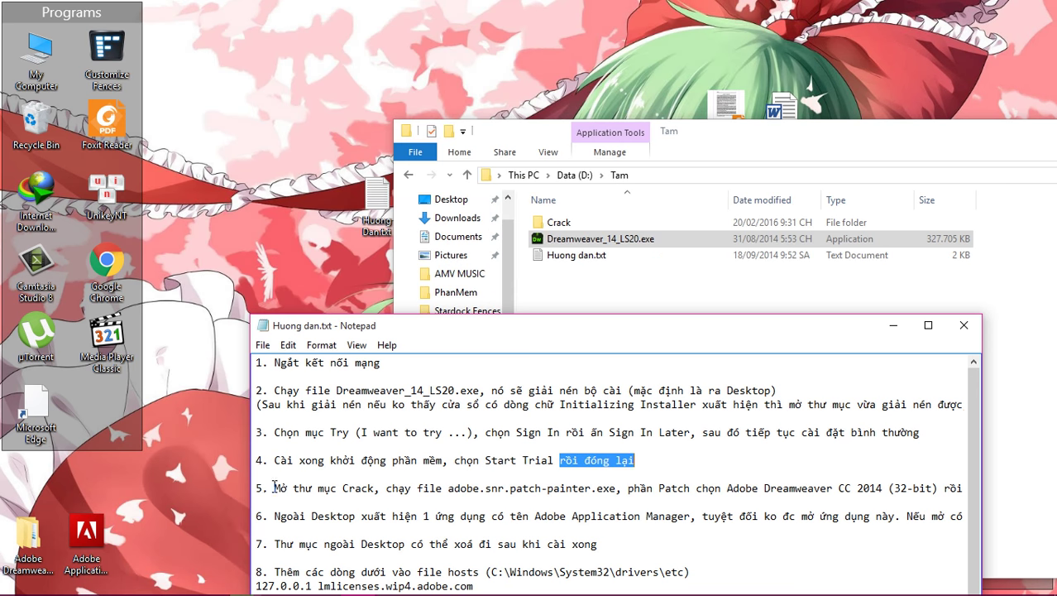
Highlight the folder and file names in instruction 5, open the Crack folder and run adobe.snr.patch-painter.exe as administrator.
{"action": "left_click_drag", "start_coordinate": [274, 488], "coordinate": [374, 489]}
{"action": "left_click_drag", "start_coordinate": [448, 488], "coordinate": [617, 494]}
{"action": "left_click_drag", "start_coordinate": [663, 334], "coordinate": [606, 311]}
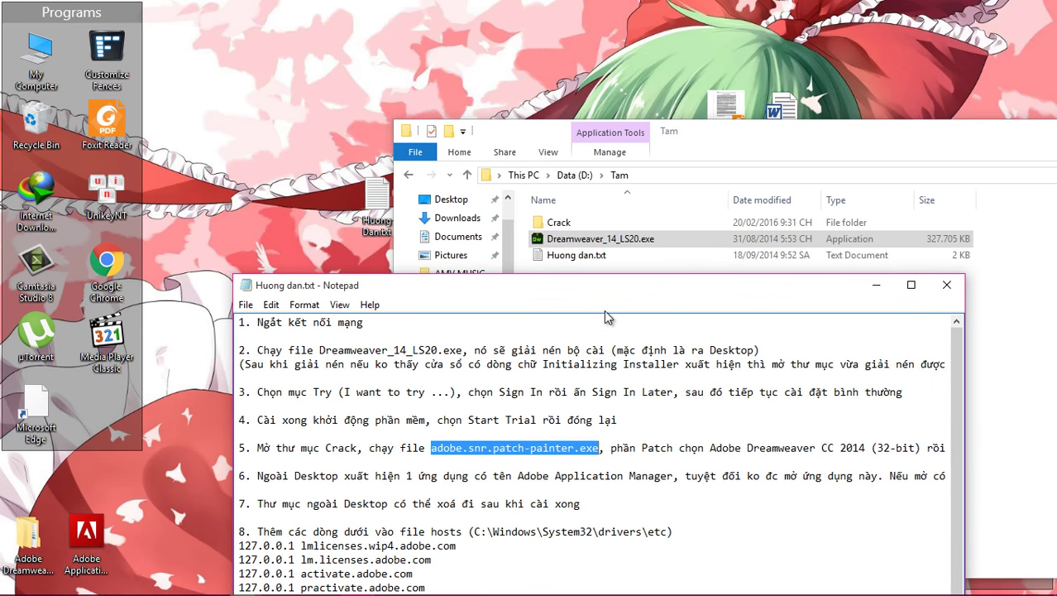
{"action": "left_click", "coordinate": [613, 121]}
{"action": "double_click", "coordinate": [579, 223]}
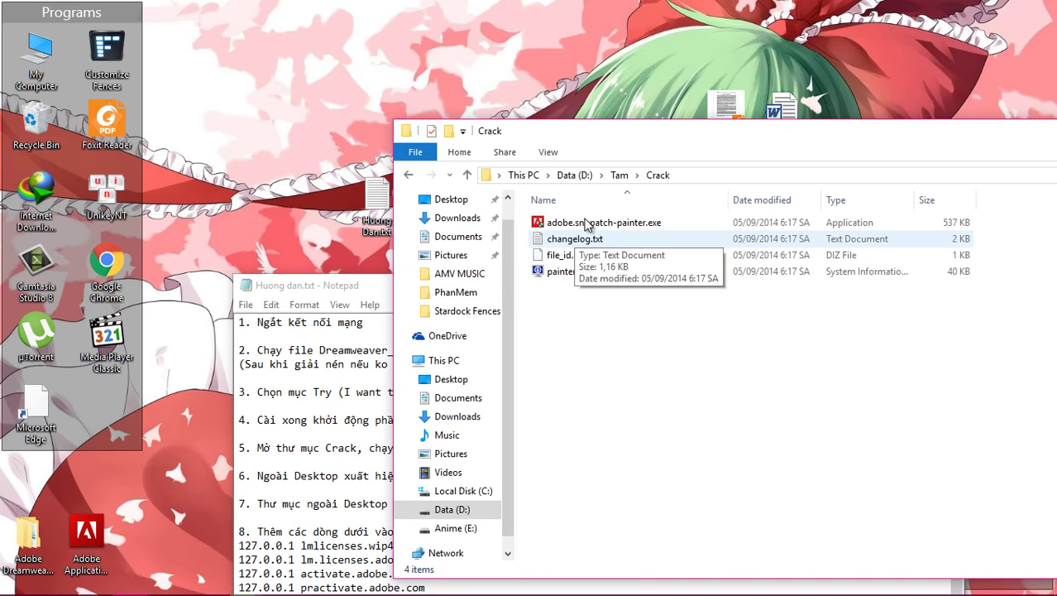
{"action": "right_click", "coordinate": [586, 223]}
{"action": "left_click", "coordinate": [617, 256]}
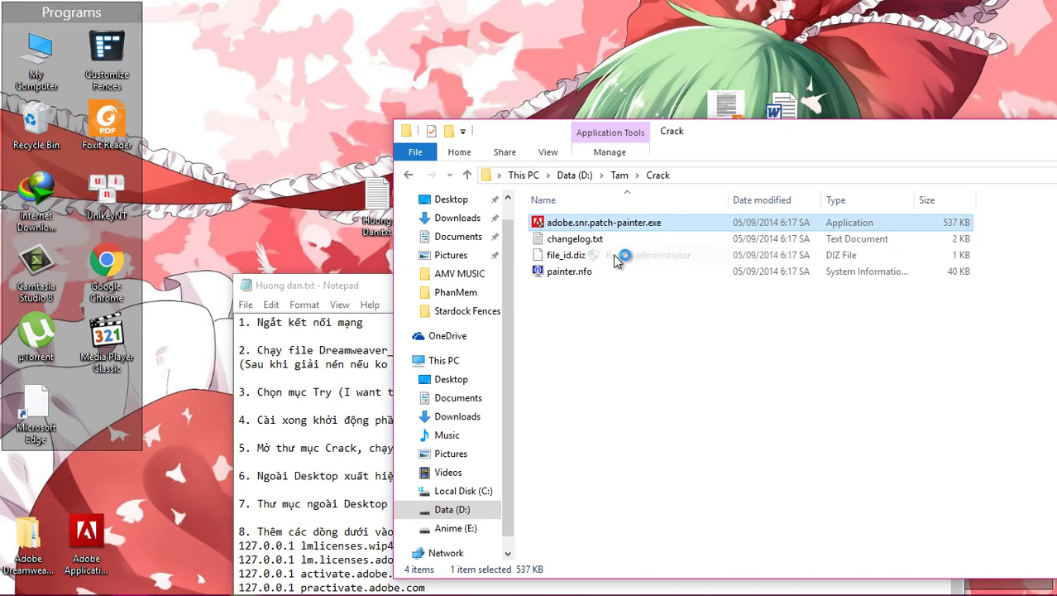
Bring Huong dan.txt forward, highlight "rồi ấn Patch" at the end of instruction 5, and reposition its window below the patcher's top fields.
{"action": "key", "text": "alt+Tab"}
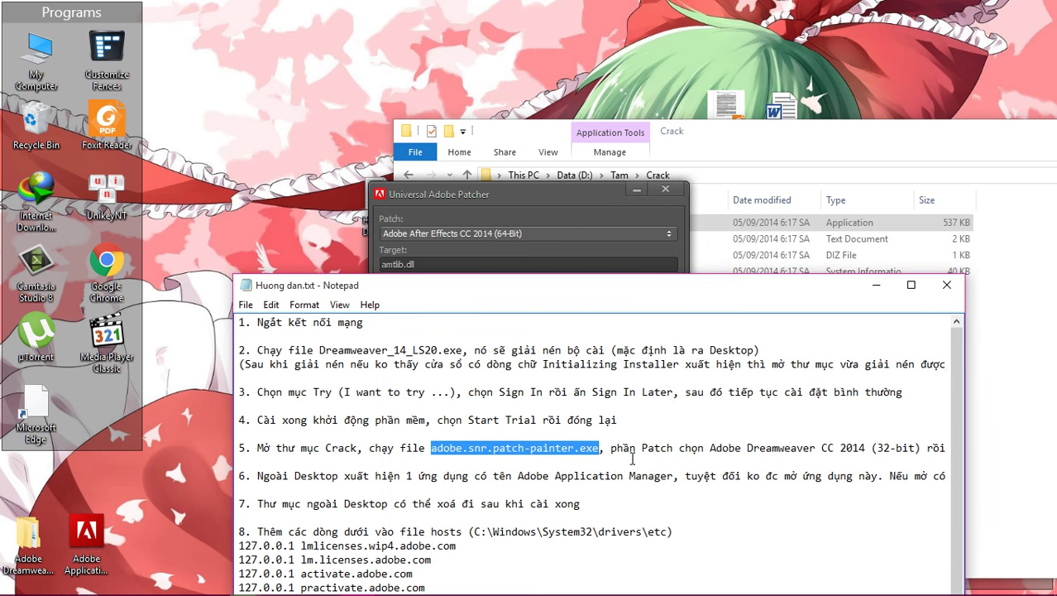
{"action": "left_click_drag", "start_coordinate": [755, 285], "coordinate": [752, 31]}
{"action": "left_click_drag", "start_coordinate": [278, 555], "coordinate": [315, 536]}
{"action": "left_click_drag", "start_coordinate": [830, 188], "coordinate": [910, 188]}
{"action": "left_click_drag", "start_coordinate": [579, 25], "coordinate": [599, 304]}
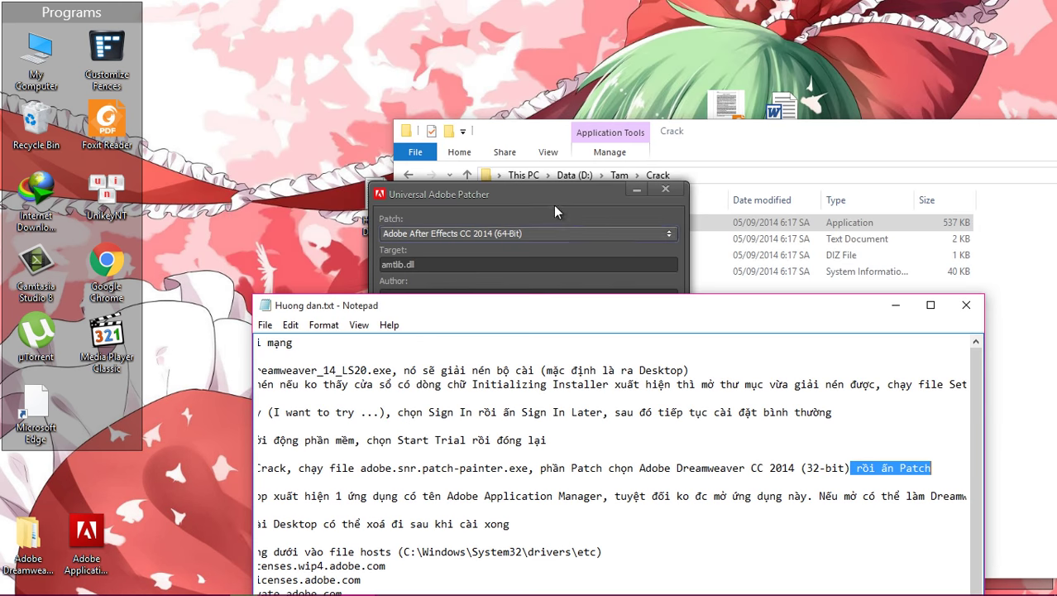
Select Adobe Dreamweaver CC 2014 (32-Bit) in Universal Adobe Patcher, apply the patch and close the patcher.
{"action": "left_click", "coordinate": [483, 239]}
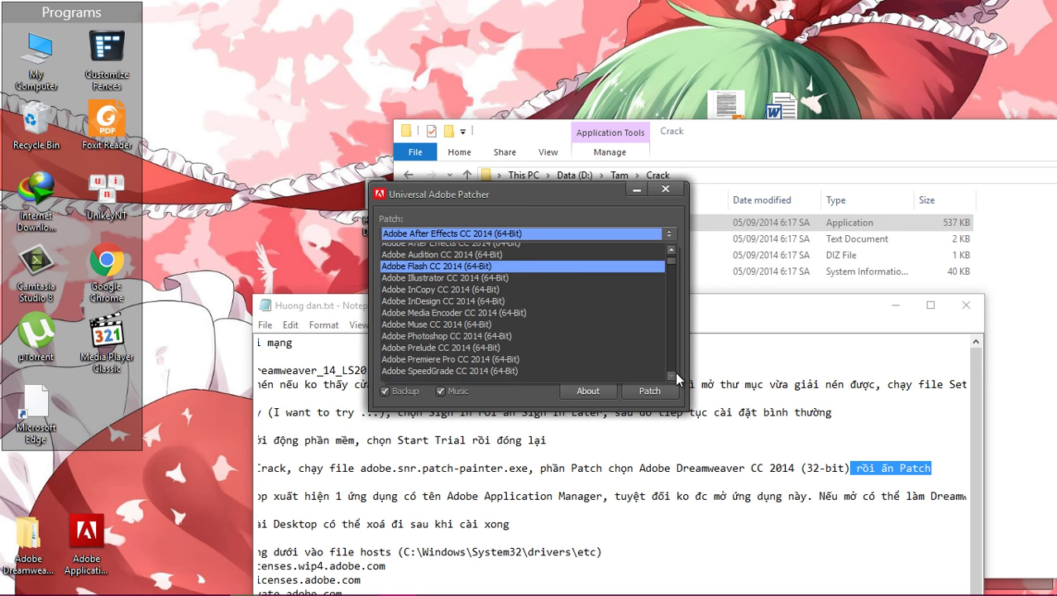
{"action": "scroll", "coordinate": [675, 372], "scroll_direction": "down", "scroll_amount": 3}
{"action": "left_click", "coordinate": [461, 331]}
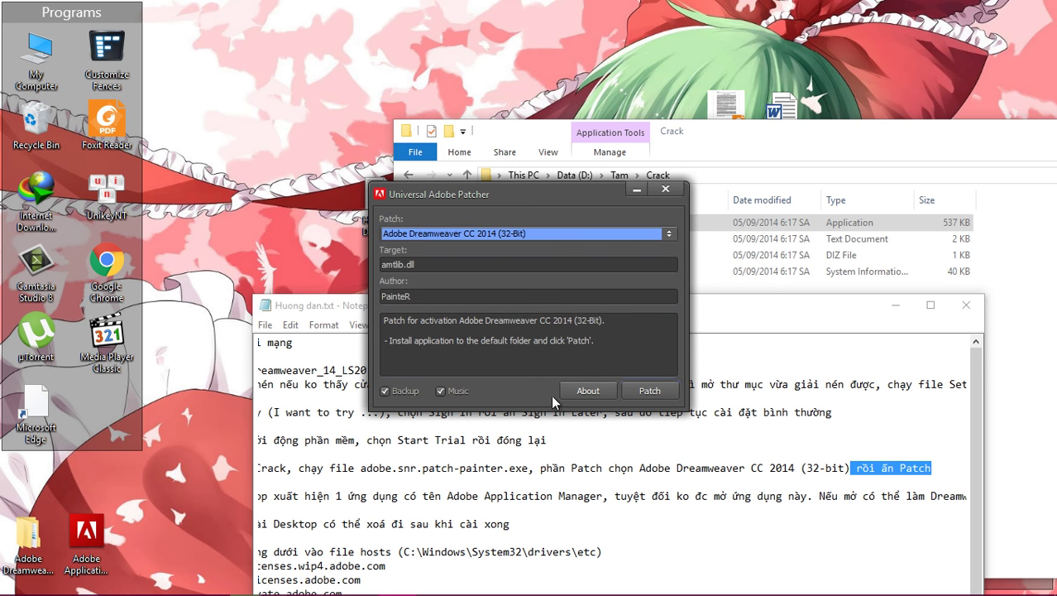
{"action": "left_click", "coordinate": [639, 394]}
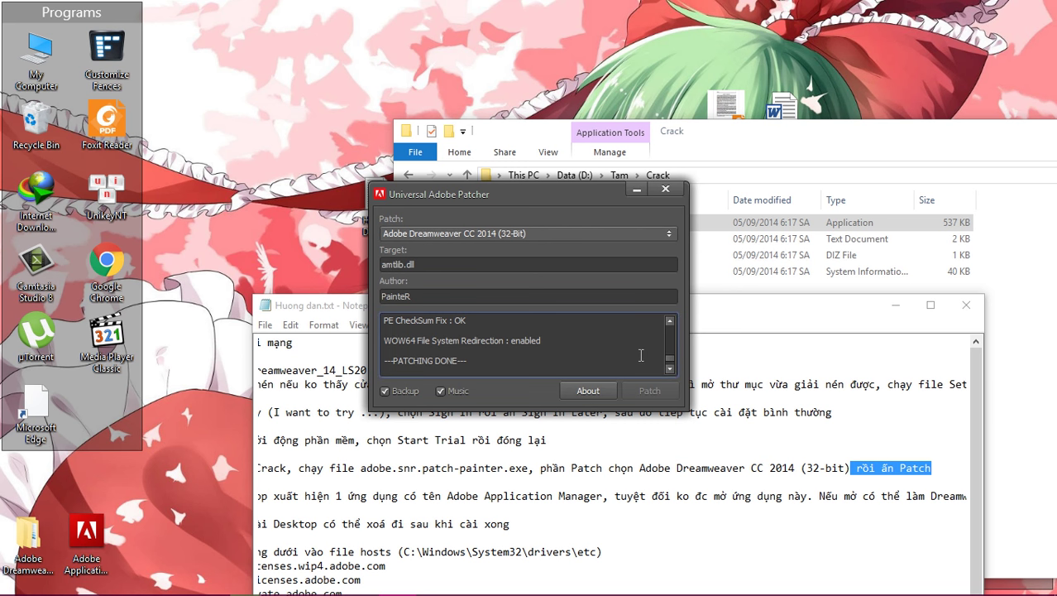
{"action": "mouse_move", "coordinate": [670, 357]}
{"action": "left_mouse_down"}
{"action": "mouse_move", "coordinate": [671, 322]}
{"action": "mouse_move", "coordinate": [670, 368]}
{"action": "left_mouse_up"}
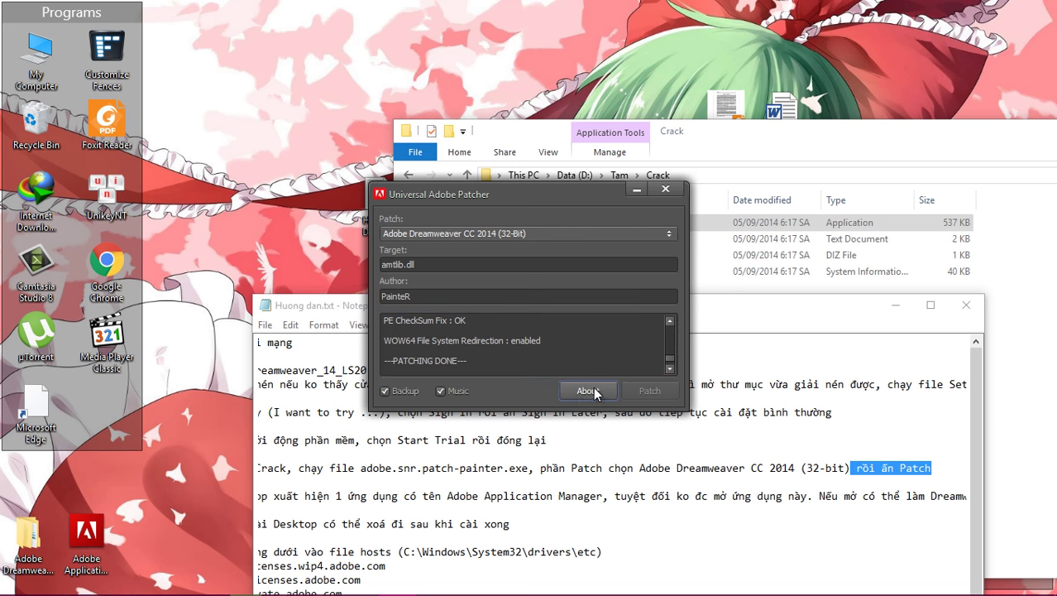
{"action": "left_click", "coordinate": [665, 190]}
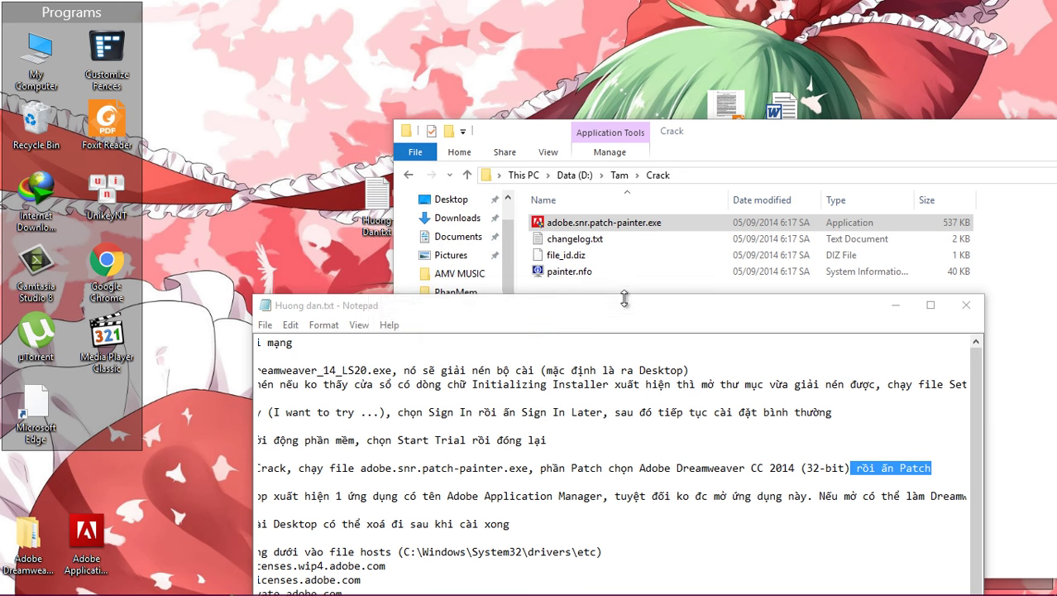
Move the Huong dan.txt window up and highlight the Adobe Application Manager clause and "tuyệt đối ko đc mở ứng dụng này" in instruction 6.
{"action": "left_click", "coordinate": [862, 475]}
{"action": "left_click_drag", "start_coordinate": [488, 315], "coordinate": [524, 24]}
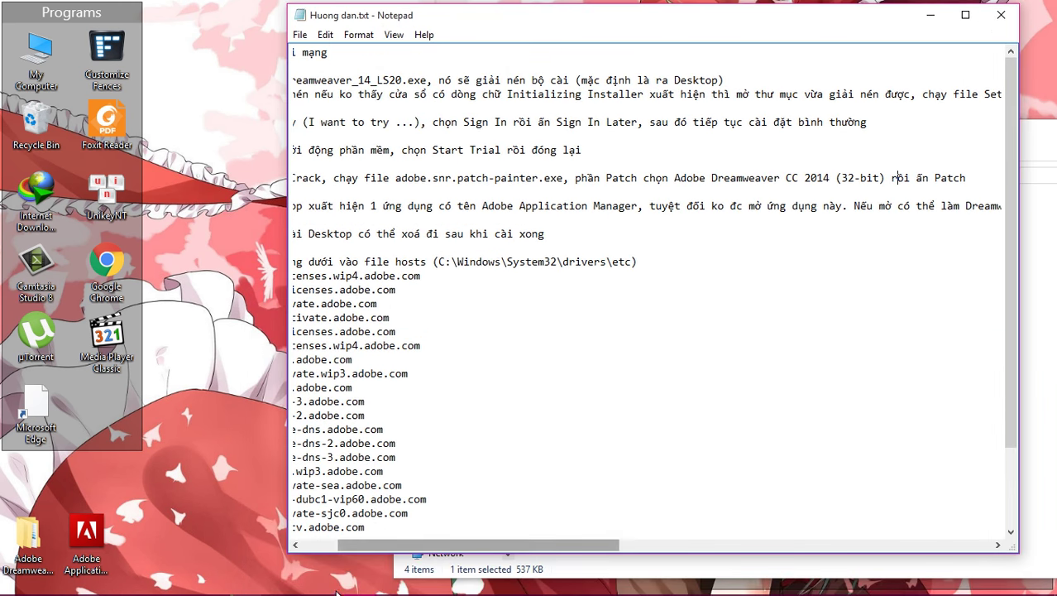
{"action": "left_click_drag", "start_coordinate": [358, 546], "coordinate": [323, 546]}
{"action": "left_click_drag", "start_coordinate": [313, 203], "coordinate": [731, 206]}
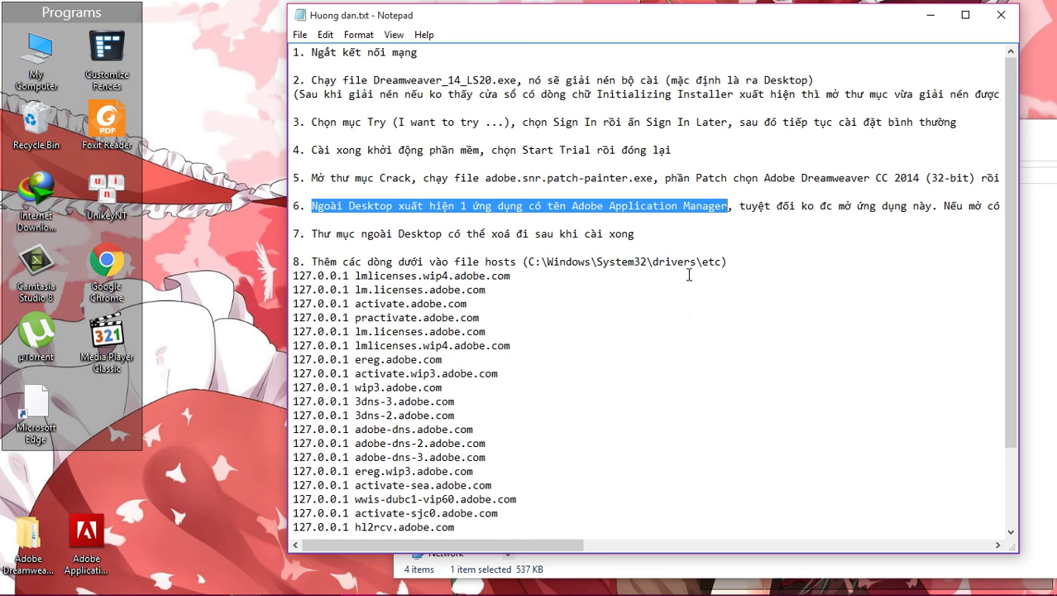
{"action": "left_click_drag", "start_coordinate": [579, 544], "coordinate": [654, 546]}
{"action": "left_click_drag", "start_coordinate": [534, 207], "coordinate": [728, 210]}
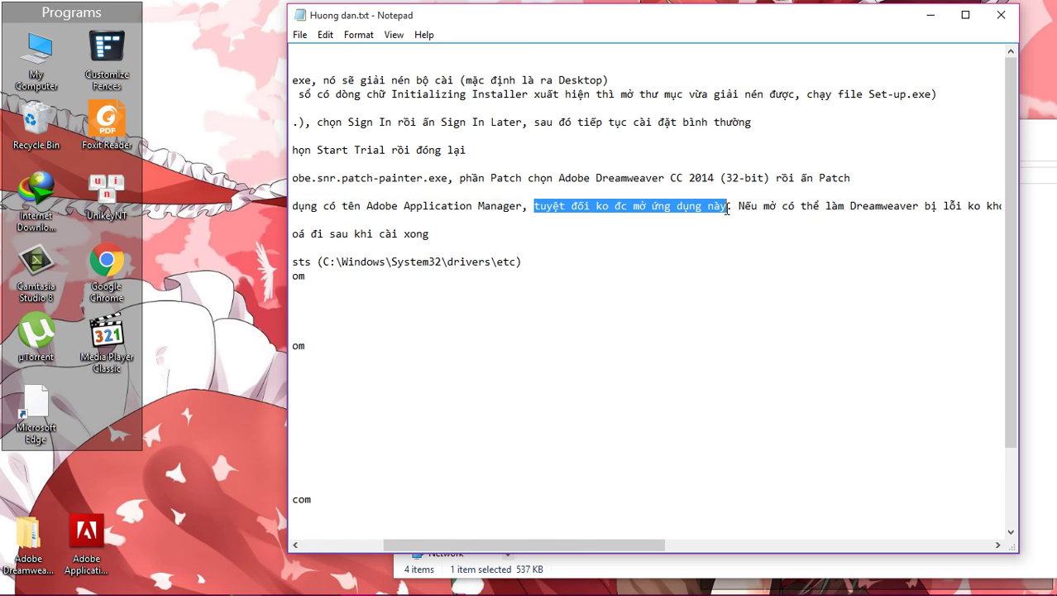
Move the Adobe Application Manager desktop shortcut into the Programs group and refresh the desktop.
{"action": "left_click", "coordinate": [86, 538]}
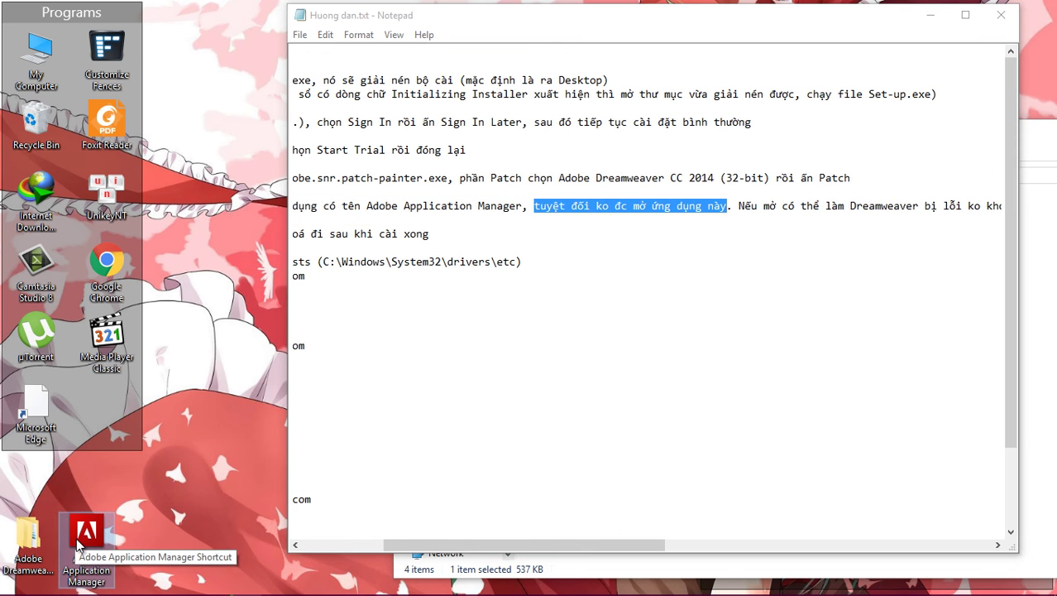
{"action": "left_click_drag", "start_coordinate": [86, 537], "coordinate": [93, 409]}
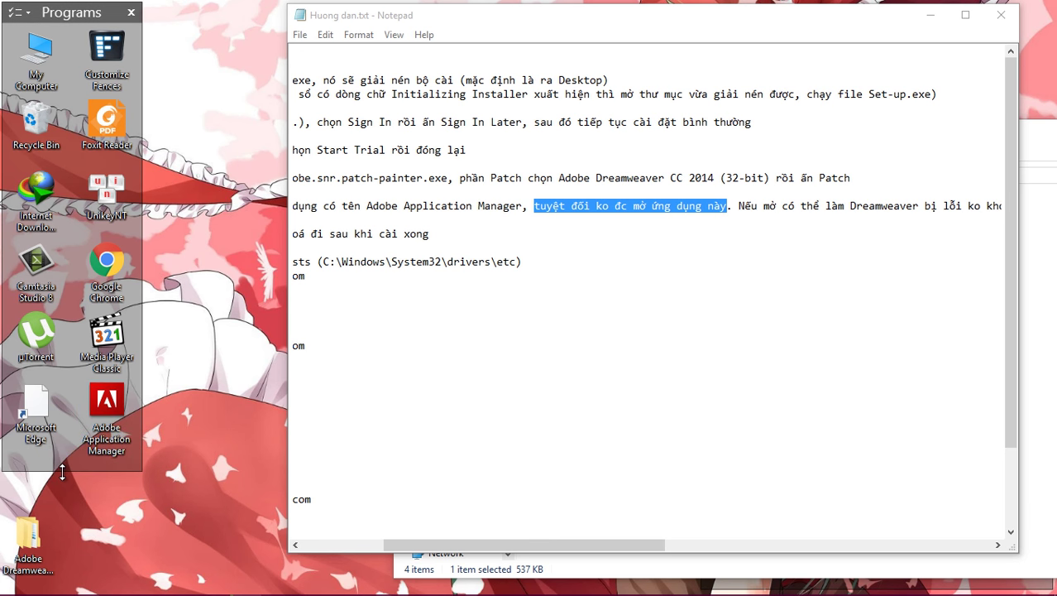
{"action": "right_click", "coordinate": [200, 411]}
{"action": "left_click", "coordinate": [236, 235]}
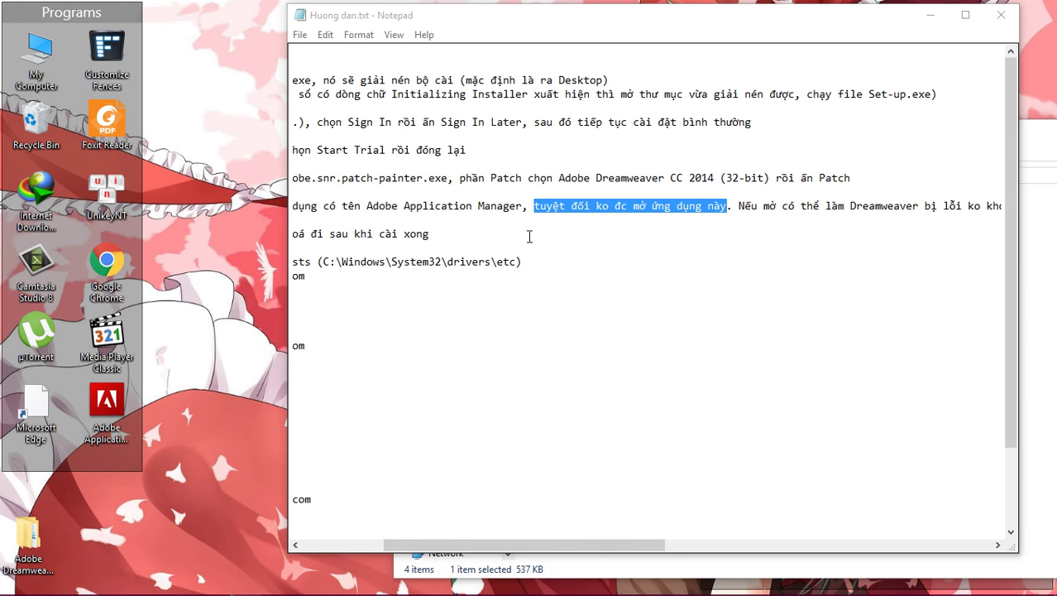
Highlight instruction 7 in Huong dan.txt and delete the extracted Adobe Dreamweaver folder from the desktop.
{"action": "left_click_drag", "start_coordinate": [612, 546], "coordinate": [447, 536]}
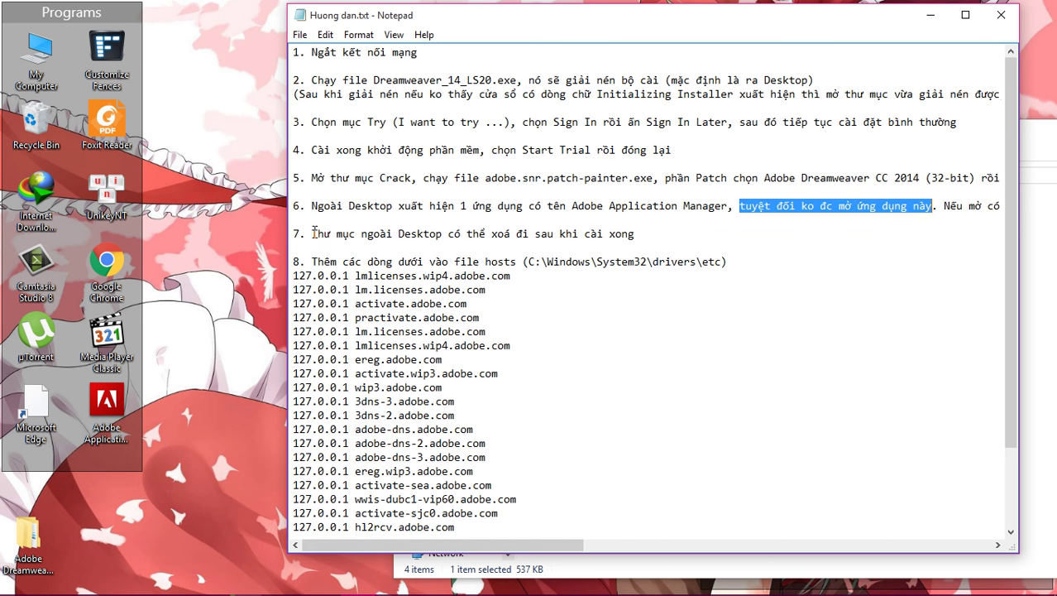
{"action": "left_click_drag", "start_coordinate": [311, 233], "coordinate": [609, 242]}
{"action": "left_click_drag", "start_coordinate": [28, 538], "coordinate": [196, 377]}
{"action": "right_click", "coordinate": [196, 376]}
{"action": "left_click", "coordinate": [229, 542]}
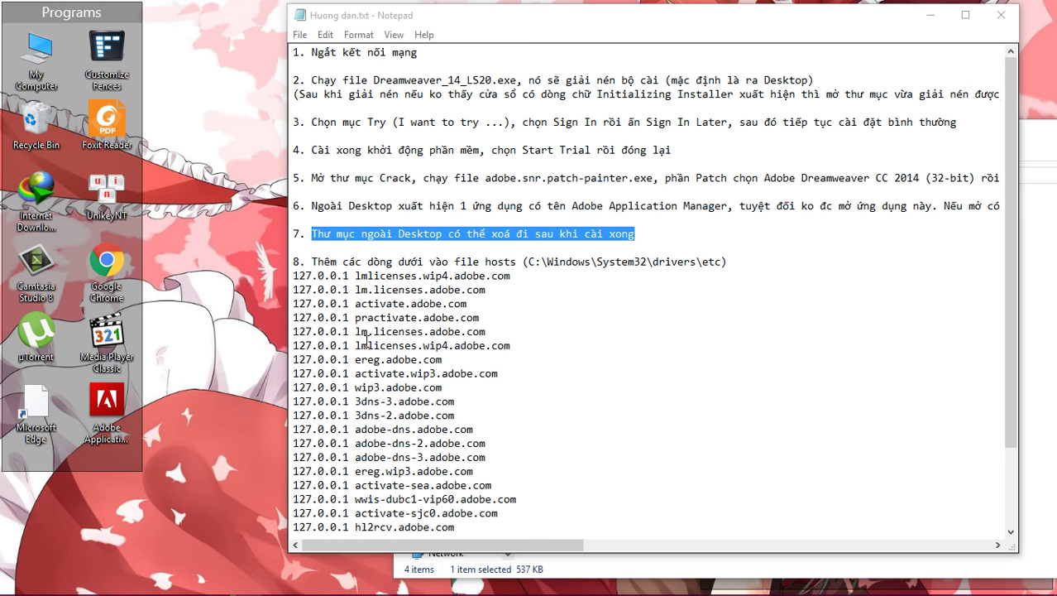
Highlight the hosts file path in instruction 8 and open the folder C:\Windows\System32\drivers\etc.
{"action": "left_click", "coordinate": [350, 263]}
{"action": "left_click_drag", "start_coordinate": [529, 263], "coordinate": [718, 265]}
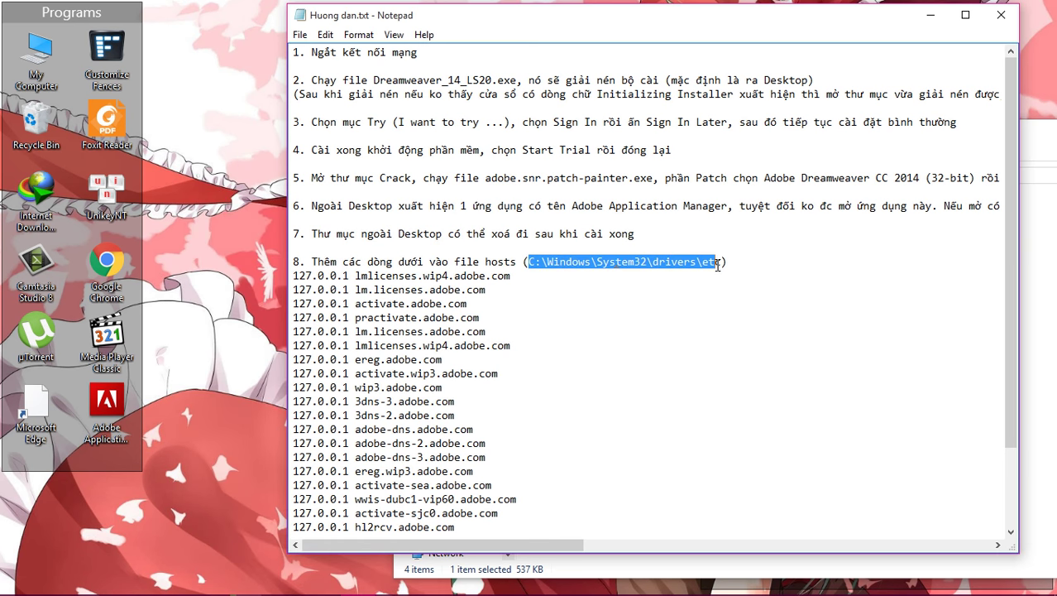
{"action": "double_click", "coordinate": [31, 66]}
{"action": "double_click", "coordinate": [216, 222]}
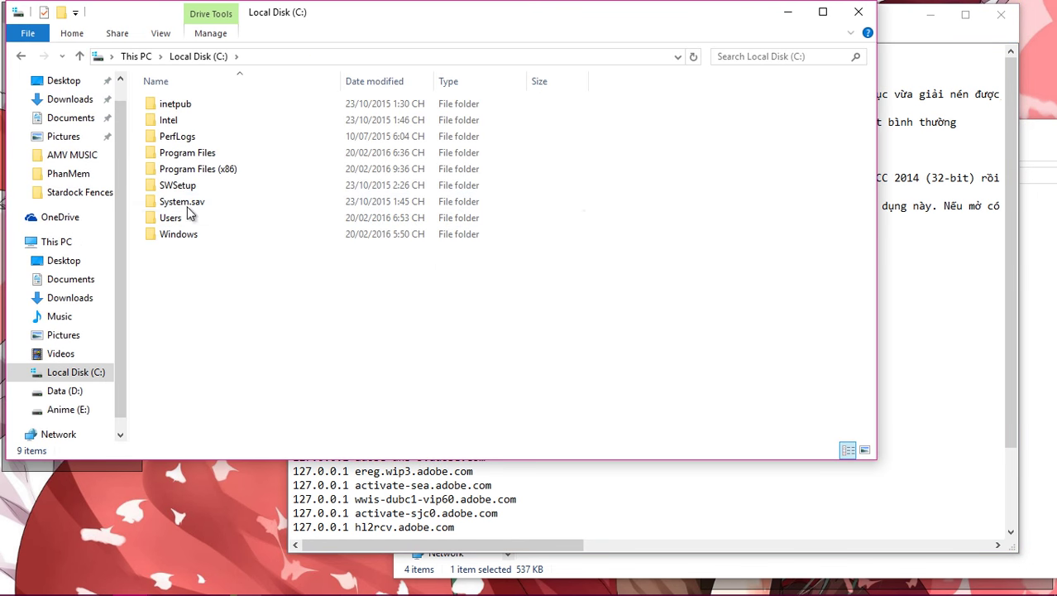
{"action": "double_click", "coordinate": [174, 234]}
{"action": "left_click_drag", "start_coordinate": [869, 147], "coordinate": [873, 324]}
{"action": "double_click", "coordinate": [188, 195]}
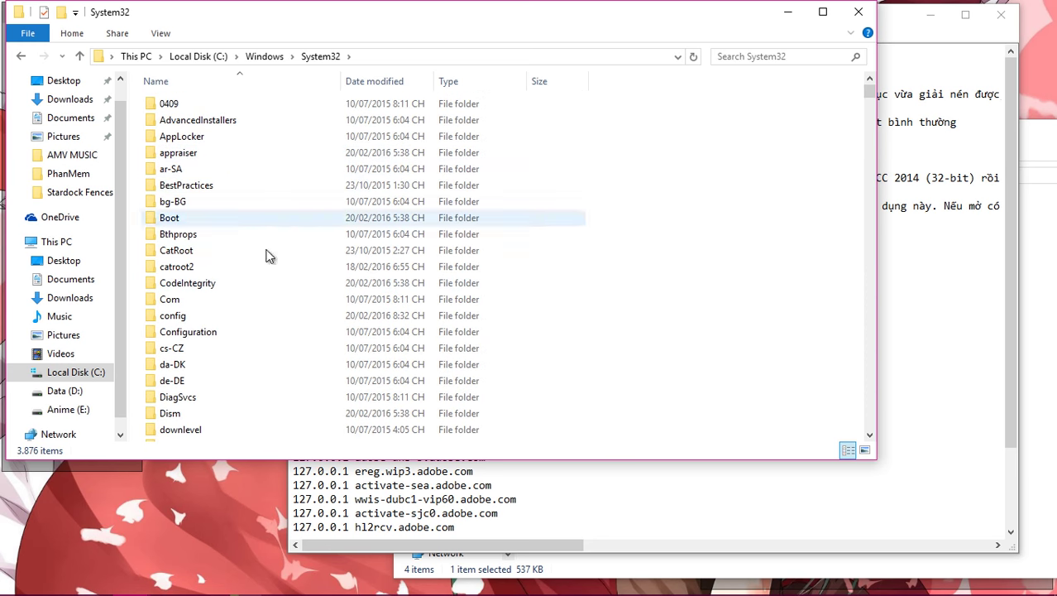
{"action": "mouse_move", "coordinate": [867, 91]}
{"action": "left_mouse_down"}
{"action": "mouse_move", "coordinate": [878, 104]}
{"action": "mouse_move", "coordinate": [869, 78]}
{"action": "left_mouse_up"}
{"action": "left_click", "coordinate": [870, 78]}
{"action": "scroll", "coordinate": [496, 248], "scroll_direction": "up", "scroll_amount": 15}
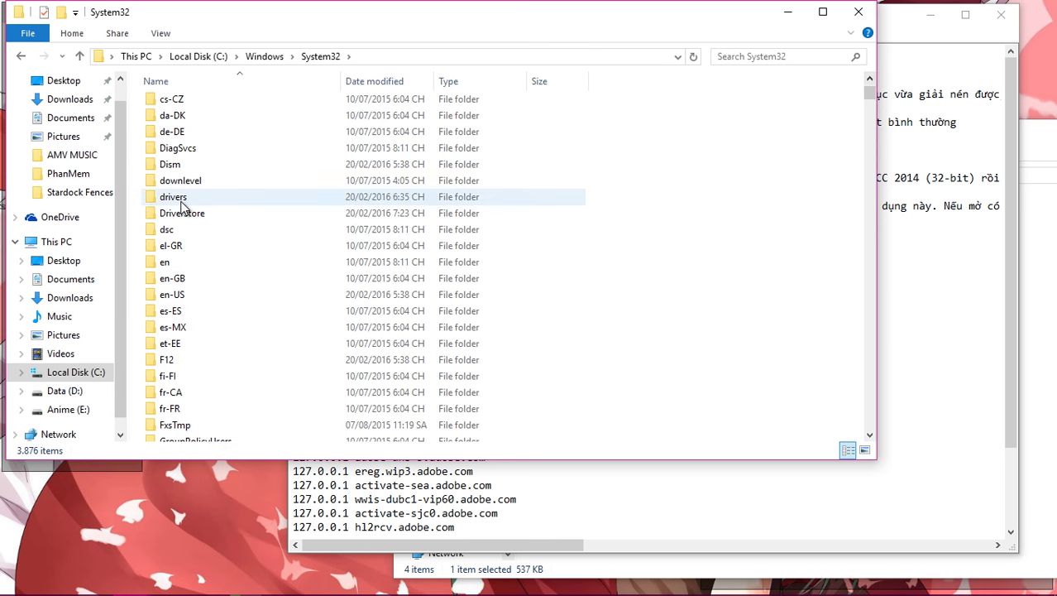
{"action": "double_click", "coordinate": [170, 195]}
{"action": "double_click", "coordinate": [169, 120]}
Copy the hosts file from the etc folder to the desktop and place the copy below the Explorer window.
{"action": "left_click", "coordinate": [171, 107]}
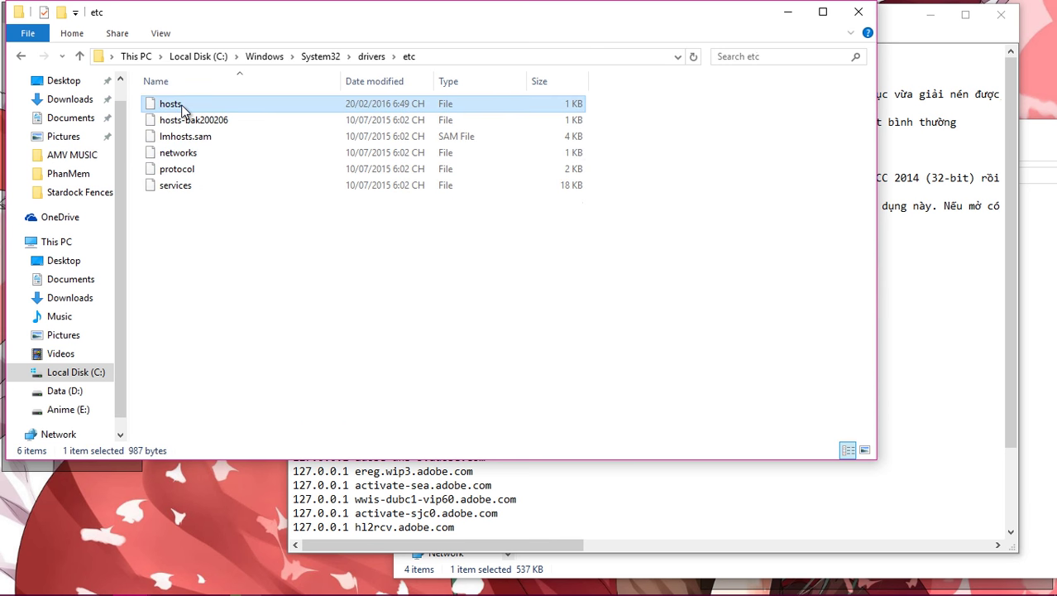
{"action": "right_click", "coordinate": [183, 110]}
{"action": "left_click", "coordinate": [222, 214]}
{"action": "left_click", "coordinate": [189, 503]}
{"action": "right_click", "coordinate": [189, 500]}
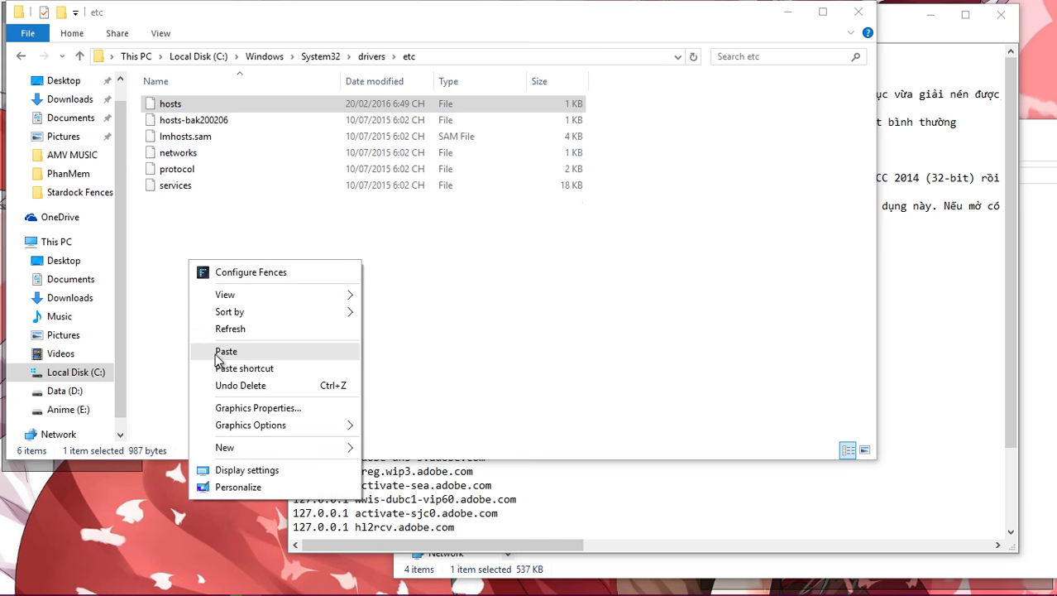
{"action": "left_click", "coordinate": [210, 356]}
{"action": "left_click_drag", "start_coordinate": [203, 467], "coordinate": [203, 546]}
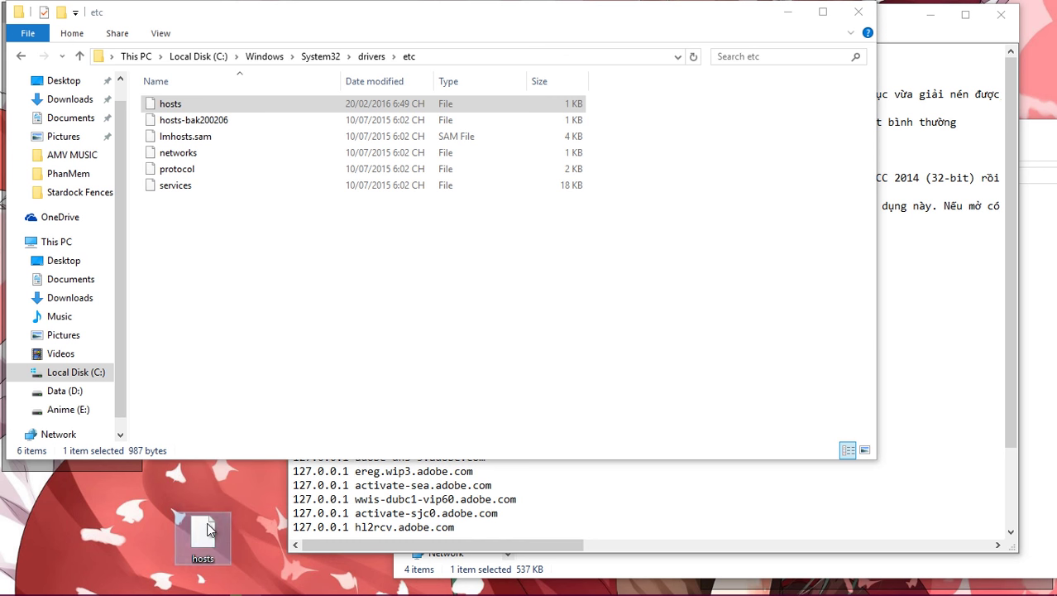
Rename the hosts file in the etc folder as hosts-backup.
{"action": "left_click", "coordinate": [184, 107]}
{"action": "left_click", "coordinate": [184, 106]}
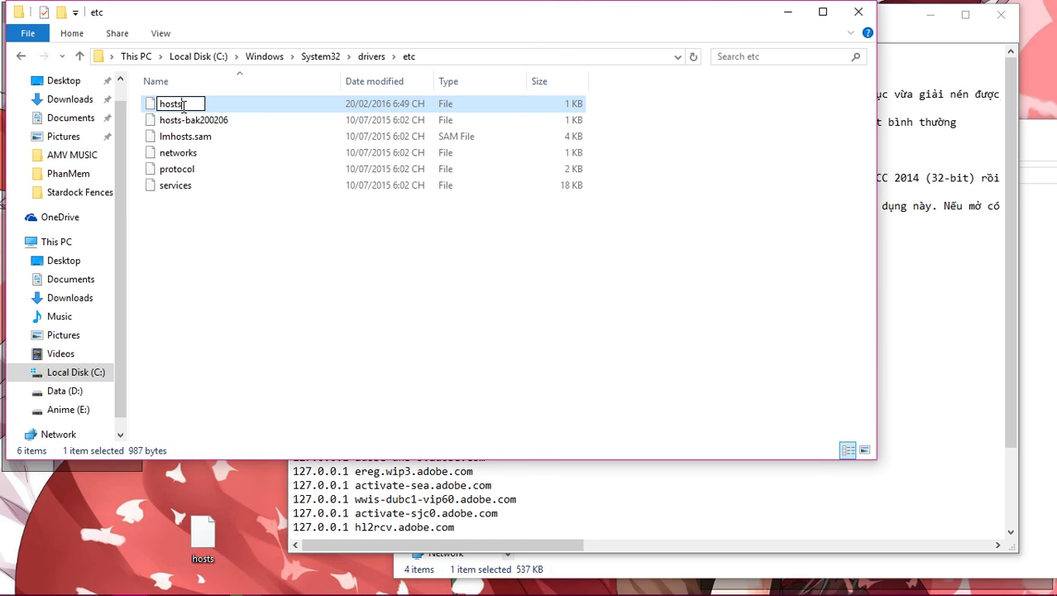
{"action": "type", "text": ".backup"}
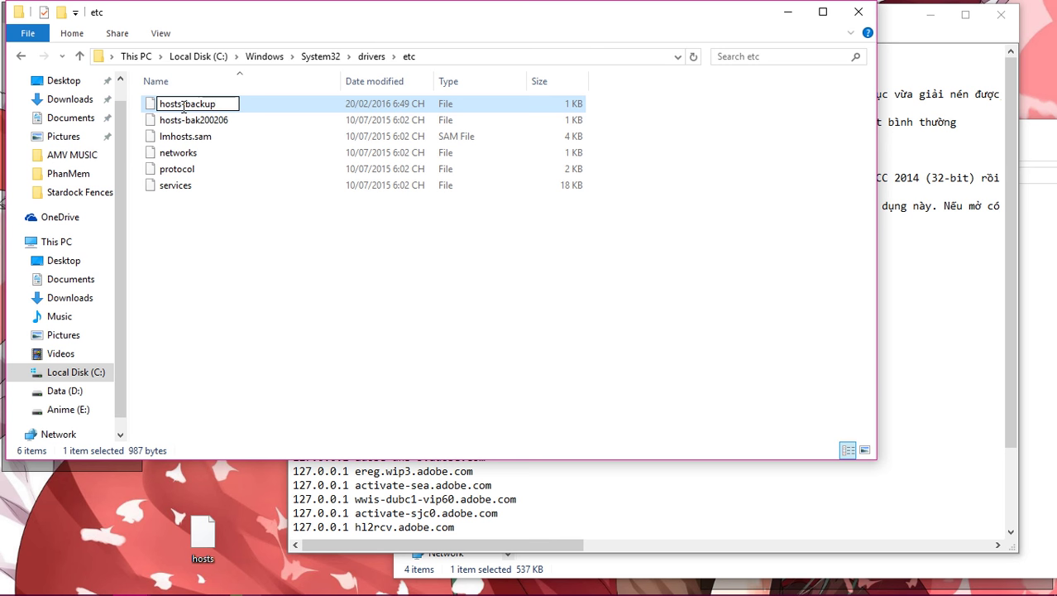
{"action": "key", "text": "Return"}
{"action": "left_click", "coordinate": [508, 369]}
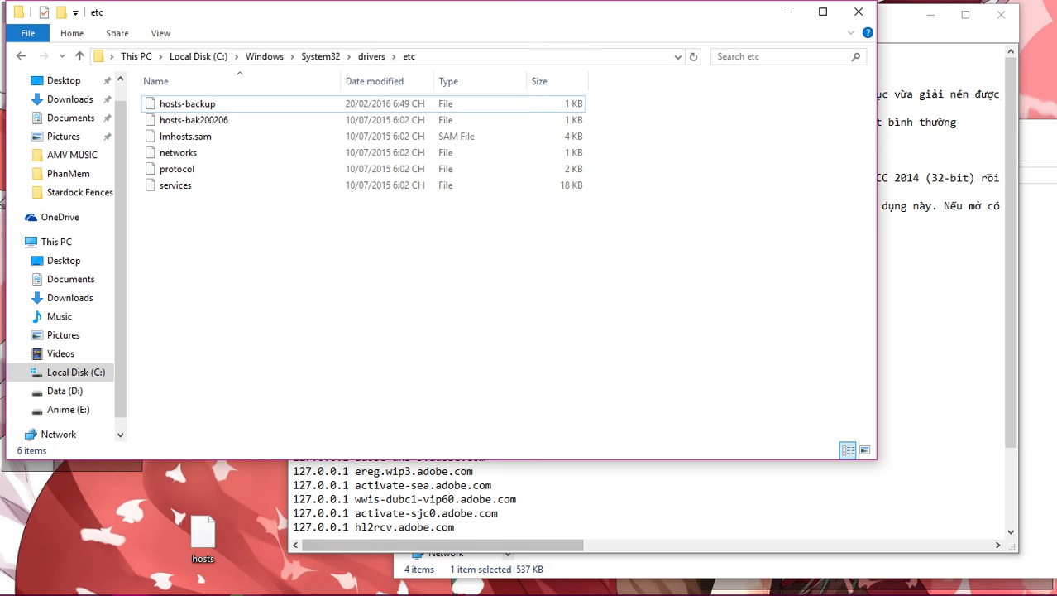
Add the note "-backup lai file host thanh một bản về sau lỡ bị lổi còn có cái để phục hồi" to the Huong Dan.txt guide and minimize it.
{"action": "mouse_move", "coordinate": [356, 577]}
{"action": "left_click", "coordinate": [286, 438]}
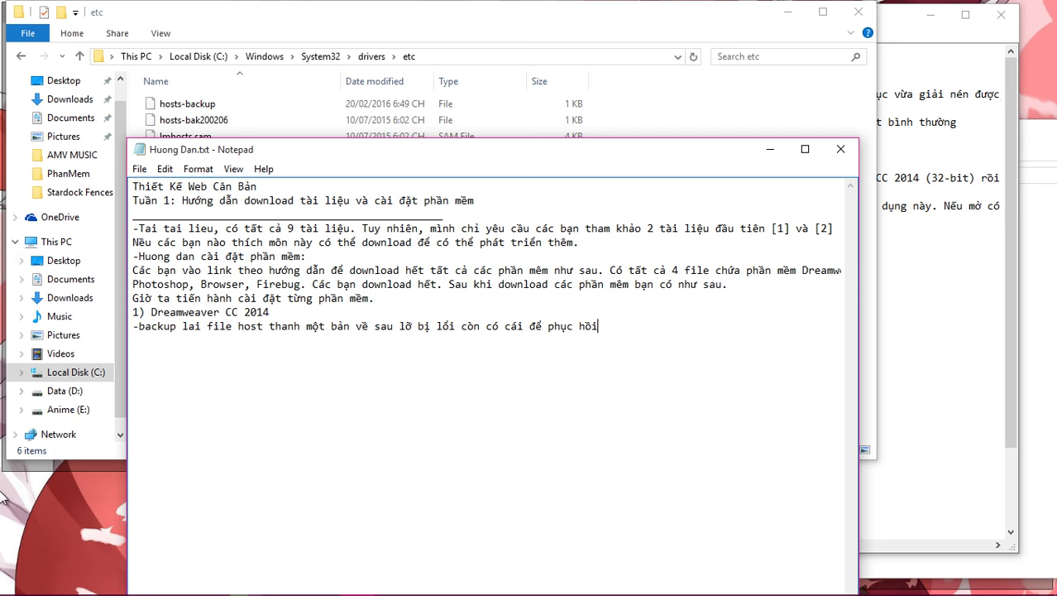
{"action": "left_click", "coordinate": [770, 149]}
Open the desktop hosts copy in Notepad, move its window up and add a #Dreamweaver heading below the Camtasia entries.
{"action": "left_click_drag", "start_coordinate": [202, 537], "coordinate": [203, 546]}
{"action": "right_click", "coordinate": [202, 548]}
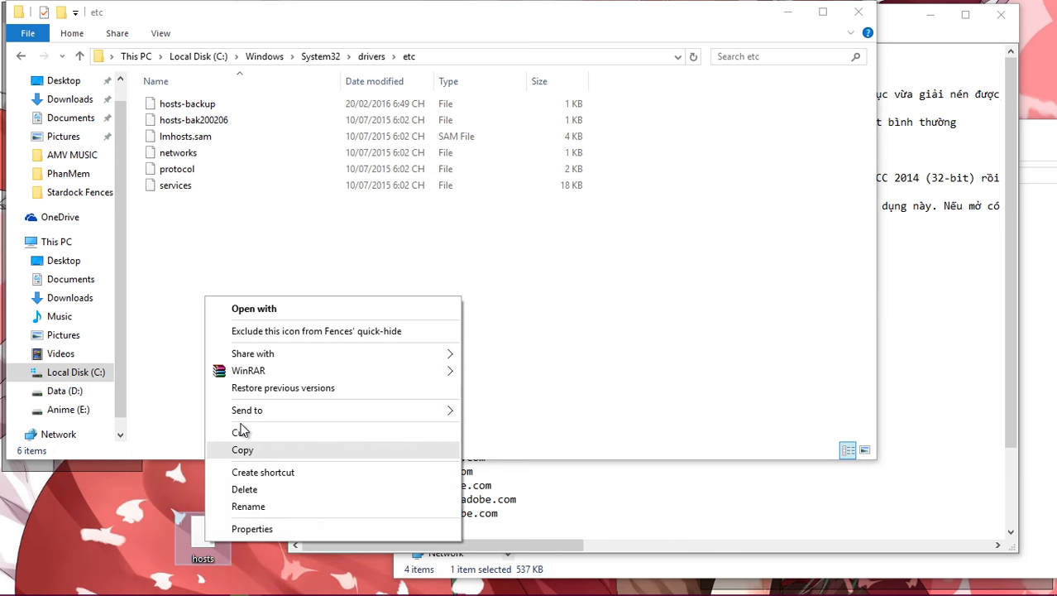
{"action": "left_click", "coordinate": [295, 310]}
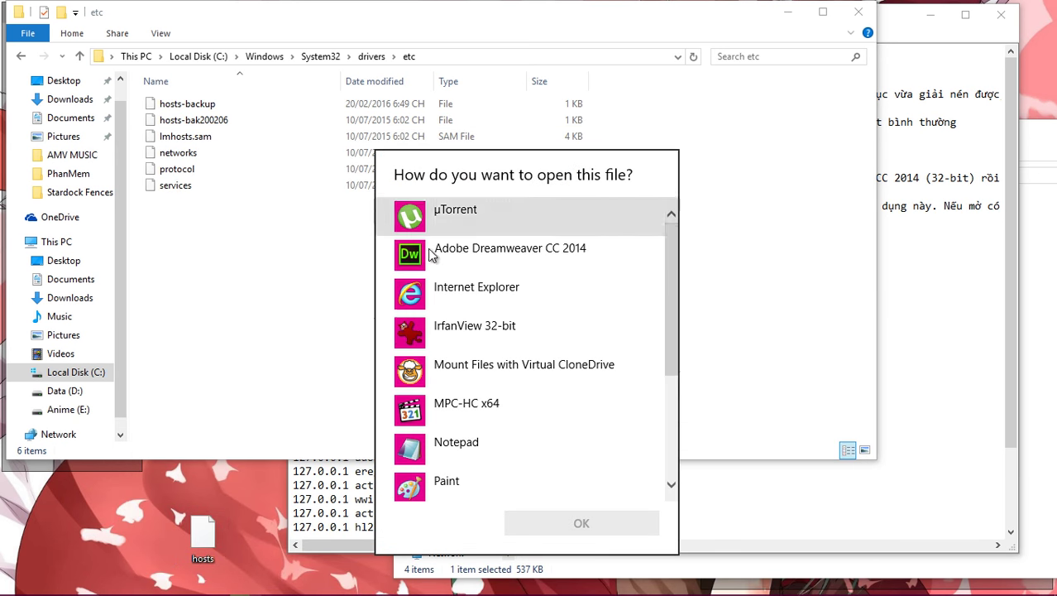
{"action": "left_click", "coordinate": [447, 449]}
{"action": "double_click", "coordinate": [453, 447]}
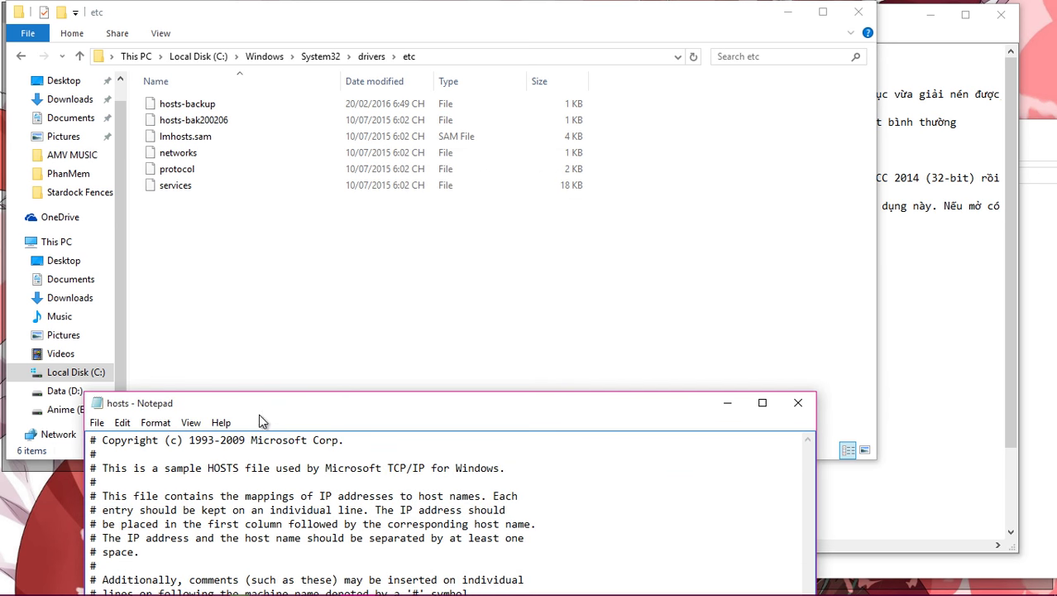
{"action": "left_click_drag", "start_coordinate": [259, 406], "coordinate": [256, 83]}
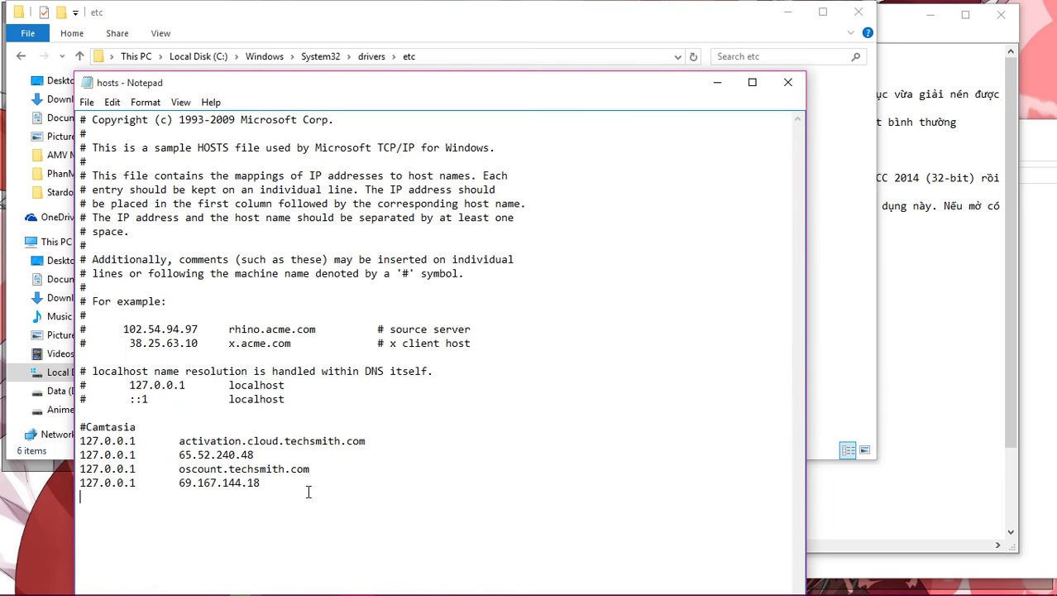
{"action": "type", "text": "Dreamweaver"}
Copy all the 127.0.0.1 lines from instruction 8 in Huong dan.txt below the #Dreamweaver heading, and save and close the hosts file.
{"action": "key", "text": "alt+Tab"}
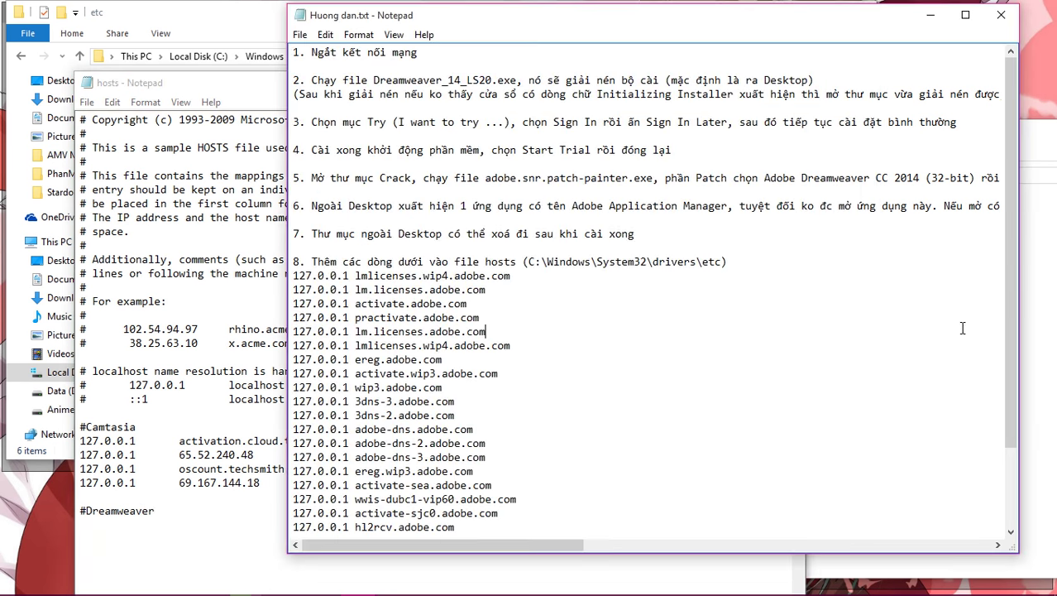
{"action": "left_click_drag", "start_coordinate": [300, 280], "coordinate": [489, 538]}
{"action": "right_click", "coordinate": [433, 207]}
{"action": "left_click", "coordinate": [469, 255]}
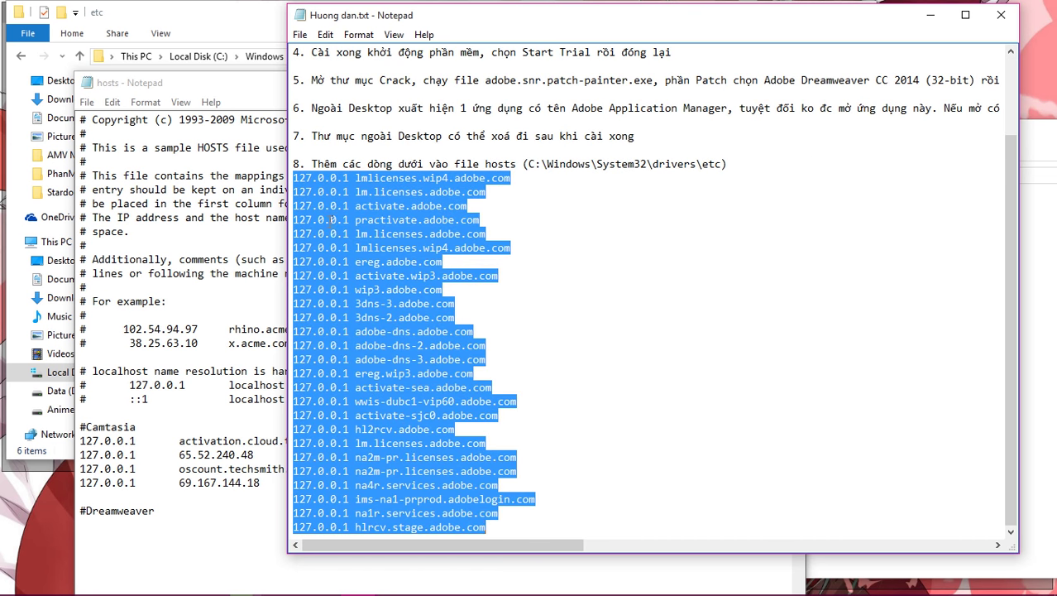
{"action": "left_click", "coordinate": [133, 533]}
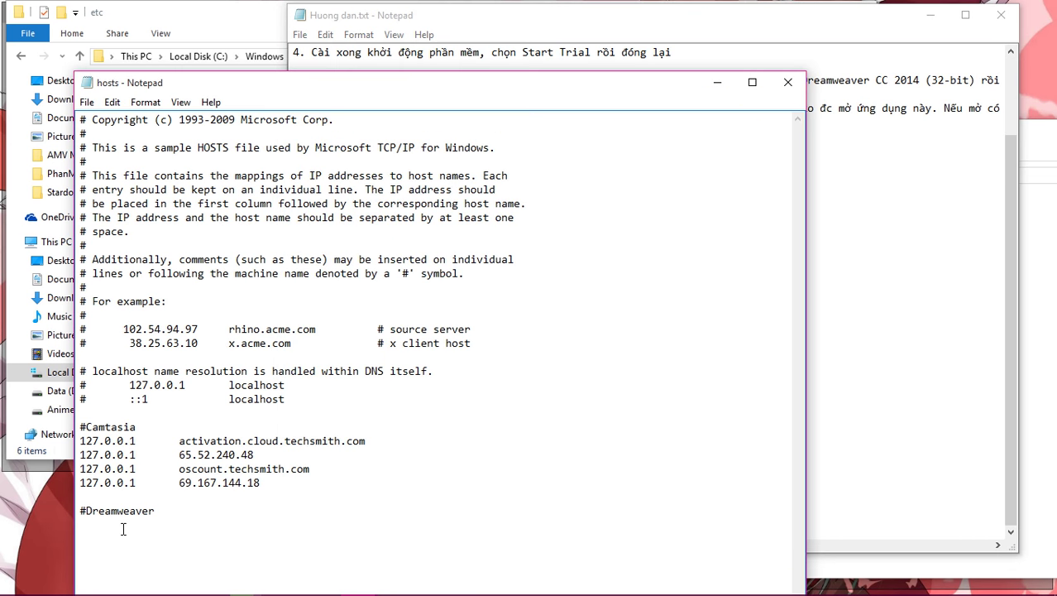
{"action": "key", "text": "ctrl+v"}
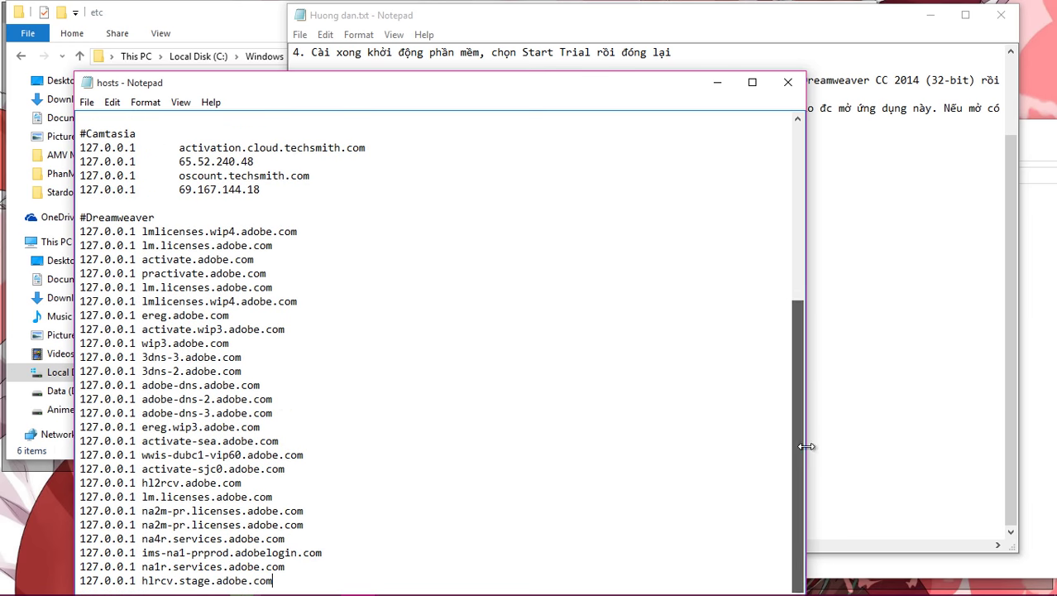
{"action": "left_click", "coordinate": [86, 102]}
{"action": "left_click", "coordinate": [110, 154]}
{"action": "left_click", "coordinate": [787, 82]}
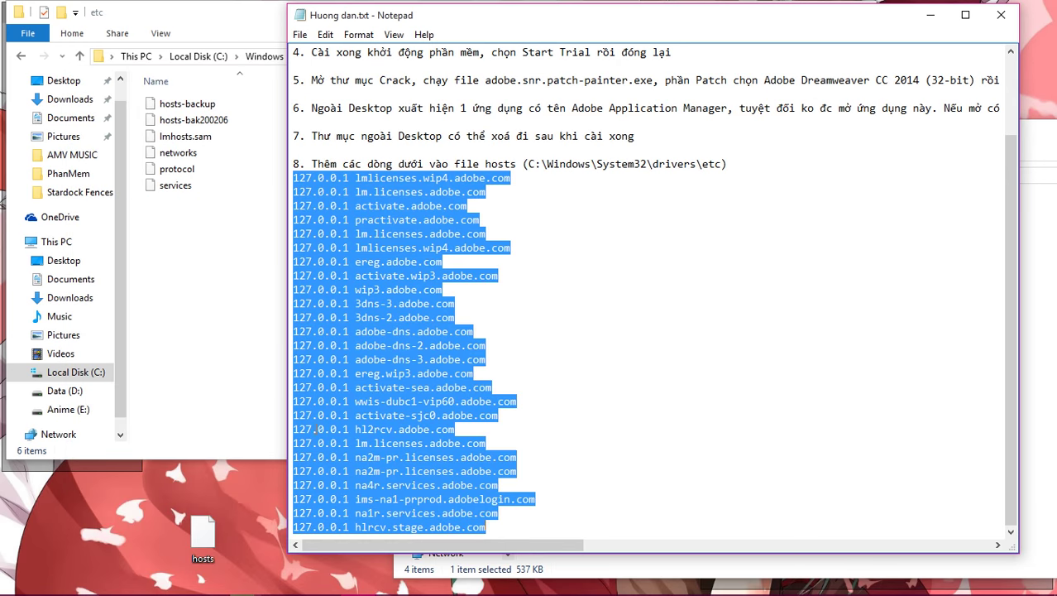
Reopen the desktop hosts file in Notepad to check its saved entries and close it.
{"action": "right_click", "coordinate": [207, 527]}
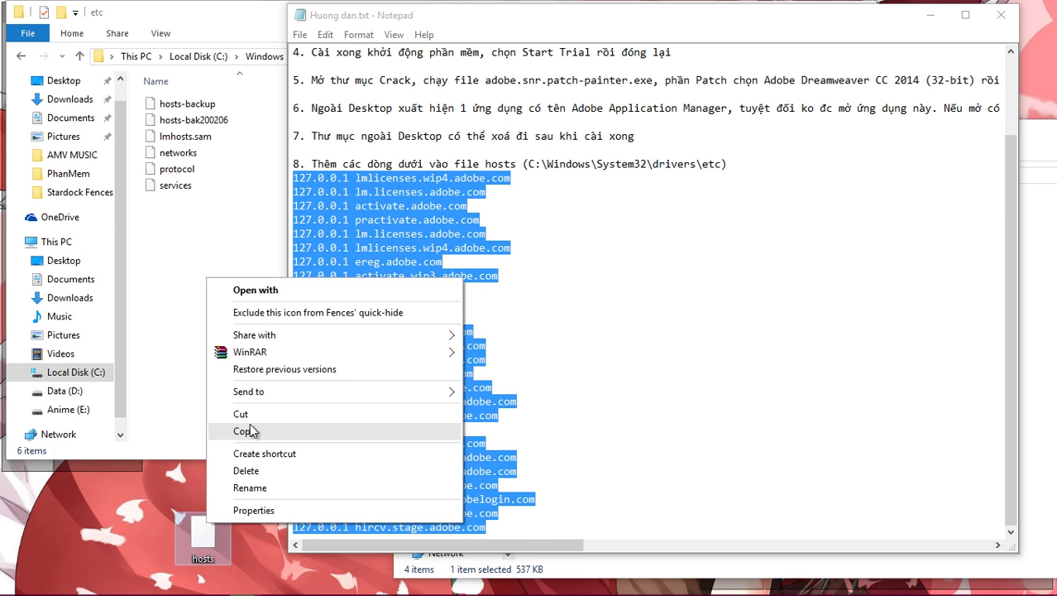
{"action": "left_click", "coordinate": [256, 229]}
{"action": "double_click", "coordinate": [455, 442]}
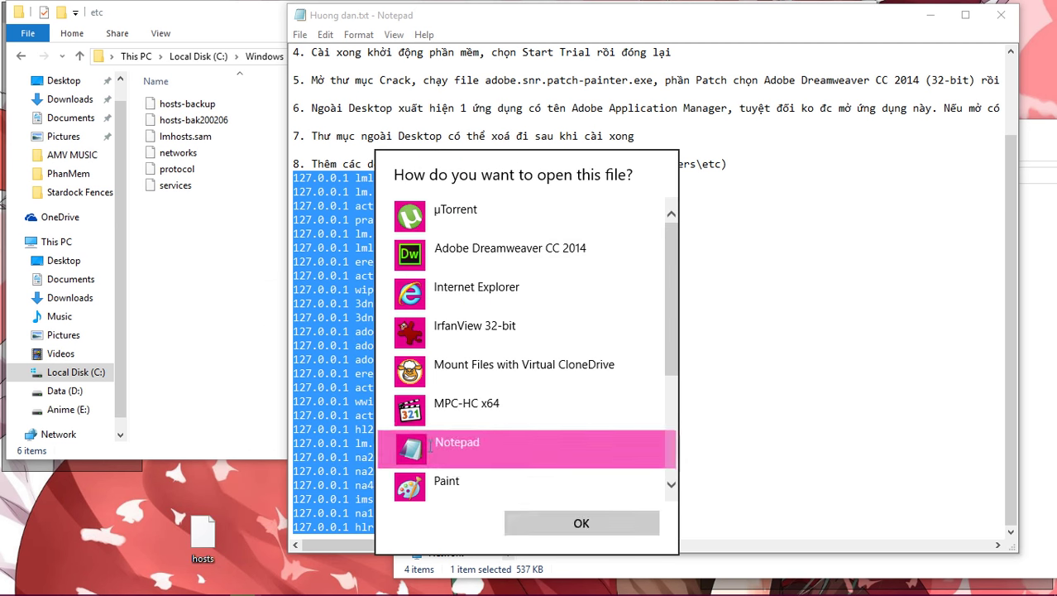
{"action": "left_click", "coordinate": [788, 82]}
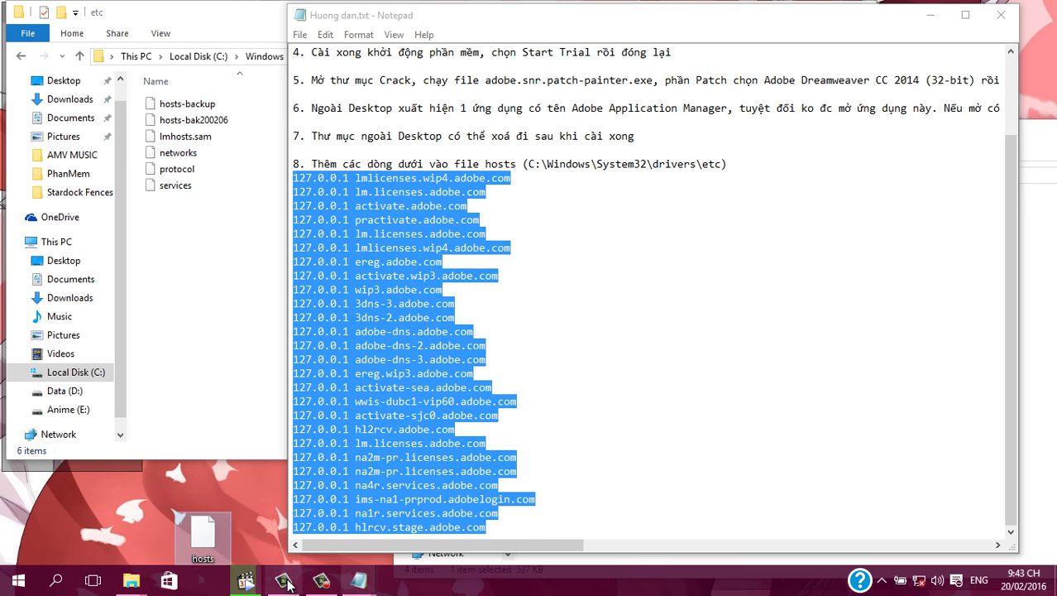
Add a new line beginning "-Chép ngược vào thu" to the Huong Dan.txt guide below the backup note and minimize it.
{"action": "mouse_move", "coordinate": [244, 582]}
{"action": "left_click", "coordinate": [319, 519]}
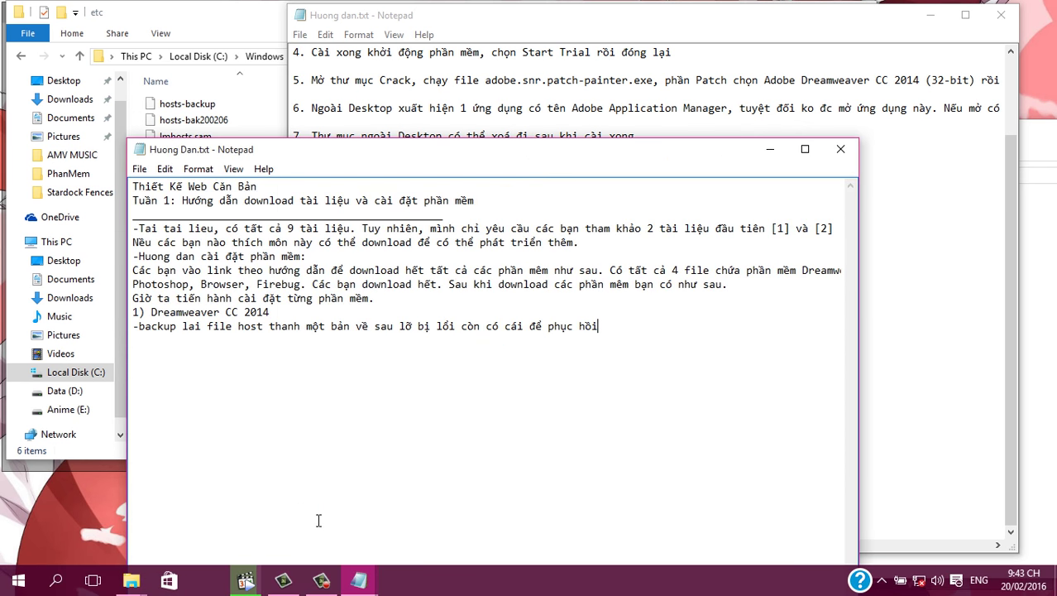
{"action": "key", "text": "Return"}
{"action": "type", "text": "-Chep"}
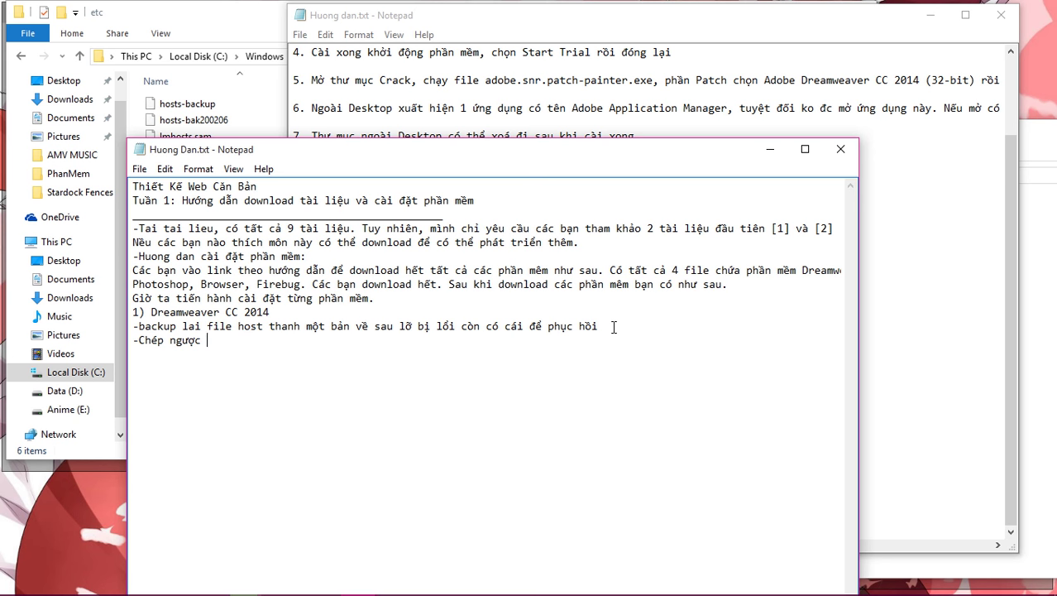
{"action": "type", "text": " ngược vào thu"}
{"action": "left_click", "coordinate": [775, 149]}
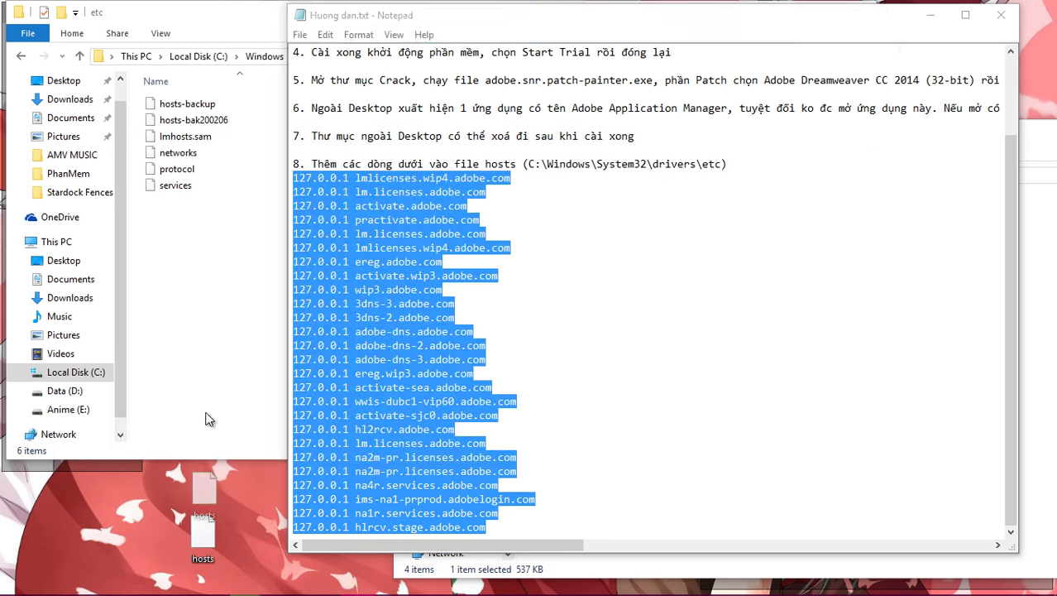
Move the edited hosts file from the desktop into the C:\Windows\System32\drivers\etc folder.
{"action": "left_click", "coordinate": [182, 377]}
{"action": "key", "text": "ctrl+v"}
{"action": "key", "text": "Return"}
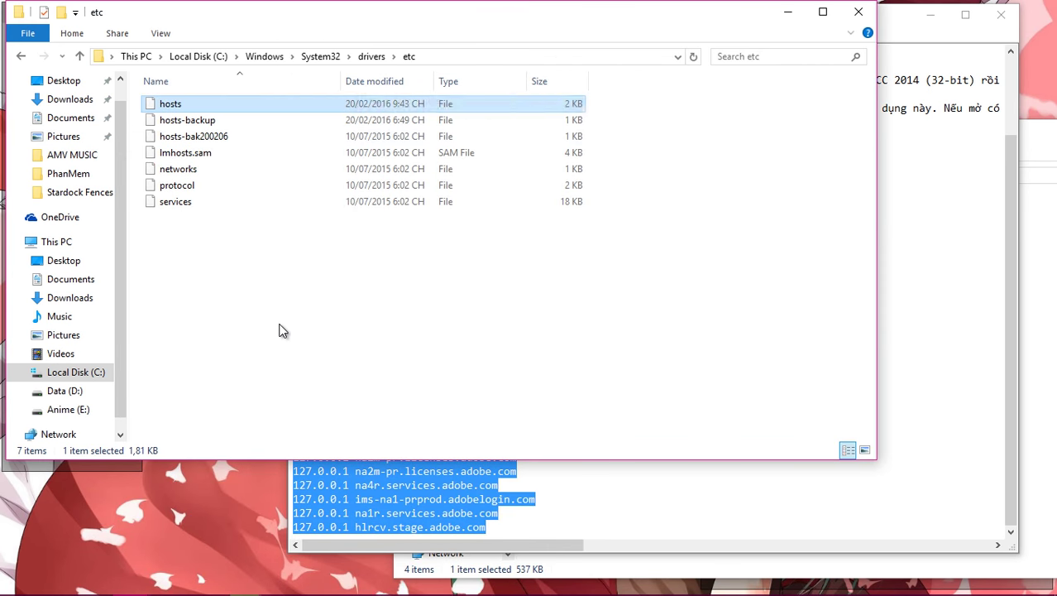
Close the etc folder window and the Huong dan.txt installation instructions.
{"action": "left_click", "coordinate": [858, 12]}
{"action": "left_click", "coordinate": [708, 353]}
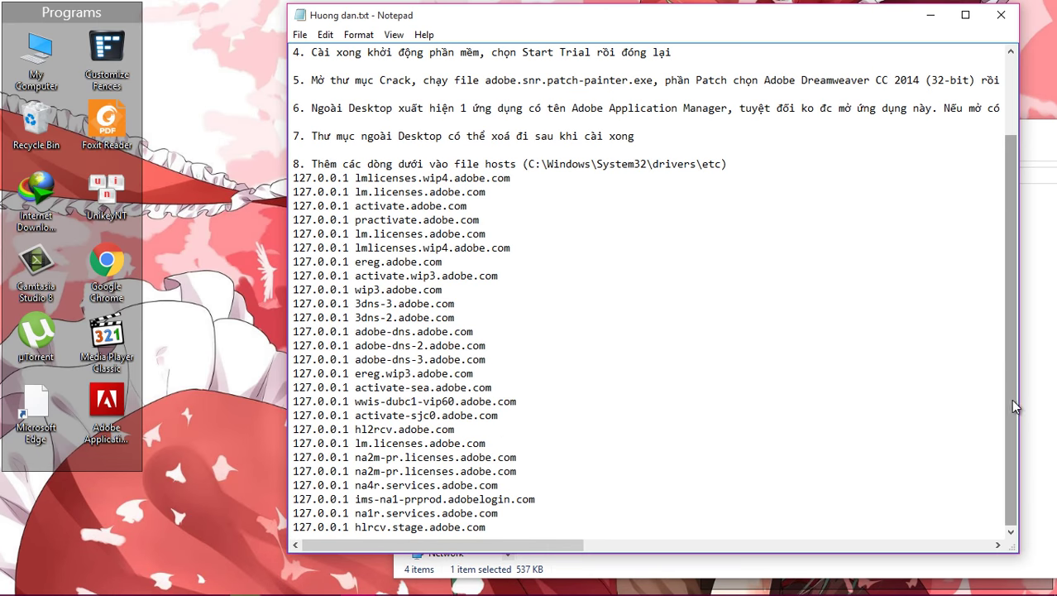
{"action": "left_click", "coordinate": [1000, 14]}
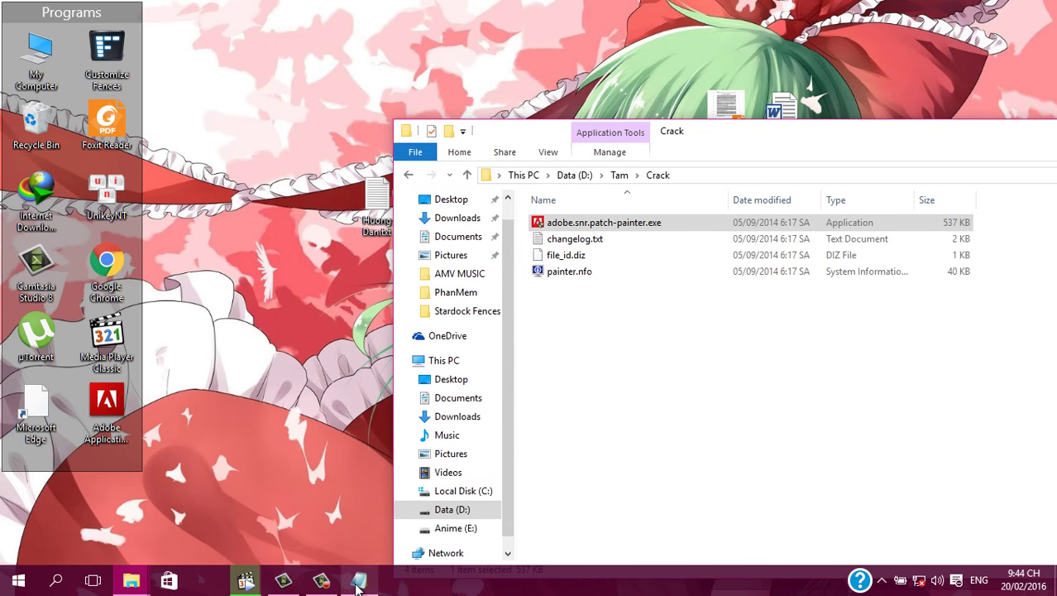
Add to Huong Dan.txt: "-Vậy là chúng ta đả cài đặt thành công Dreamweaver CC 2014 và rack nó (Tức là bẻ khóa dùng lậu đó, kakakaka)".
{"action": "left_click", "coordinate": [358, 581]}
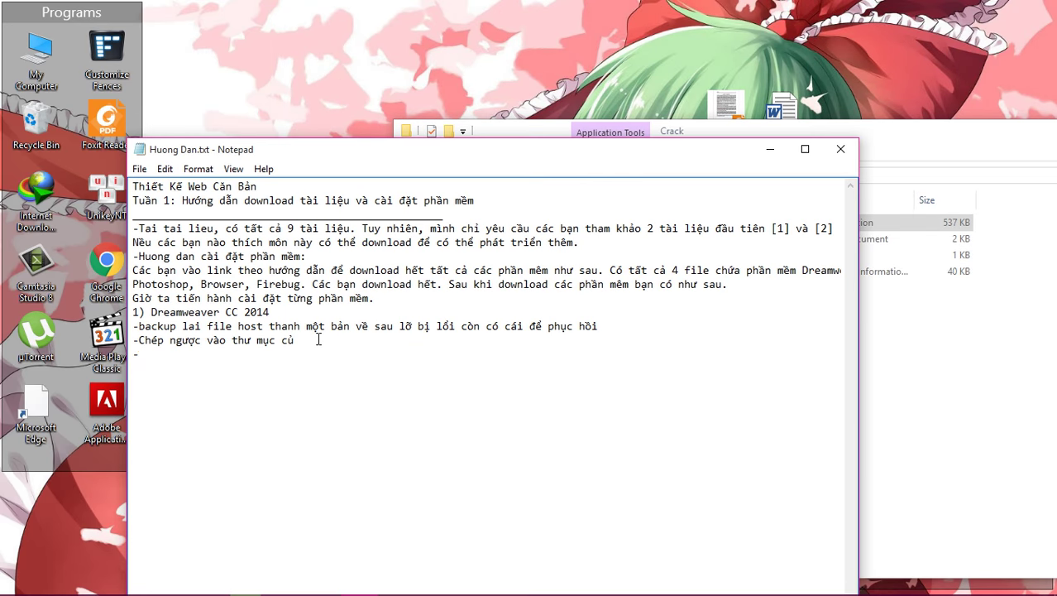
{"action": "type", "text": "húng ta đả c"}
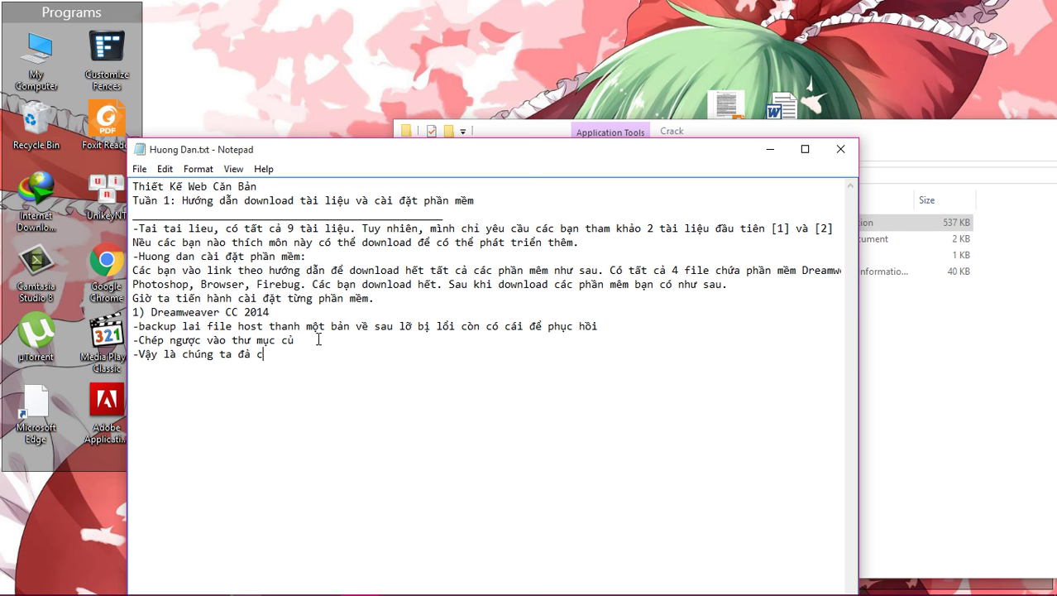
{"action": "type", "text": "ài đặt thành công Dreamweaver CC 2014 và rack no"}
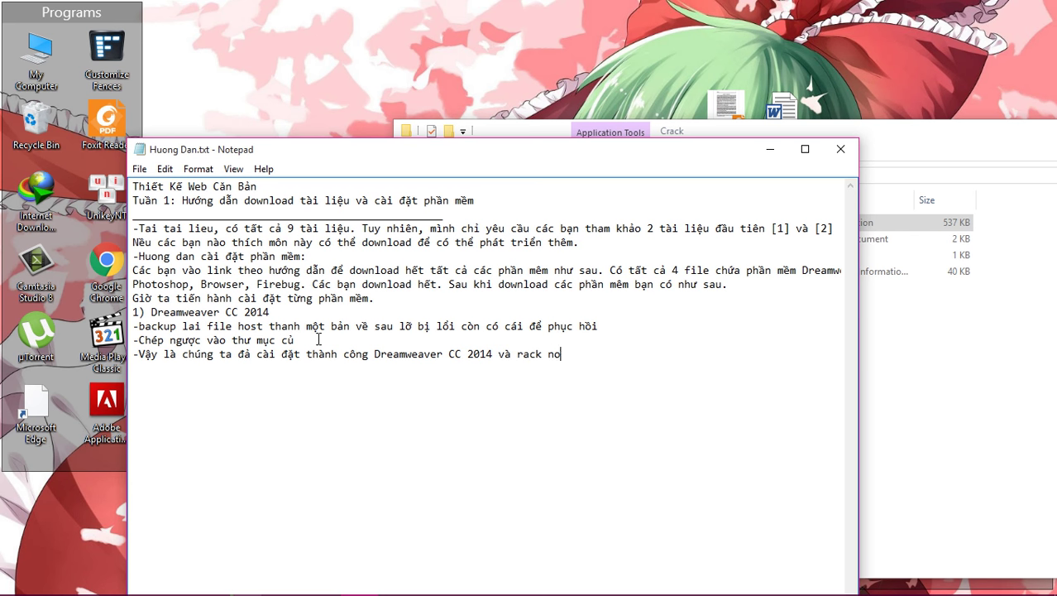
{"action": "type", "text": "Tức la"}
{"action": "type", "text": " bẻ khóa dùng la"}
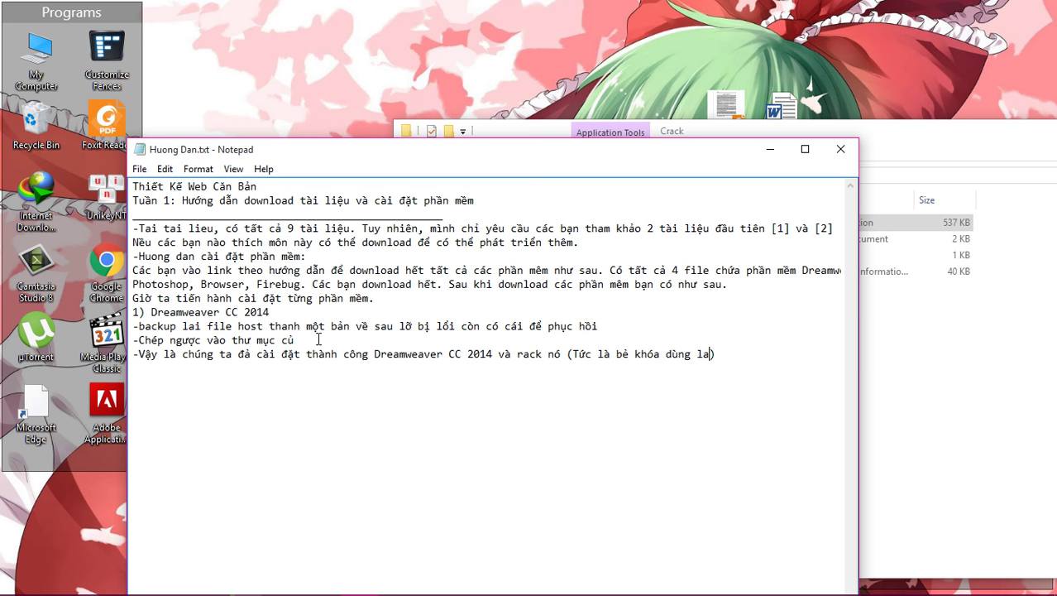
{"action": "type", "text": "u đó, kakakaka"}
{"action": "left_click", "coordinate": [824, 357]}
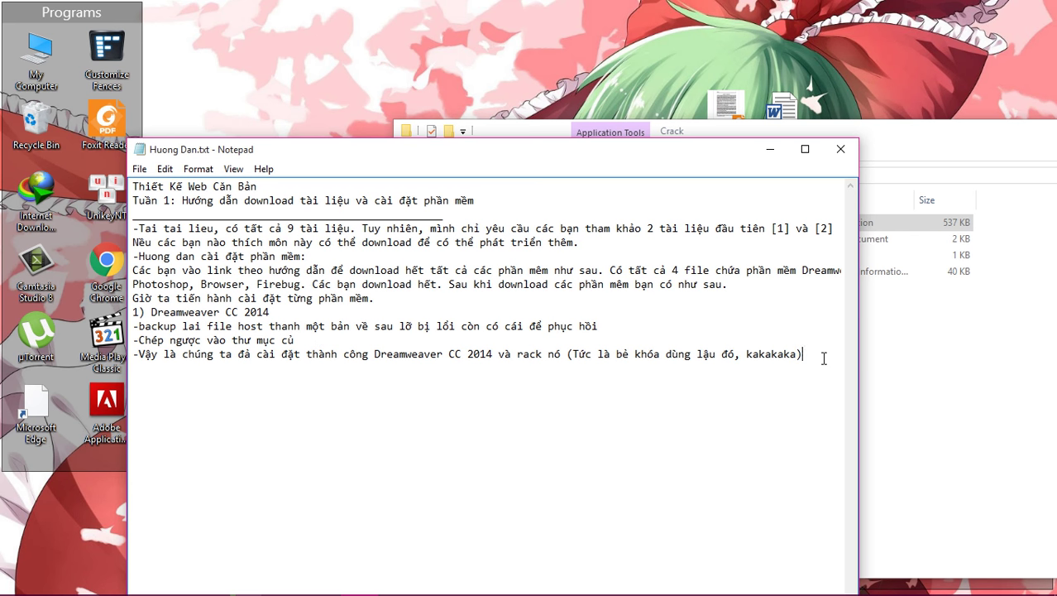
Add the line "-Test tại lần cuối chạy ok chưa?" to the end of Huong Dan.txt and minimize it.
{"action": "type", "text": "-Test tại lần cuố"}
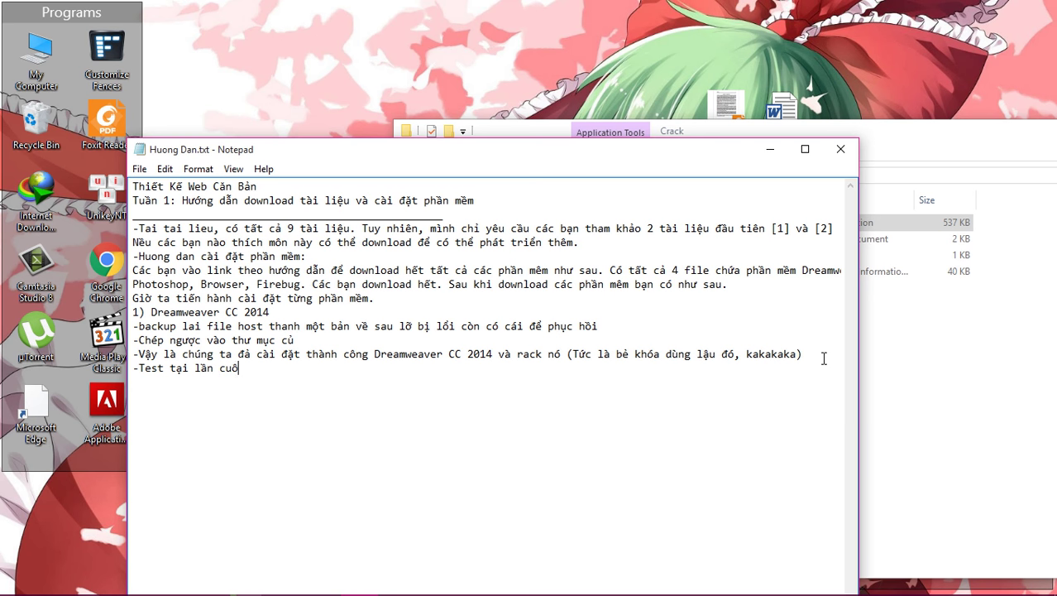
{"action": "type", "text": "i chạy ok chưa?"}
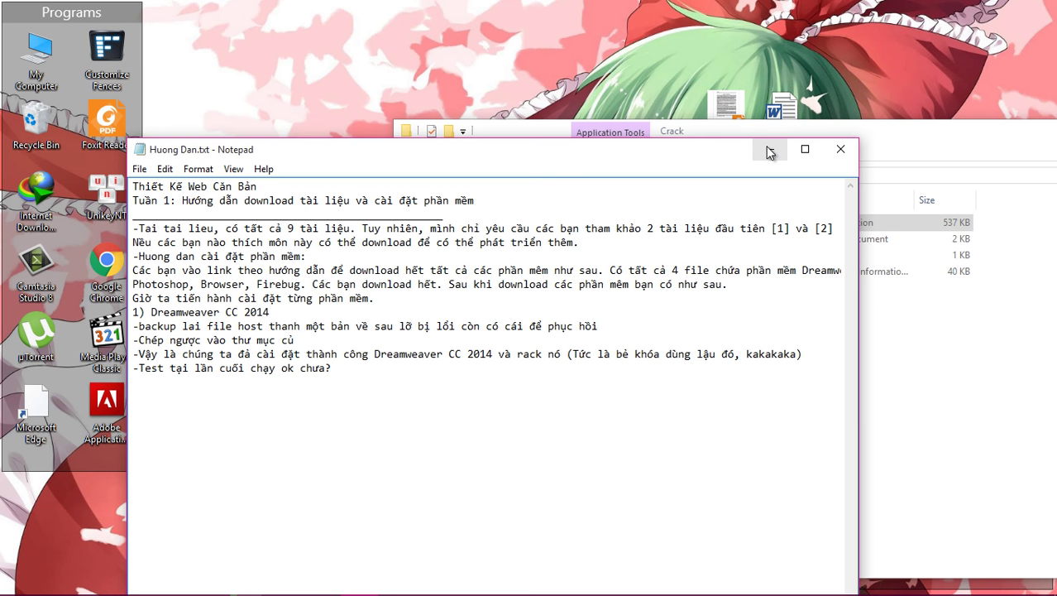
{"action": "left_click", "coordinate": [769, 149]}
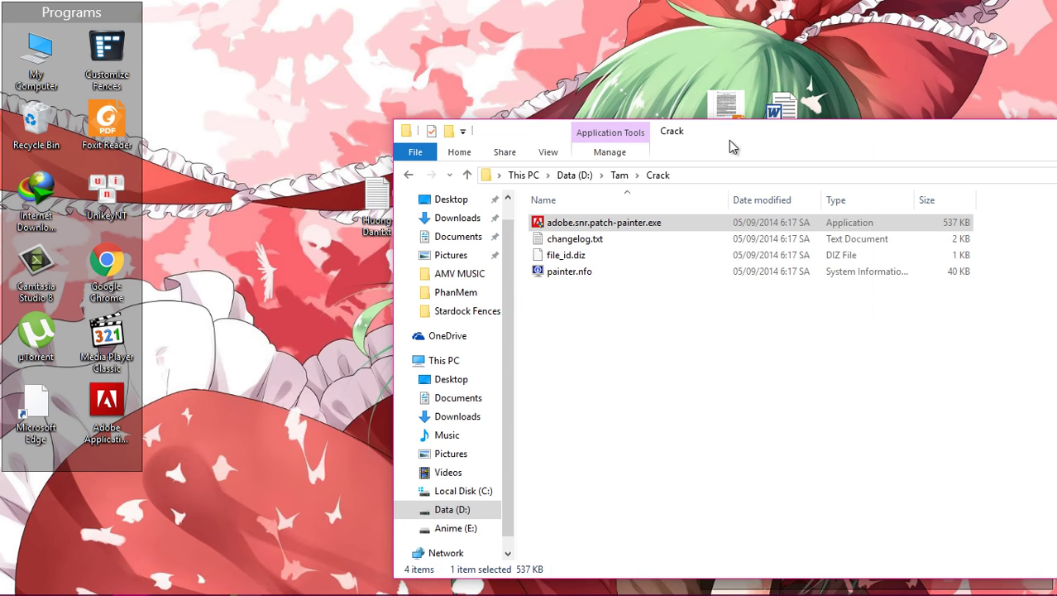
Place an Adobe Dreamweaver CC 2014 shortcut on the desktop, test-launch the program from it, and close it.
{"action": "key", "text": "super+d"}
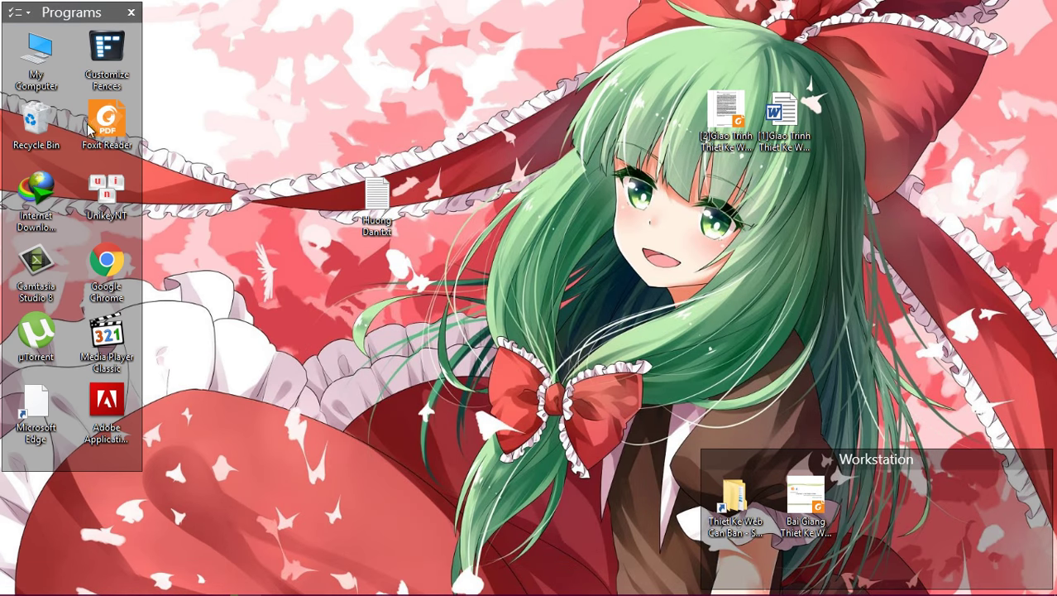
{"action": "left_click", "coordinate": [33, 586]}
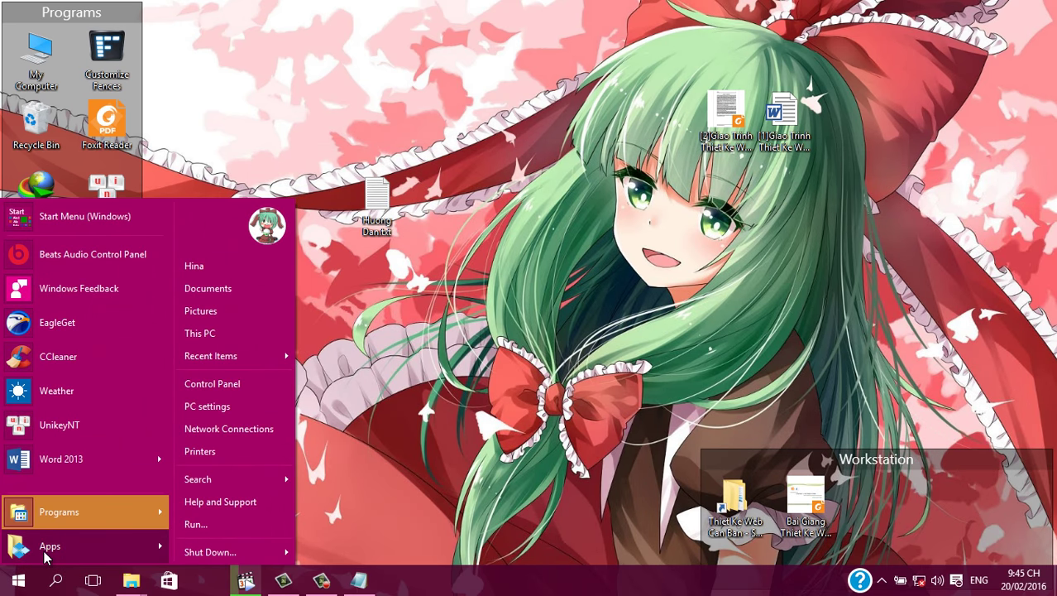
{"action": "mouse_move", "coordinate": [62, 518]}
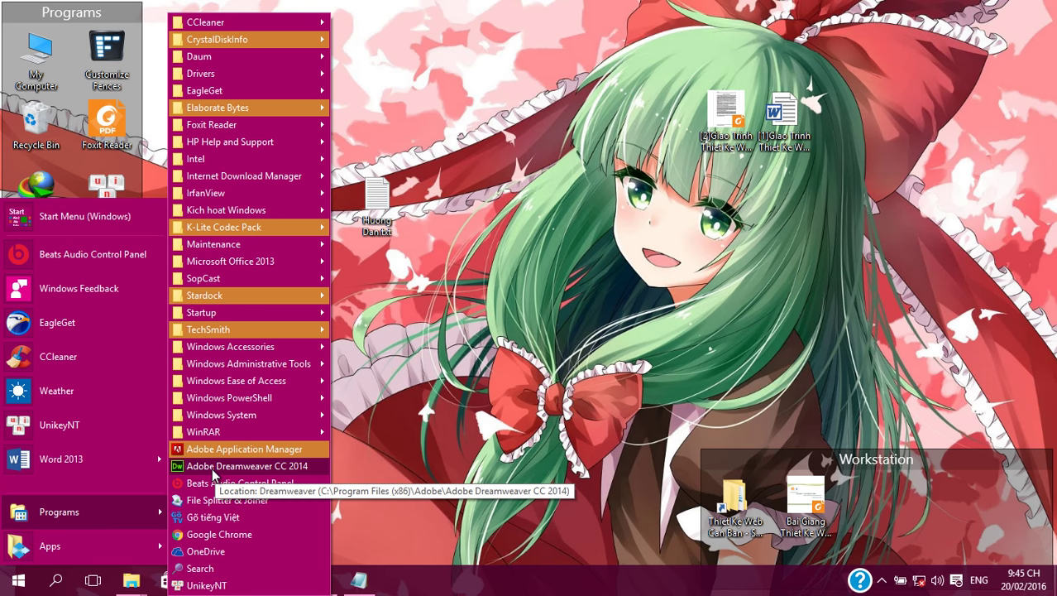
{"action": "left_click_drag", "start_coordinate": [211, 467], "coordinate": [382, 472]}
{"action": "double_click", "coordinate": [376, 447]}
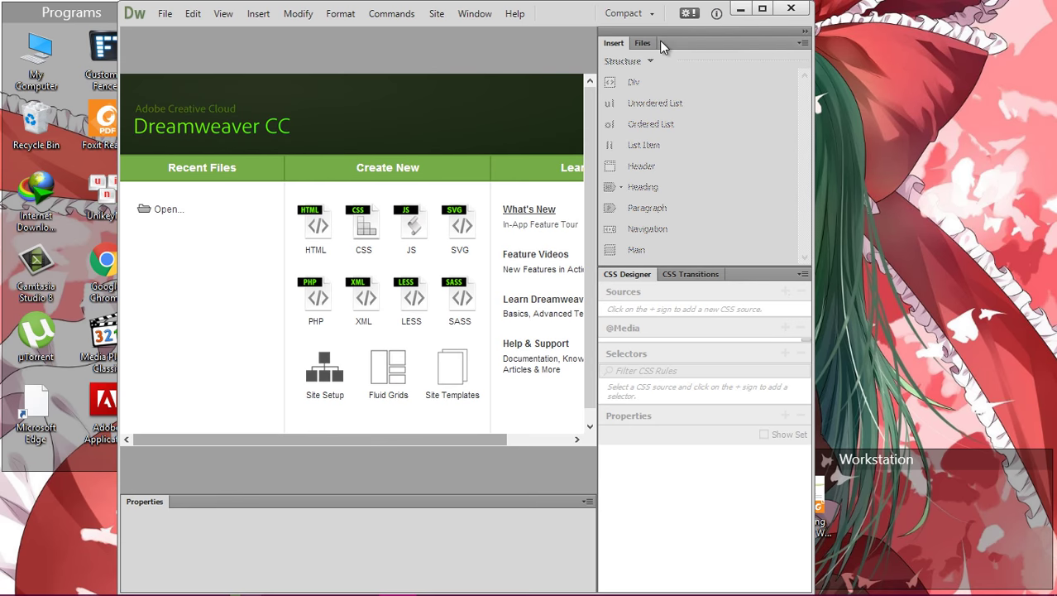
{"action": "left_click", "coordinate": [762, 10]}
{"action": "left_click", "coordinate": [1039, 10]}
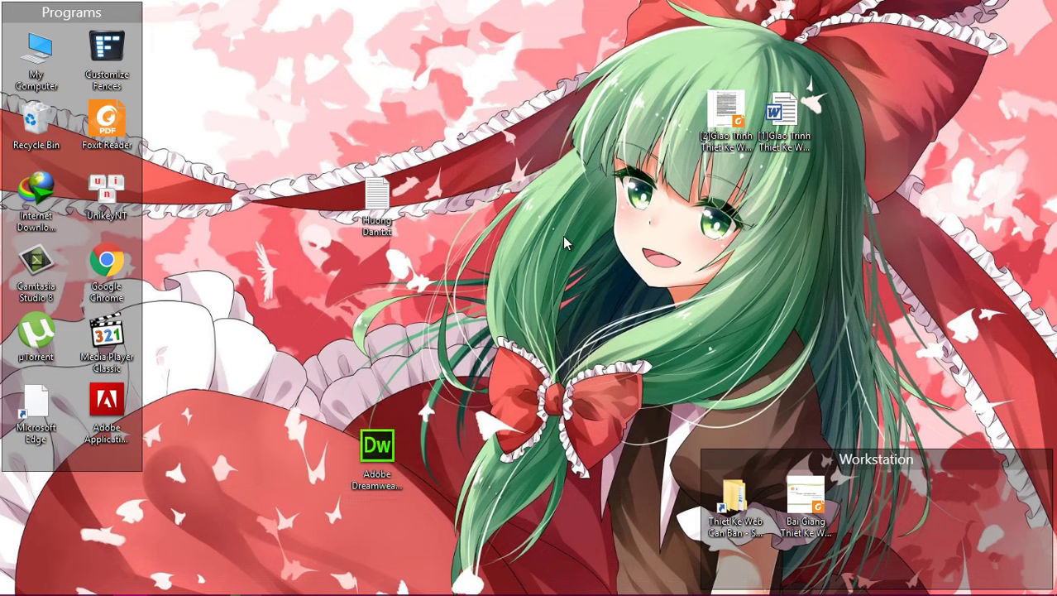
Remove the two Giao Trinh Thiet Ke Web files, [1] and [2], from the desktop.
{"action": "left_click", "coordinate": [726, 116]}
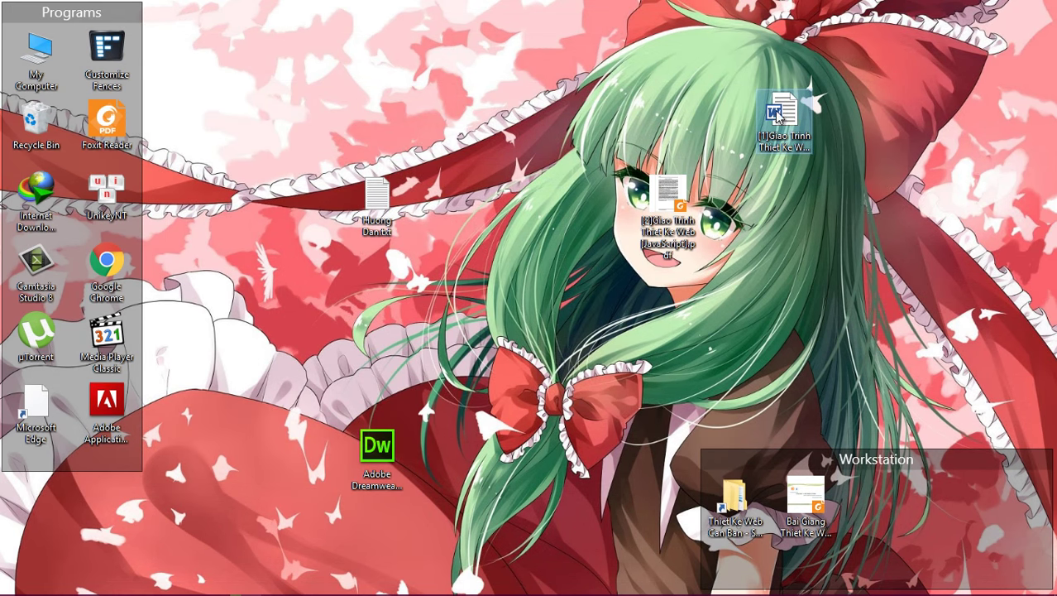
{"action": "left_click_drag", "start_coordinate": [806, 145], "coordinate": [693, 208]}
{"action": "right_click", "coordinate": [693, 209]}
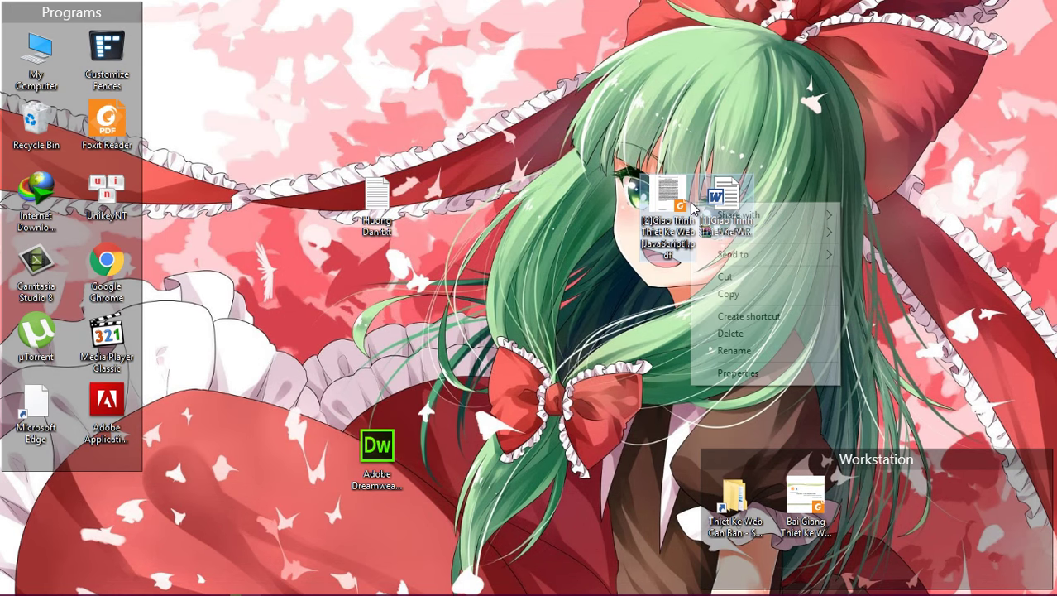
Create a new fence in the free desktop area above Workstation and title it "Development Programs".
{"action": "left_click_drag", "start_coordinate": [502, 70], "coordinate": [905, 240]}
{"action": "left_click", "coordinate": [927, 243]}
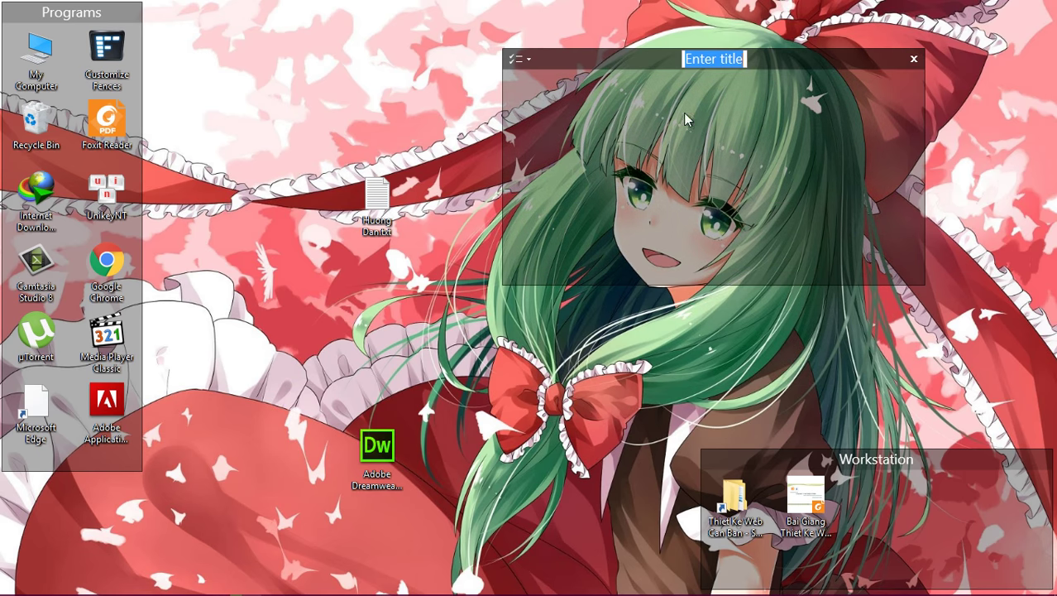
{"action": "type", "text": "Dev"}
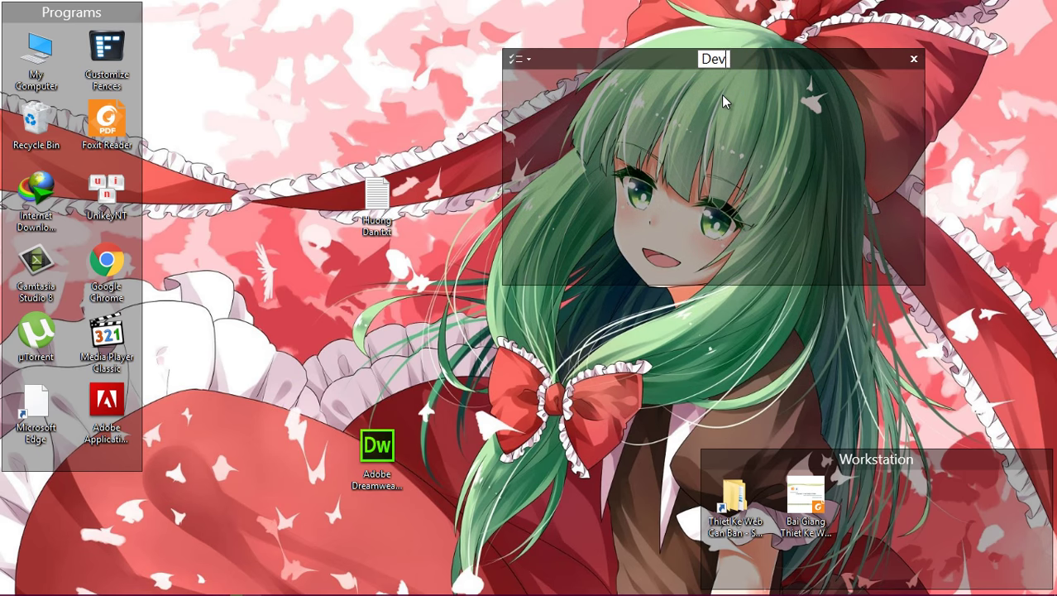
{"action": "type", "text": "elopment Pro"}
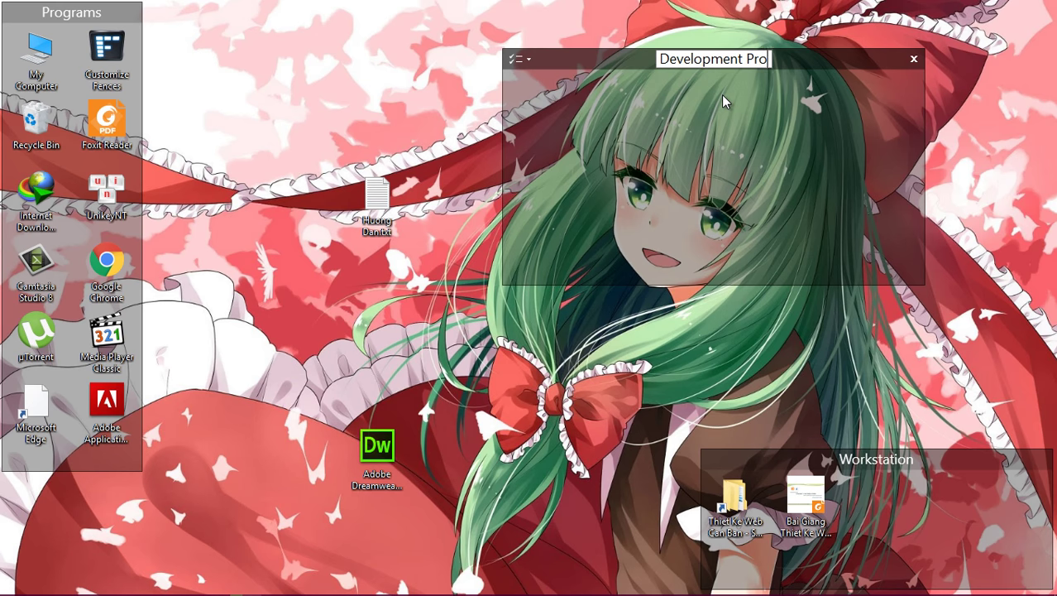
{"action": "type", "text": "grams"}
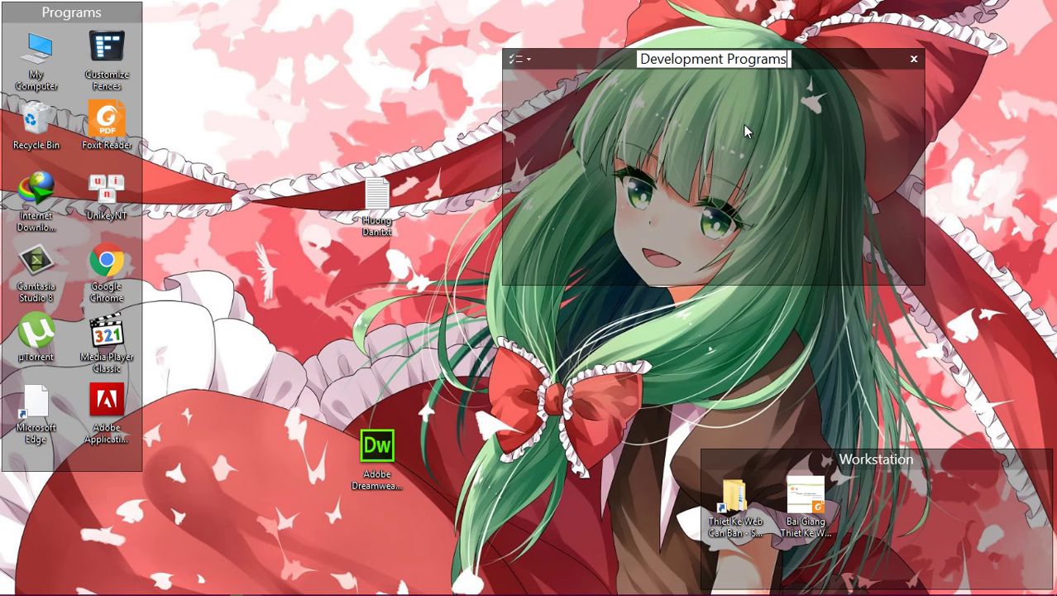
{"action": "key", "text": "Return"}
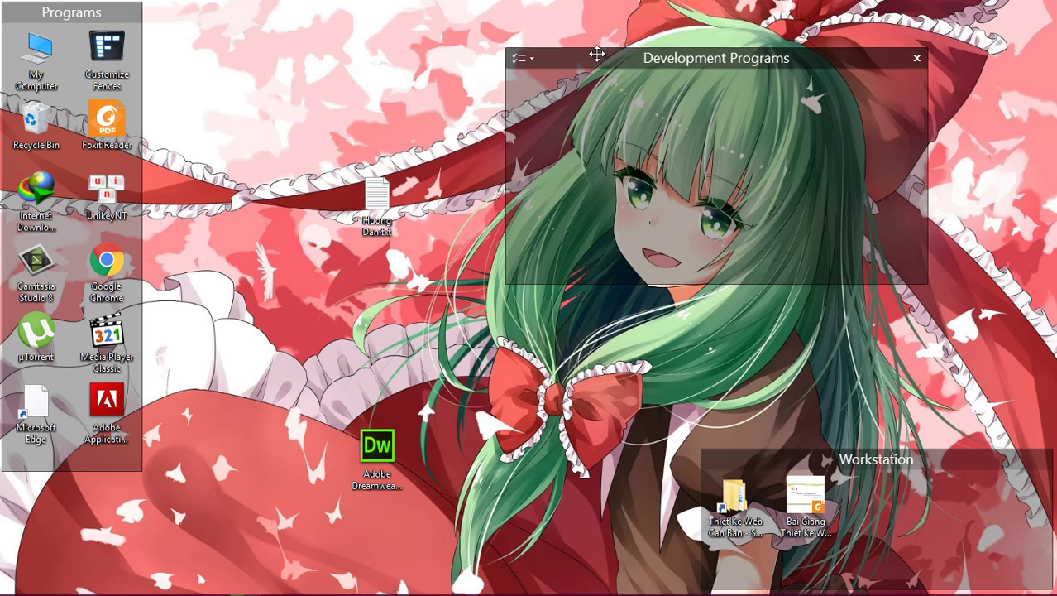
Move the Development Programs fence to the desktop's upper edge, shorten it, and put the Dreamweaver shortcut inside.
{"action": "left_click_drag", "start_coordinate": [587, 58], "coordinate": [490, 11]}
{"action": "left_click_drag", "start_coordinate": [556, 205], "coordinate": [556, 167]}
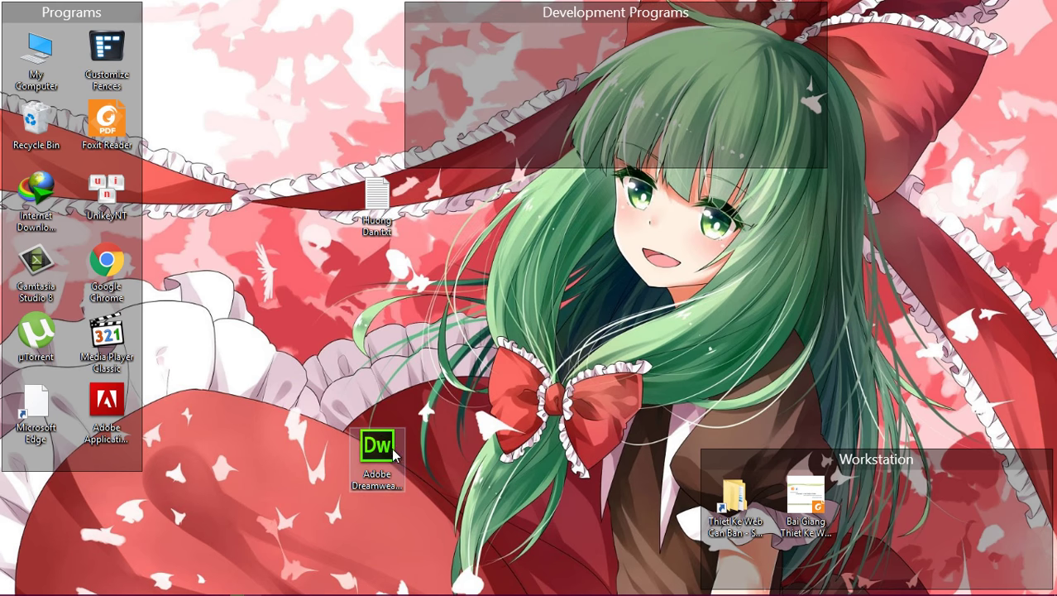
{"action": "left_click_drag", "start_coordinate": [377, 451], "coordinate": [439, 58]}
Add "-Vậy là cài xong Dream giờ chúng ta cài phần mềm thứ 2" and the heading "2) Photoshop CC 2014" to Huong Dan.txt, and minimize it.
{"action": "left_click_drag", "start_coordinate": [376, 203], "coordinate": [372, 293]}
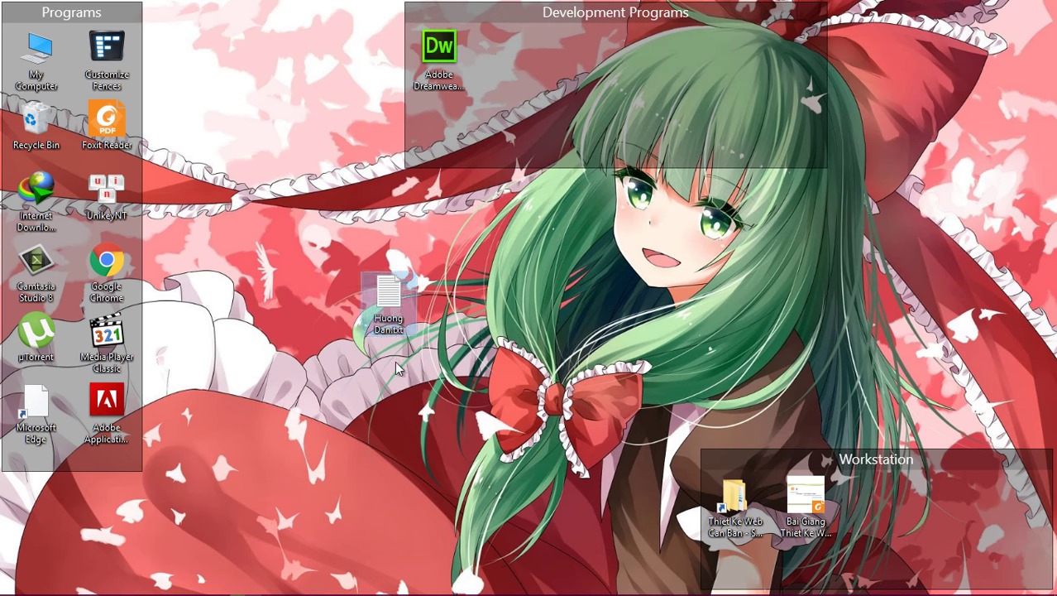
{"action": "double_click", "coordinate": [373, 294]}
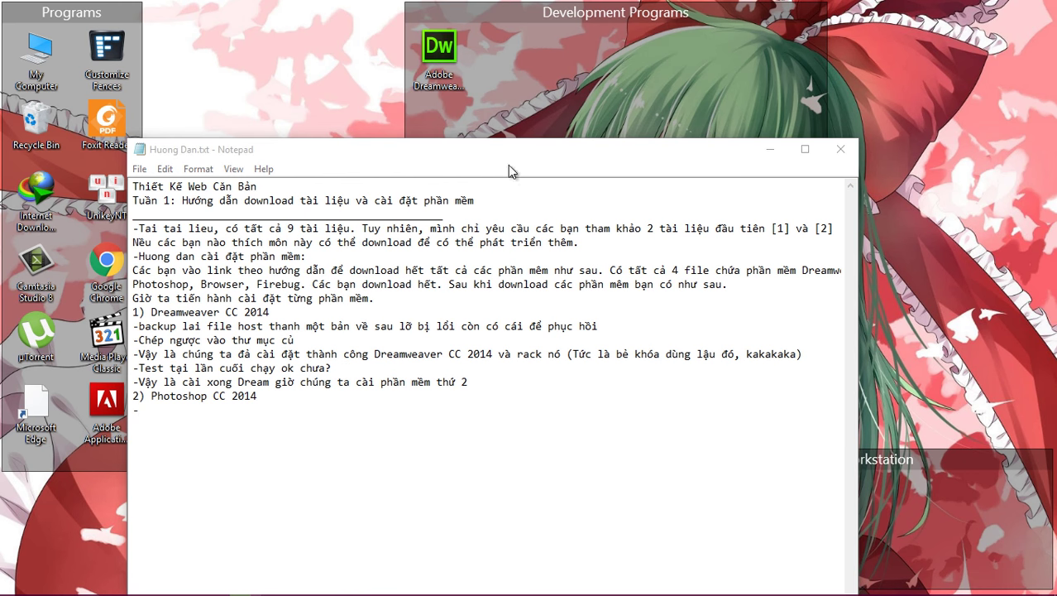
{"action": "left_click", "coordinate": [769, 148]}
Delete the Crack folder, Dreamweaver_14_LS20.exe and Huong dan.txt from the D:\Tam folder.
{"action": "double_click", "coordinate": [746, 508]}
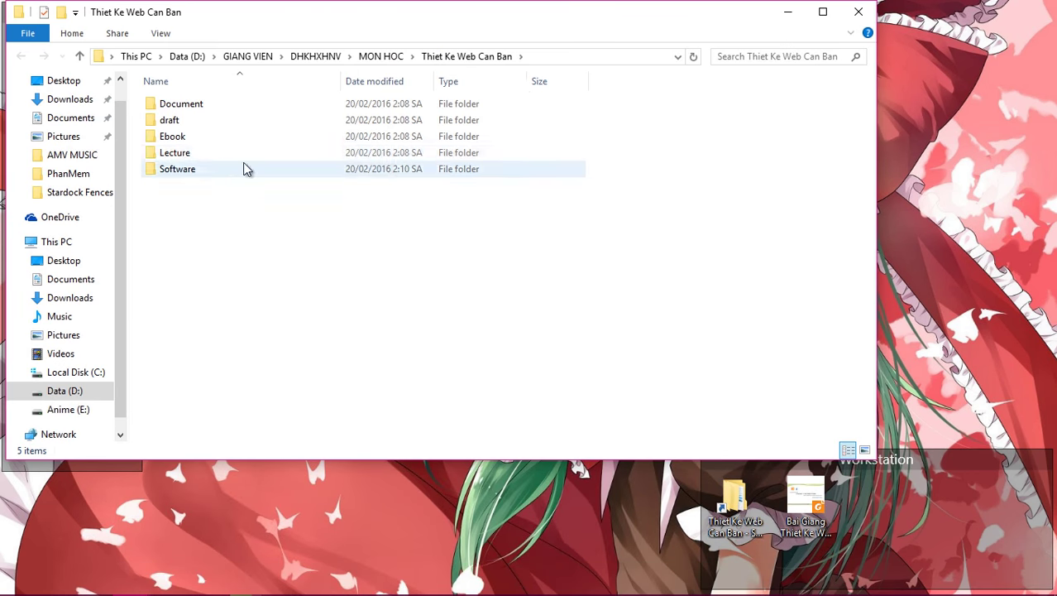
{"action": "left_click", "coordinate": [857, 9]}
{"action": "mouse_move", "coordinate": [131, 579]}
{"action": "left_click", "coordinate": [228, 536]}
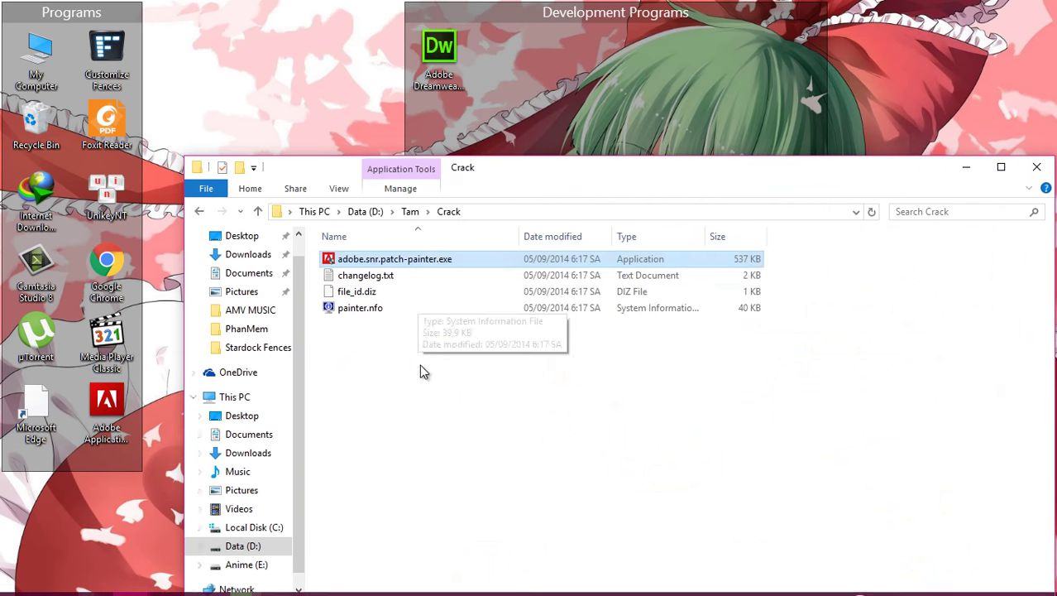
{"action": "left_click", "coordinate": [411, 213]}
{"action": "left_click", "coordinate": [372, 212]}
{"action": "double_click", "coordinate": [357, 296]}
{"action": "left_click_drag", "start_coordinate": [370, 339], "coordinate": [342, 259]}
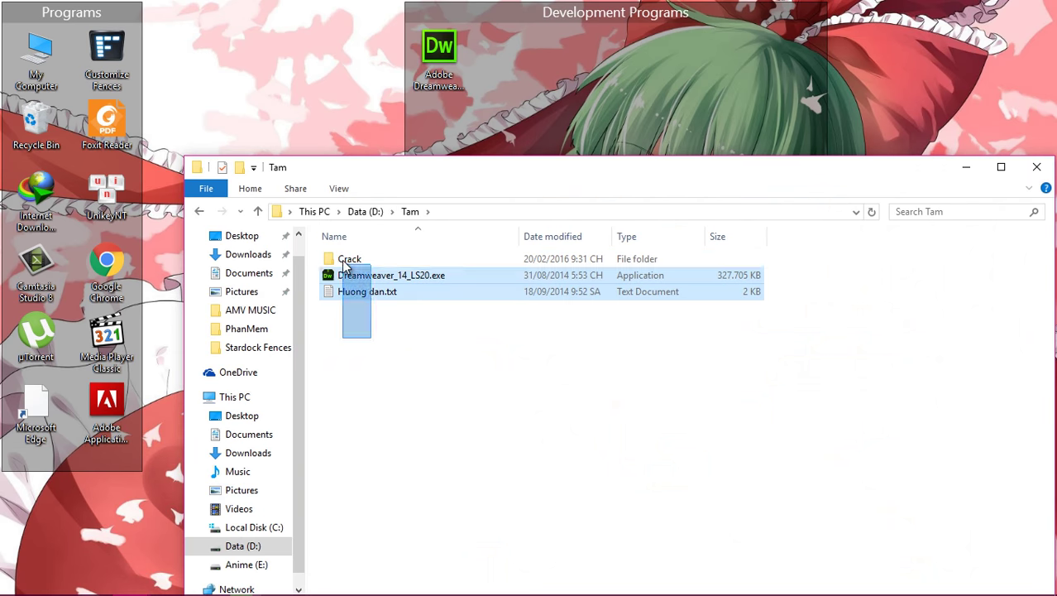
{"action": "right_click", "coordinate": [342, 260]}
{"action": "left_click", "coordinate": [387, 438]}
Open [2] Adobe Photoshop CC.rar from the Software folder of Thiet Ke Web Can Ban, with the D:\Tam window placed behind it.
{"action": "mouse_move", "coordinate": [119, 589]}
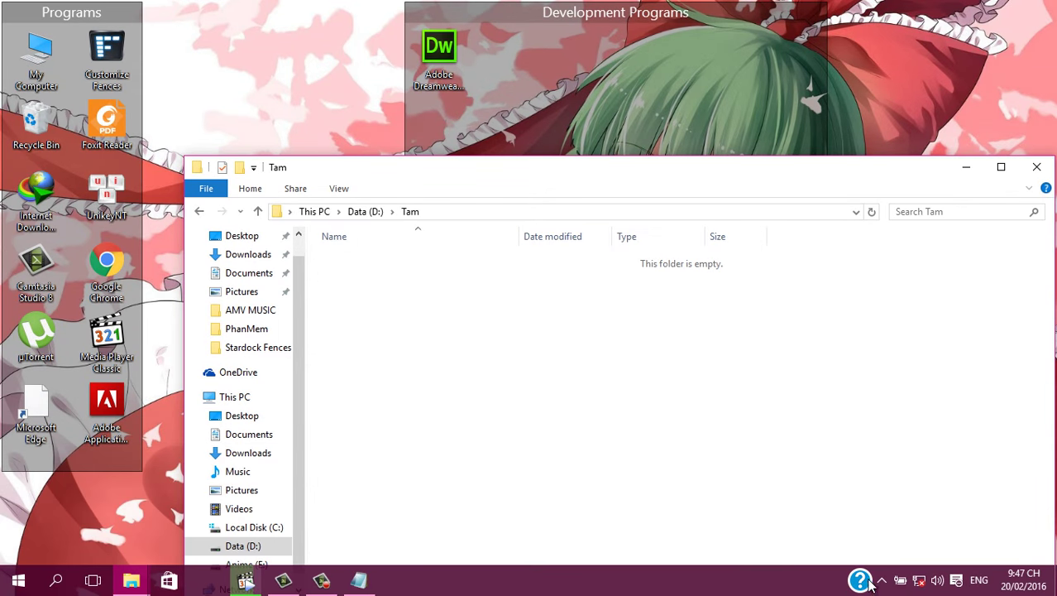
{"action": "left_click", "coordinate": [238, 81]}
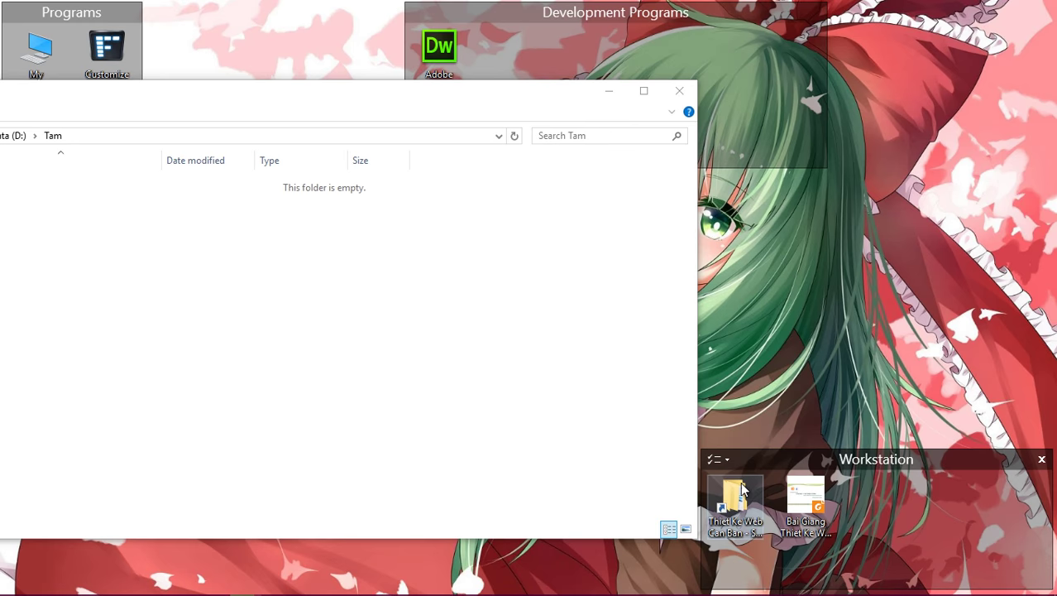
{"action": "double_click", "coordinate": [742, 490]}
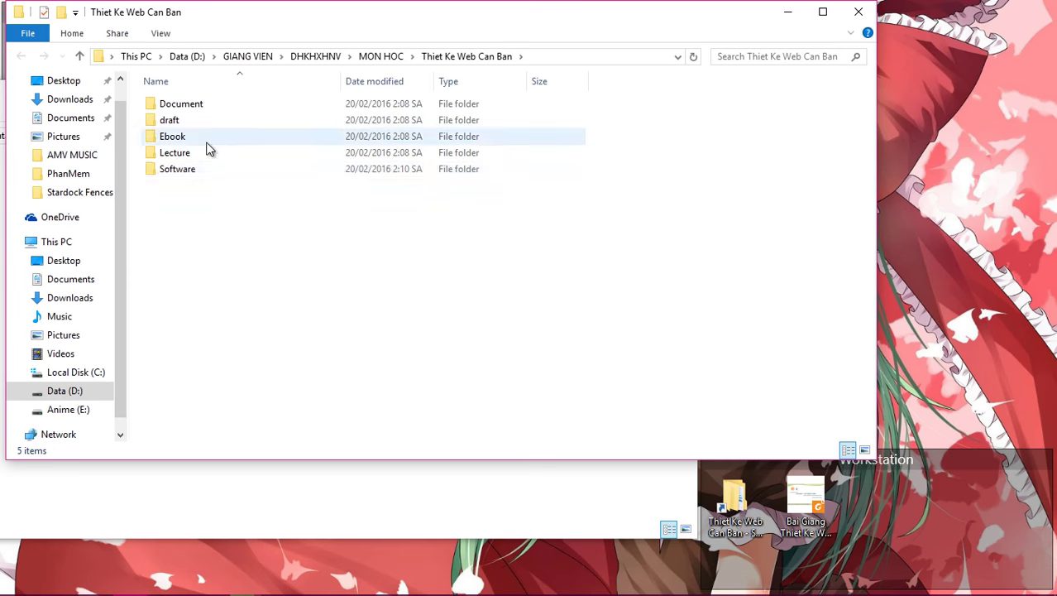
{"action": "double_click", "coordinate": [190, 168]}
{"action": "left_click", "coordinate": [211, 122]}
{"action": "left_click_drag", "start_coordinate": [289, 25], "coordinate": [314, 23]}
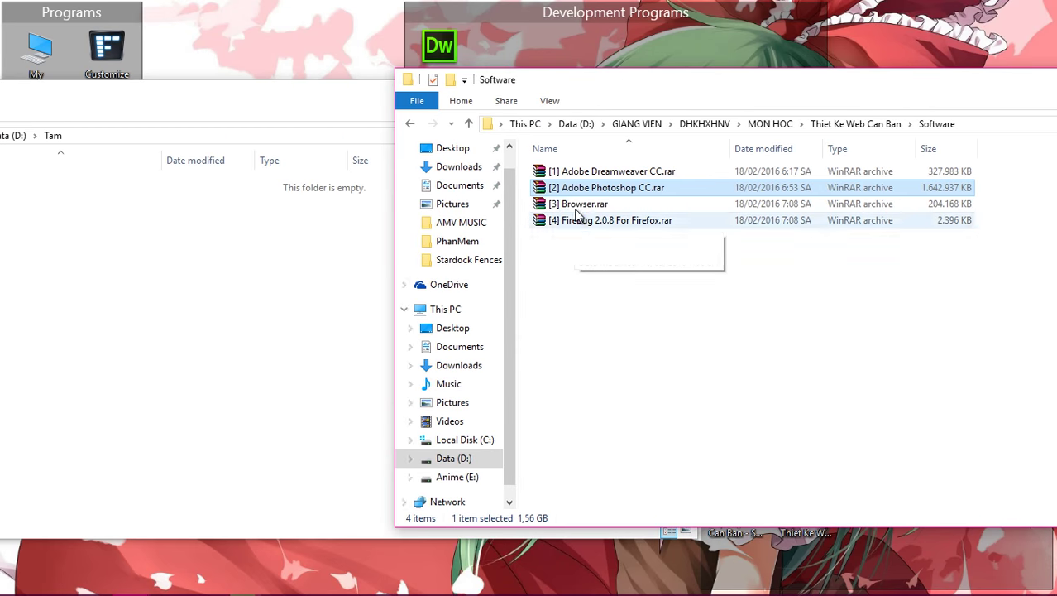
{"action": "double_click", "coordinate": [465, 182]}
{"action": "left_click_drag", "start_coordinate": [260, 99], "coordinate": [439, 283]}
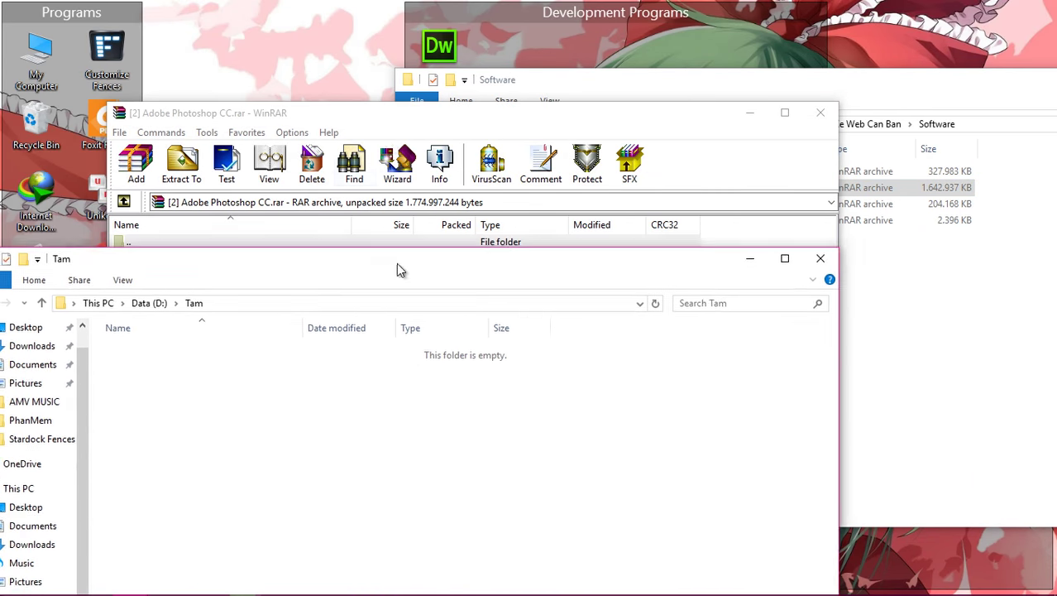
{"action": "left_click", "coordinate": [356, 124]}
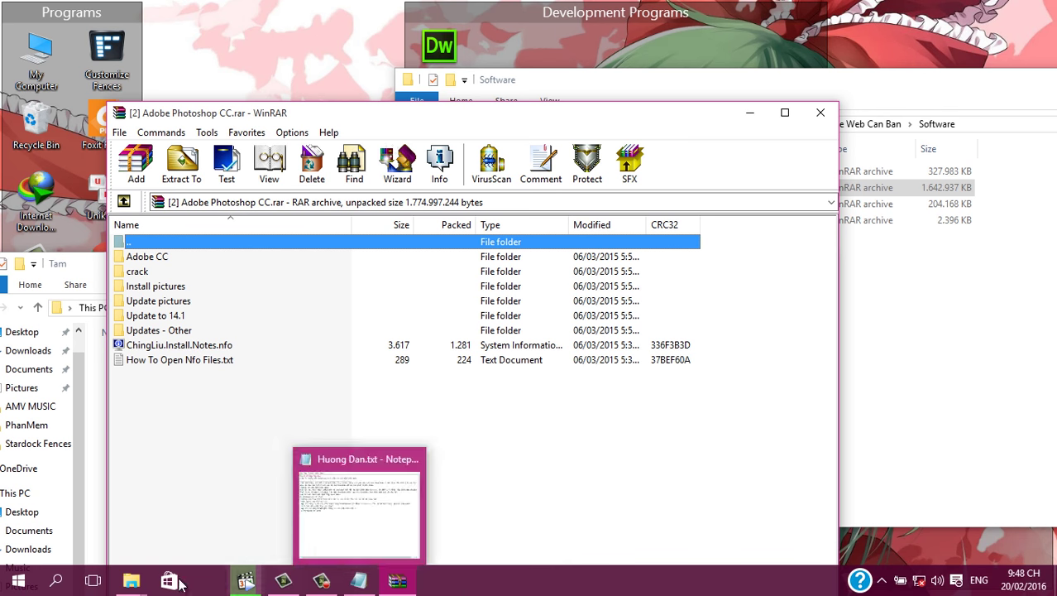
Add the line "-Giải nén từ file cài đặt photoshop download về." to Huong Dan.txt and move its window aside.
{"action": "left_click", "coordinate": [360, 582]}
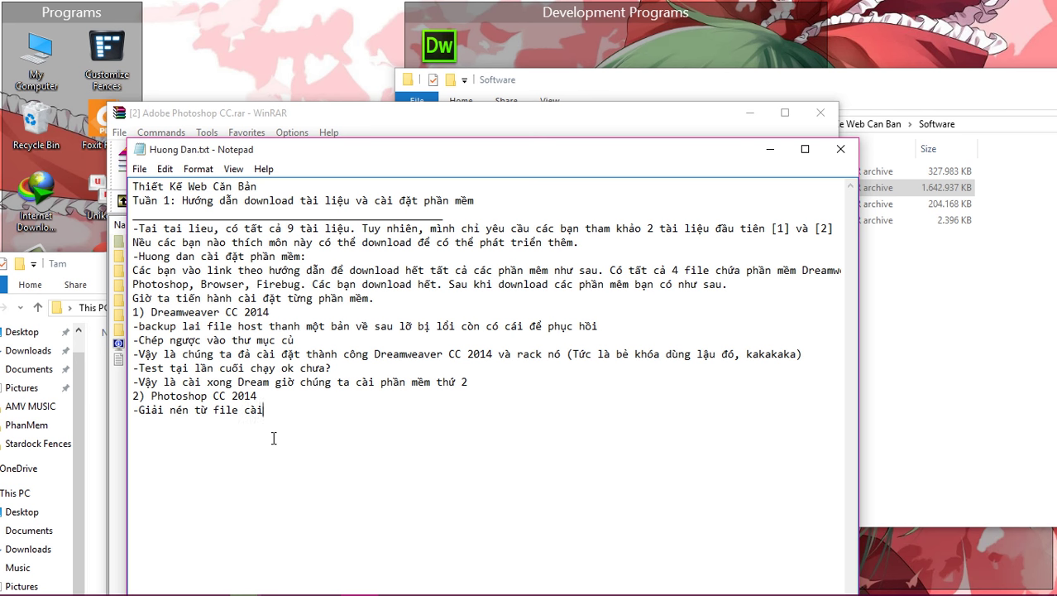
{"action": "type", "text": "đặt photoshop download về."}
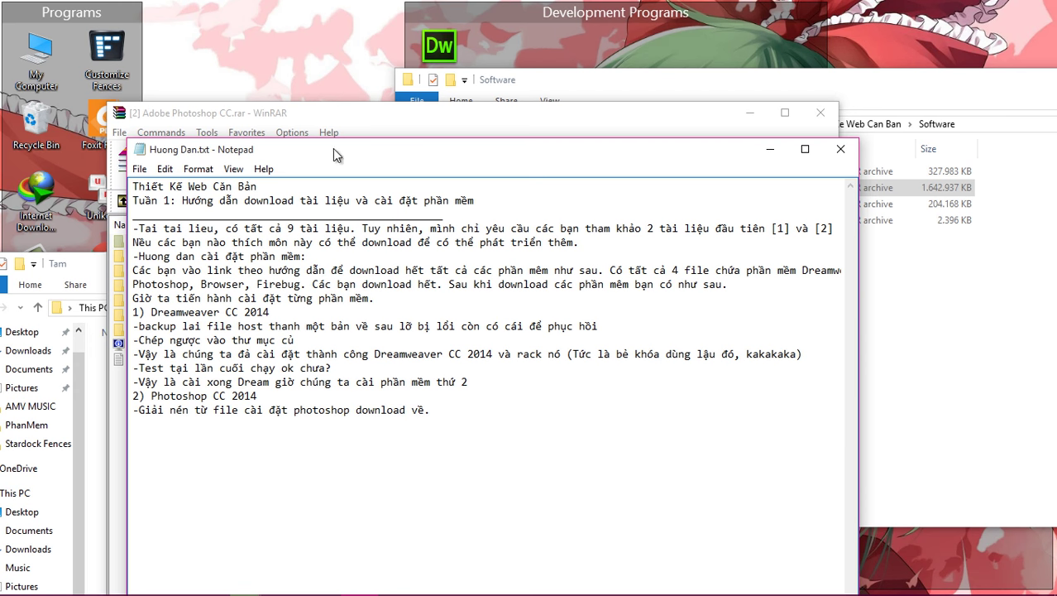
{"action": "left_click_drag", "start_coordinate": [333, 148], "coordinate": [599, 171]}
Extract all contents of [2] Adobe Photoshop CC.rar into the D:\Tam folder, and reposition the Tam window.
{"action": "left_click", "coordinate": [272, 398]}
{"action": "left_click_drag", "start_coordinate": [281, 112], "coordinate": [570, 111]}
{"action": "left_click_drag", "start_coordinate": [466, 392], "coordinate": [249, 375]}
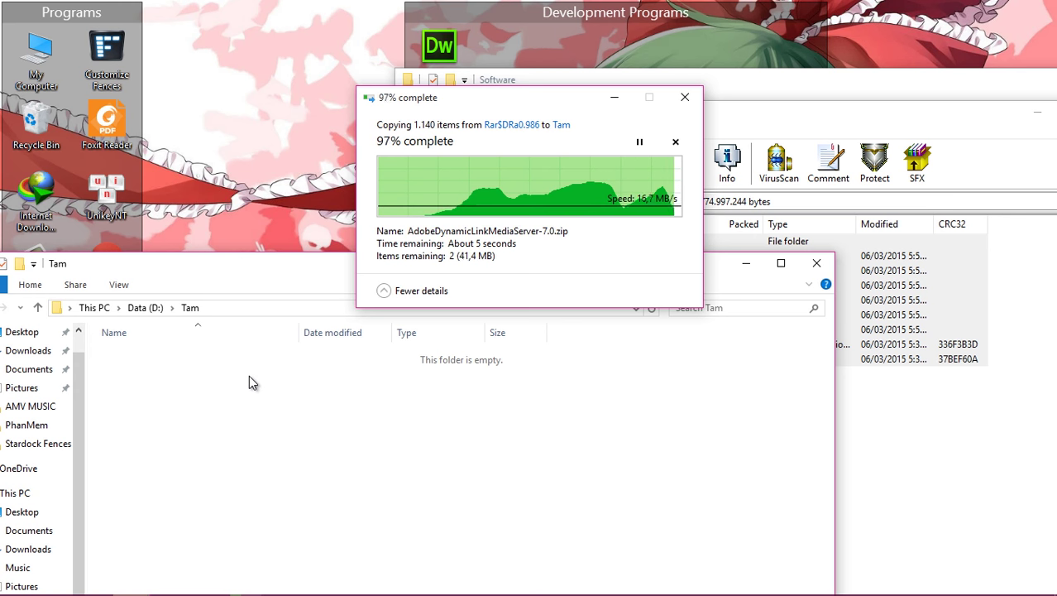
{"action": "left_click_drag", "start_coordinate": [213, 263], "coordinate": [253, 242]}
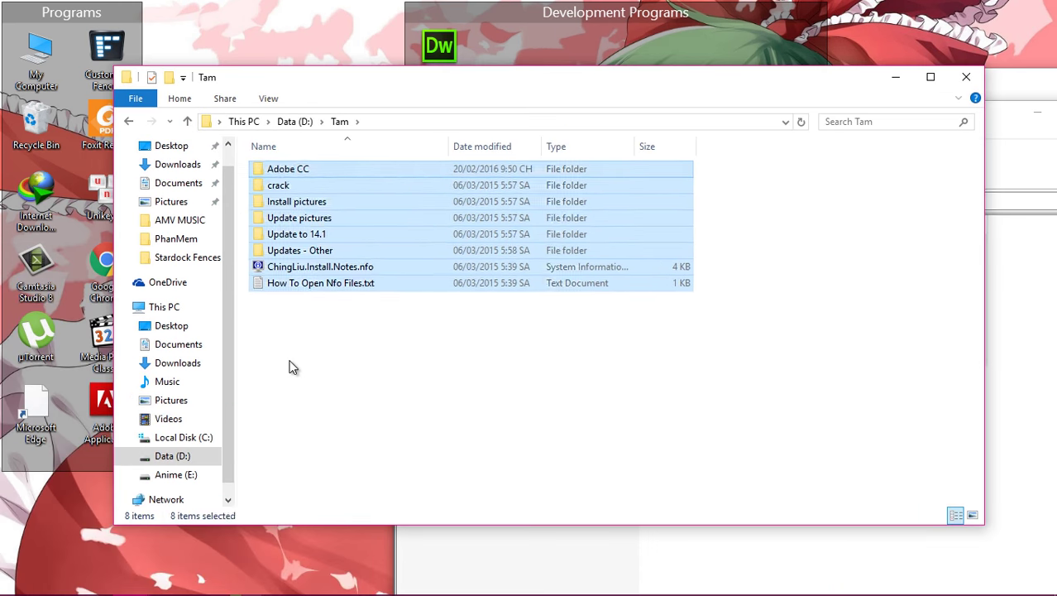
Look inside the extracted Adobe CC and crack folders in D:\Tam.
{"action": "double_click", "coordinate": [292, 167]}
{"action": "left_click", "coordinate": [128, 123]}
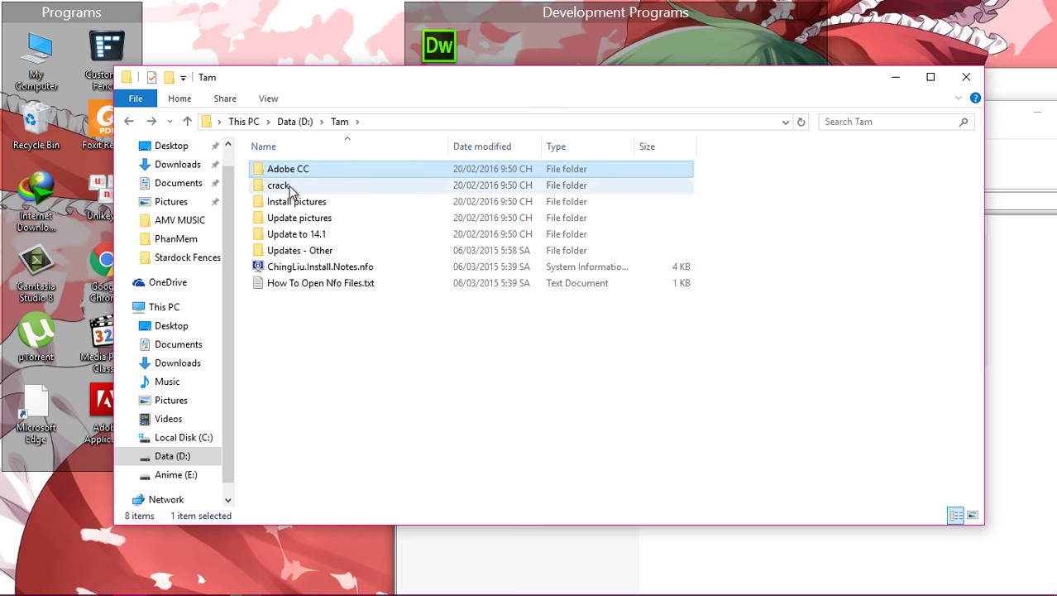
{"action": "double_click", "coordinate": [286, 187]}
{"action": "left_click", "coordinate": [129, 122]}
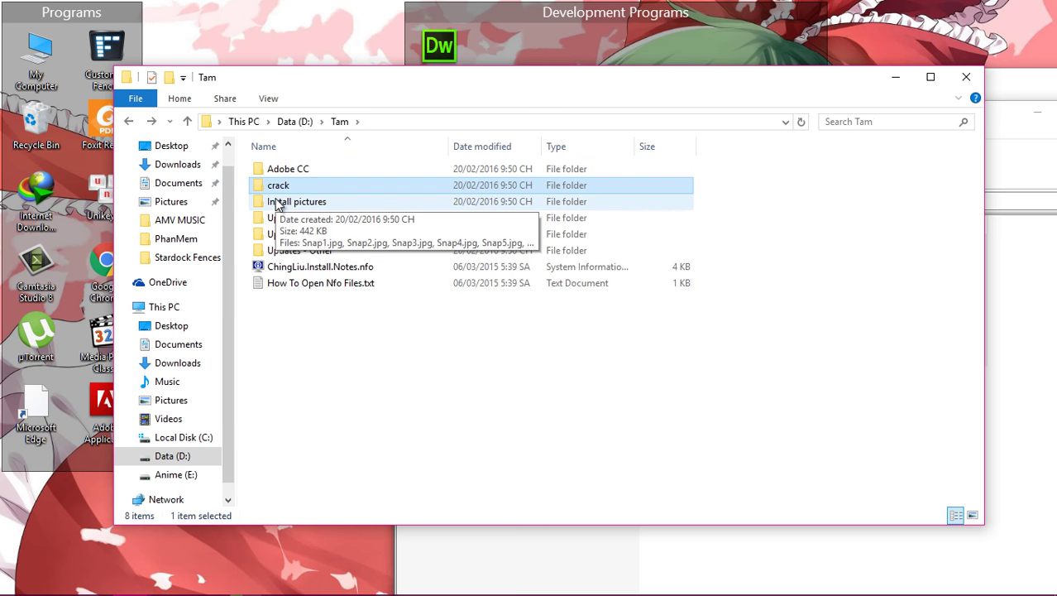
View the installation screenshots Snap1.jpg to Snap7.jpg in the Install pictures folder, and close the viewer and folder window.
{"action": "double_click", "coordinate": [279, 201]}
{"action": "left_click", "coordinate": [278, 198]}
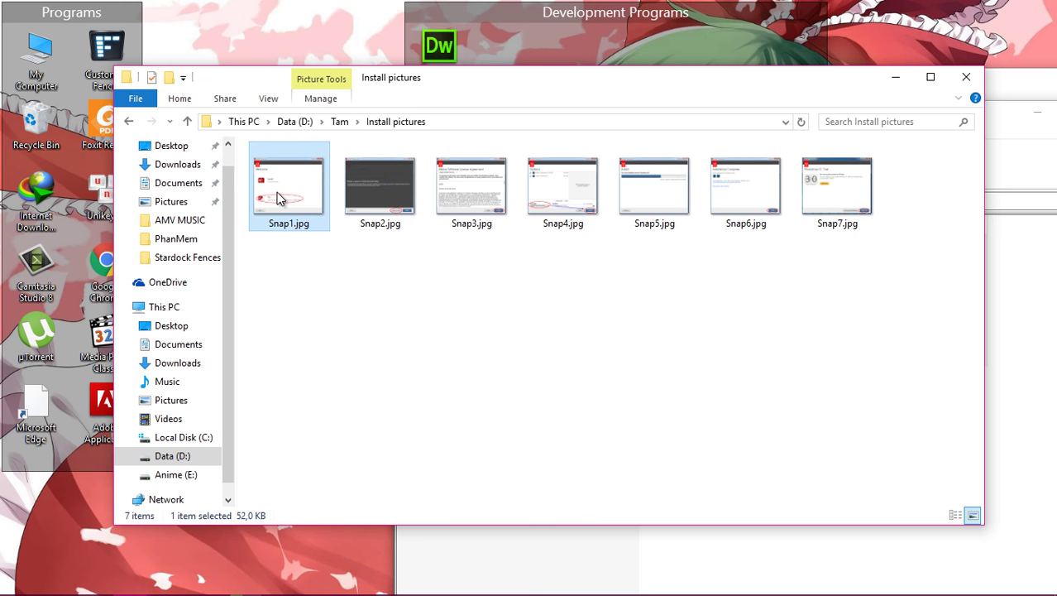
{"action": "double_click", "coordinate": [278, 198]}
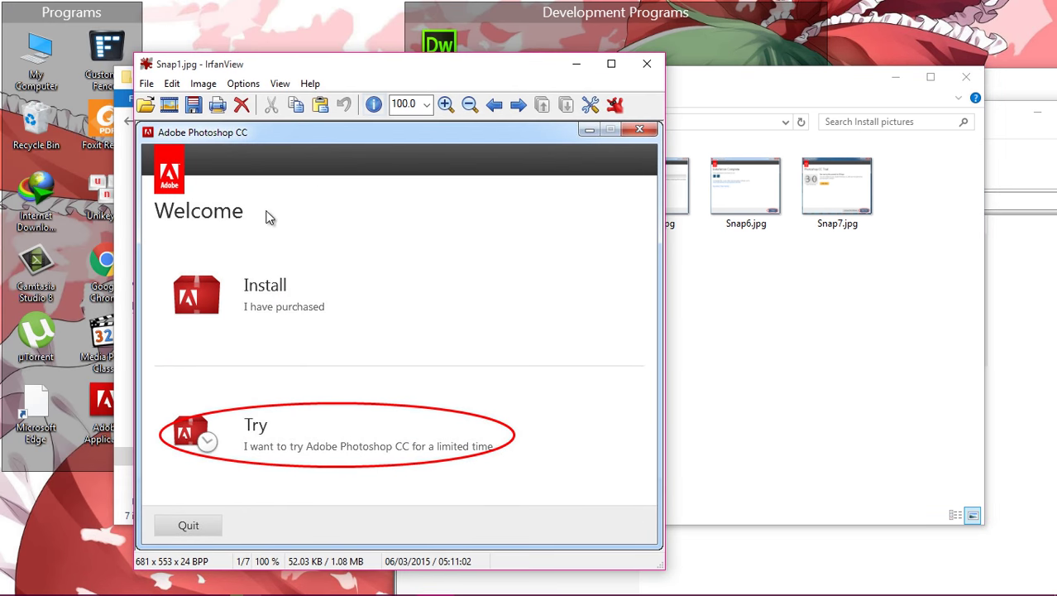
{"action": "left_click", "coordinate": [517, 106]}
{"action": "left_click", "coordinate": [517, 106]}
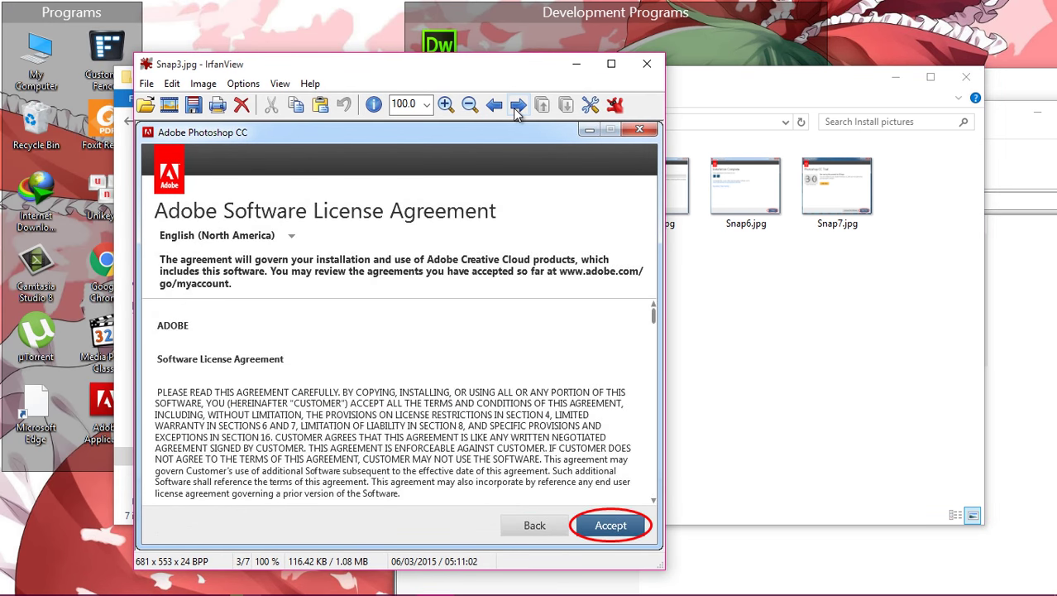
{"action": "left_click", "coordinate": [517, 106]}
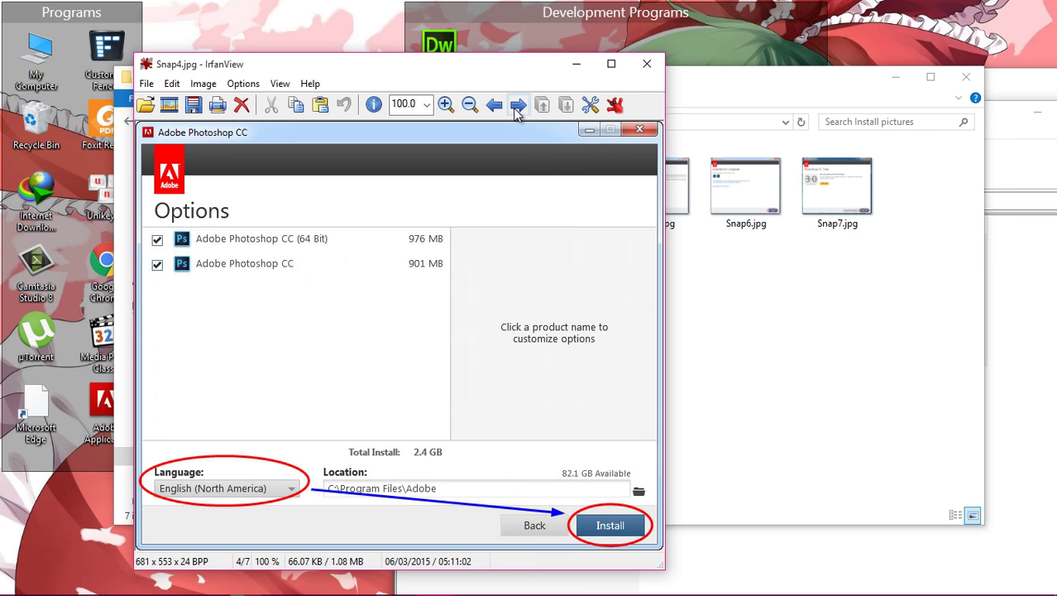
{"action": "left_click", "coordinate": [517, 106]}
{"action": "left_click", "coordinate": [517, 106]}
{"action": "left_click", "coordinate": [517, 106]}
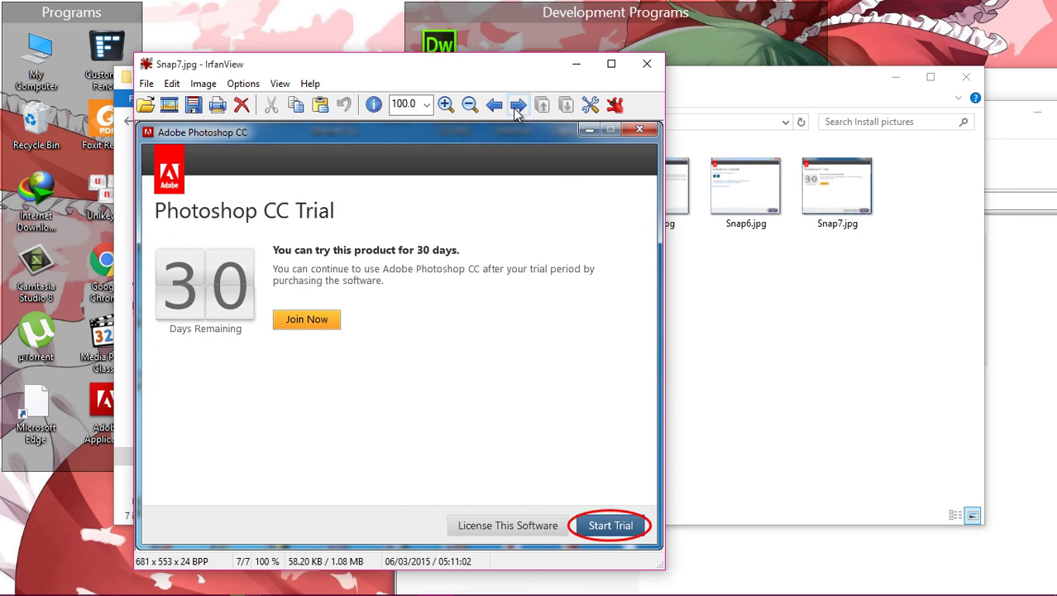
{"action": "left_click", "coordinate": [517, 106]}
{"action": "left_click", "coordinate": [680, 158]}
{"action": "left_click", "coordinate": [647, 64]}
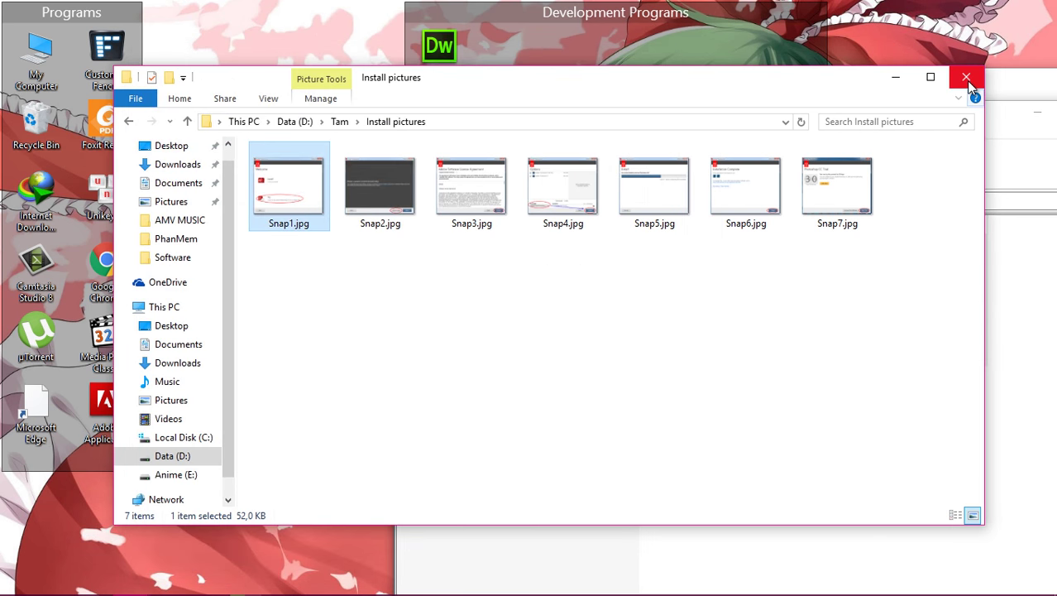
{"action": "left_click", "coordinate": [966, 77]}
{"action": "left_click", "coordinate": [490, 406]}
{"action": "double_click", "coordinate": [439, 255]}
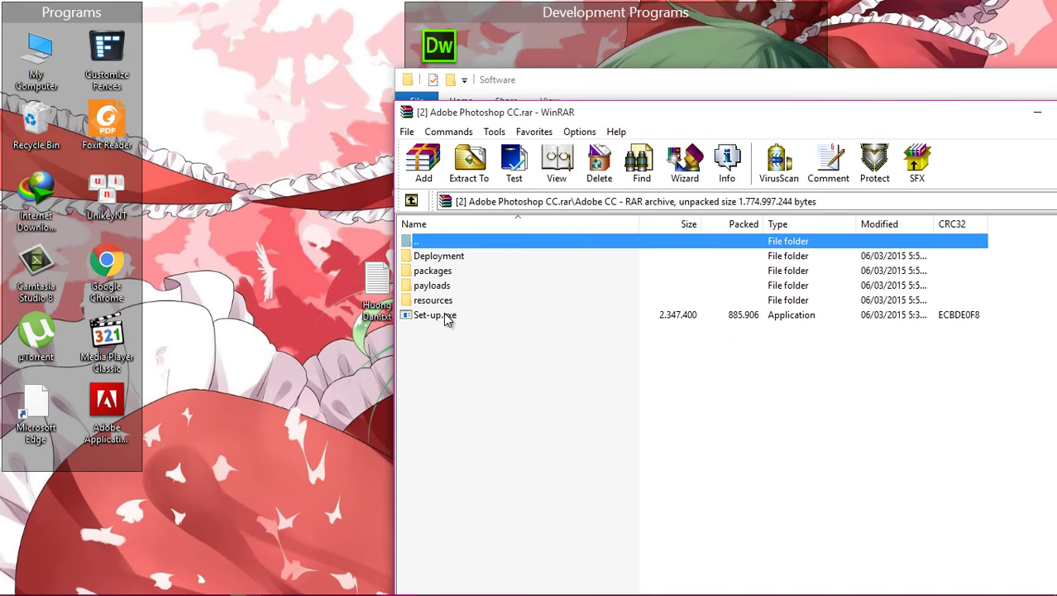
{"action": "double_click", "coordinate": [447, 319]}
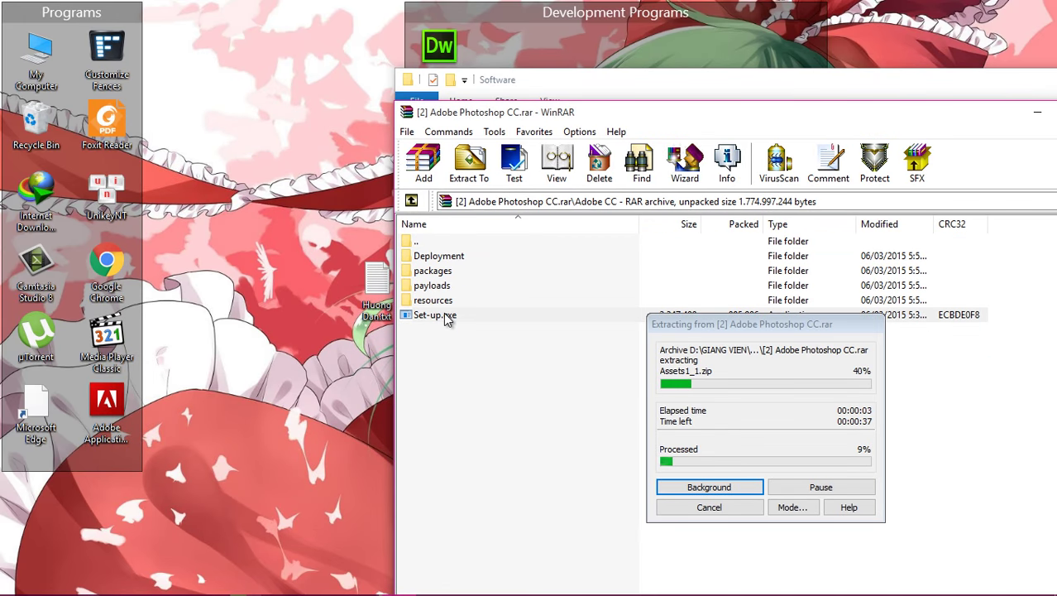
{"action": "left_click", "coordinate": [729, 508]}
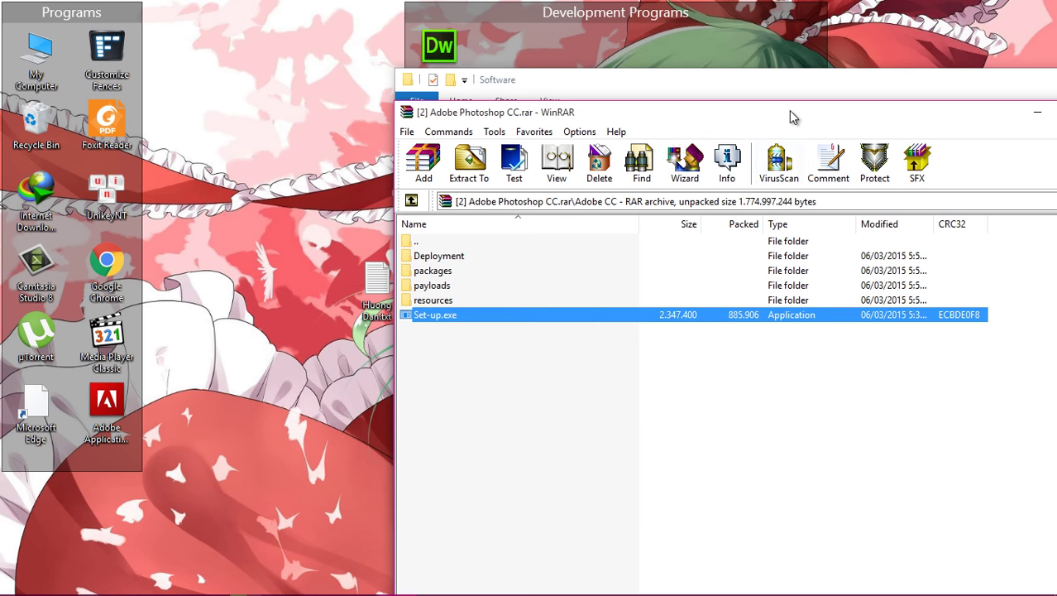
Close the Photoshop archive and run Set-up.exe from the Adobe CC folder in D:\Tam.
{"action": "left_click_drag", "start_coordinate": [789, 110], "coordinate": [786, 116]}
{"action": "left_click", "coordinate": [896, 116]}
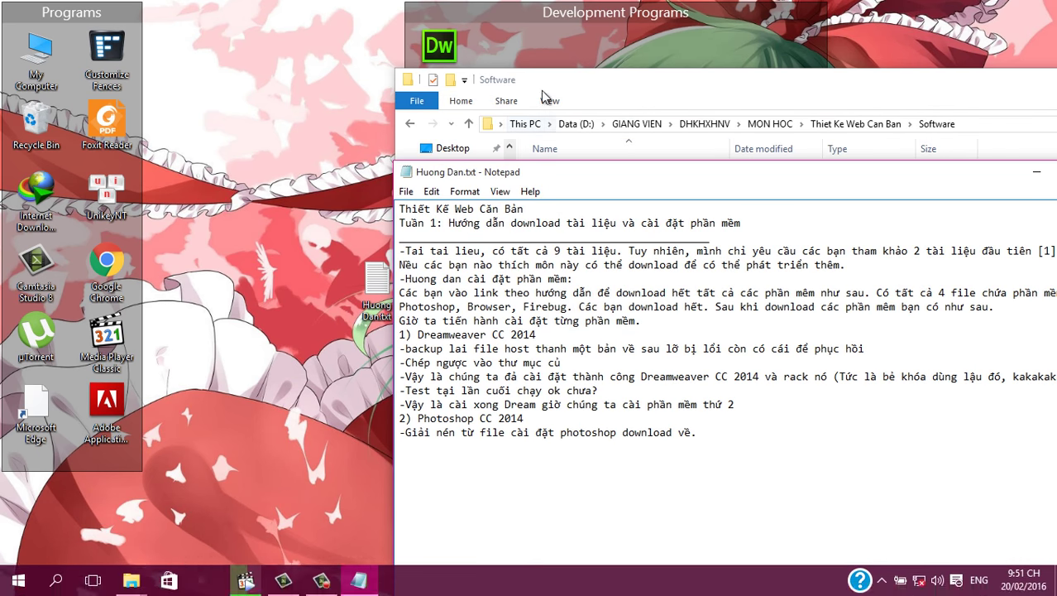
{"action": "mouse_move", "coordinate": [131, 581]}
{"action": "left_click", "coordinate": [221, 518]}
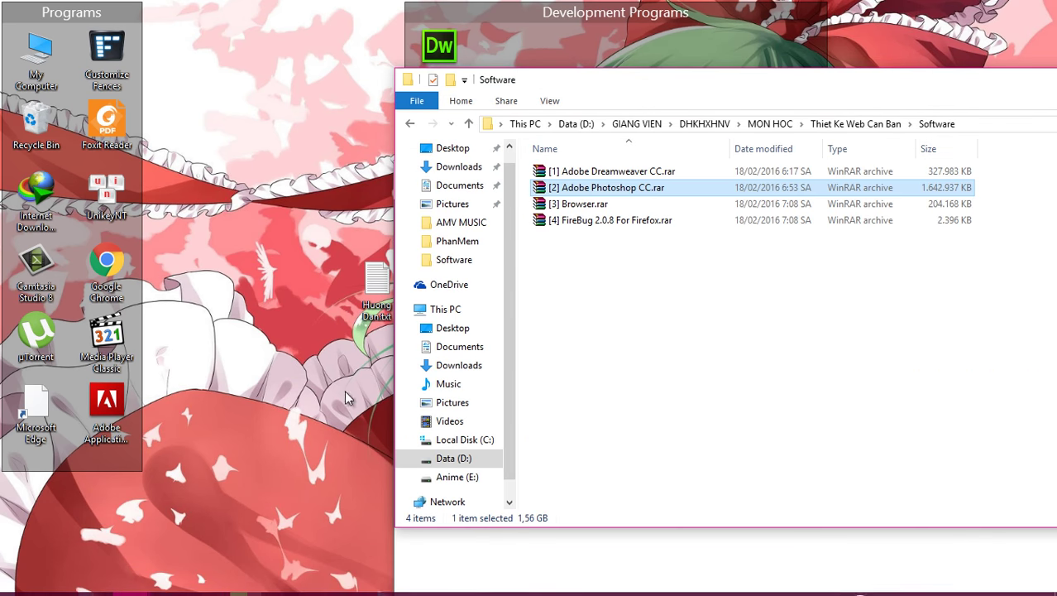
{"action": "left_click", "coordinate": [453, 457]}
{"action": "double_click", "coordinate": [561, 205]}
{"action": "double_click", "coordinate": [571, 172]}
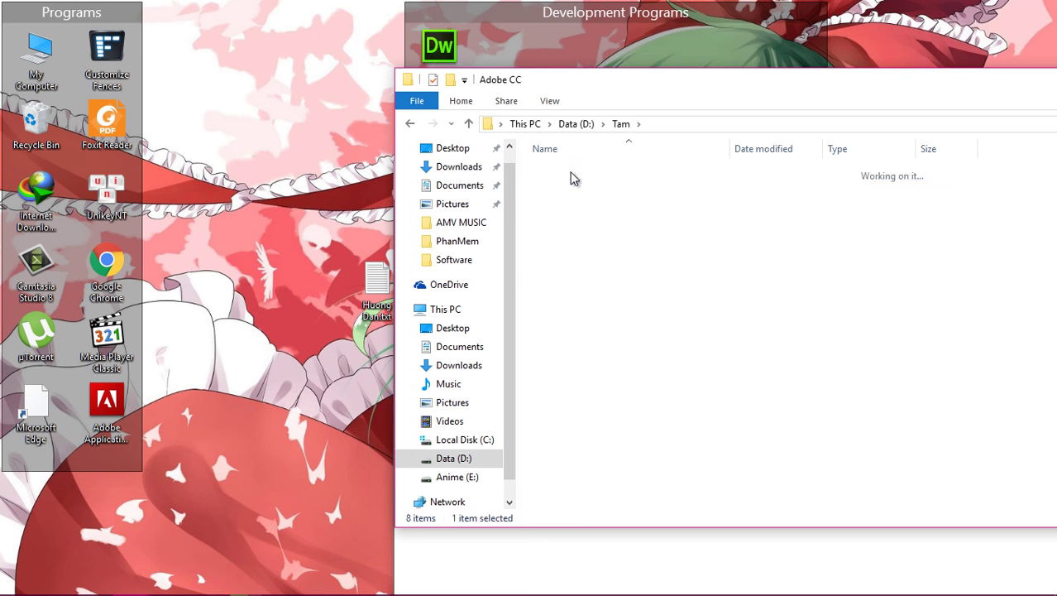
{"action": "double_click", "coordinate": [571, 237]}
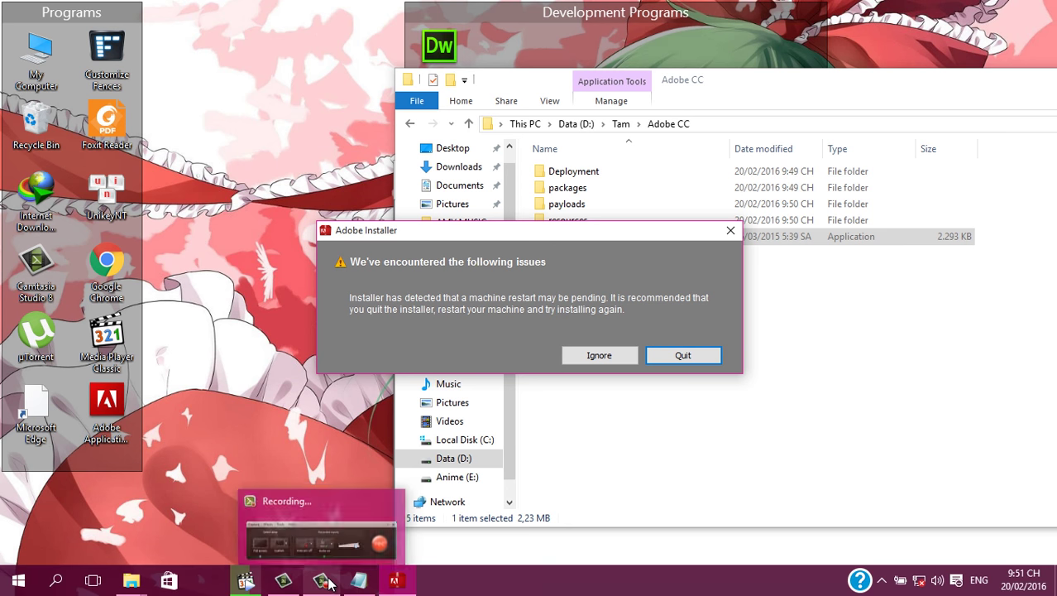
Add a Vietnamese note to Huong Dan.txt about restarting the computer after installing Dreamweaver before continuing, and move the open windows fully into view.
{"action": "left_click", "coordinate": [358, 580]}
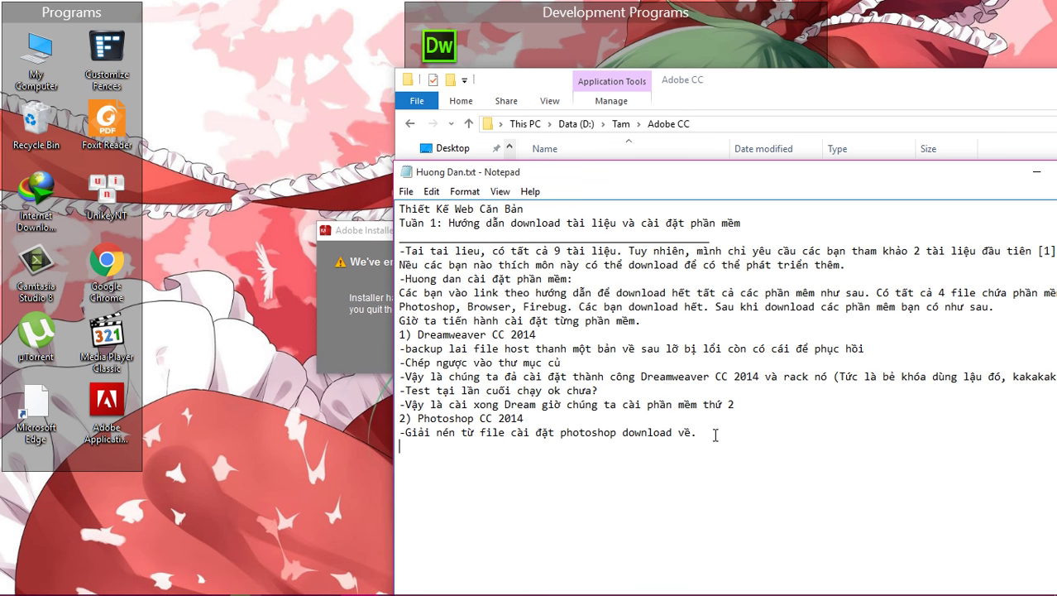
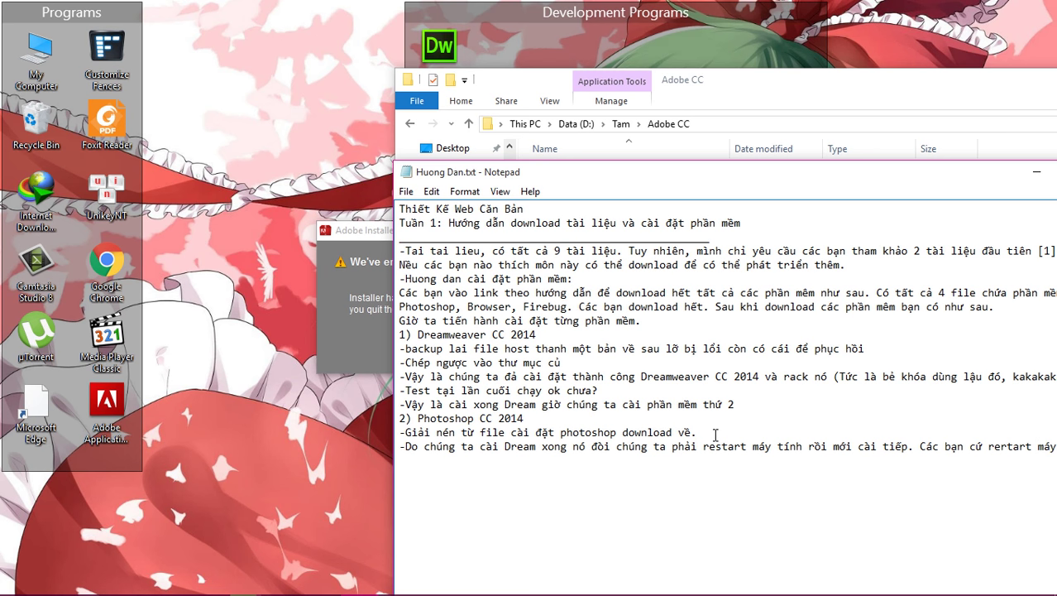
{"action": "left_click_drag", "start_coordinate": [827, 93], "coordinate": [624, 83]}
{"action": "left_click", "coordinate": [645, 563]}
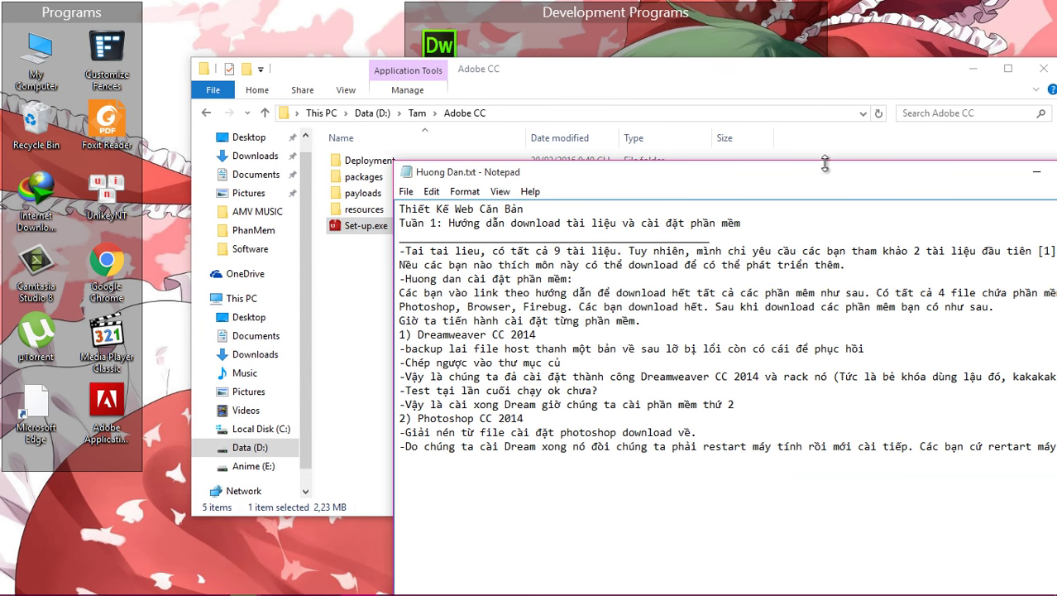
{"action": "left_click_drag", "start_coordinate": [824, 164], "coordinate": [597, 132]}
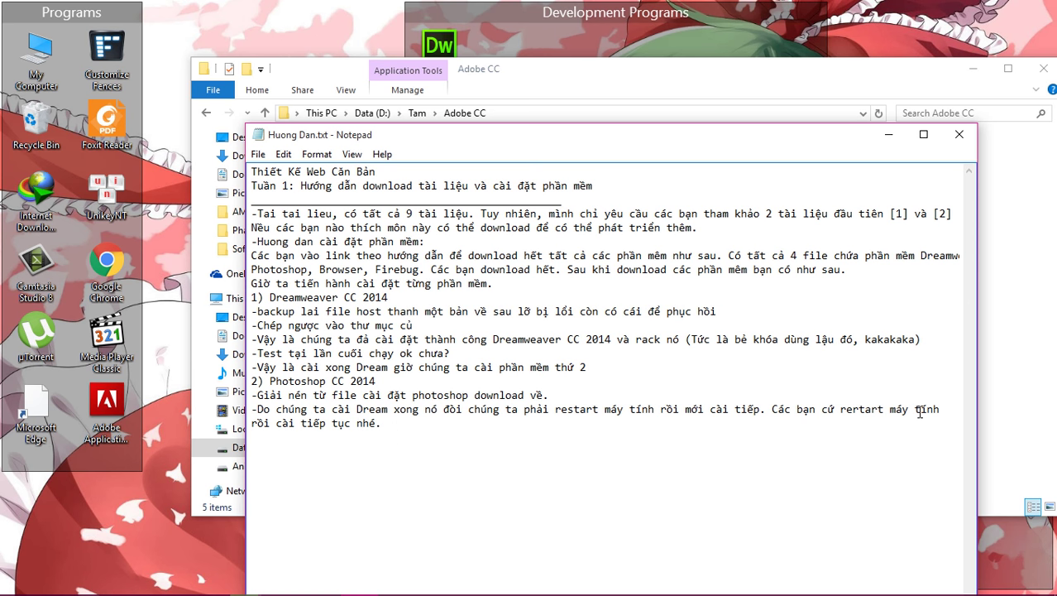
Save Huong Dan.txt over the existing desktop file with Unicode encoding, close it, and quit the Adobe Installer.
{"action": "left_click", "coordinate": [258, 154]}
{"action": "left_click", "coordinate": [281, 207]}
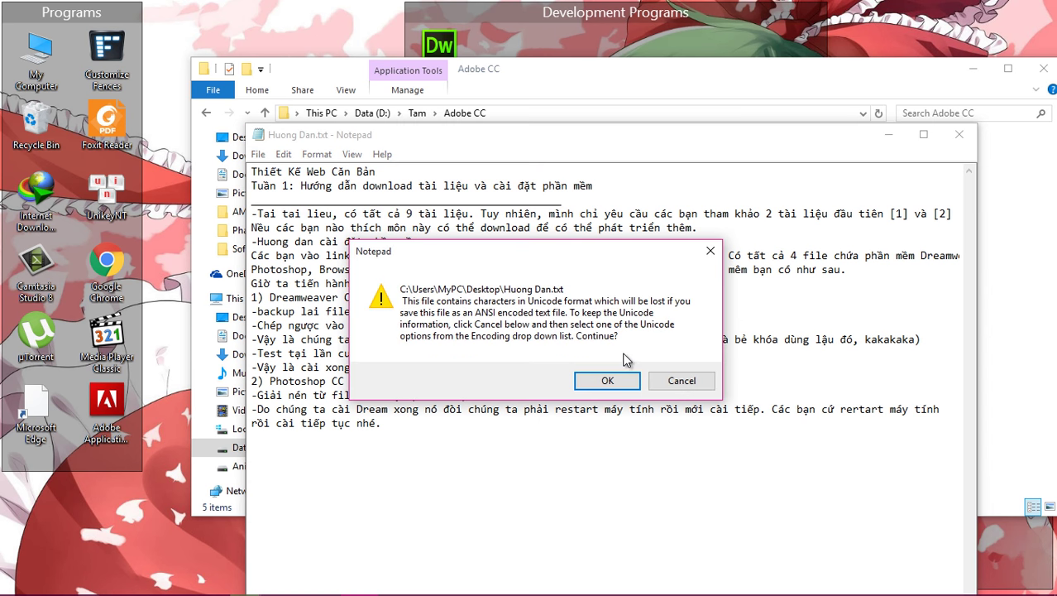
{"action": "left_click", "coordinate": [682, 380]}
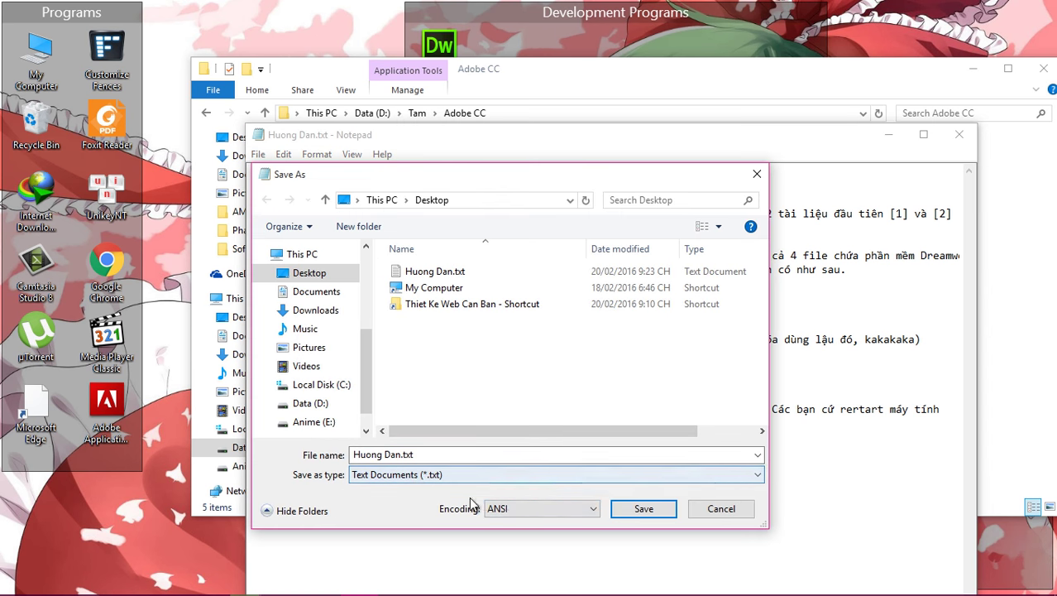
{"action": "left_click", "coordinate": [496, 507]}
{"action": "left_click", "coordinate": [503, 536]}
{"action": "left_click", "coordinate": [645, 510]}
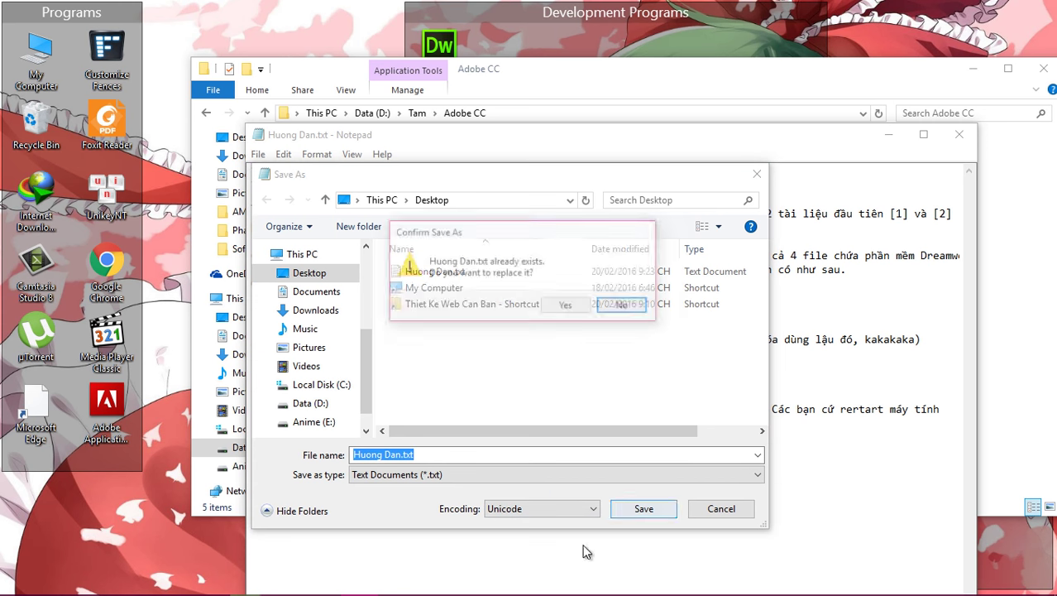
{"action": "left_click", "coordinate": [568, 307]}
{"action": "left_click", "coordinate": [958, 134]}
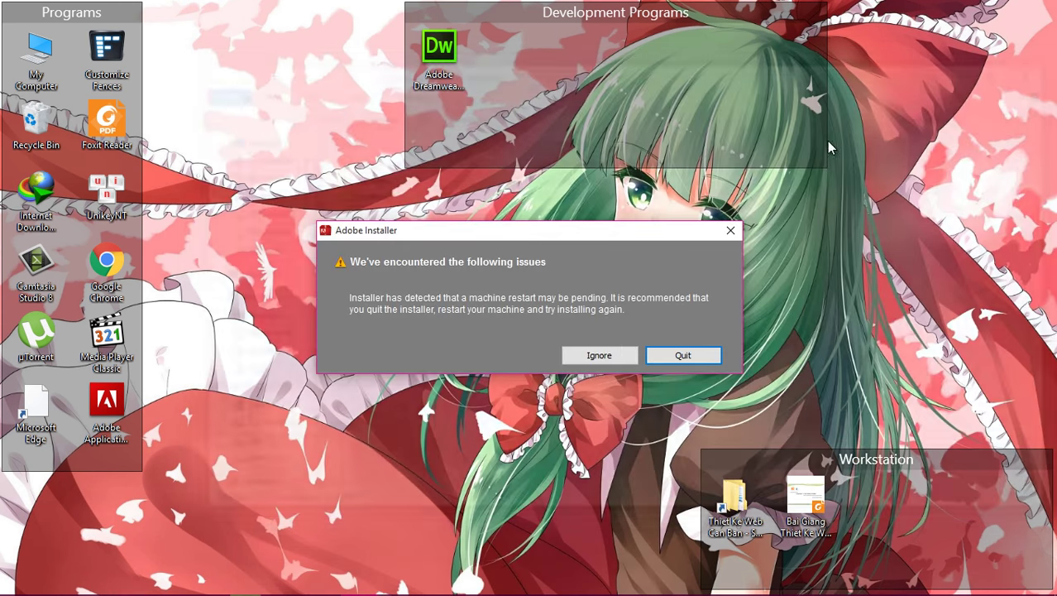
{"action": "left_click", "coordinate": [678, 356]}
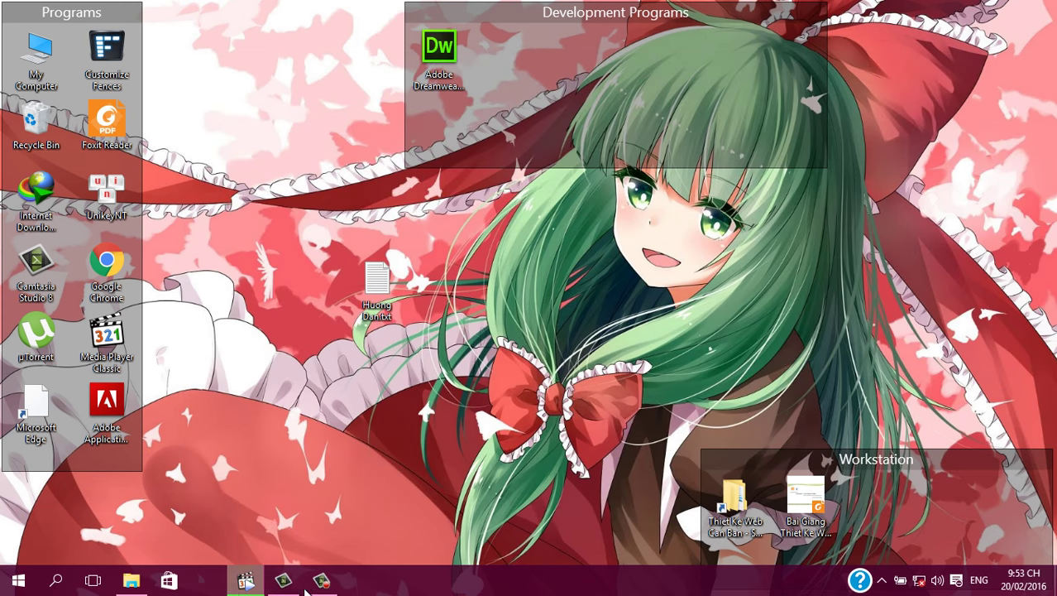
{"action": "left_click", "coordinate": [321, 581]}
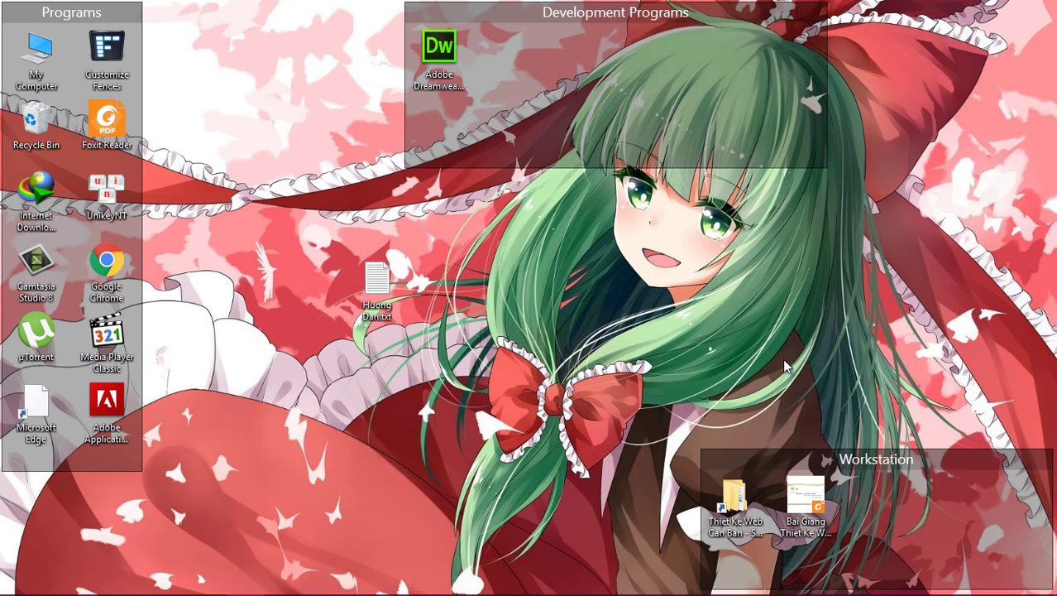
Reopen Huong Dan.txt in Notepad and add the line "-Chúng ta tiếp tục cài đặt sau khi máy tính Restart xong.".
{"action": "double_click", "coordinate": [376, 283]}
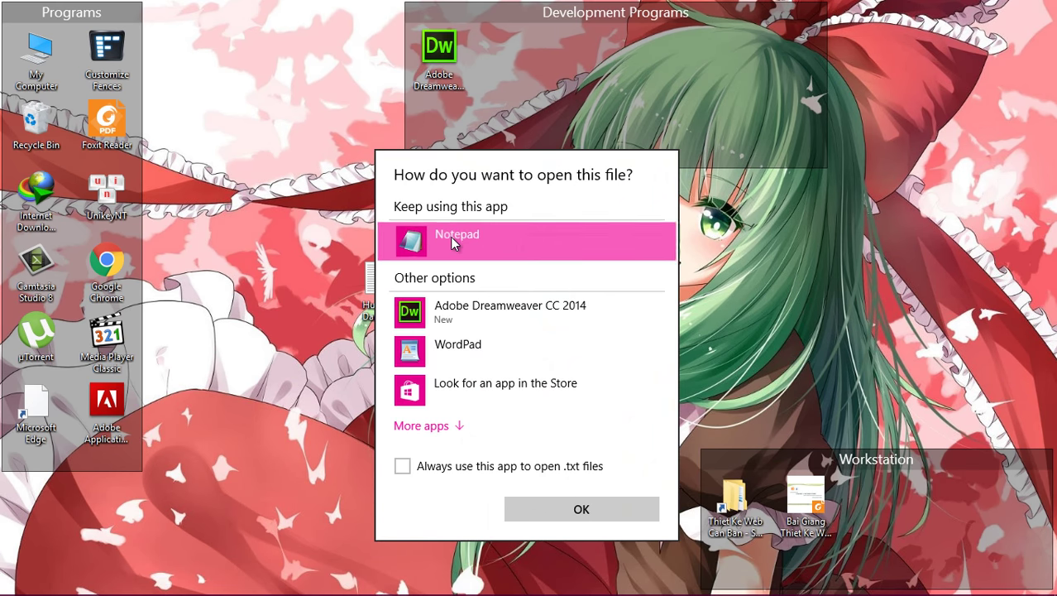
{"action": "double_click", "coordinate": [454, 240]}
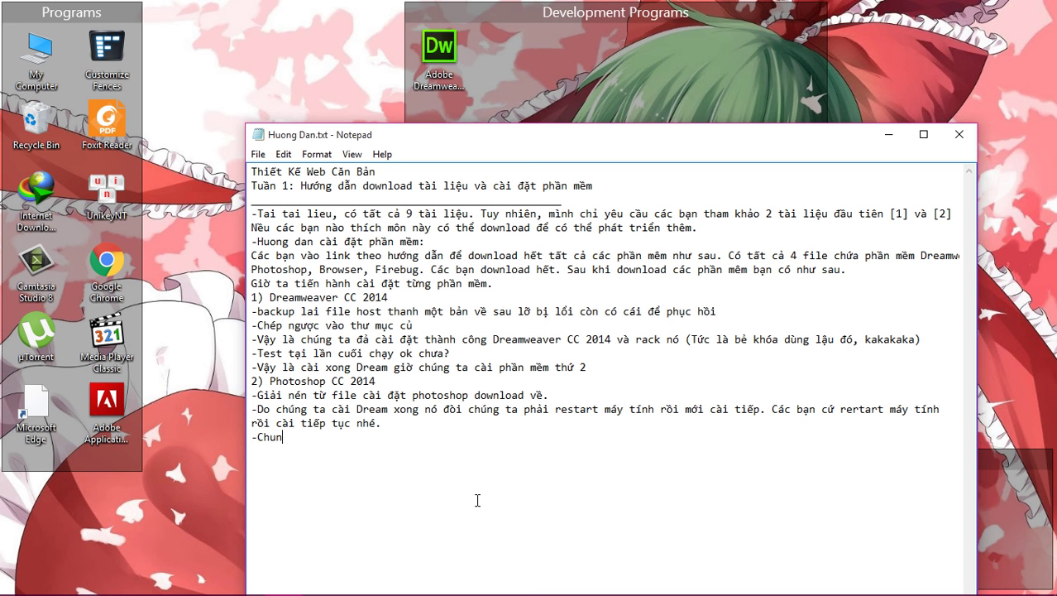
{"action": "key", "text": "BackSpace"}
{"action": "key", "text": "BackSpace"}
{"action": "key", "text": "BackSpace"}
{"action": "key", "text": "BackSpace"}
{"action": "type", "text": "tuc cài"}
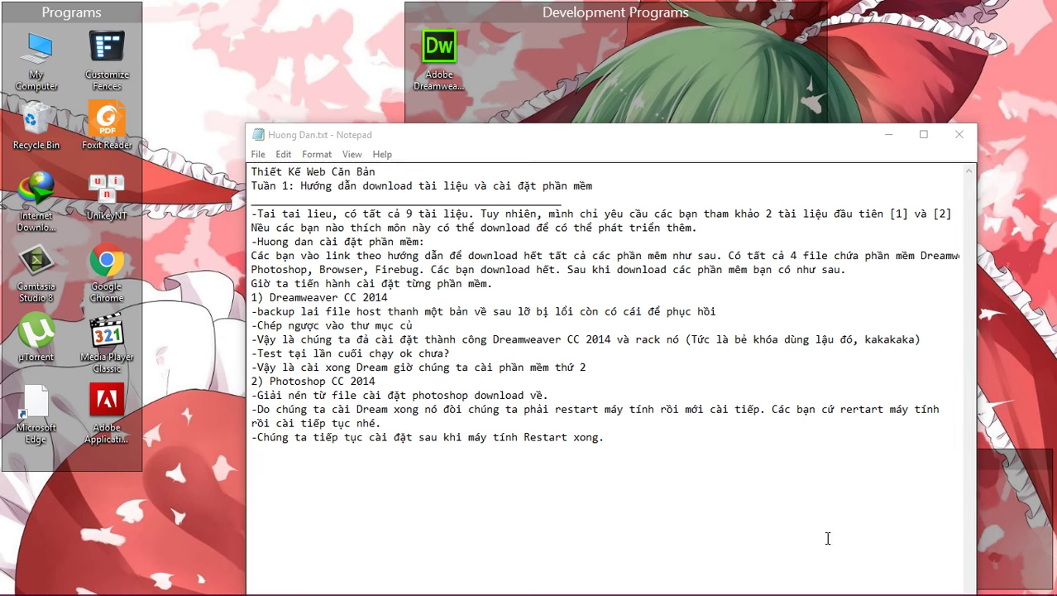
Run Set-up.exe from the Adobe CC folder in D:\Tam, and return to the Tam folder.
{"action": "double_click", "coordinate": [36, 62]}
{"action": "double_click", "coordinate": [476, 227]}
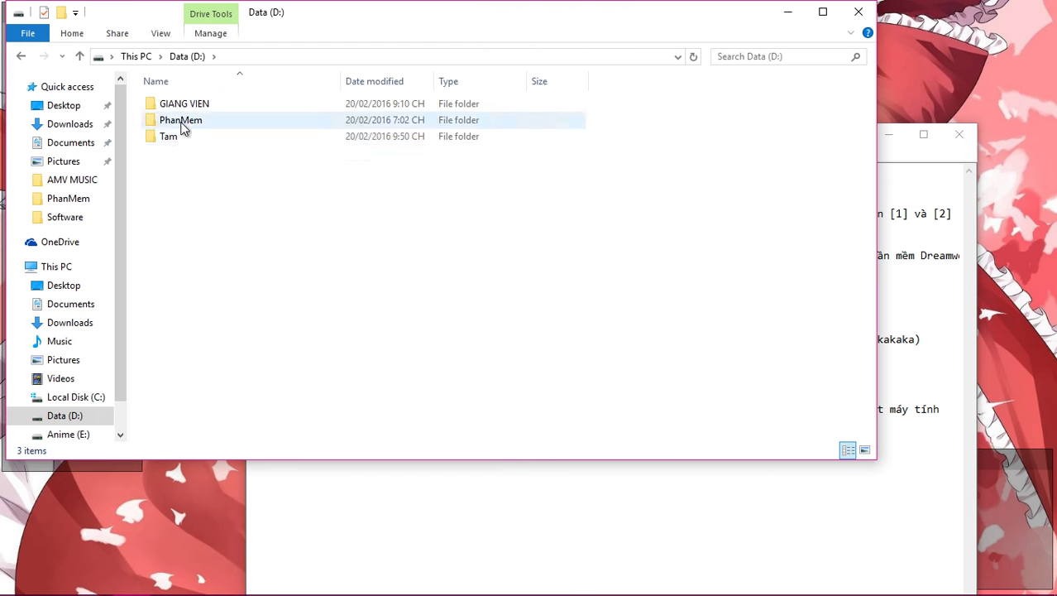
{"action": "double_click", "coordinate": [177, 135]}
{"action": "double_click", "coordinate": [174, 105]}
{"action": "double_click", "coordinate": [183, 171]}
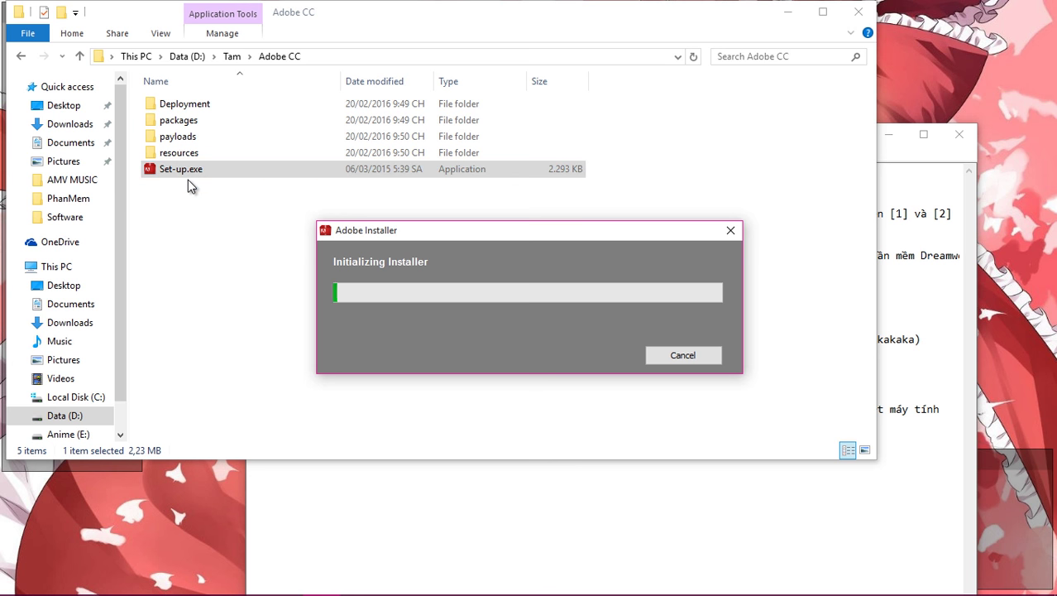
{"action": "left_click", "coordinate": [20, 56]}
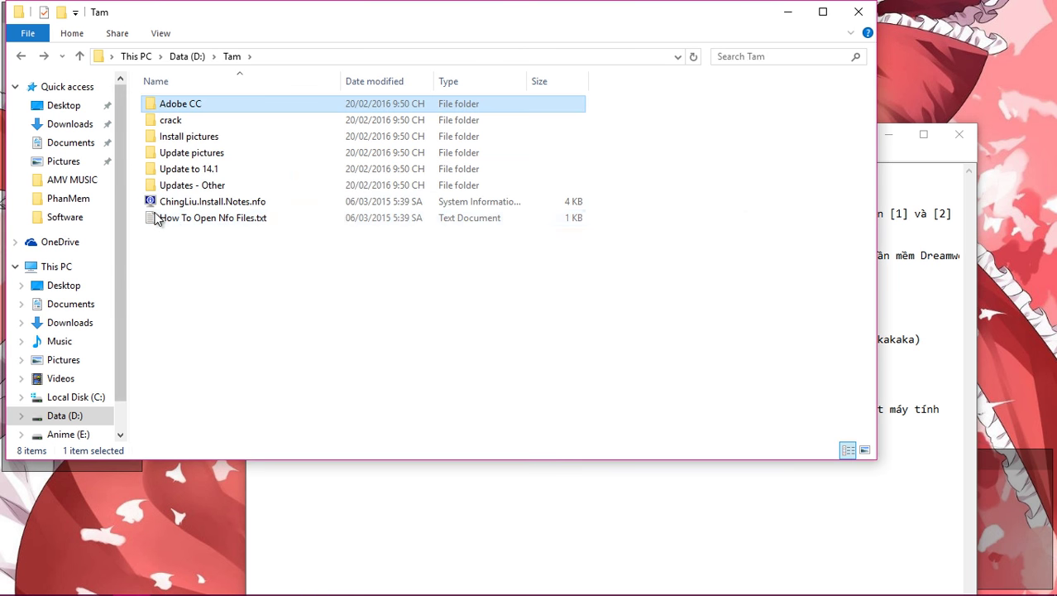
Open Snap1.jpg from the Install pictures folder in D:\Tam and move the picture viewer window aside.
{"action": "double_click", "coordinate": [182, 137]}
{"action": "double_click", "coordinate": [182, 111]}
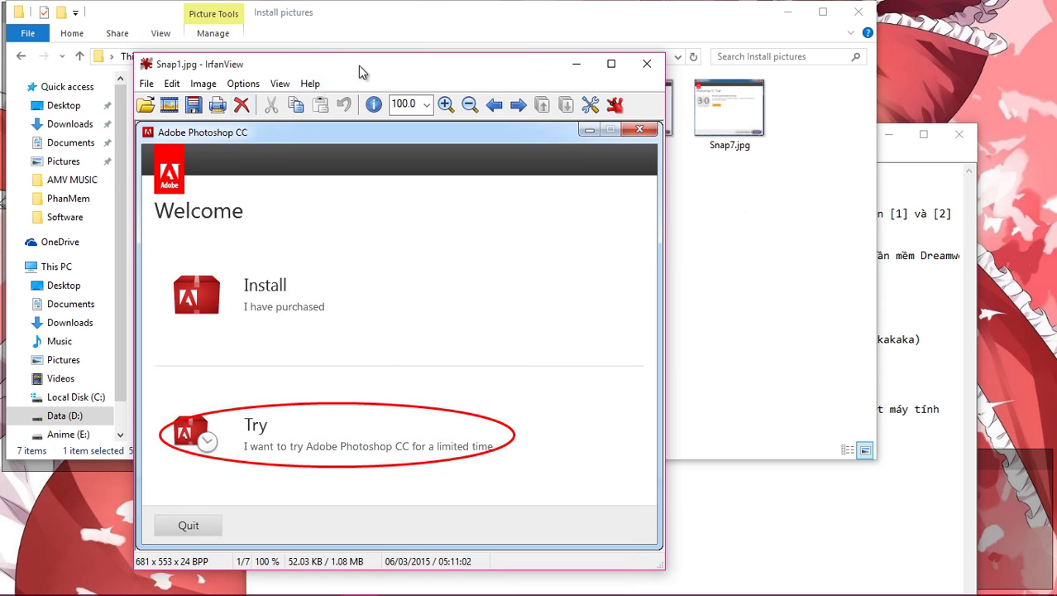
{"action": "left_click_drag", "start_coordinate": [359, 72], "coordinate": [878, 137]}
{"action": "left_click", "coordinate": [496, 20]}
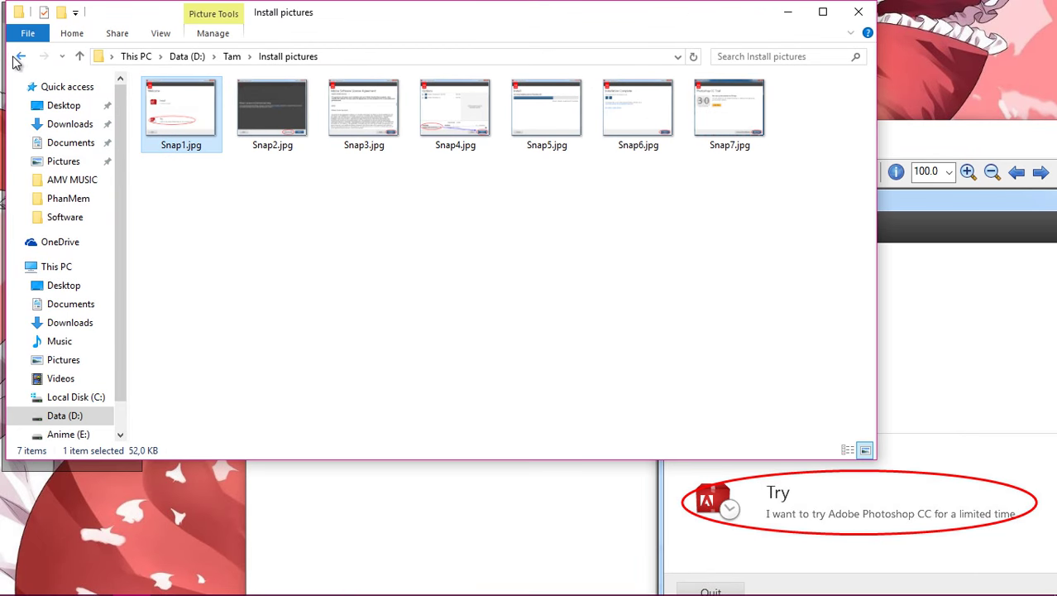
Open the Adobe CC folder in D:\Tam and rearrange the folder and Snap1.jpg windows around the Adobe Installer.
{"action": "left_click", "coordinate": [21, 57]}
{"action": "double_click", "coordinate": [192, 108]}
{"action": "left_click_drag", "start_coordinate": [395, 24], "coordinate": [24, 282]}
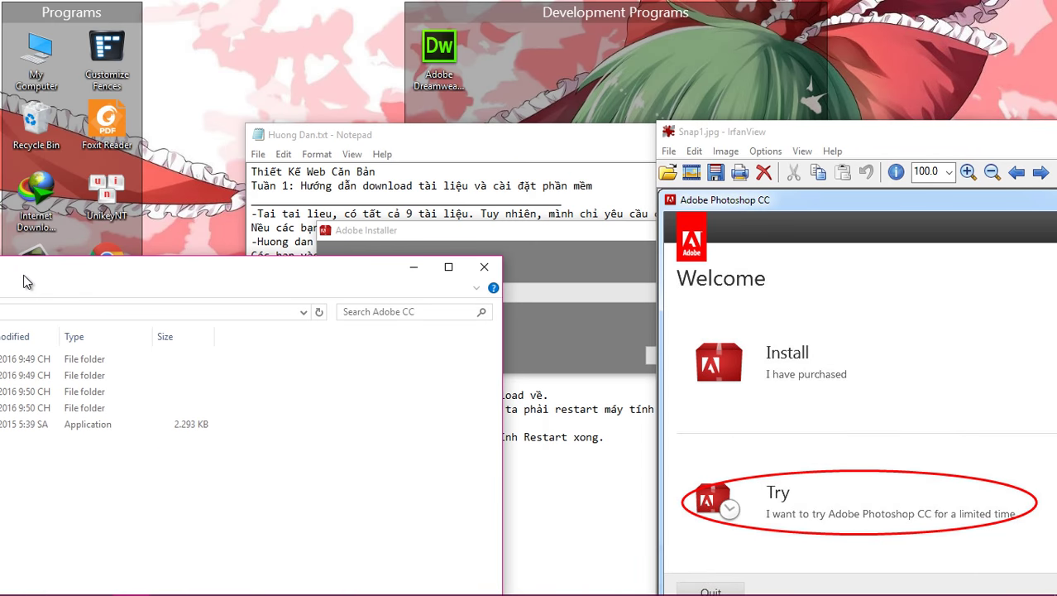
{"action": "left_click_drag", "start_coordinate": [712, 131], "coordinate": [638, 40]}
{"action": "left_click", "coordinate": [530, 236]}
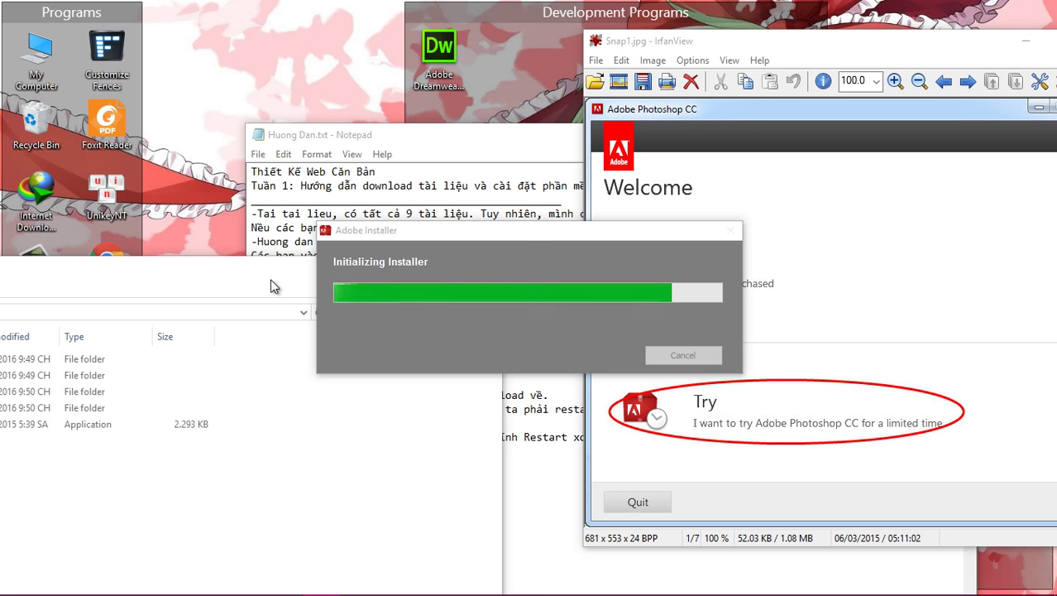
{"action": "left_click", "coordinate": [814, 335]}
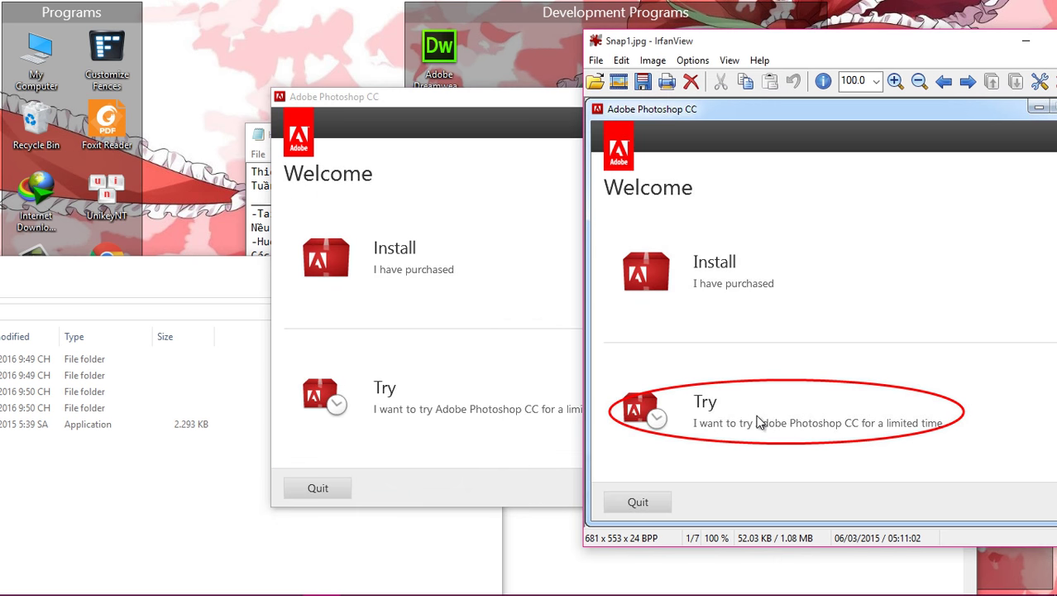
Choose the trial installation of Adobe Photoshop CC and try to sign in while offline.
{"action": "left_click", "coordinate": [429, 409]}
{"action": "left_click", "coordinate": [429, 409]}
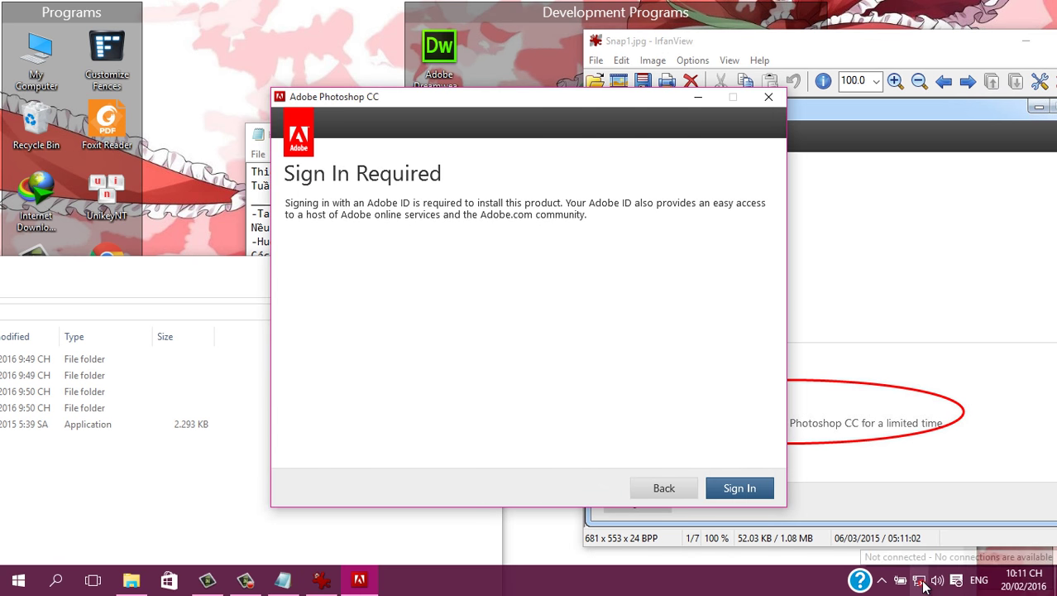
{"action": "left_click", "coordinate": [742, 488]}
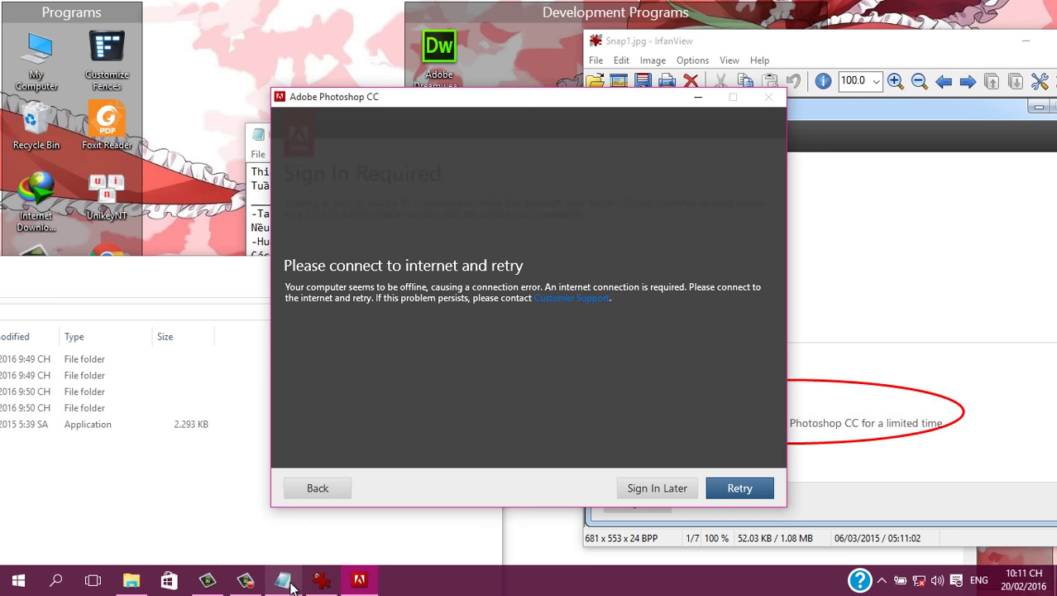
Add the line "-Chú ý tắt kết nối internet trước khi cài đặt" to Huong Dan.txt and return to the installer.
{"action": "left_click", "coordinate": [289, 583]}
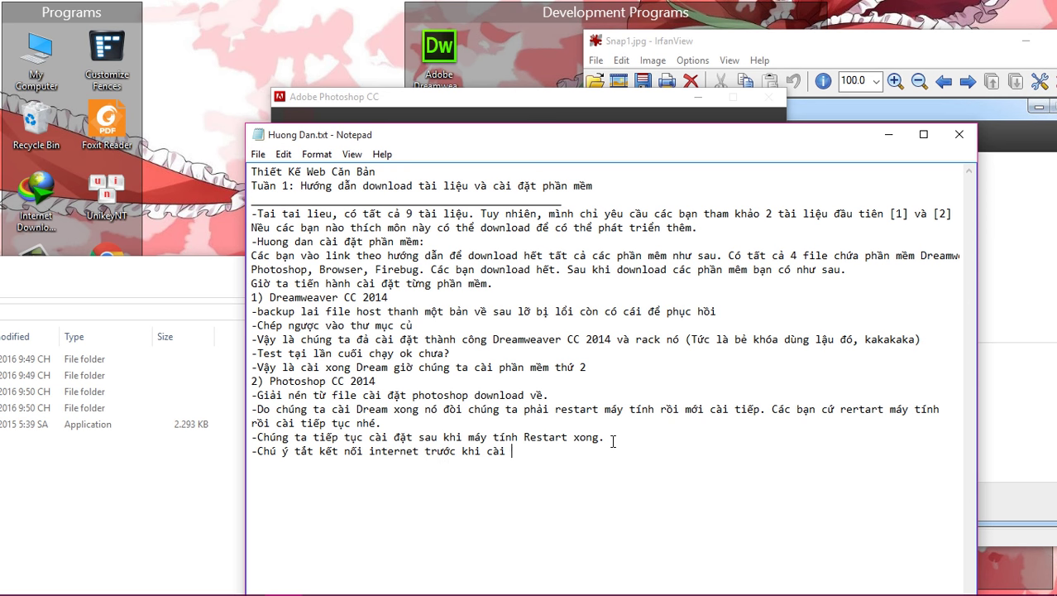
{"action": "left_click", "coordinate": [456, 105]}
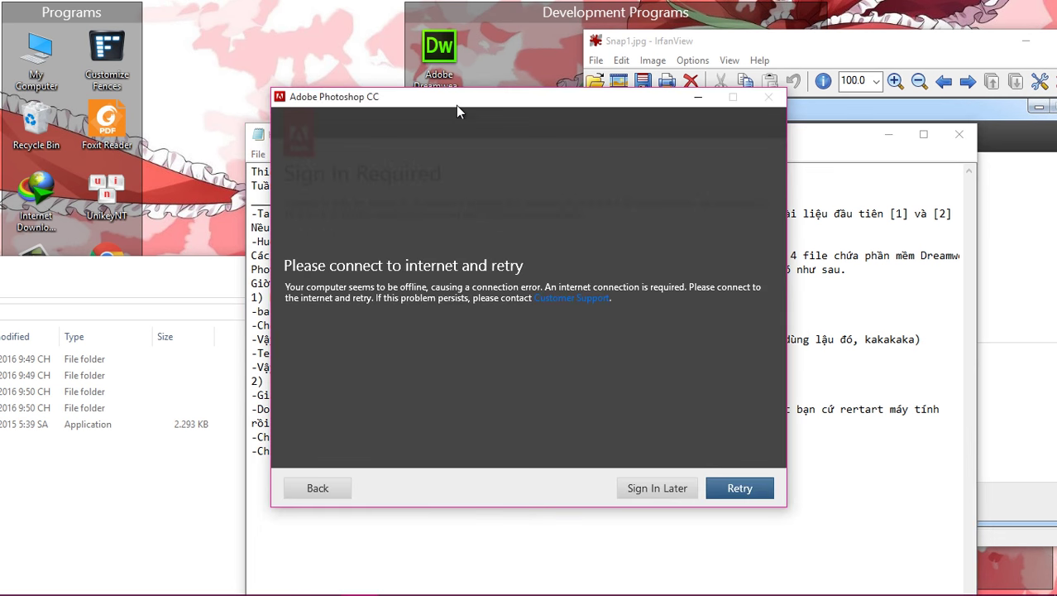
Defer the Adobe sign-in and start installing both Photoshop CC editions in English (North America) to C:\Program Files\Adobe.
{"action": "left_click", "coordinate": [639, 491]}
{"action": "left_click", "coordinate": [739, 488]}
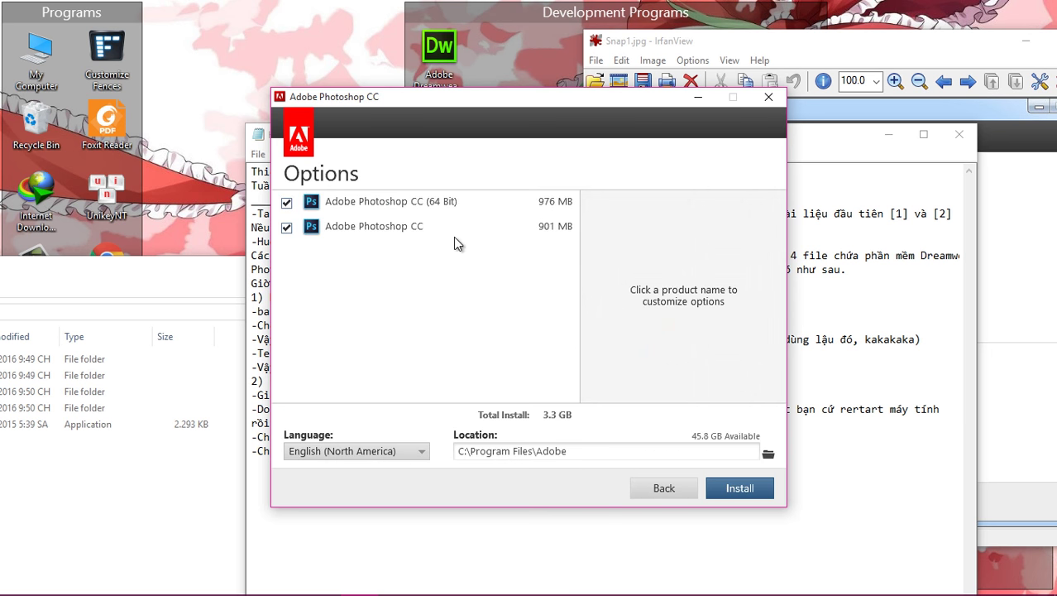
{"action": "left_click", "coordinate": [740, 488]}
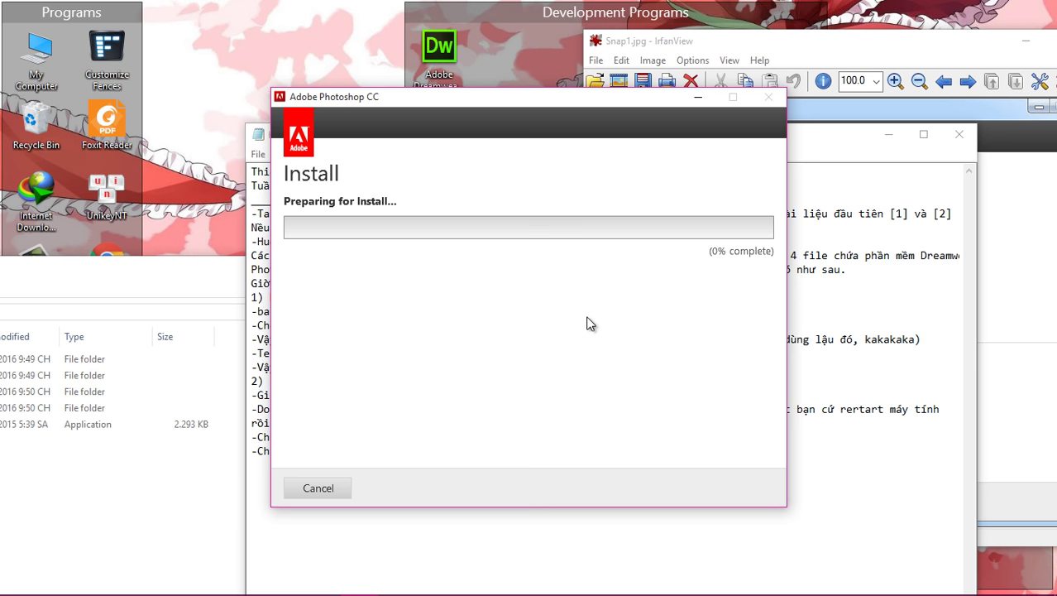
Add the line "-Hảy chờ quá trình cài đặt kết thúc." to Huong Dan.txt.
{"action": "left_click", "coordinate": [838, 472]}
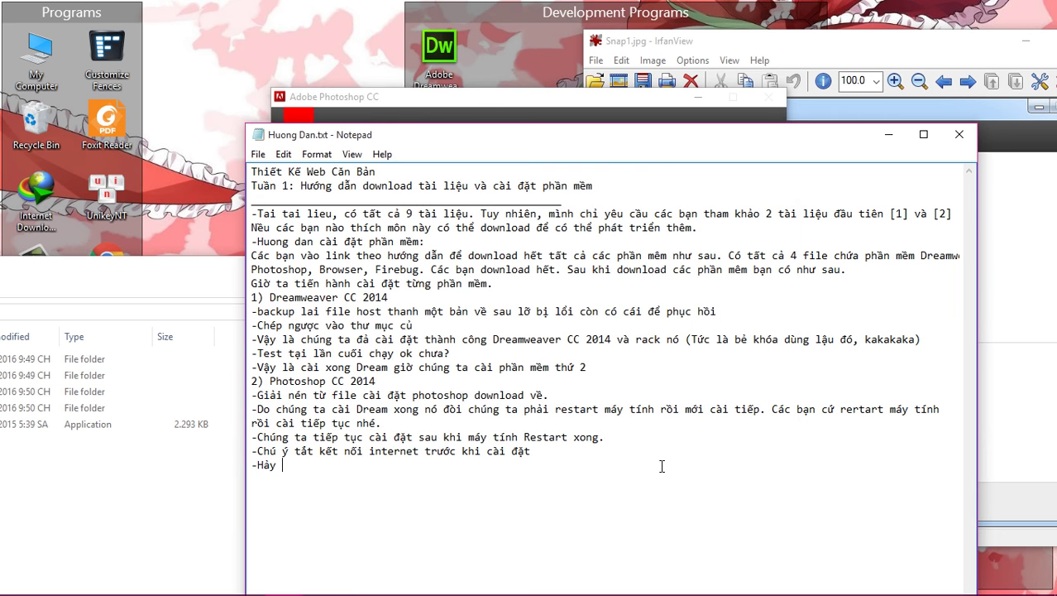
{"action": "type", "text": "quá trinh cài đ"}
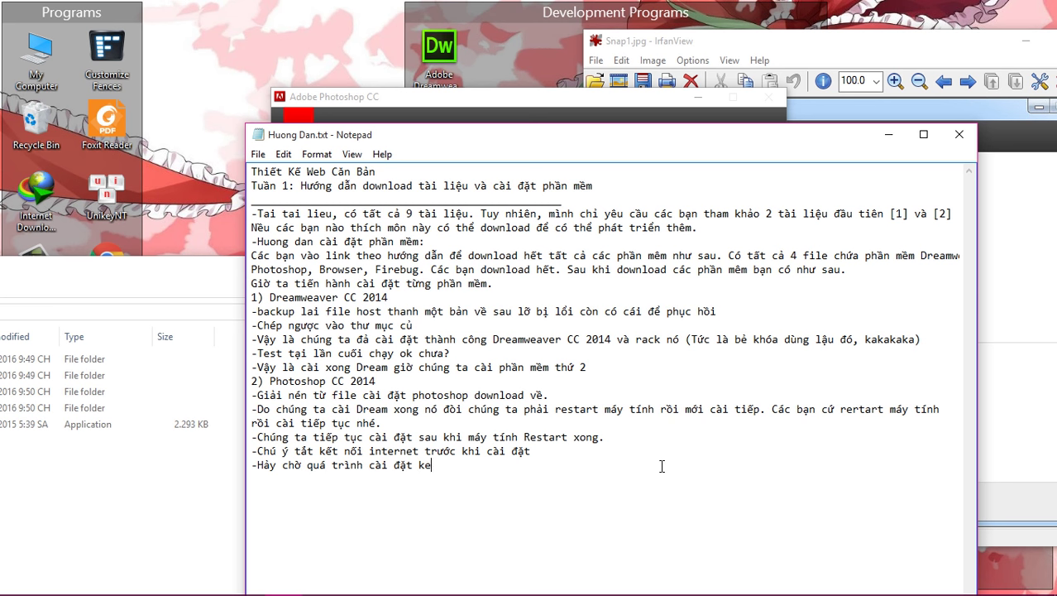
{"action": "type", "text": "ặt kết thúc."}
Place the installer beside the picture viewer and go through the installation pictures from Snap2.jpg to Snap6.jpg.
{"action": "left_click", "coordinate": [570, 113]}
{"action": "left_click_drag", "start_coordinate": [544, 97], "coordinate": [464, 69]}
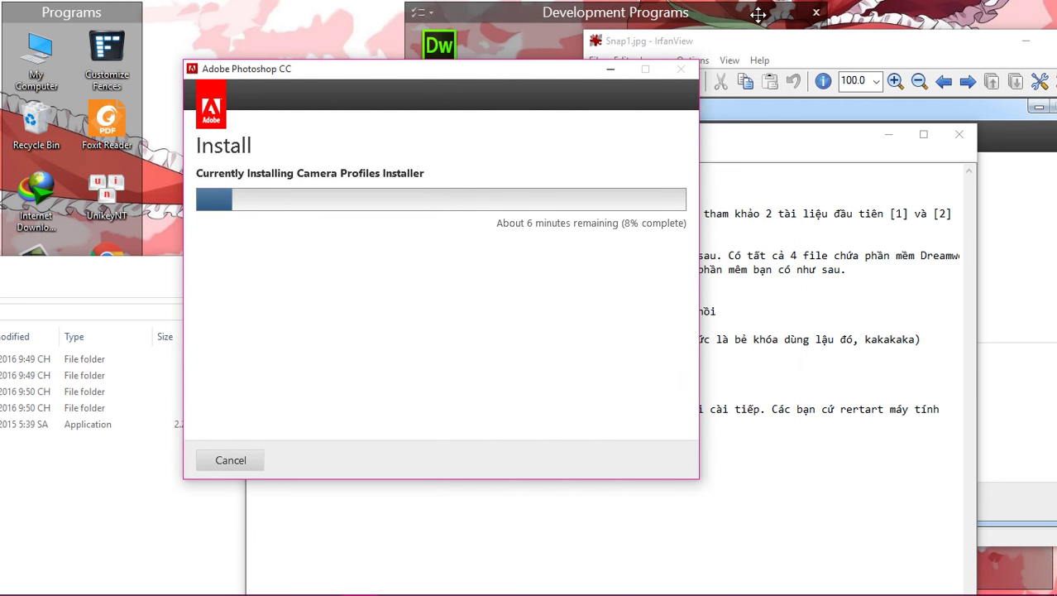
{"action": "left_click", "coordinate": [801, 63]}
{"action": "left_click", "coordinate": [967, 82]}
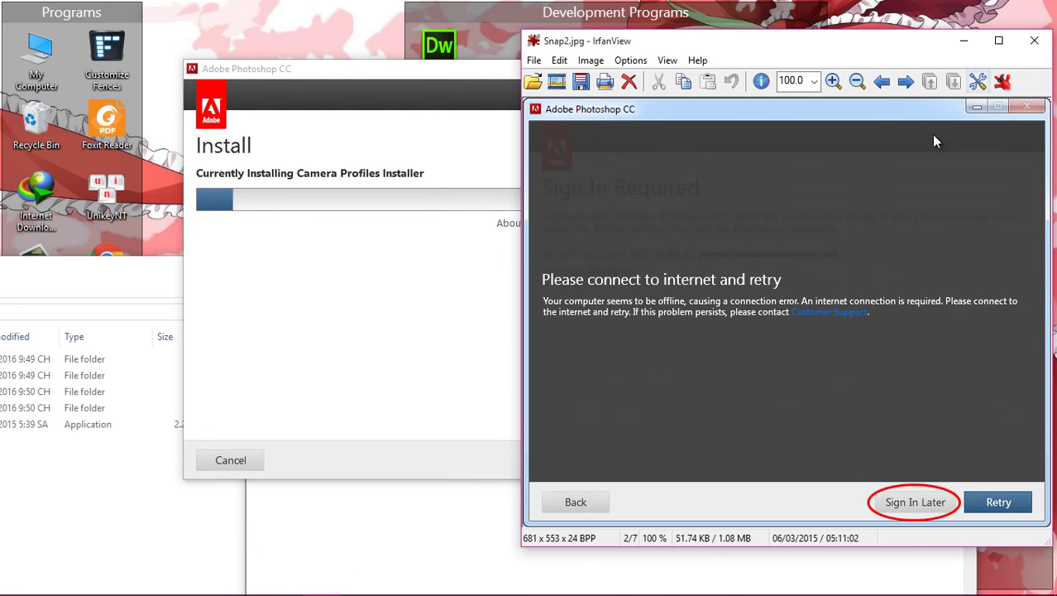
{"action": "left_click", "coordinate": [906, 82]}
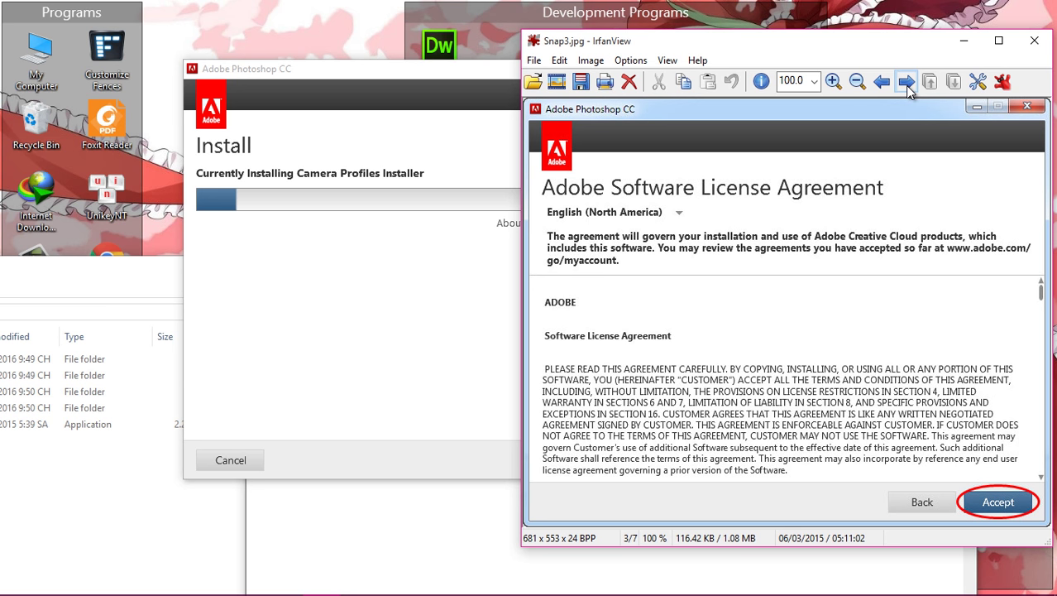
{"action": "left_click", "coordinate": [905, 85]}
{"action": "left_click", "coordinate": [905, 85]}
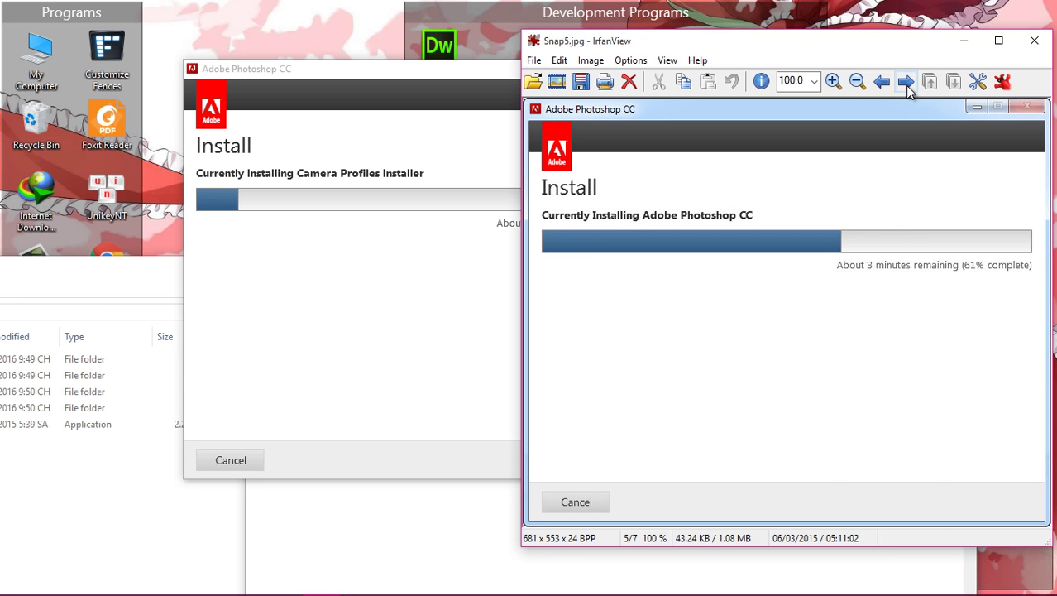
{"action": "left_click", "coordinate": [405, 261]}
{"action": "left_click", "coordinate": [833, 56]}
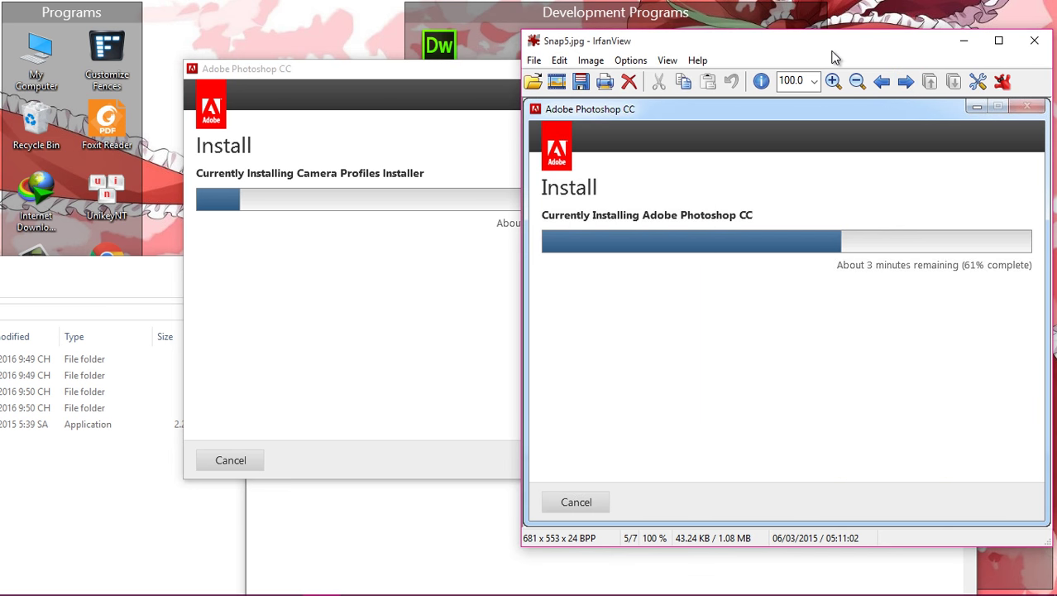
{"action": "left_click", "coordinate": [906, 82]}
{"action": "left_click_drag", "start_coordinate": [854, 56], "coordinate": [883, 94]}
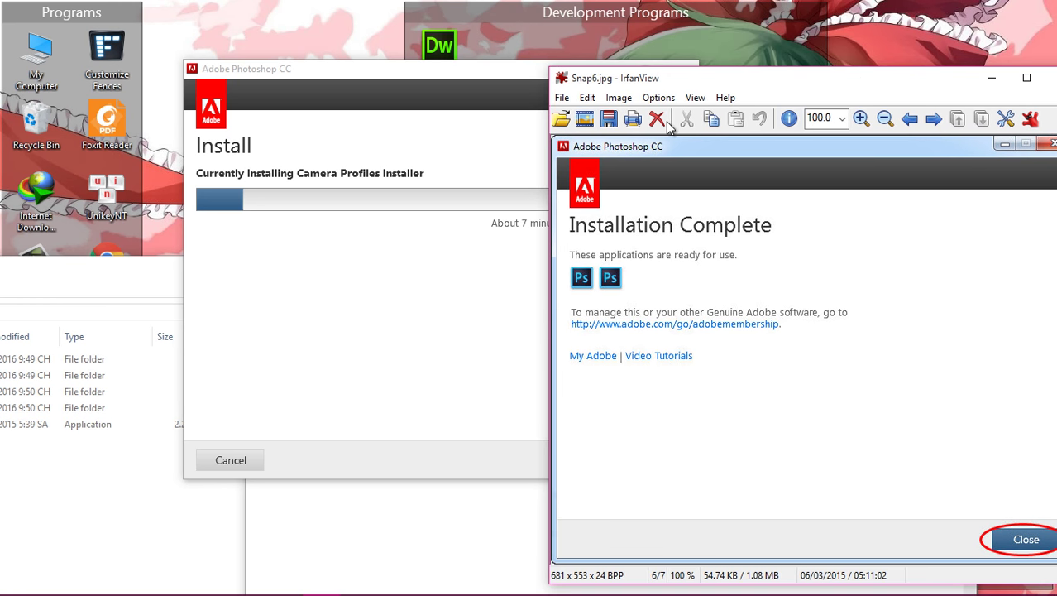
Reposition the Photoshop CC installer window and minimize the picture viewer and Adobe CC folder windows.
{"action": "left_click", "coordinate": [493, 69]}
{"action": "left_click_drag", "start_coordinate": [493, 69], "coordinate": [581, 73]}
{"action": "left_click", "coordinate": [999, 76]}
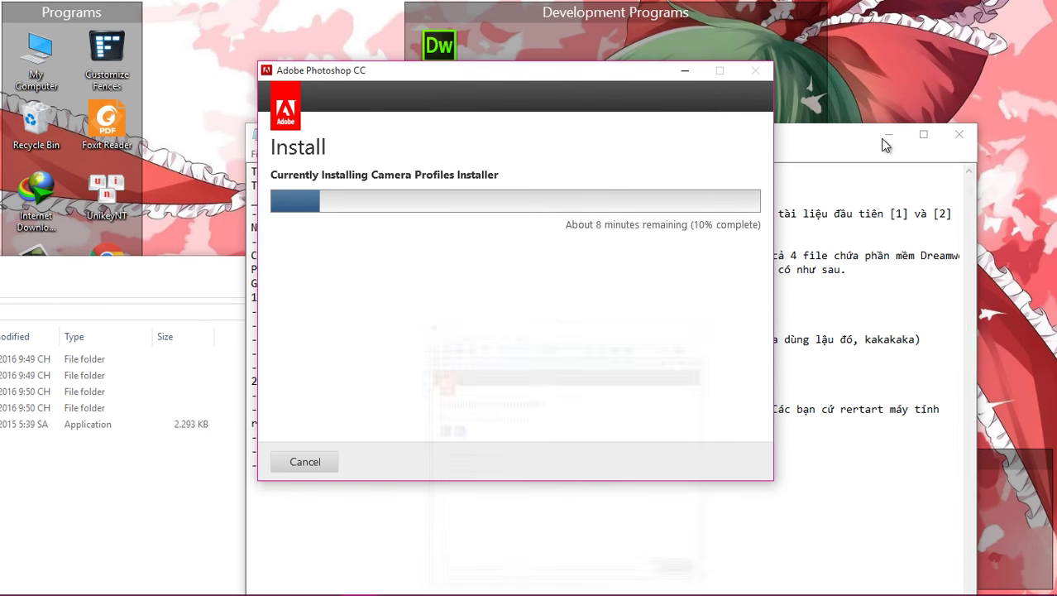
{"action": "key", "text": "alt+Tab"}
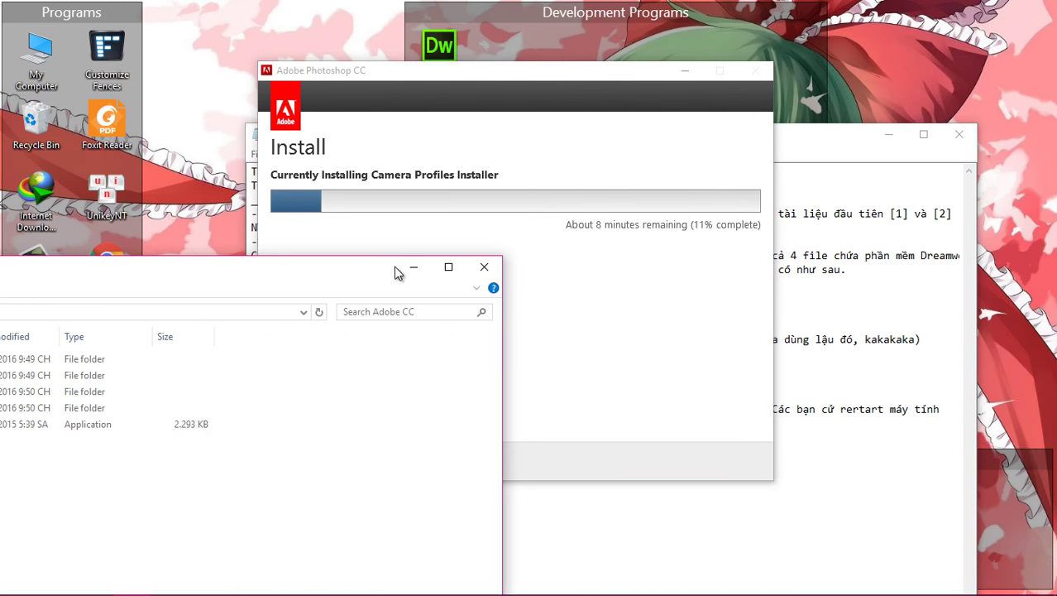
{"action": "left_click", "coordinate": [414, 268]}
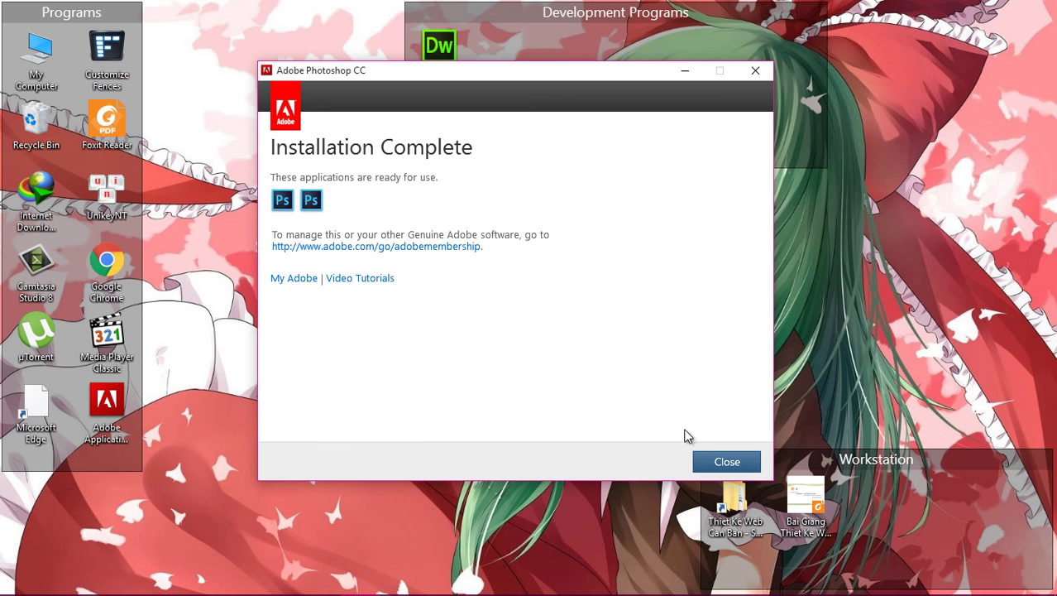
Close the Photoshop CC installer once the installation is complete and return to the desktop.
{"action": "mouse_move", "coordinate": [331, 586]}
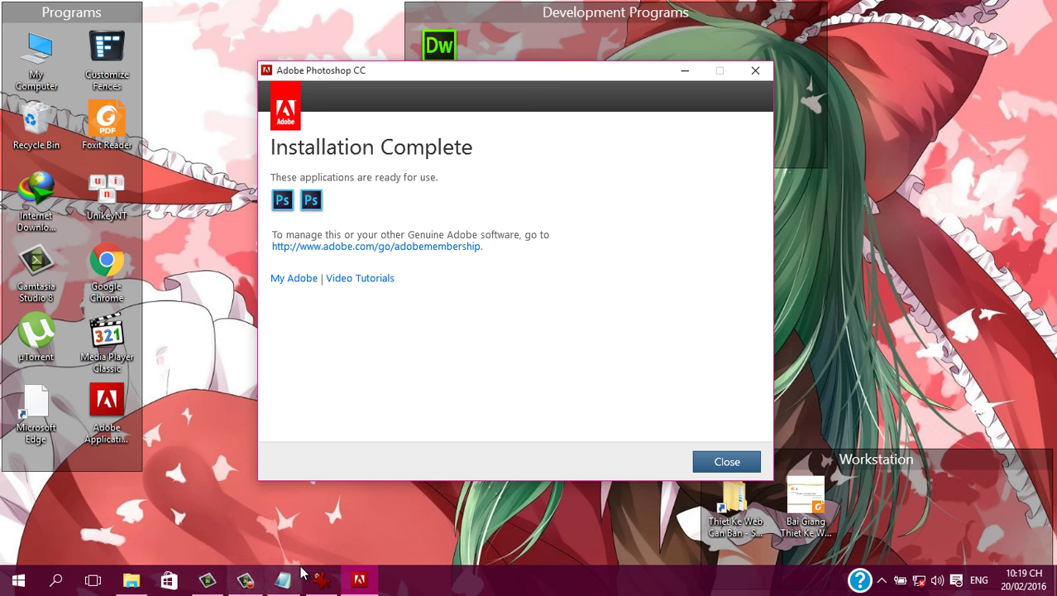
{"action": "left_click", "coordinate": [726, 462]}
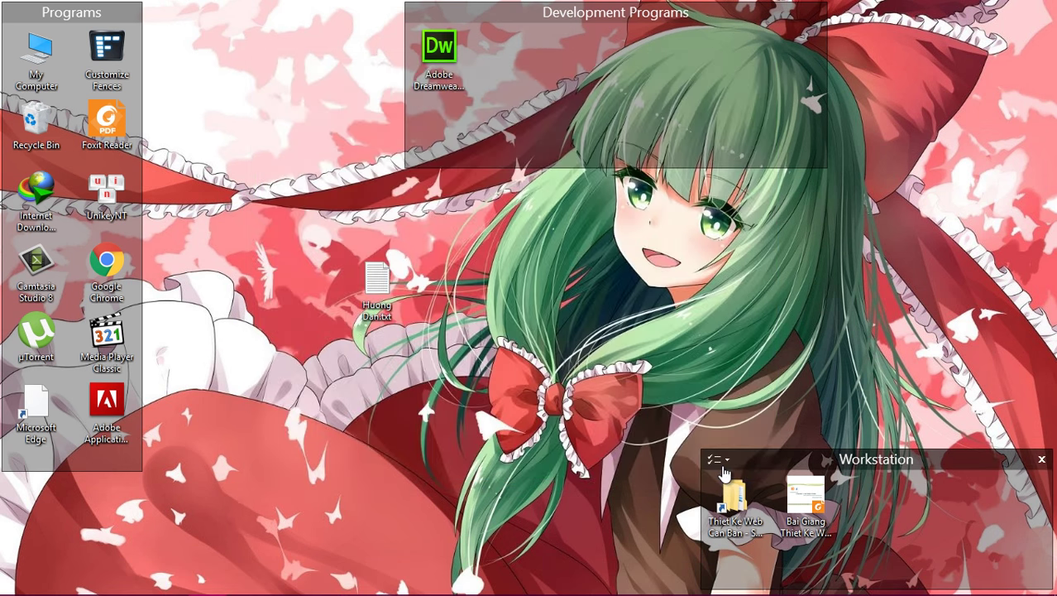
{"action": "right_click", "coordinate": [498, 298]}
{"action": "left_click", "coordinate": [536, 367]}
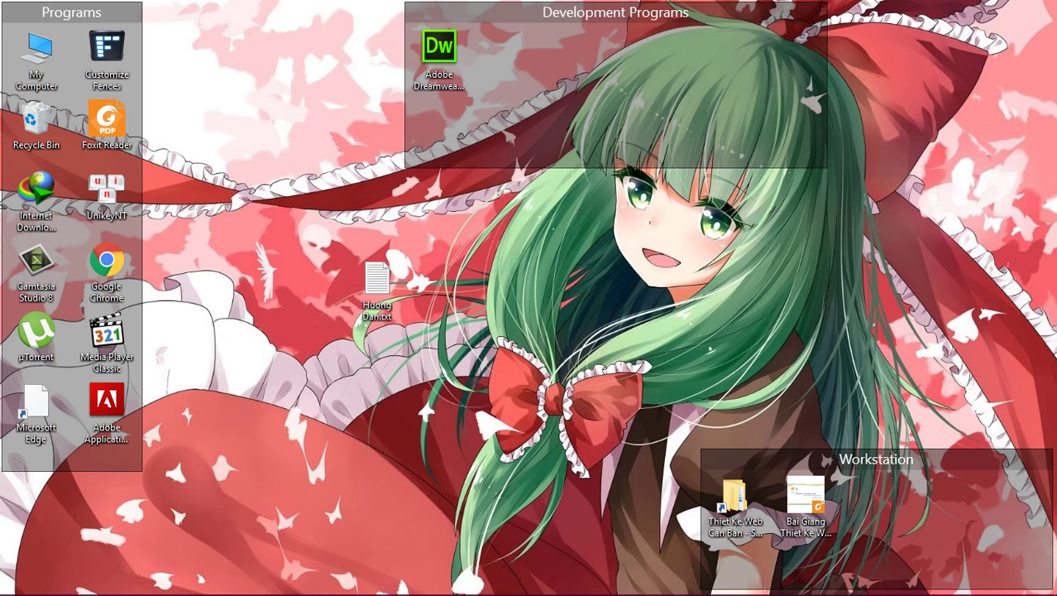
Restore the Adobe CC folder window, move it fully into view and open D:\Tam\Install pictures.
{"action": "mouse_move", "coordinate": [281, 585]}
{"action": "left_click", "coordinate": [162, 583]}
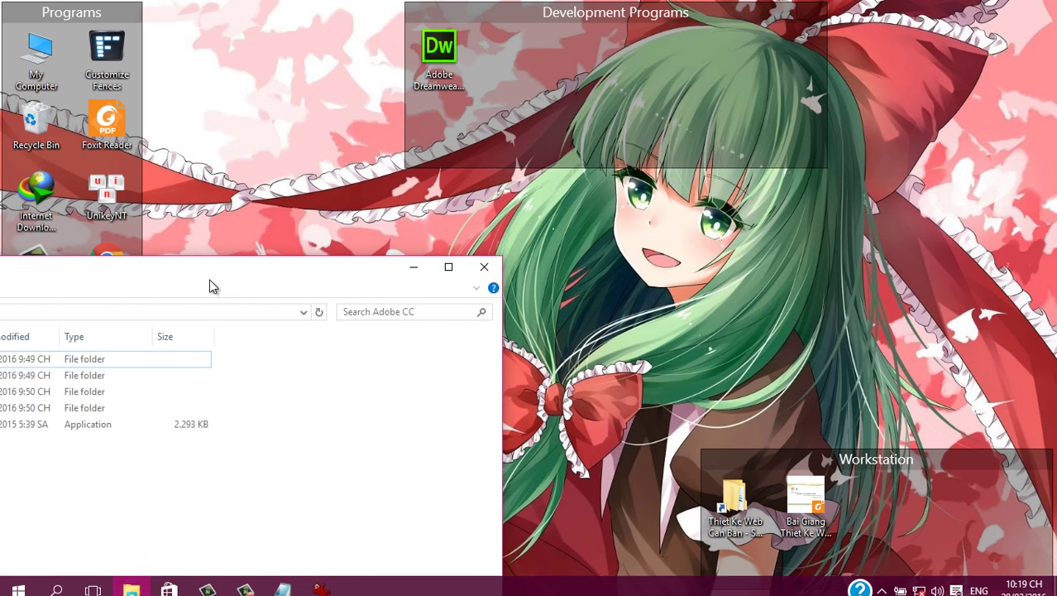
{"action": "left_click_drag", "start_coordinate": [171, 266], "coordinate": [627, 254]}
{"action": "left_click", "coordinate": [99, 294]}
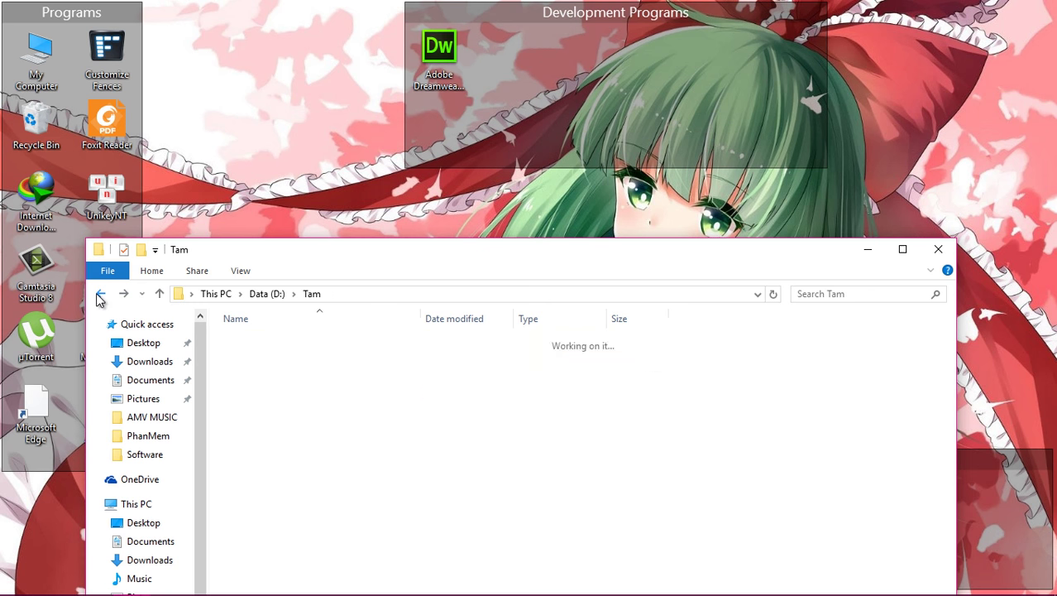
{"action": "double_click", "coordinate": [268, 374]}
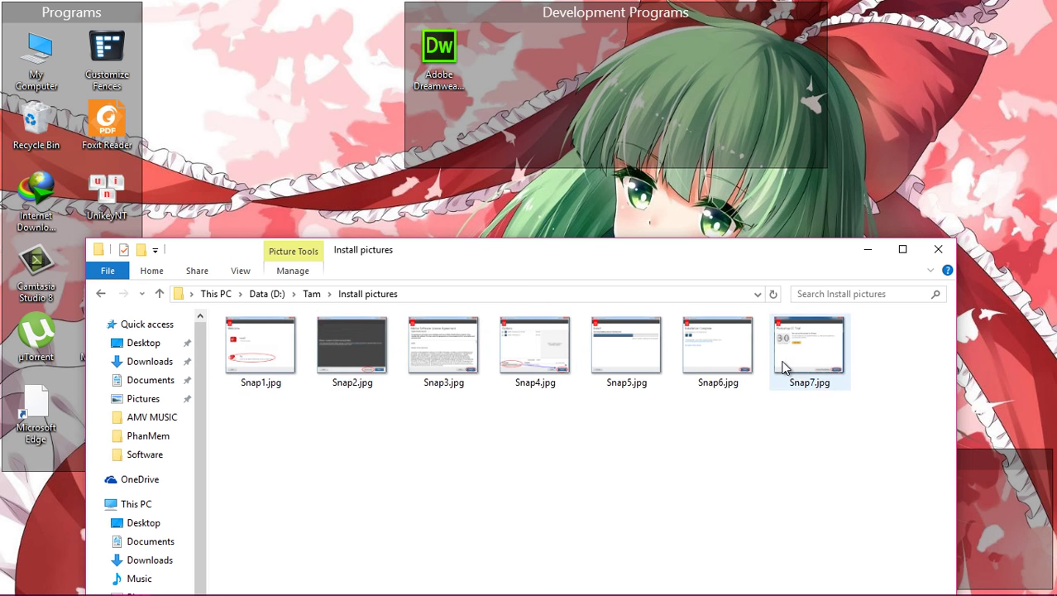
View Snap7.jpg and compare it with Snap6.jpg, and minimize the picture viewer.
{"action": "double_click", "coordinate": [798, 364]}
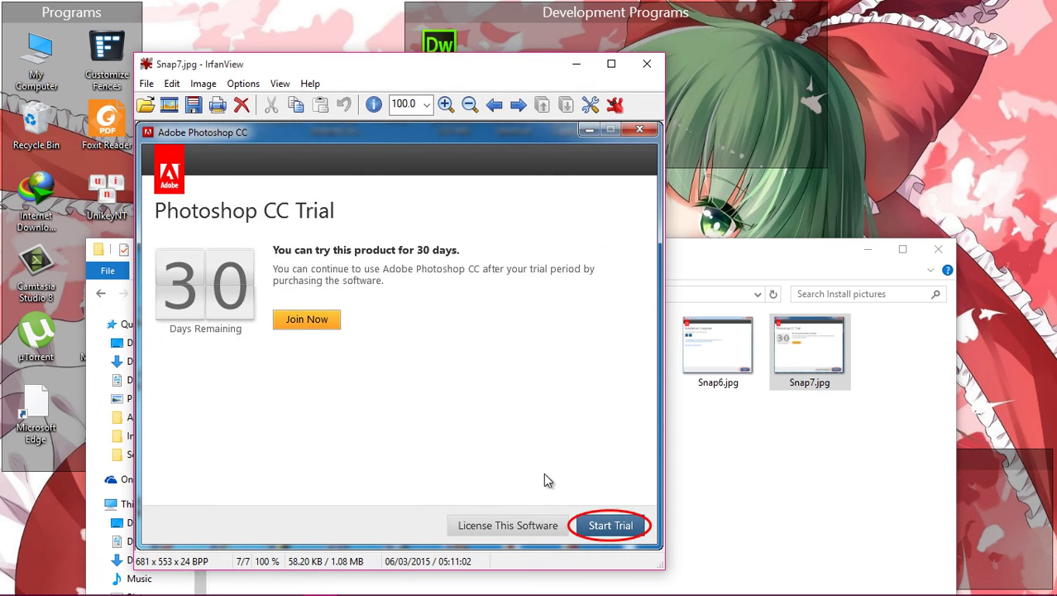
{"action": "left_click", "coordinate": [494, 105]}
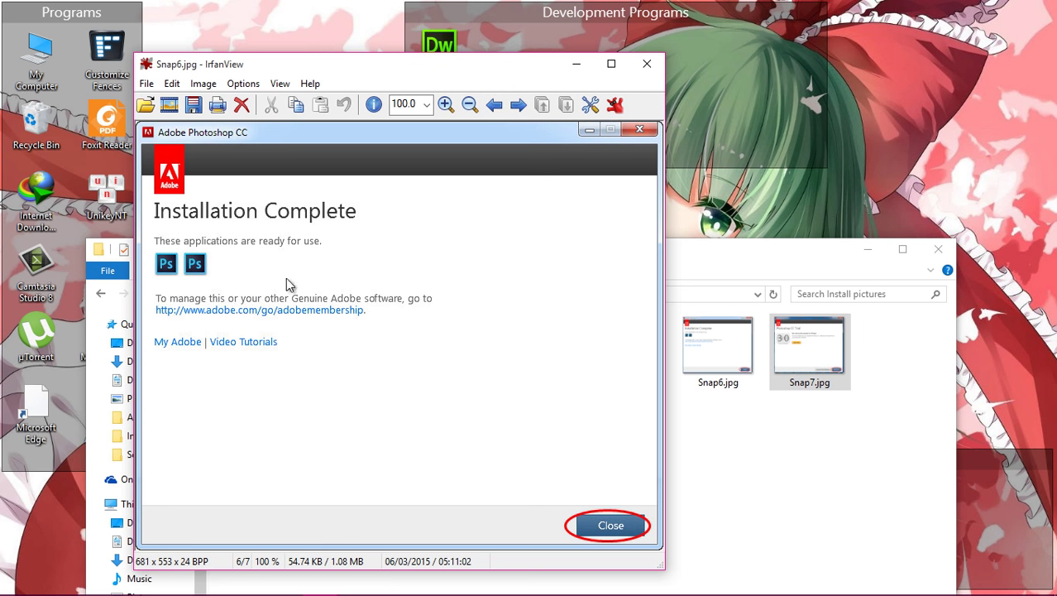
{"action": "left_click", "coordinate": [518, 105]}
{"action": "left_click", "coordinate": [576, 63]}
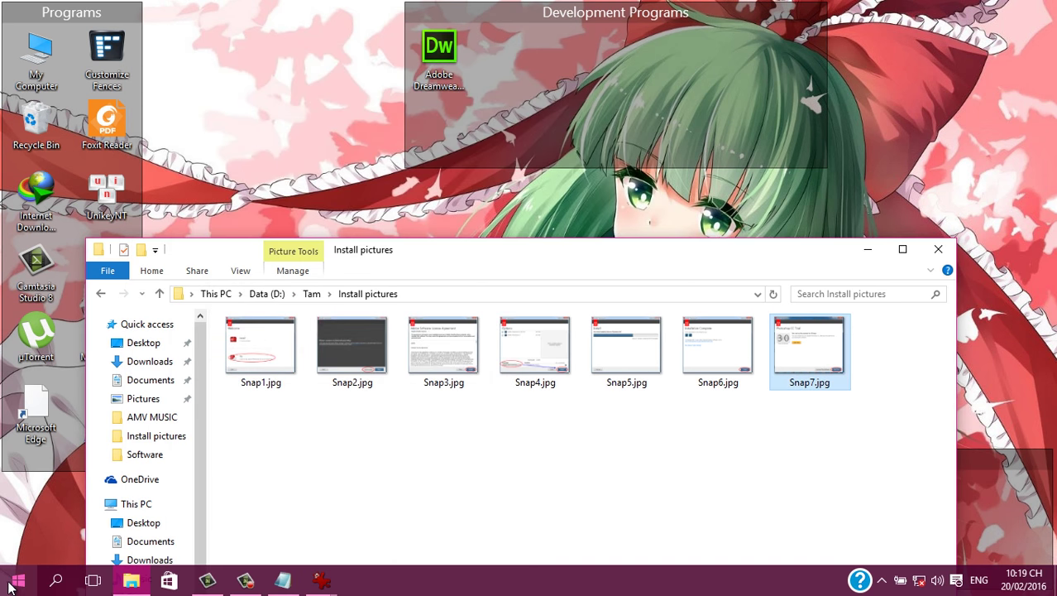
Create a desktop shortcut for Adobe Photoshop CC (64 Bit) and place it in the Development Programs group beside Dreamweaver.
{"action": "left_click", "coordinate": [12, 582]}
{"action": "left_click", "coordinate": [20, 512]}
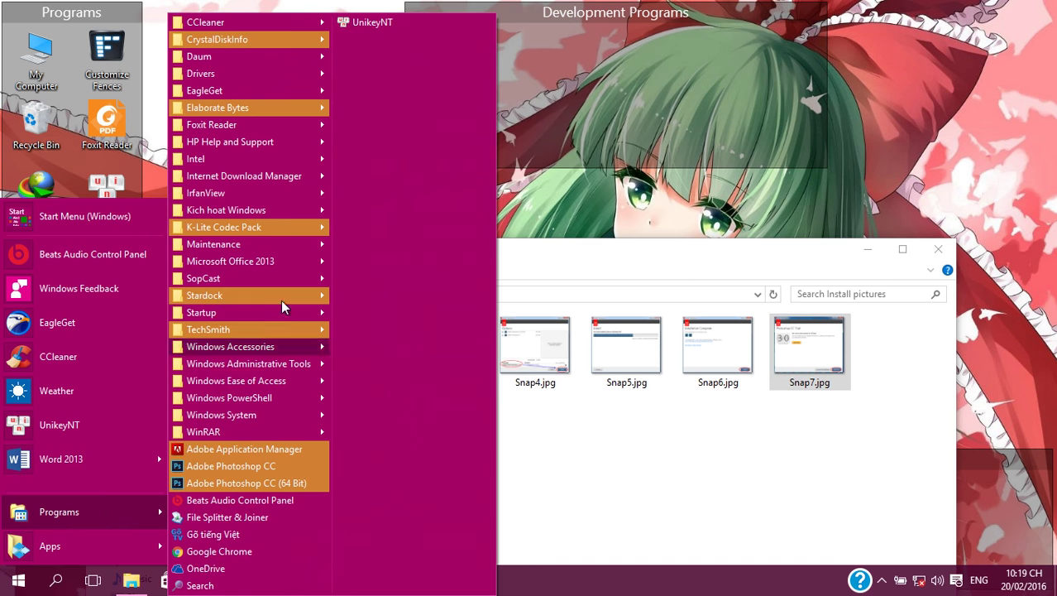
{"action": "right_click", "coordinate": [240, 482]}
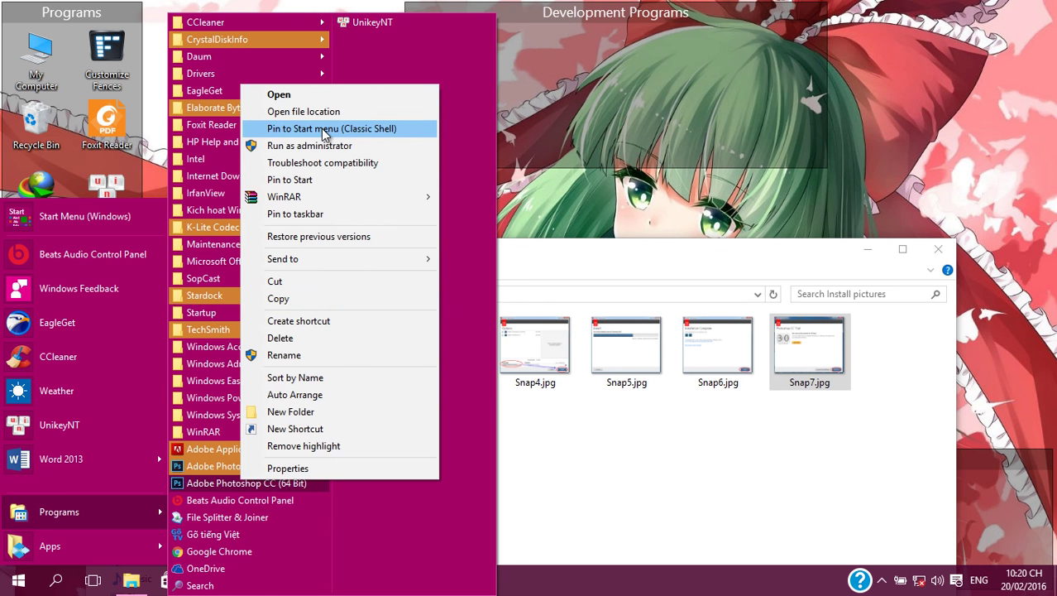
{"action": "mouse_move", "coordinate": [381, 259]}
{"action": "left_click", "coordinate": [484, 293]}
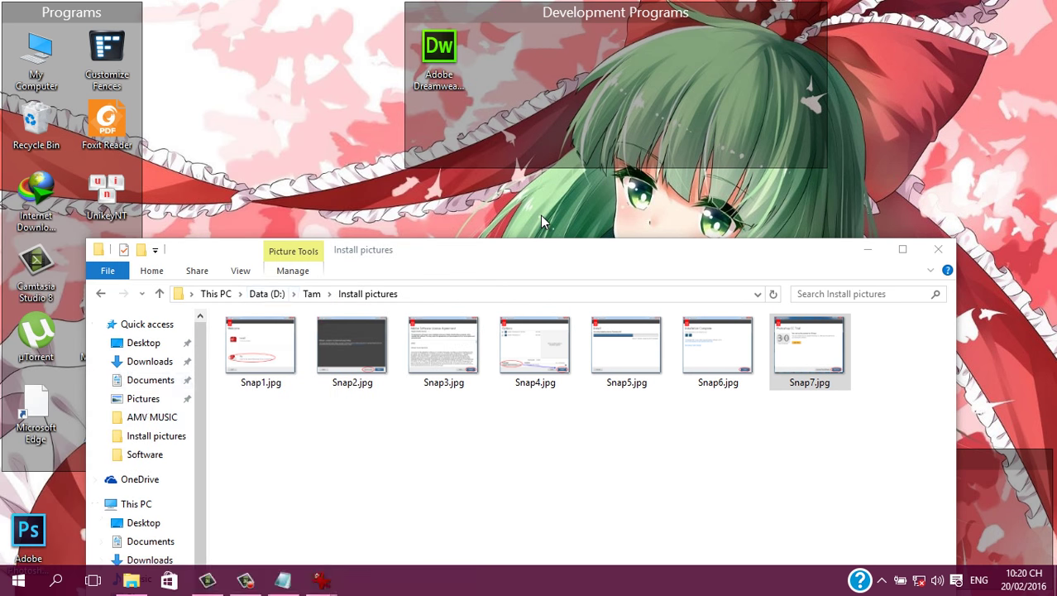
{"action": "left_click_drag", "start_coordinate": [29, 533], "coordinate": [509, 62]}
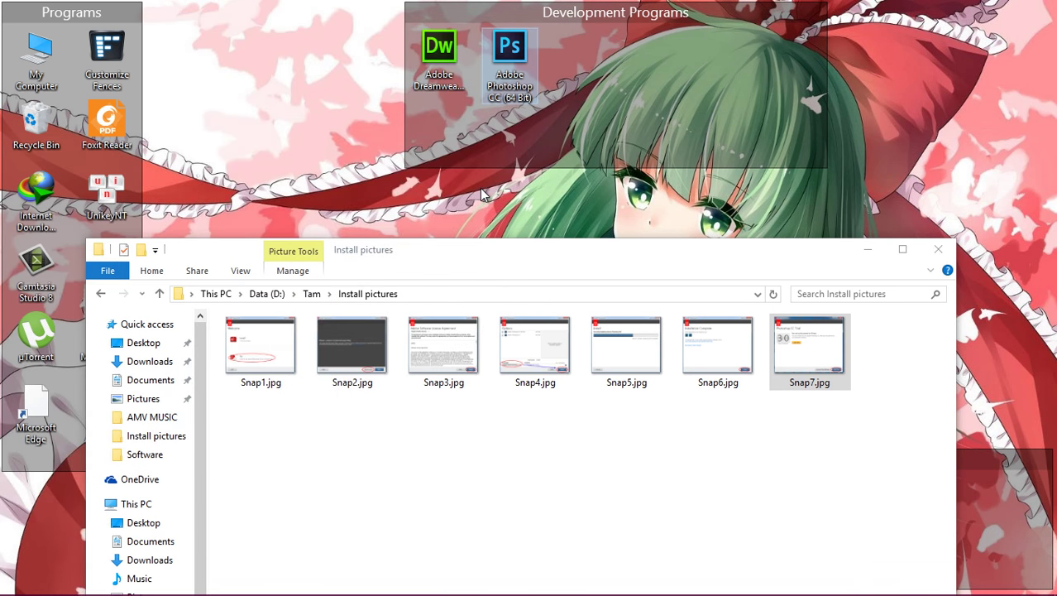
Launch Adobe Photoshop CC (64 Bit) from the desktop and open Snap7.jpg from the Install pictures folder as a reference.
{"action": "left_click_drag", "start_coordinate": [468, 258], "coordinate": [497, 161]}
{"action": "double_click", "coordinate": [513, 50]}
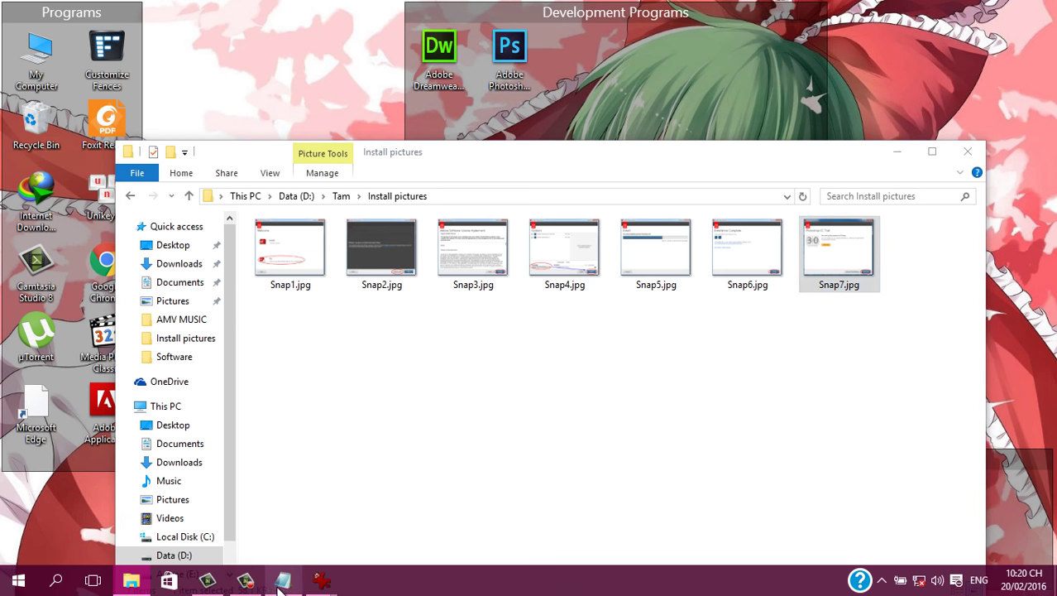
{"action": "left_click", "coordinate": [264, 580]}
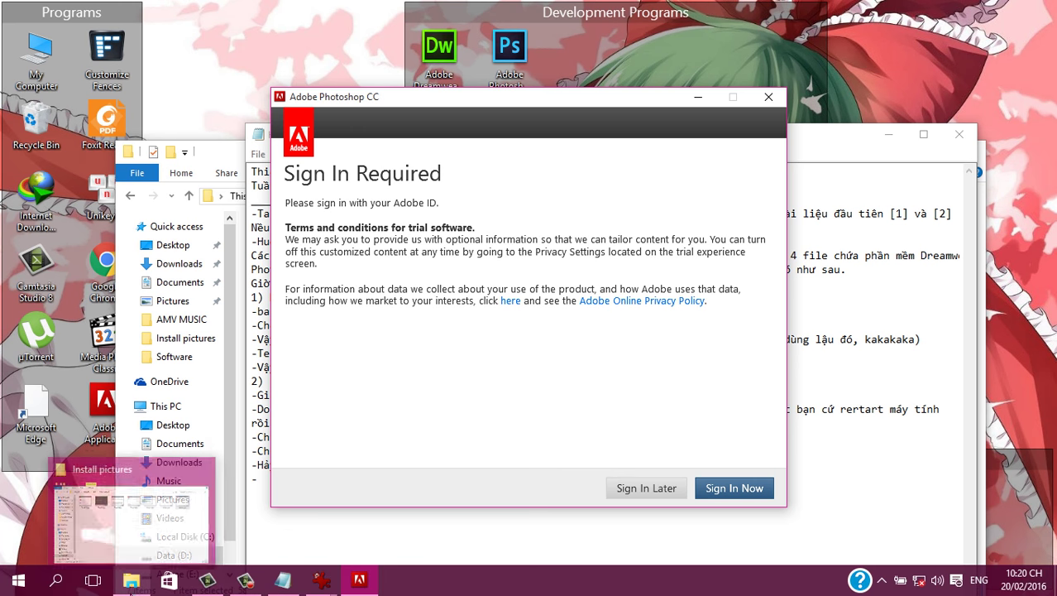
{"action": "left_click", "coordinate": [132, 584]}
{"action": "double_click", "coordinate": [830, 273]}
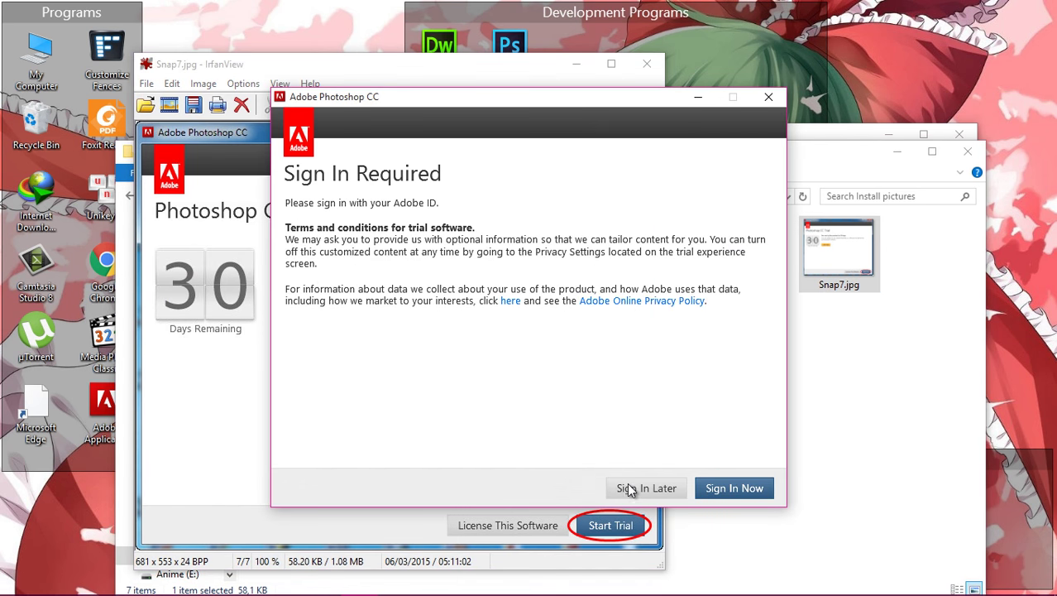
Start the Photoshop CC trial with sign-in postponed, and close Photoshop once its workspace has loaded.
{"action": "left_click", "coordinate": [628, 486]}
{"action": "left_click", "coordinate": [739, 489]}
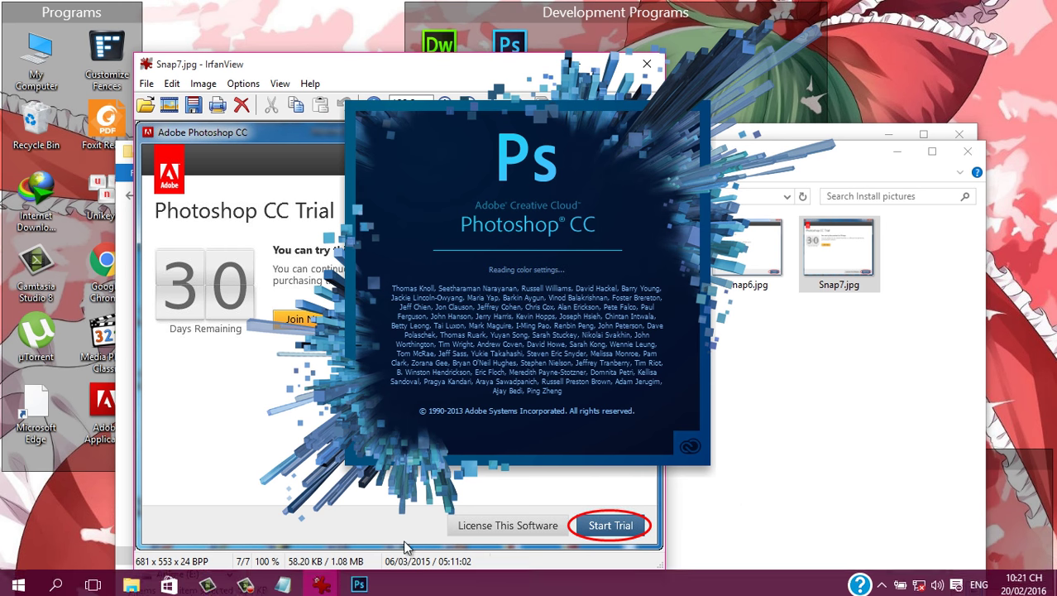
{"action": "left_click", "coordinate": [284, 583]}
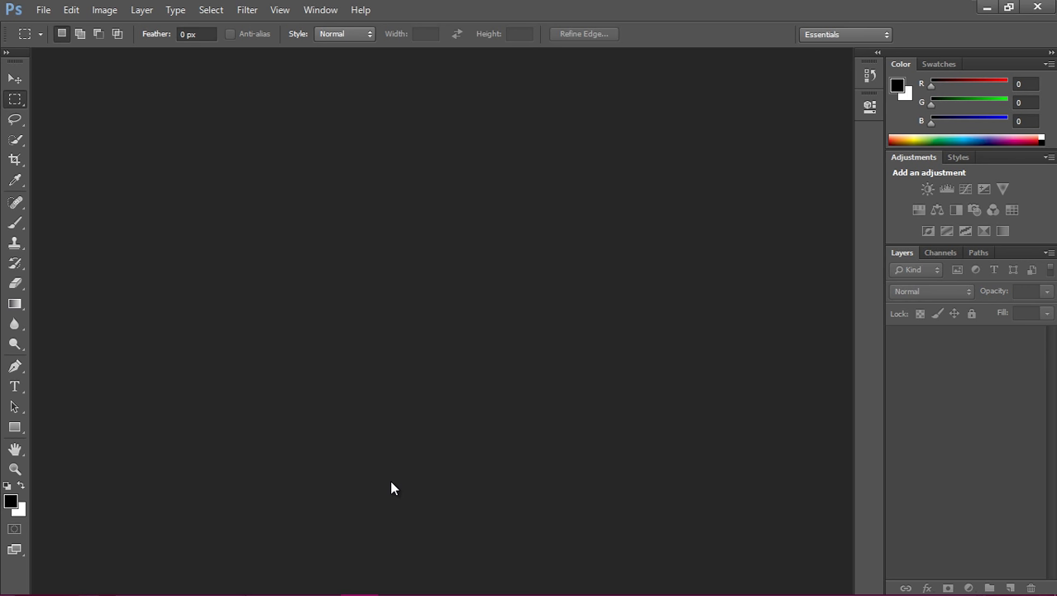
{"action": "left_click", "coordinate": [1038, 8]}
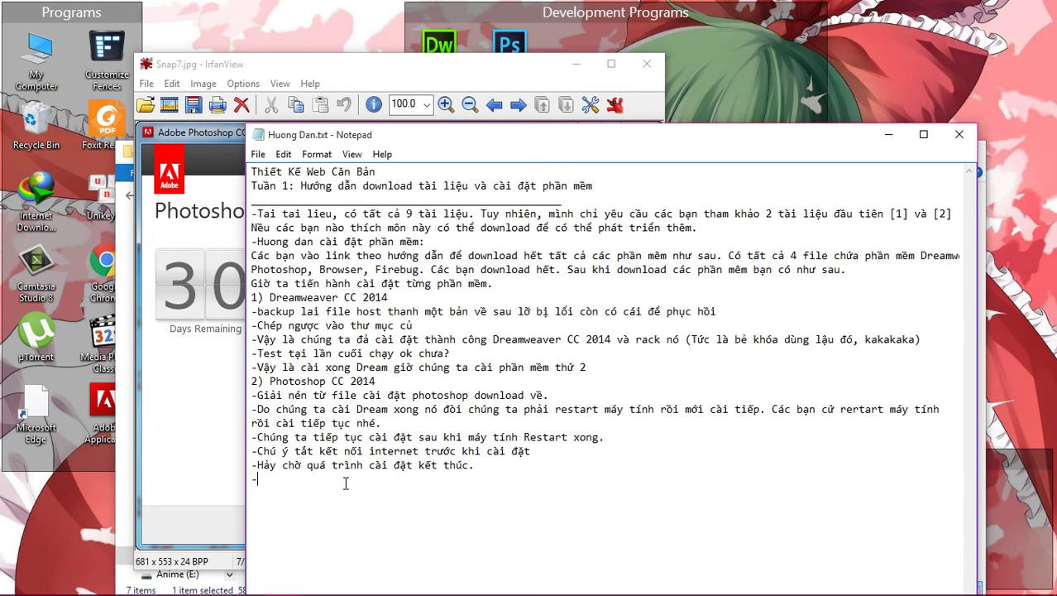
Complete the last bullet in Huong Dan.txt with "Chọn trial sau đó đóng chương trình lại." and start a new line.
{"action": "type", "text": "hon"}
{"action": "type", "text": " trial "}
{"action": "type", "text": "sau đó đong"}
{"action": "type", "text": " chương trình lại."}
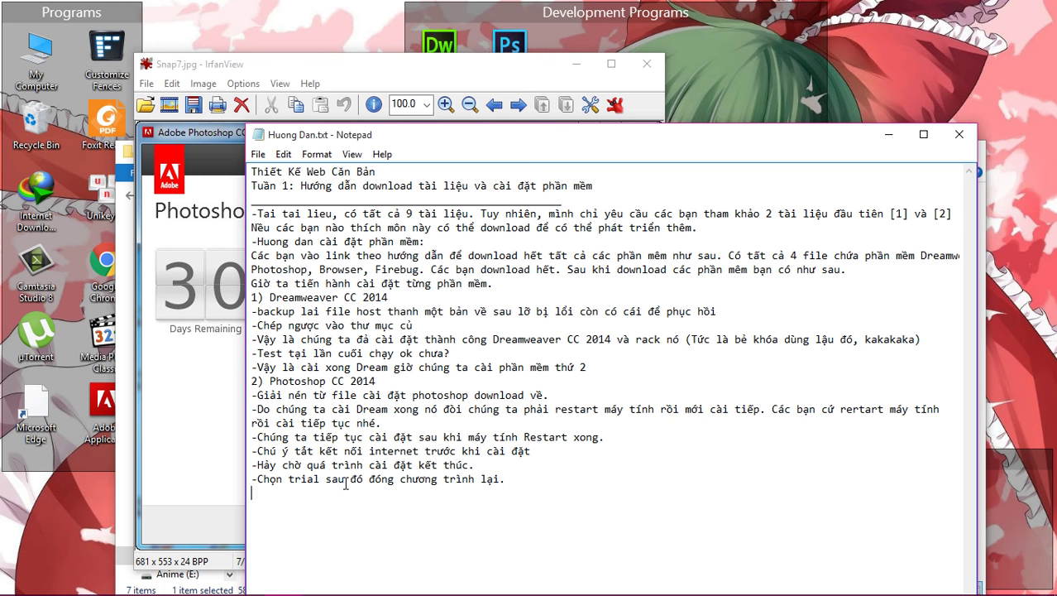
Add the note line "-Sau đó ta tiến hành rack chương trình." at the end of Huong Dan.txt.
{"action": "type", "text": "u đó ta tie"}
{"action": "type", "text": "n hanh "}
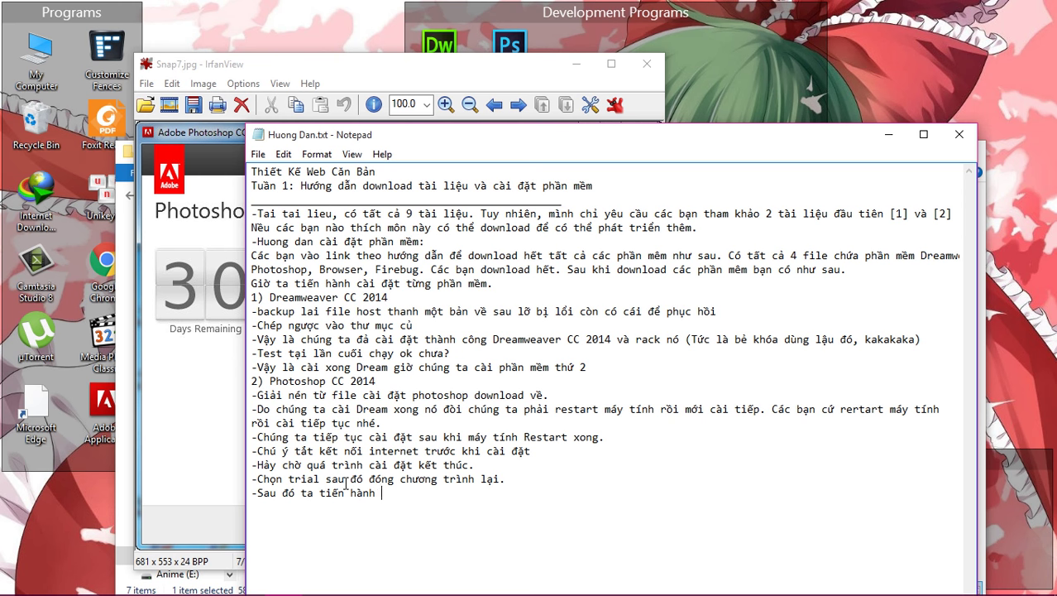
{"action": "type", "text": "rack chương tring"}
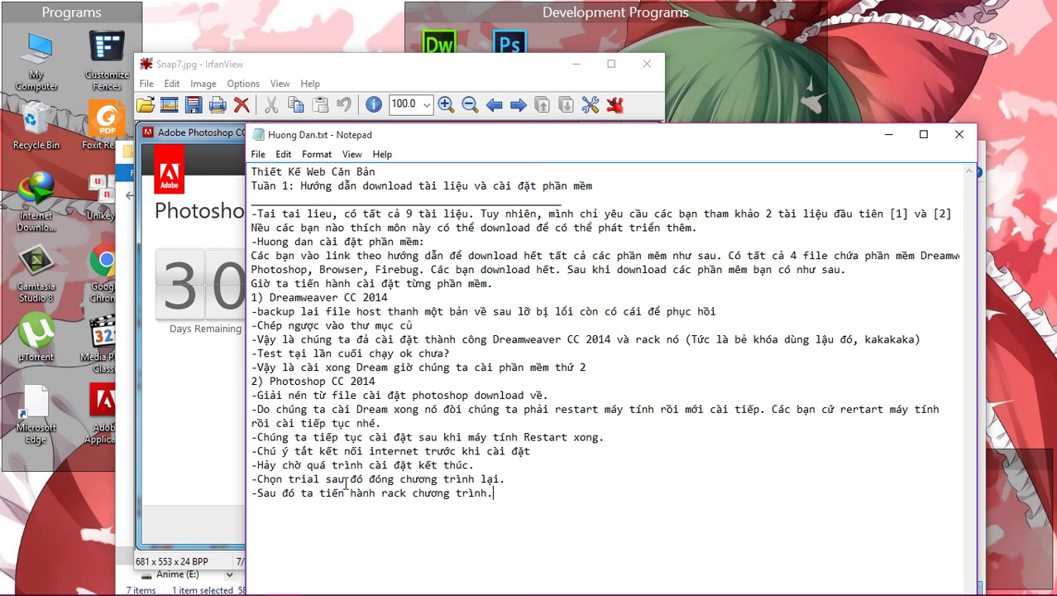
Close the Snap7.jpg image, open the crack folder in D:\Tam, and view the Patch.Steps.jpg instructions.
{"action": "left_click", "coordinate": [333, 66]}
{"action": "left_click", "coordinate": [647, 63]}
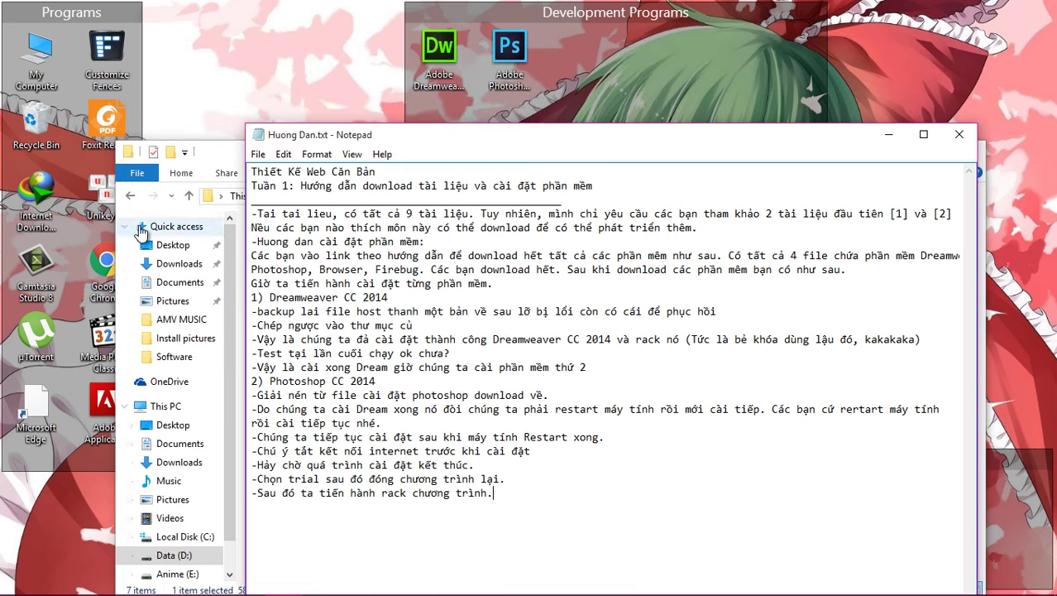
{"action": "left_click", "coordinate": [238, 156]}
{"action": "left_click", "coordinate": [130, 196]}
{"action": "double_click", "coordinate": [282, 259]}
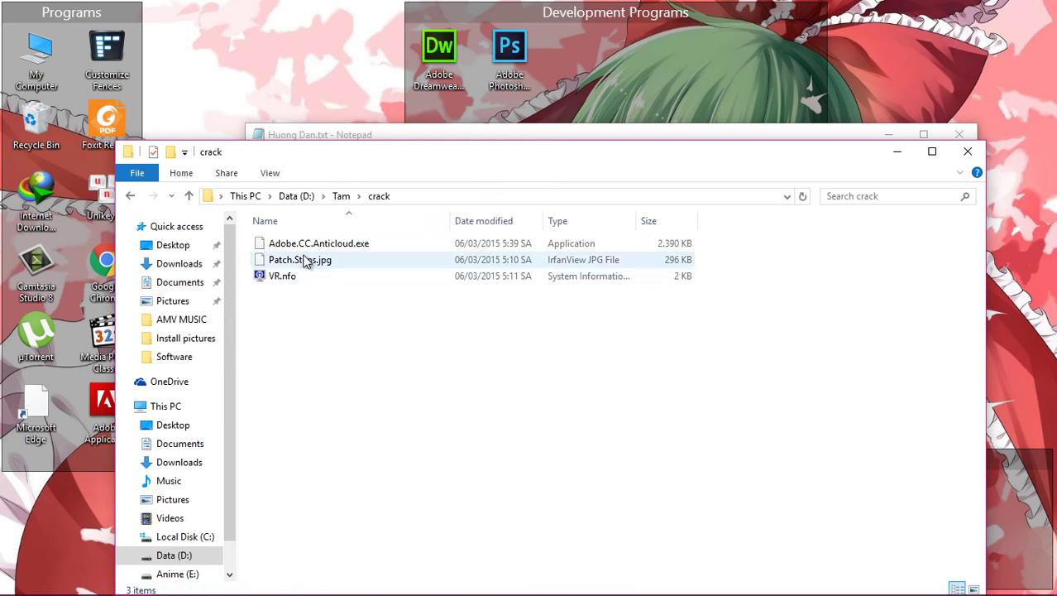
{"action": "double_click", "coordinate": [321, 261]}
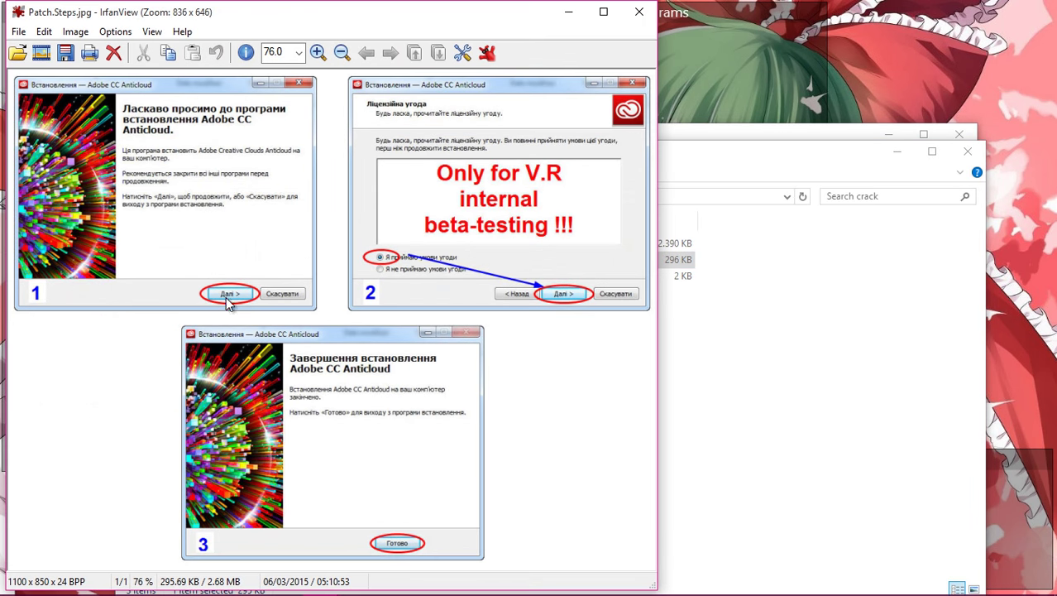
{"action": "left_click", "coordinate": [638, 12]}
Run Adobe.CC.Anticloud.exe, accept its licence agreement, finish the installation and close the crack folder.
{"action": "right_click", "coordinate": [338, 246]}
{"action": "left_click", "coordinate": [376, 277]}
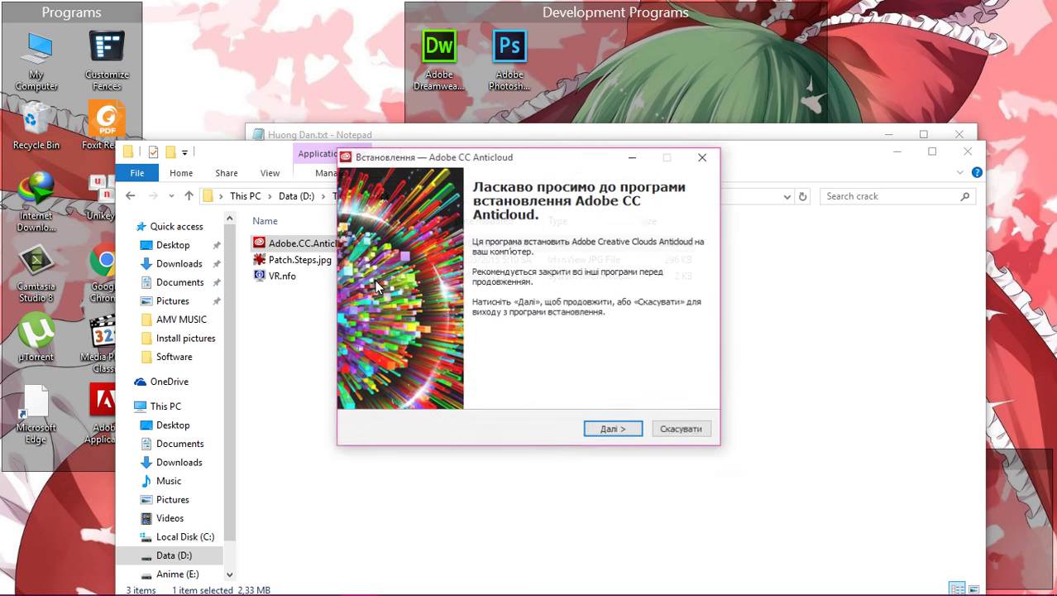
{"action": "left_click", "coordinate": [609, 429]}
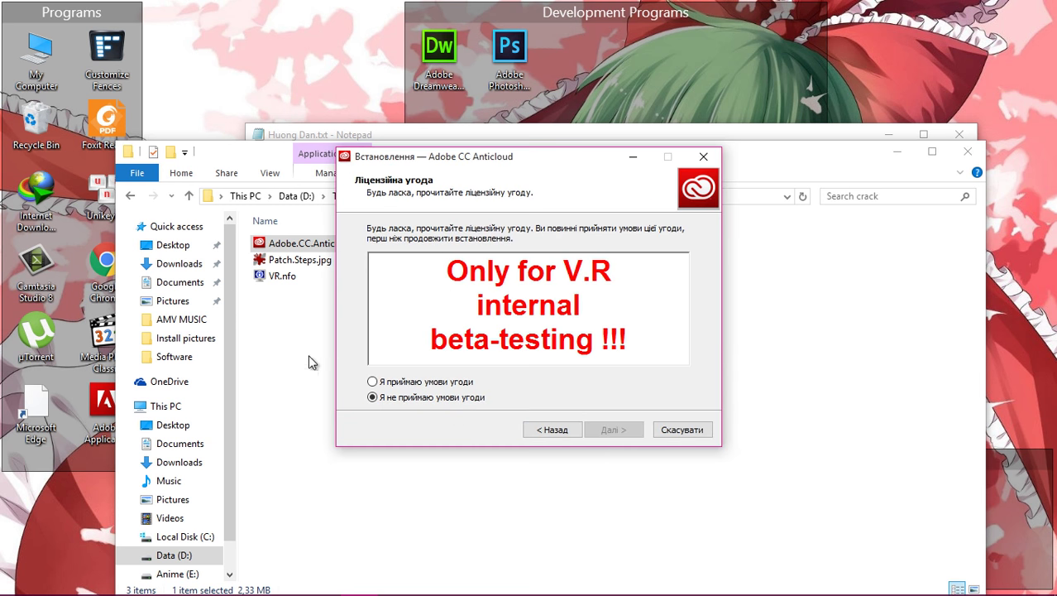
{"action": "left_click", "coordinate": [429, 383]}
{"action": "left_click", "coordinate": [610, 431]}
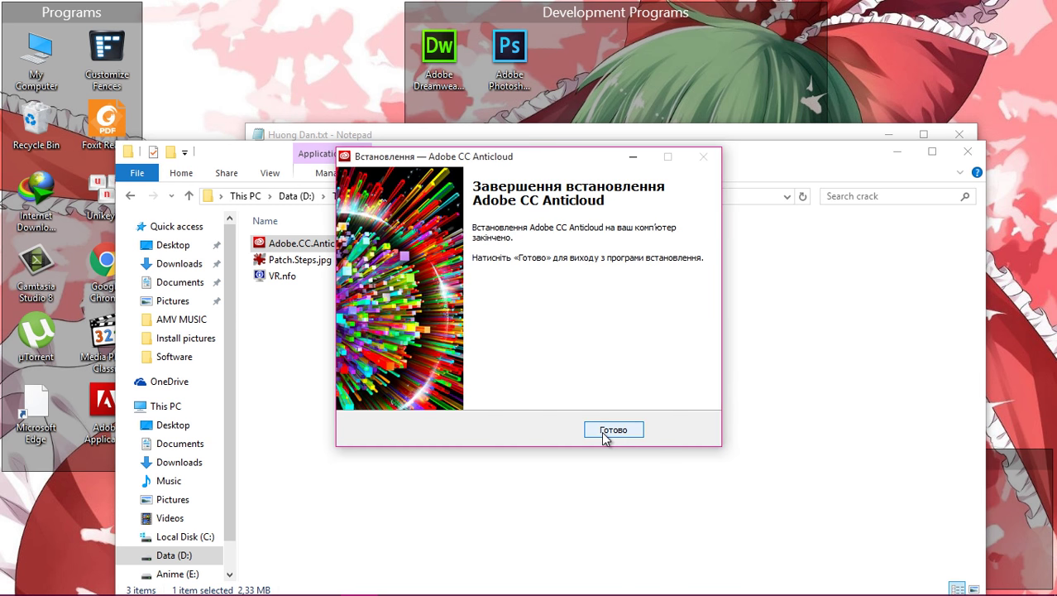
{"action": "left_click", "coordinate": [613, 430]}
{"action": "left_click", "coordinate": [967, 151]}
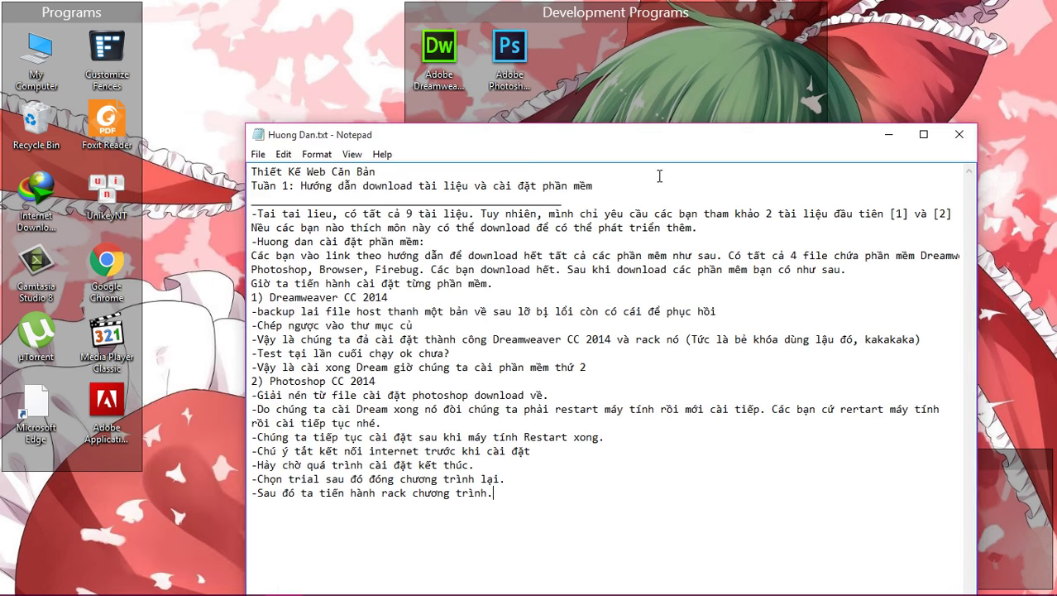
Add the note line "-Quá trình rack thành công, test lại lần cuối chạy có ok không?" to Huong Dan.txt.
{"action": "left_click_drag", "start_coordinate": [671, 147], "coordinate": [715, 152]}
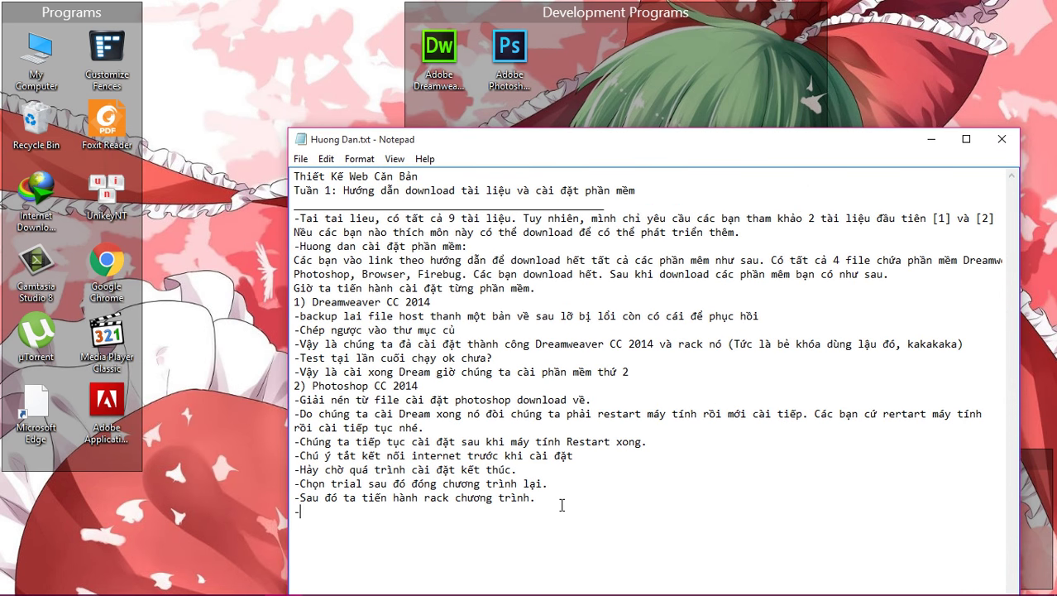
{"action": "type", "text": "uá trình rack thành cô"}
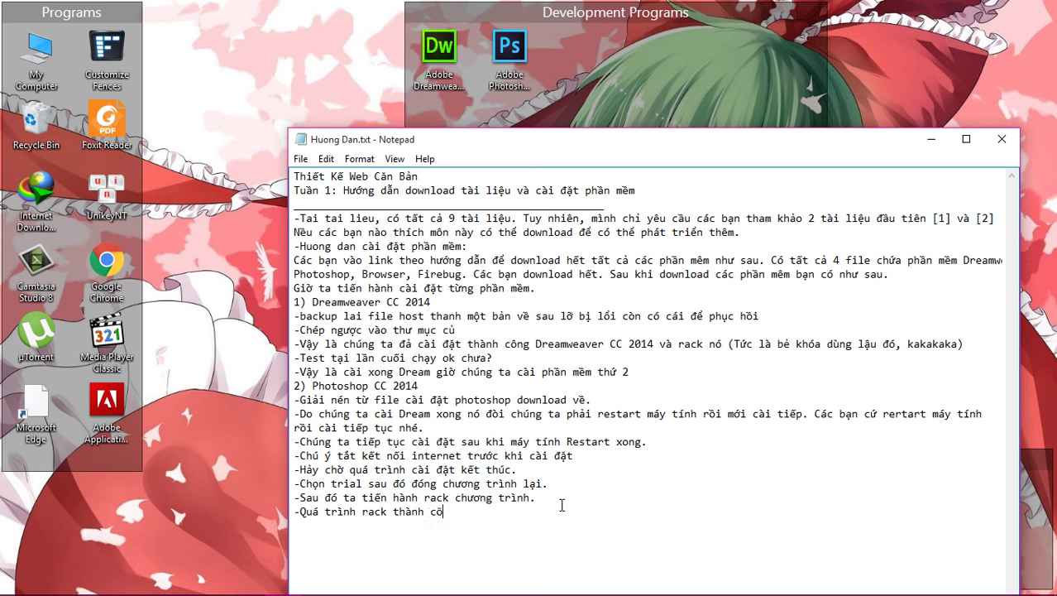
{"action": "type", "text": "ng, test lại 1"}
{"action": "type", "text": "ần cuối c"}
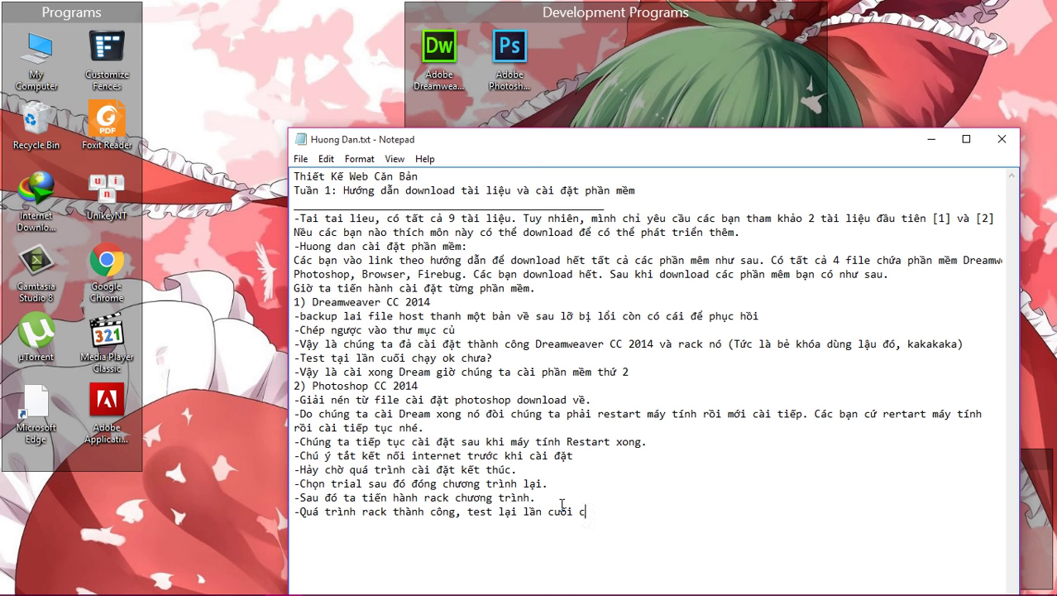
{"action": "type", "text": "hạy có ok không?"}
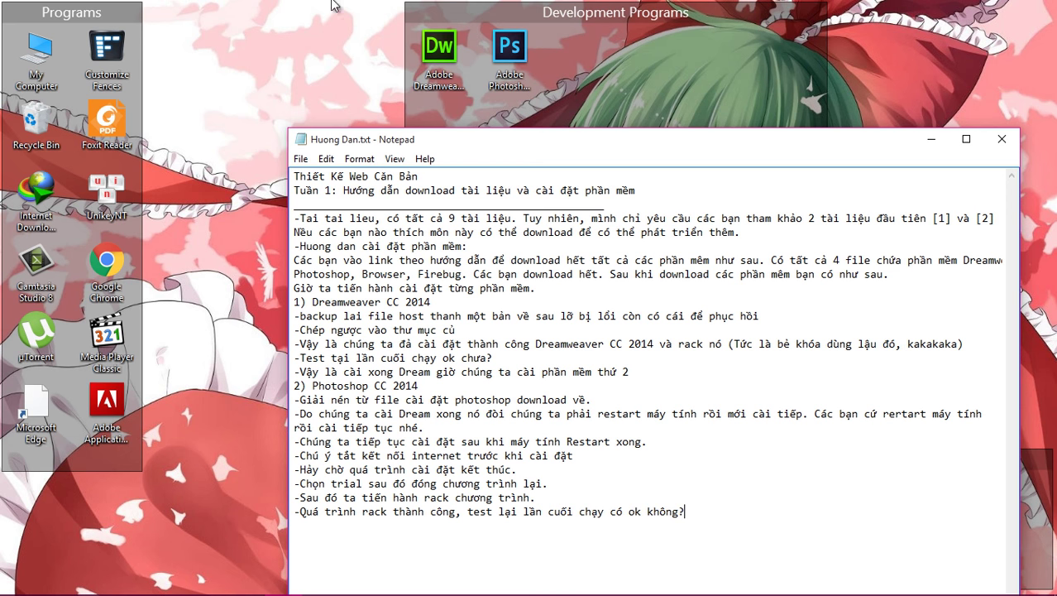
Launch Adobe Photoshop CC from the desktop to test that it runs, and close it.
{"action": "double_click", "coordinate": [508, 50]}
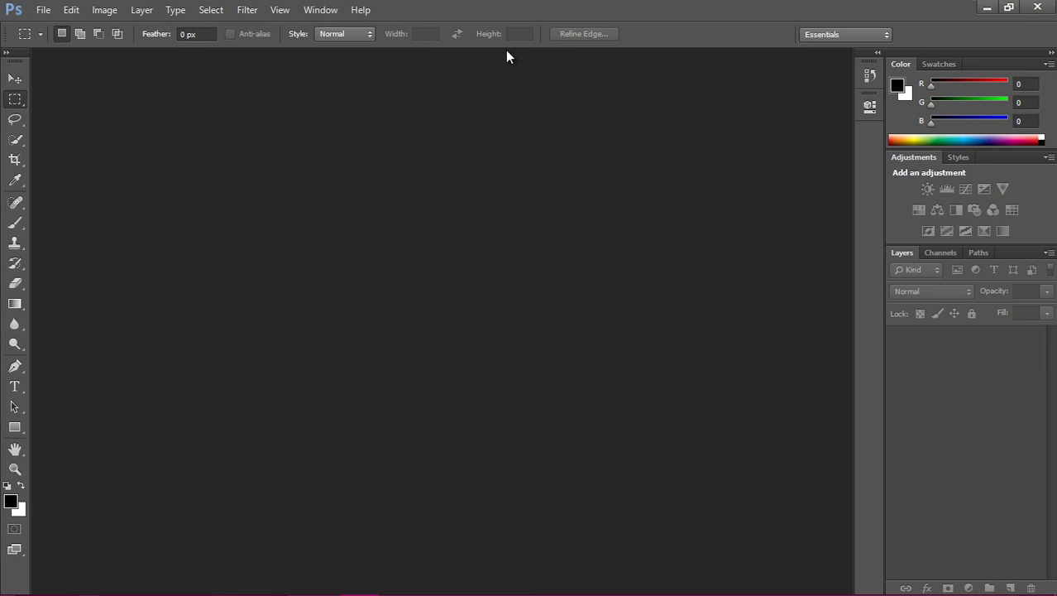
{"action": "left_click", "coordinate": [1037, 7]}
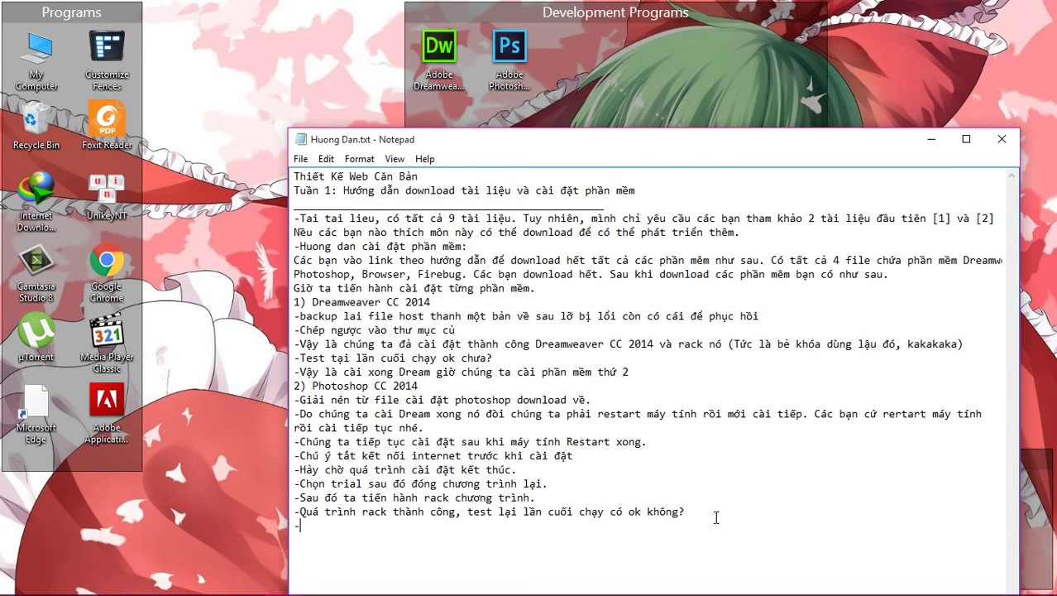
Add the note lines "-Quá trình kết thúc cài đặt photoshop." and "-Chúng ta chuyển sang cài đặt các trình duyệt.".
{"action": "type", "text": "Quá trình kết thuc cài đặt "}
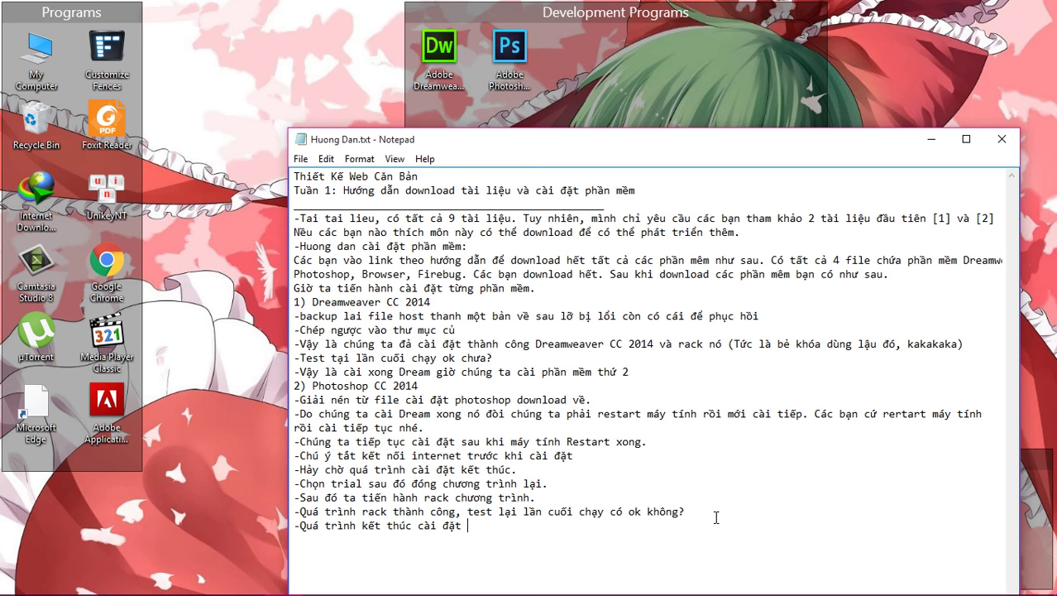
{"action": "type", "text": "photoshop.Chúng ta"}
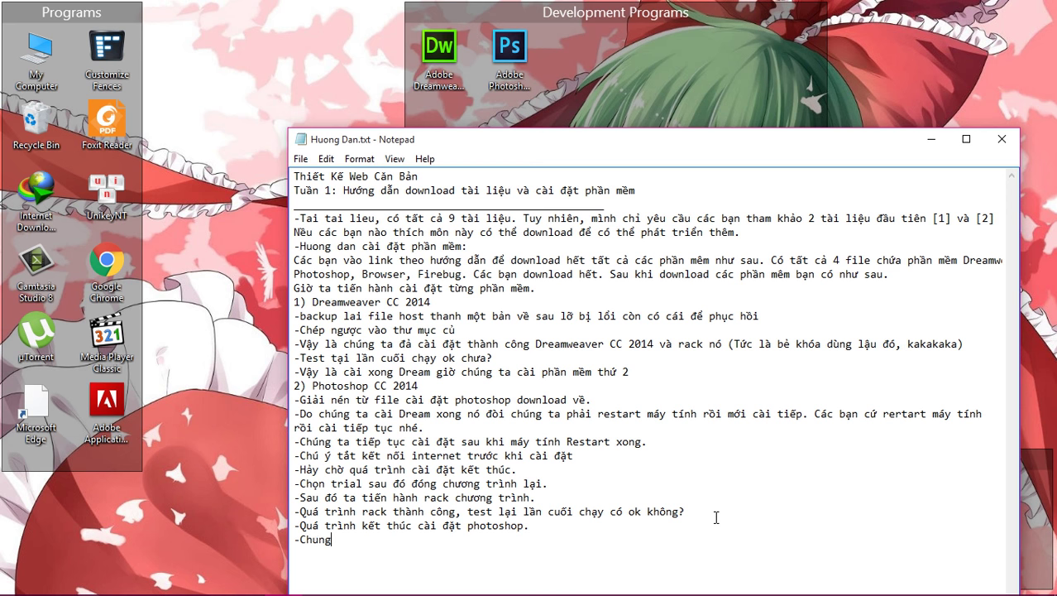
{"action": "type", "text": " c"}
{"action": "type", "text": "huyên"}
{"action": "type", "text": " sang c"}
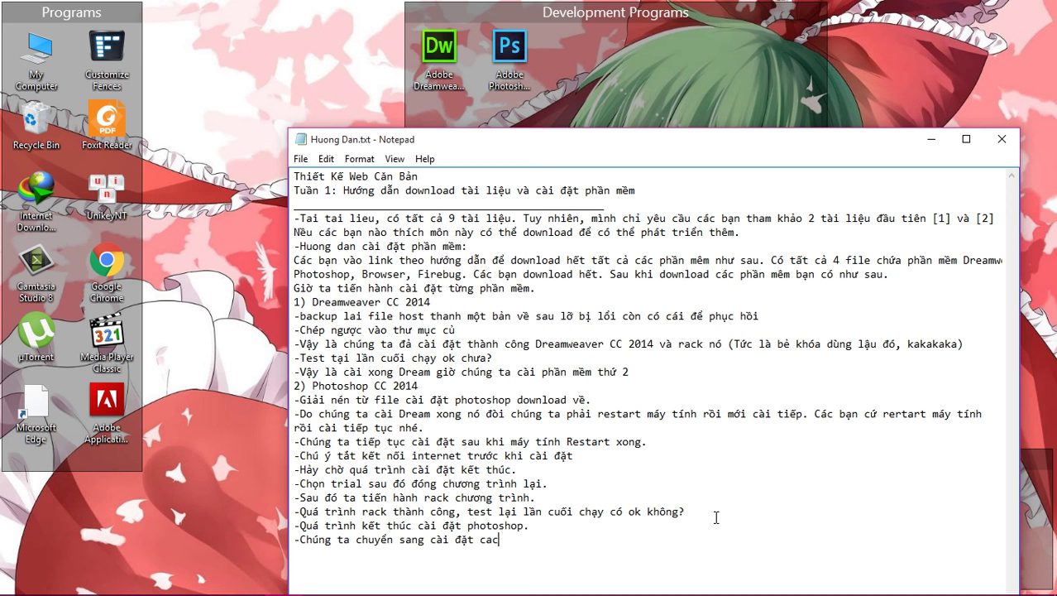
{"action": "type", "text": "ài đặt các trình duyệt."}
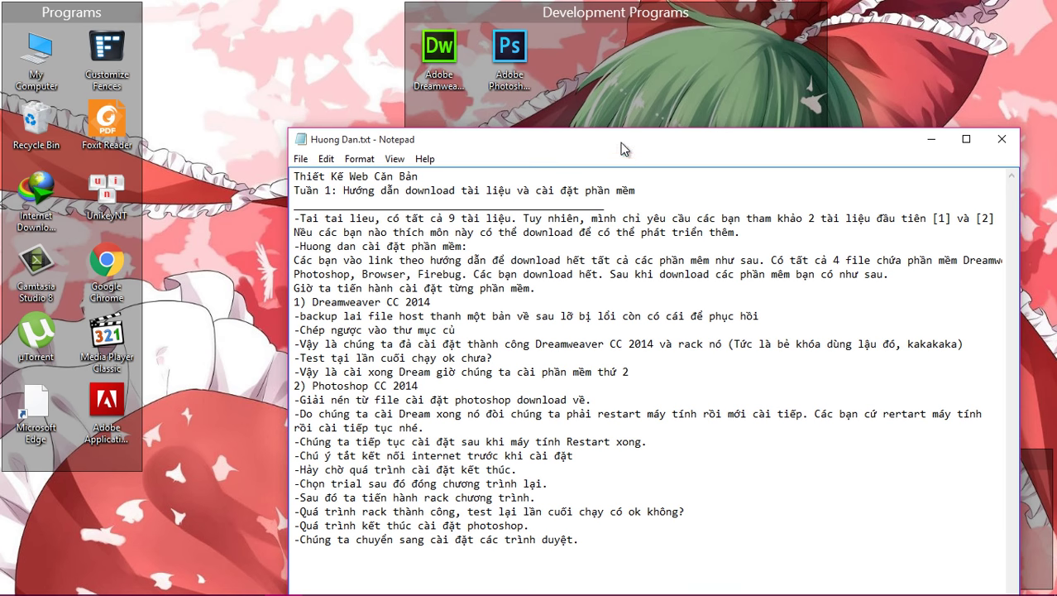
Add the heading "3) Cài đặt Browser" and the line "-Giải nén file cài đặt doawnload được." to the notes.
{"action": "left_click_drag", "start_coordinate": [625, 149], "coordinate": [584, 68]}
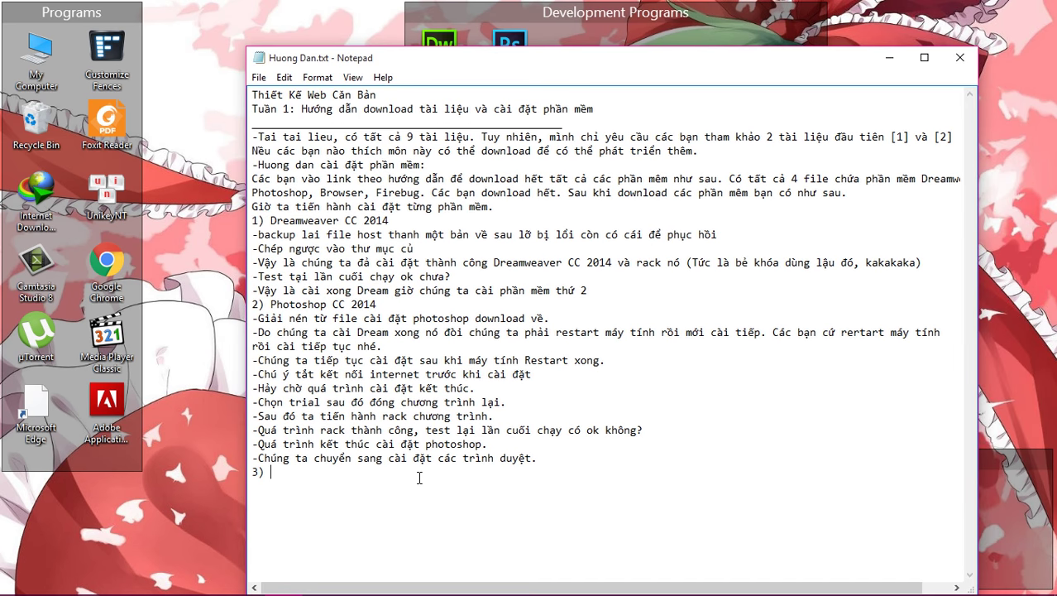
{"action": "type", "text": "Cài đặt Browser"}
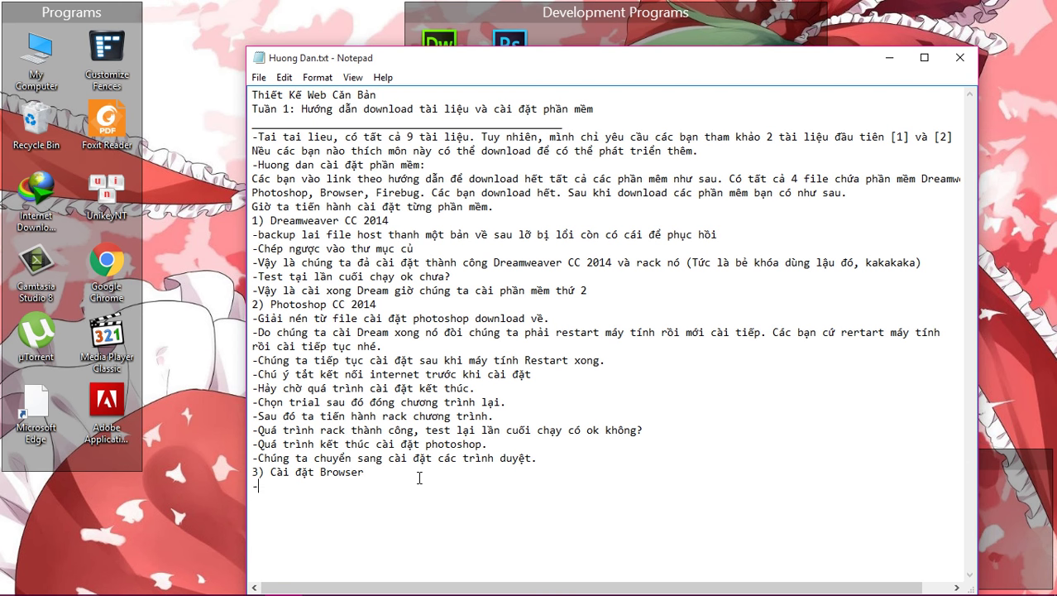
{"action": "type", "text": "Giải nén file cài đa"}
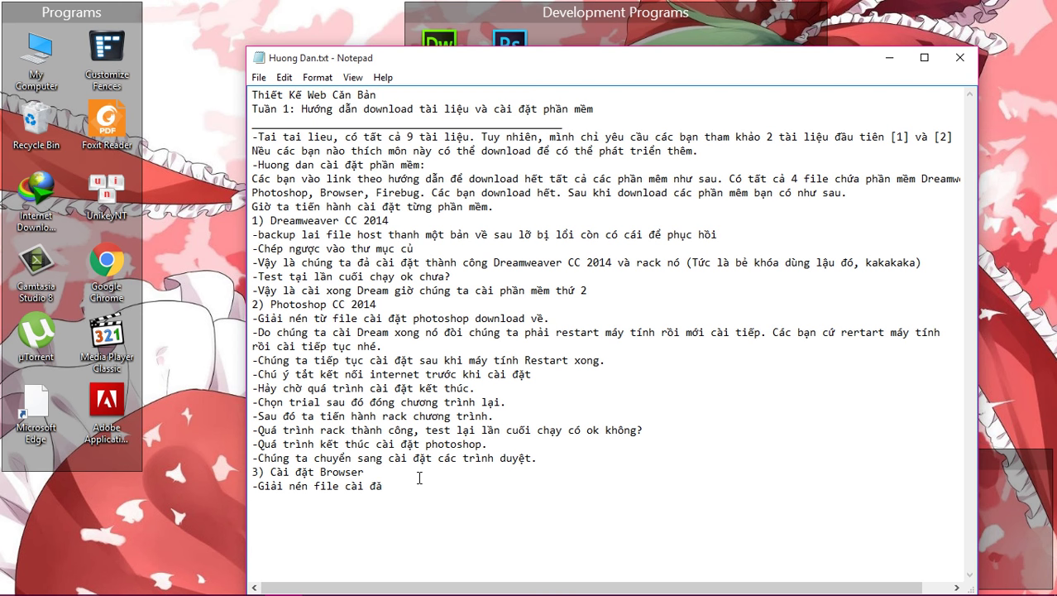
{"action": "type", "text": "t doawnload đuowcj"}
{"action": "key", "text": "BackSpace"}
{"action": "key", "text": "BackSpace"}
{"action": "key", "text": "BackSpace"}
{"action": "key", "text": "BackSpace"}
{"action": "key", "text": "BackSpace"}
{"action": "type", "text": "u7oo7"}
Minimize the notes and open the Software folder of Thiet Ke Web Can Ban, with [3] Browser.rar selected.
{"action": "left_click", "coordinate": [889, 58]}
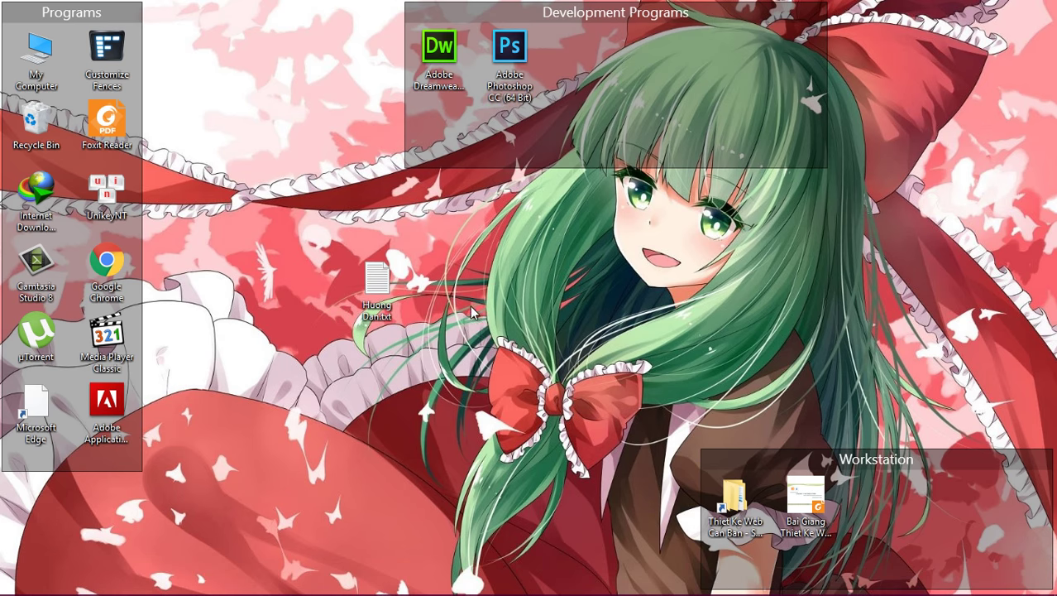
{"action": "double_click", "coordinate": [735, 500]}
{"action": "double_click", "coordinate": [297, 170]}
{"action": "left_click", "coordinate": [316, 137]}
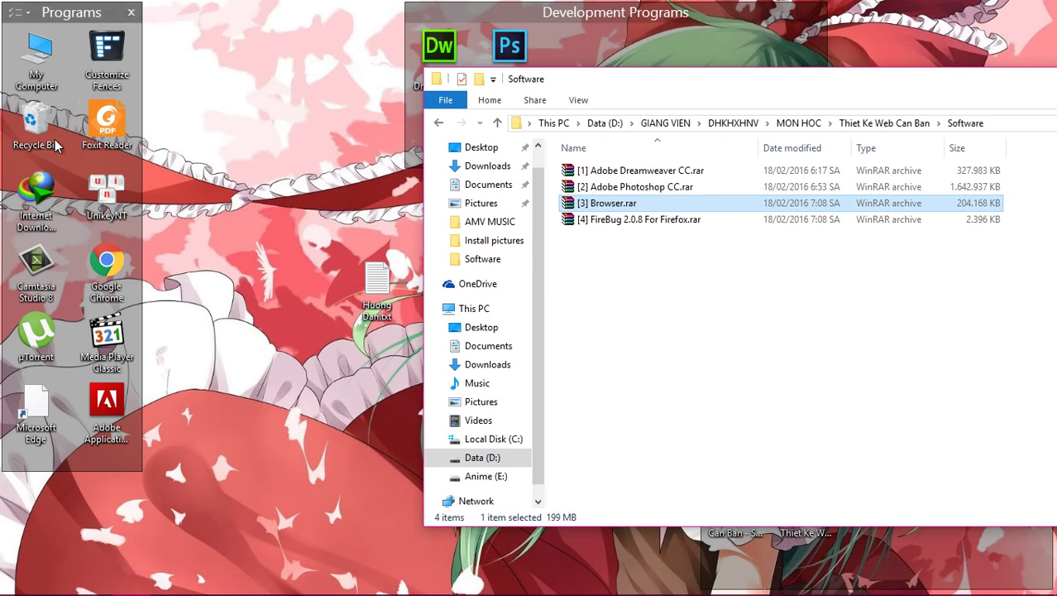
Delete everything in D:\Tam, closing the open Snap6.jpg and Snap7.jpg images that block the Install pictures folder.
{"action": "double_click", "coordinate": [33, 124]}
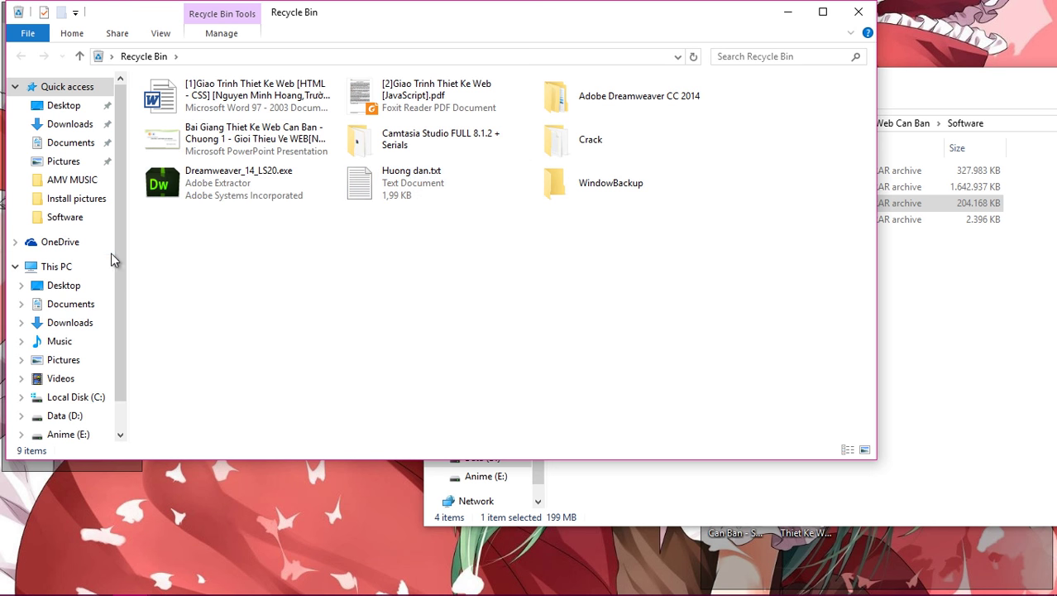
{"action": "scroll", "coordinate": [71, 364], "scroll_direction": "down", "scroll_amount": 1}
{"action": "left_click", "coordinate": [71, 371]}
{"action": "double_click", "coordinate": [185, 146]}
{"action": "left_click_drag", "start_coordinate": [255, 288], "coordinate": [172, 102]}
{"action": "right_click", "coordinate": [172, 102]}
{"action": "left_click", "coordinate": [201, 285]}
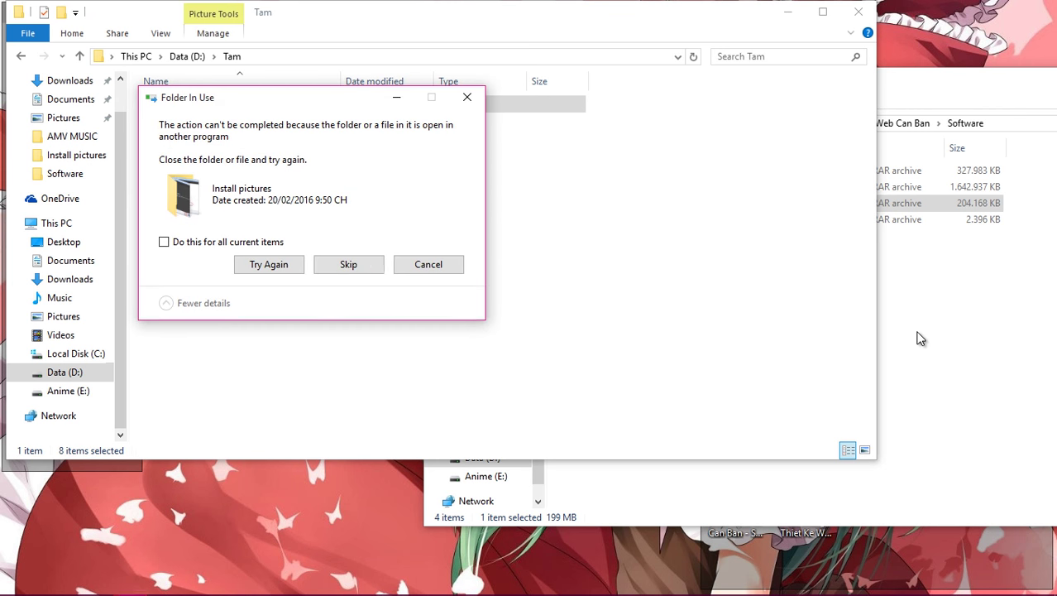
{"action": "left_click", "coordinate": [263, 269]}
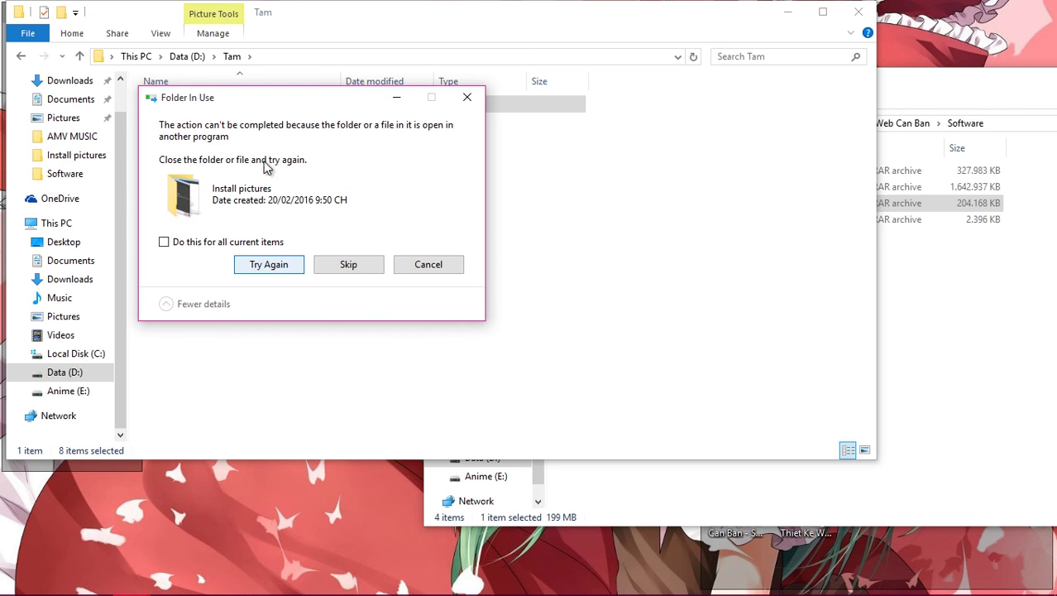
{"action": "mouse_move", "coordinate": [275, 587]}
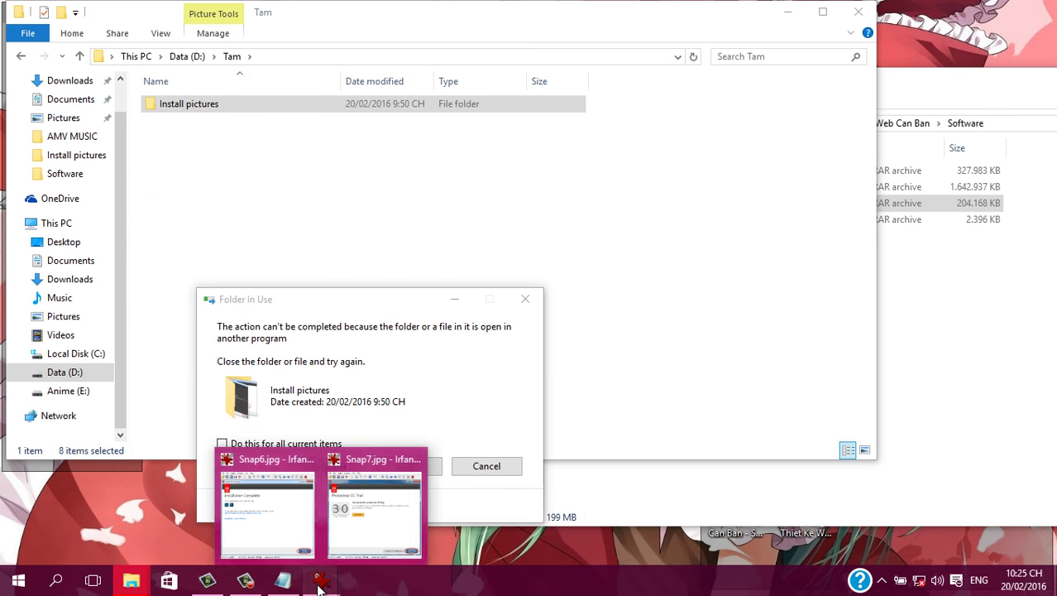
{"action": "left_click", "coordinate": [307, 455]}
{"action": "left_click", "coordinate": [330, 467]}
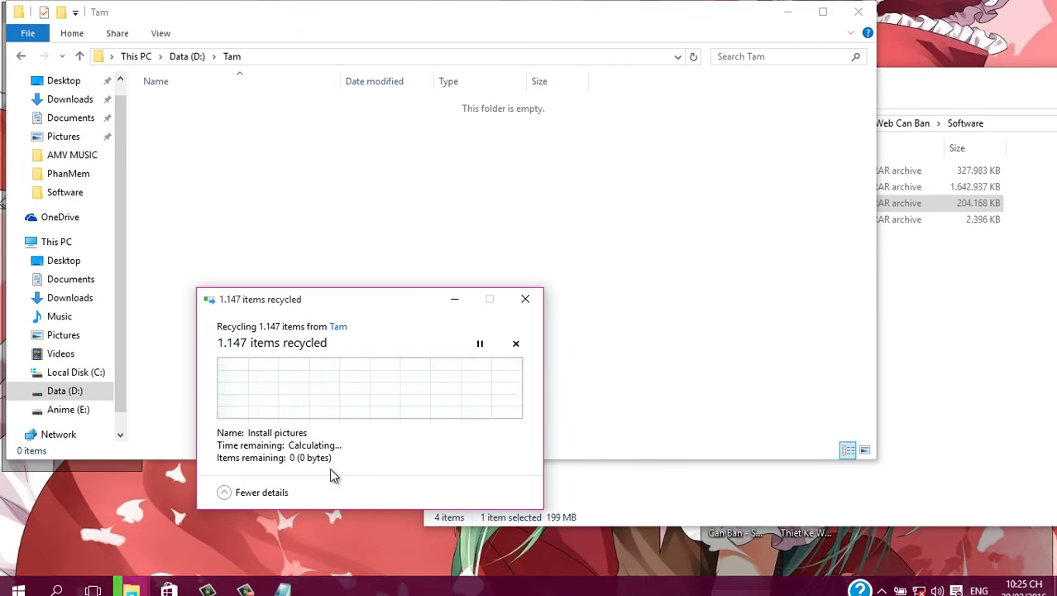
Extract all browser installers from [3] Browser.rar into the D:\Tam folder.
{"action": "left_click", "coordinate": [904, 300]}
{"action": "double_click", "coordinate": [615, 207]}
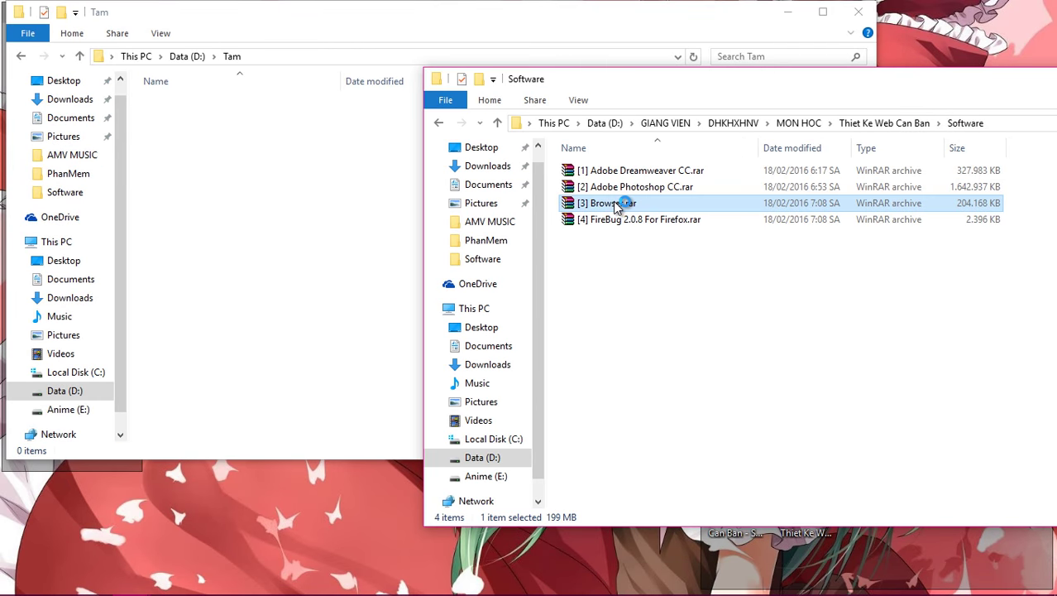
{"action": "key", "text": "ctrl+a"}
{"action": "left_click_drag", "start_coordinate": [457, 333], "coordinate": [299, 236]}
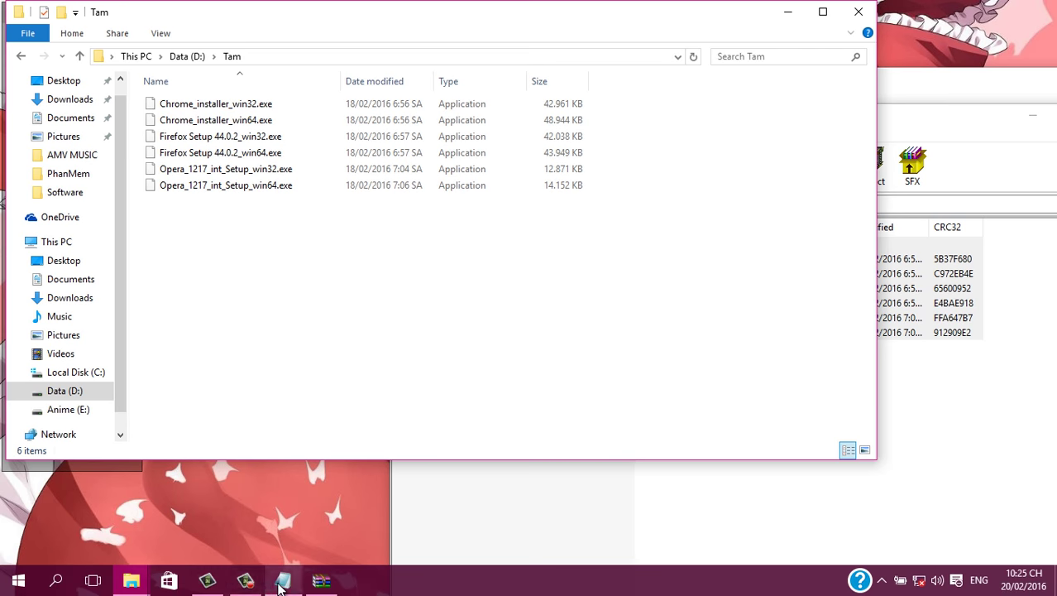
Add the line "-Mình cung cấp cho bạn file cài đặt của 3 trình duyệt là firefox, chrome, opera" to the Huong Dan.txt notes.
{"action": "left_click", "coordinate": [280, 583]}
{"action": "left_click_drag", "start_coordinate": [446, 101], "coordinate": [612, 47]}
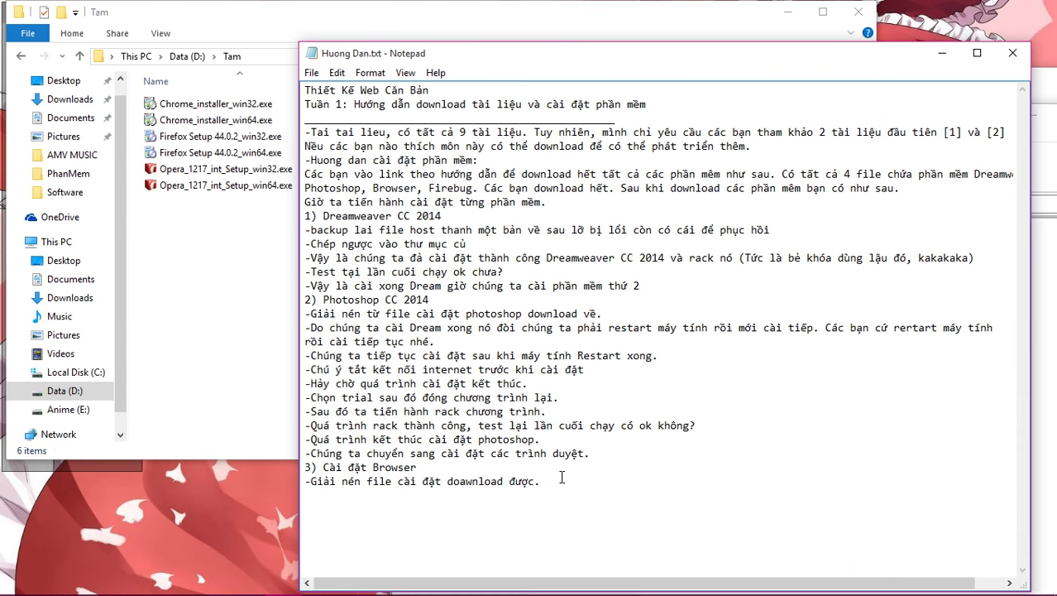
{"action": "type", "text": "Minh cung cấp cho bạn"}
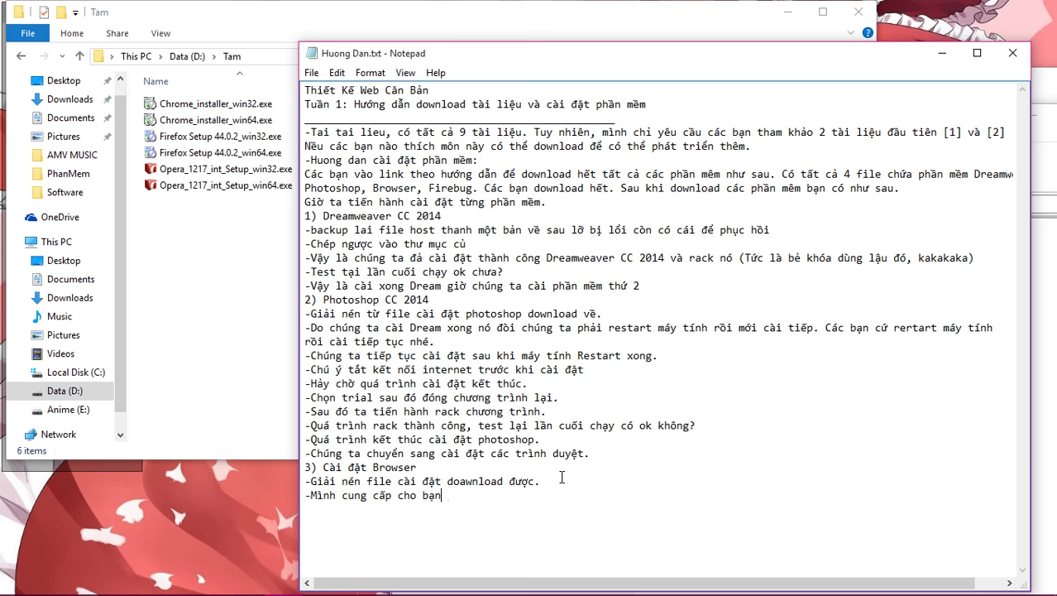
{"action": "type", "text": " file cài đa"}
{"action": "type", "text": "t của 3 trình duyệt"}
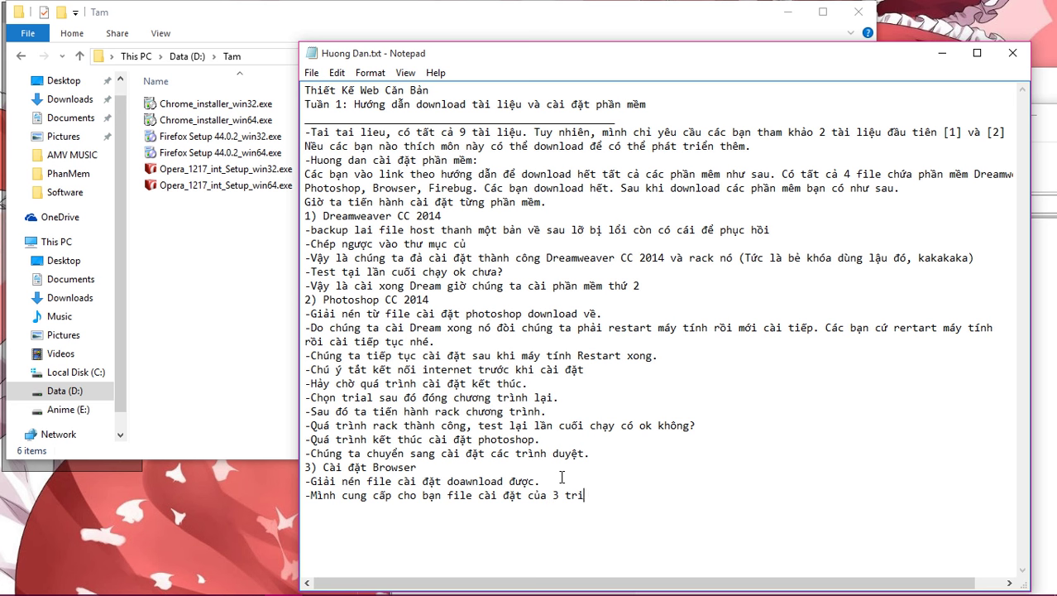
{"action": "type", "text": " là fire"}
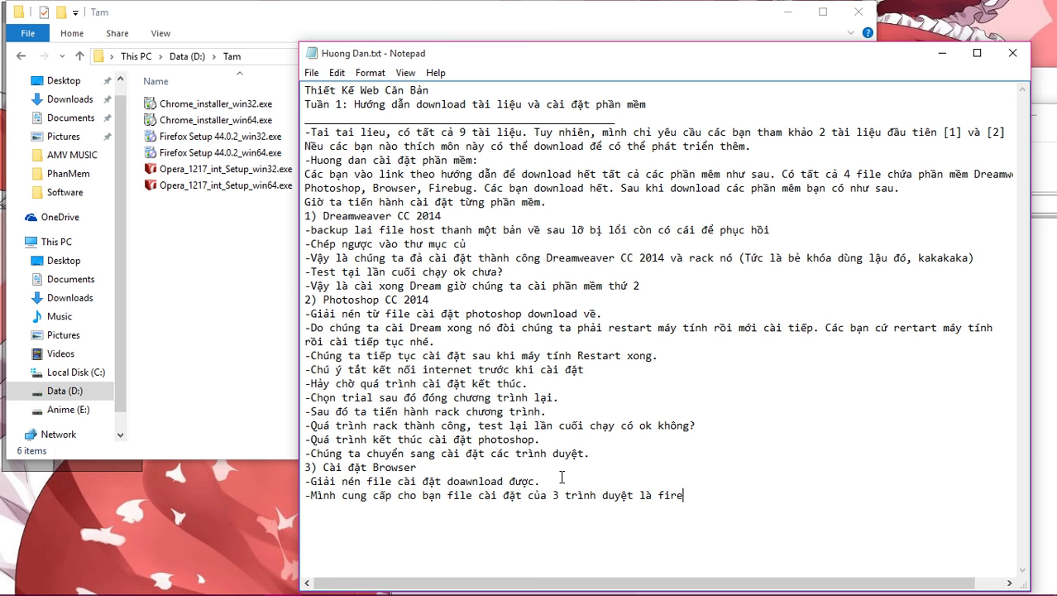
{"action": "type", "text": "fox, chrome, op"}
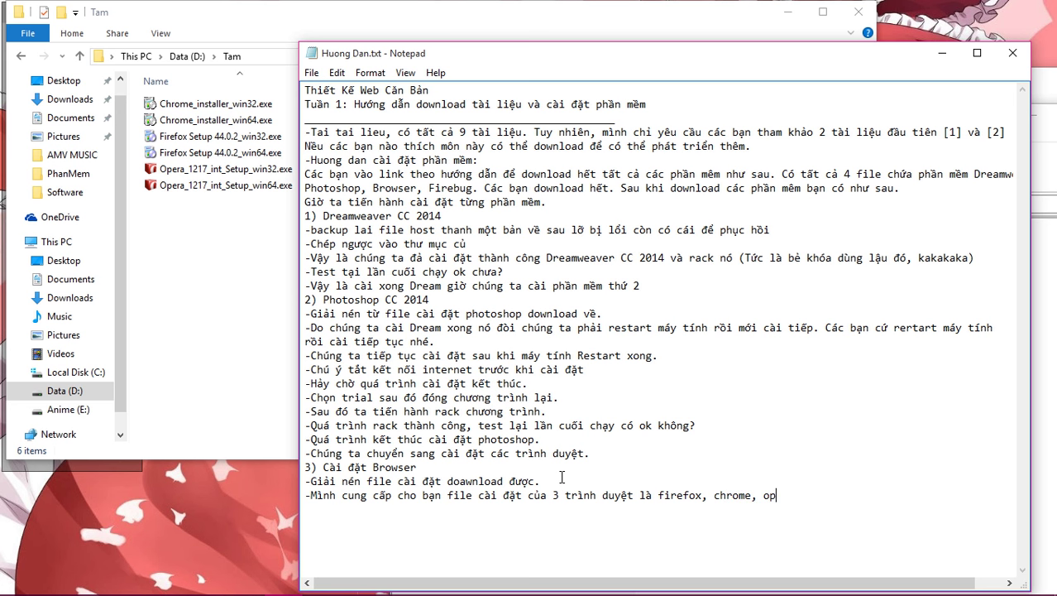
{"action": "type", "text": "era,"}
{"action": "key", "text": "BackSpace"}
Continue the line with ". Mục đích là để test tương thích trình duyệt sau khi ta thiết kế layout cho web.".
{"action": "type", "text": ". Muc đích là để"}
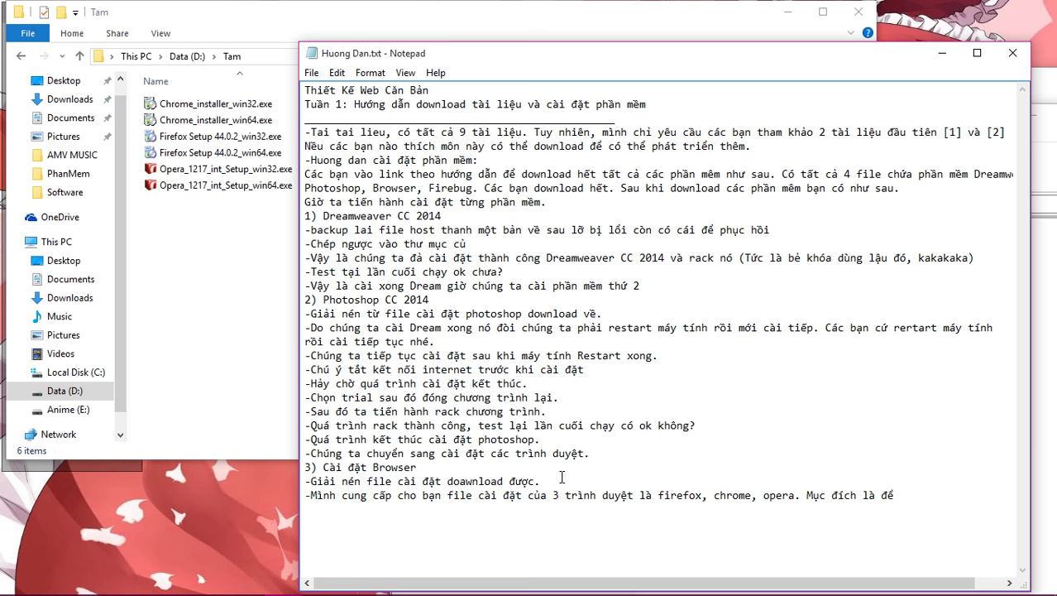
{"action": "type", "text": " test tương thích"}
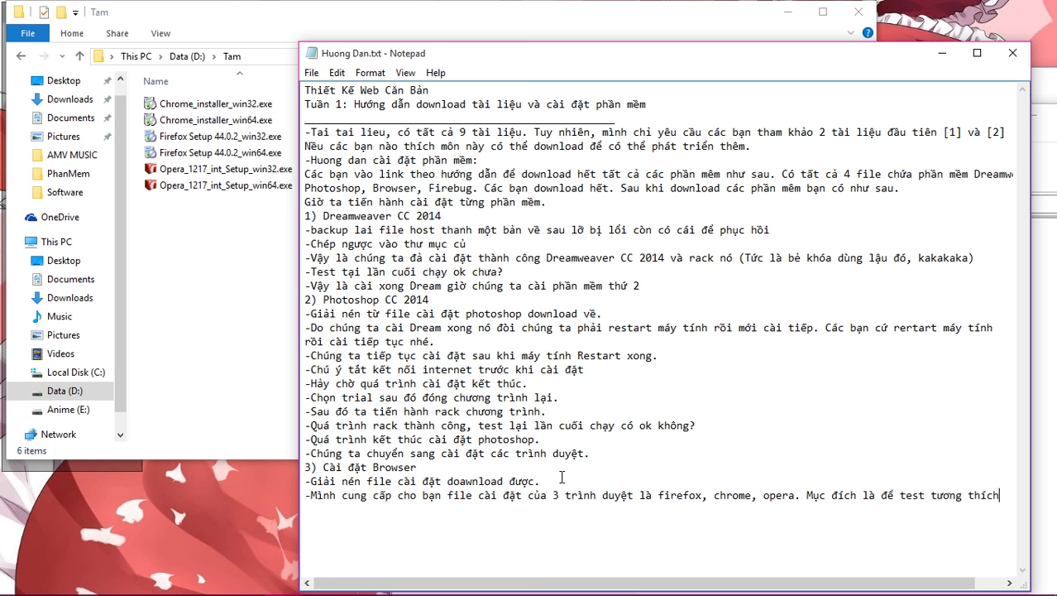
{"action": "type", "text": " trình duyệt sau khi ta thiết"}
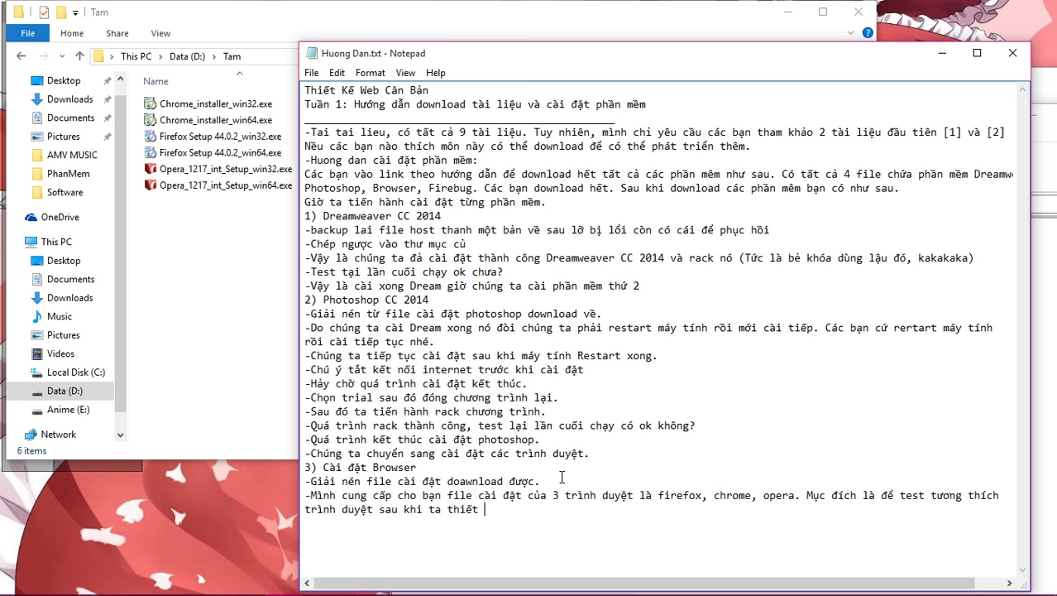
{"action": "type", "text": " keế layout cho web."}
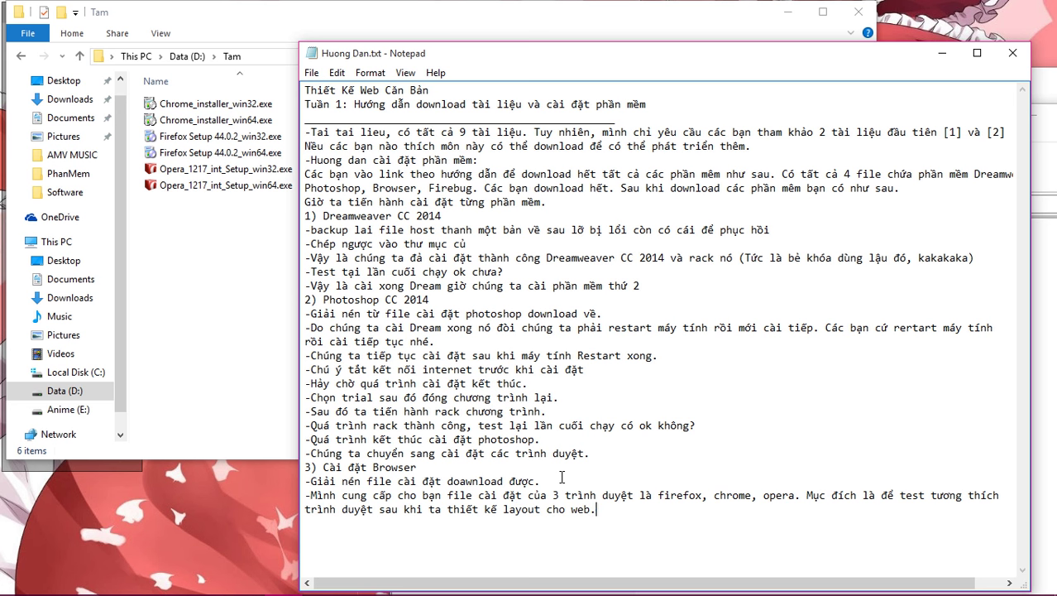
Append the sentence "Mỗi loại trình duyệt mình cho hai lựa chọn là win32 và win 64" to the browser notes.
{"action": "type", "text": " Moi "}
{"action": "type", "text": "x loại trình duyệt mình "}
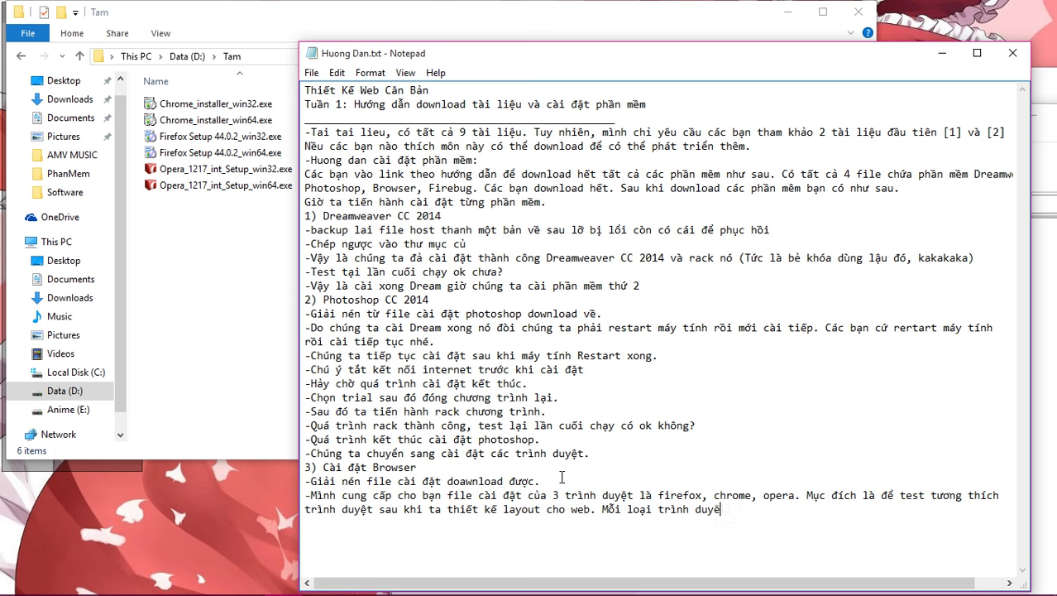
{"action": "type", "text": "cho "}
{"action": "type", "text": "hai"}
{"action": "type", "text": "lưa"}
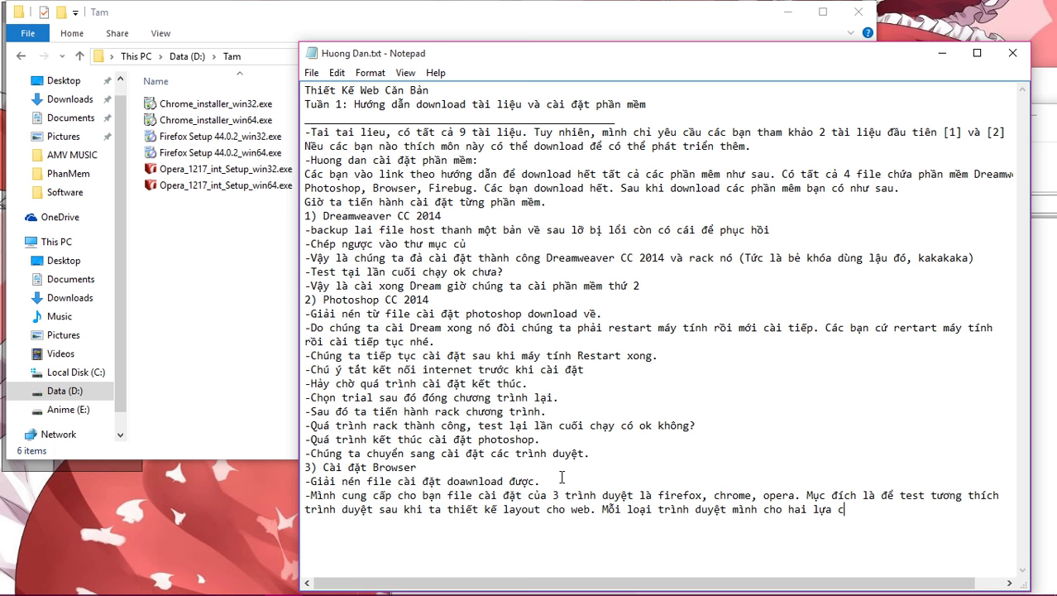
{"action": "type", "text": " chọn la"}
{"action": "type", "text": " win32 và win 64"}
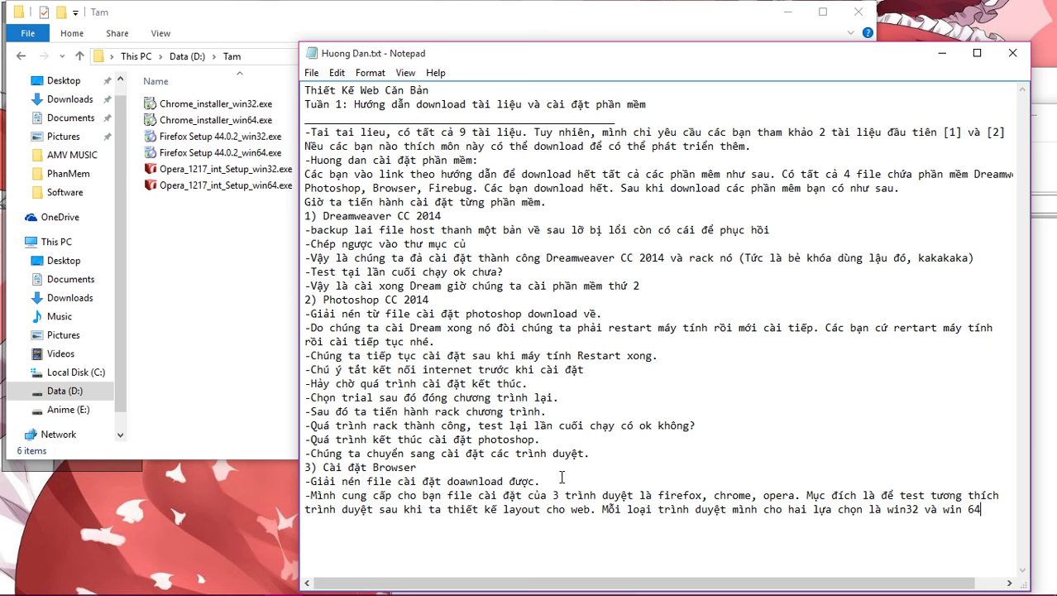
Add "Nếu máy tính của bạn là win theo kiến trúc nào thì bạn cài theo kiến trúc ấy cho tương thích.".
{"action": "type", "text": "Nếu máy tinh của bạn là"}
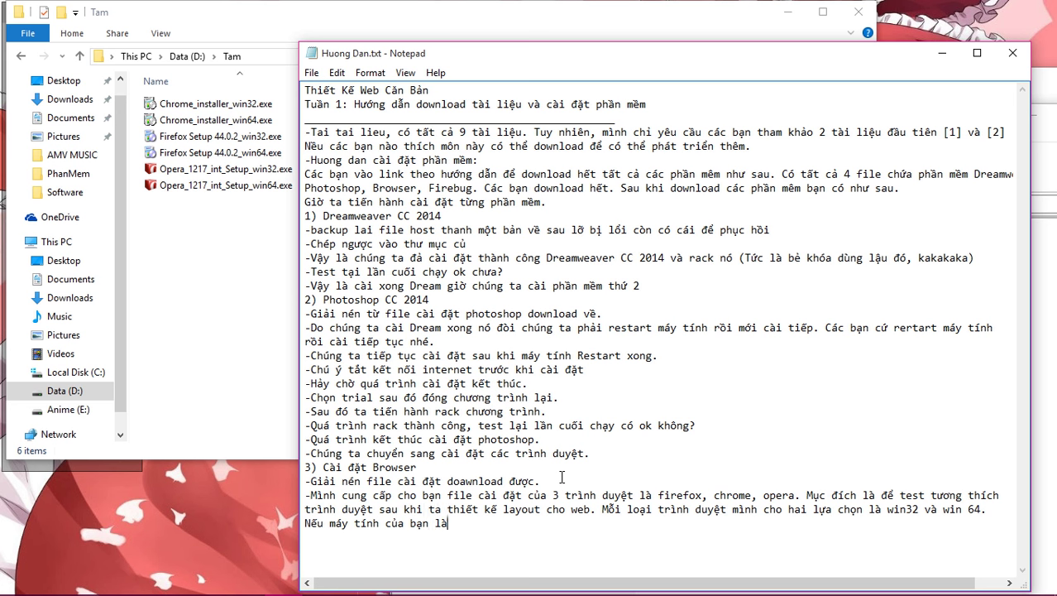
{"action": "type", "text": "win"}
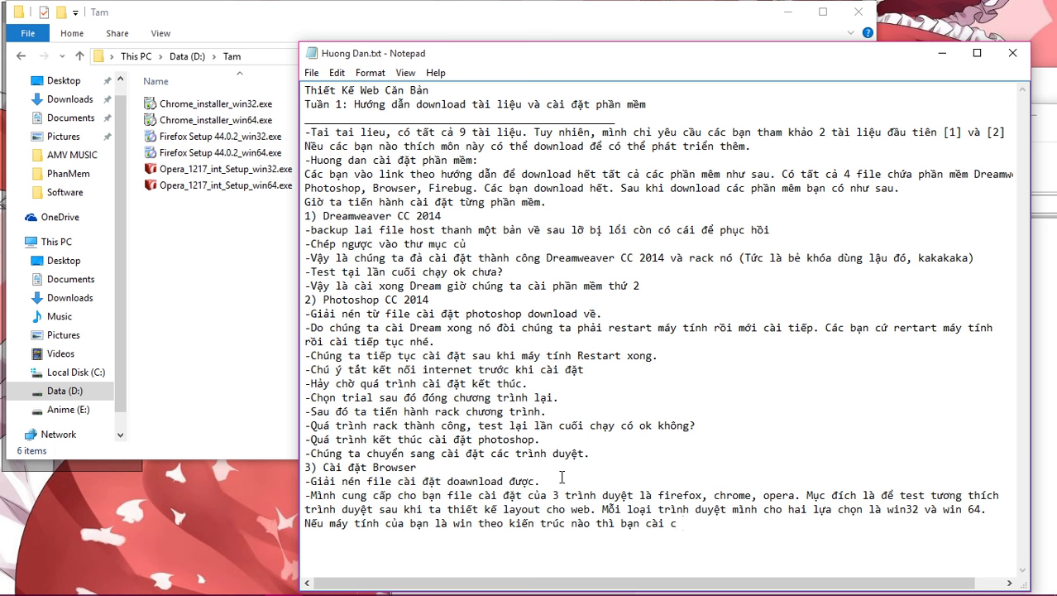
{"action": "type", "text": "o kien trúc ấy cho"}
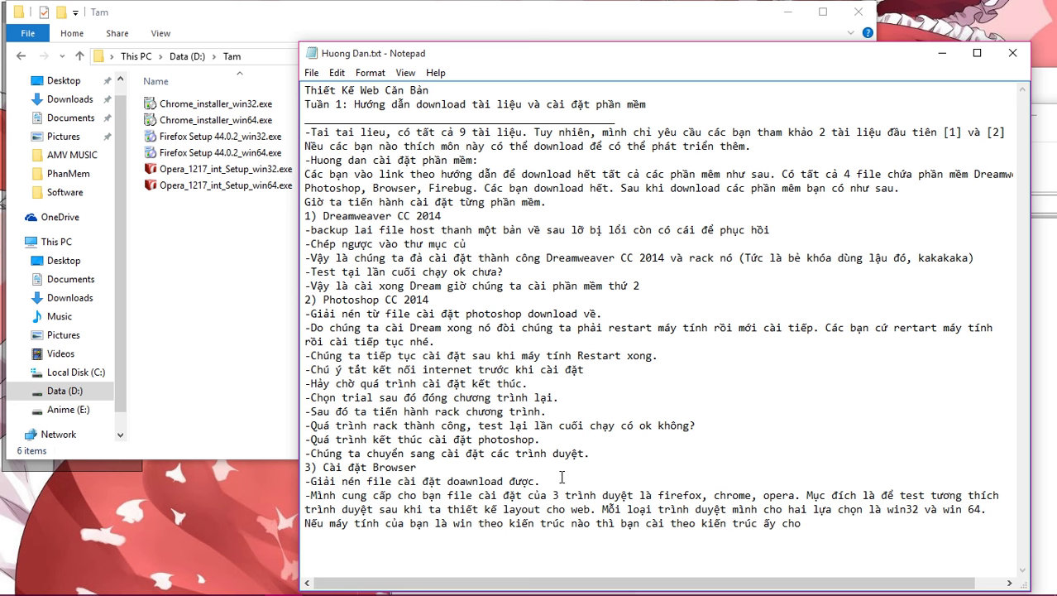
{"action": "type", "text": " tương thích."}
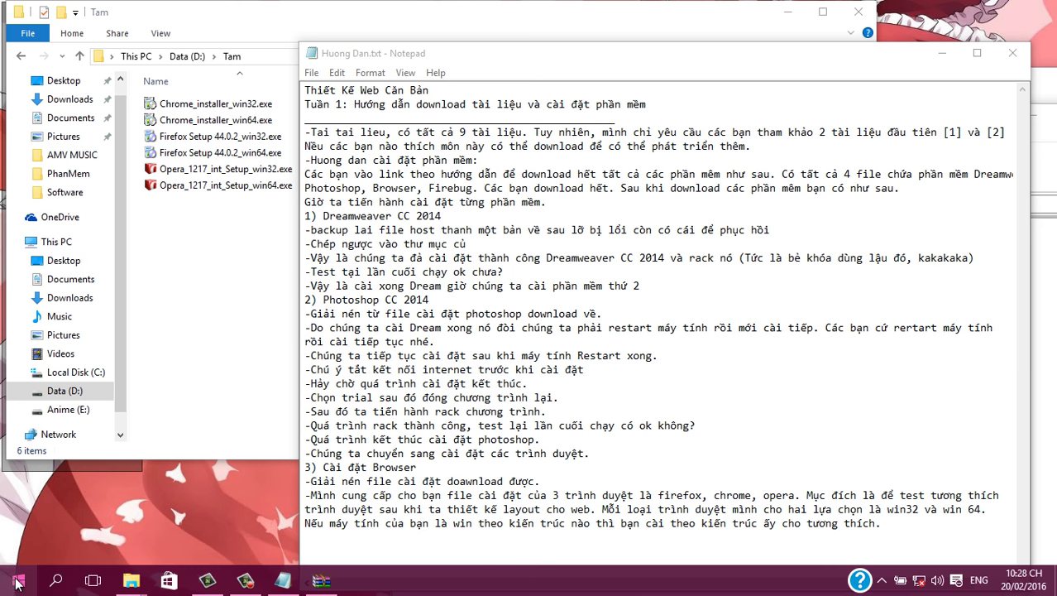
Check the computer's system type in its Windows system properties, then close that window.
{"action": "left_click", "coordinate": [56, 250]}
{"action": "right_click", "coordinate": [56, 251]}
{"action": "left_click", "coordinate": [98, 448]}
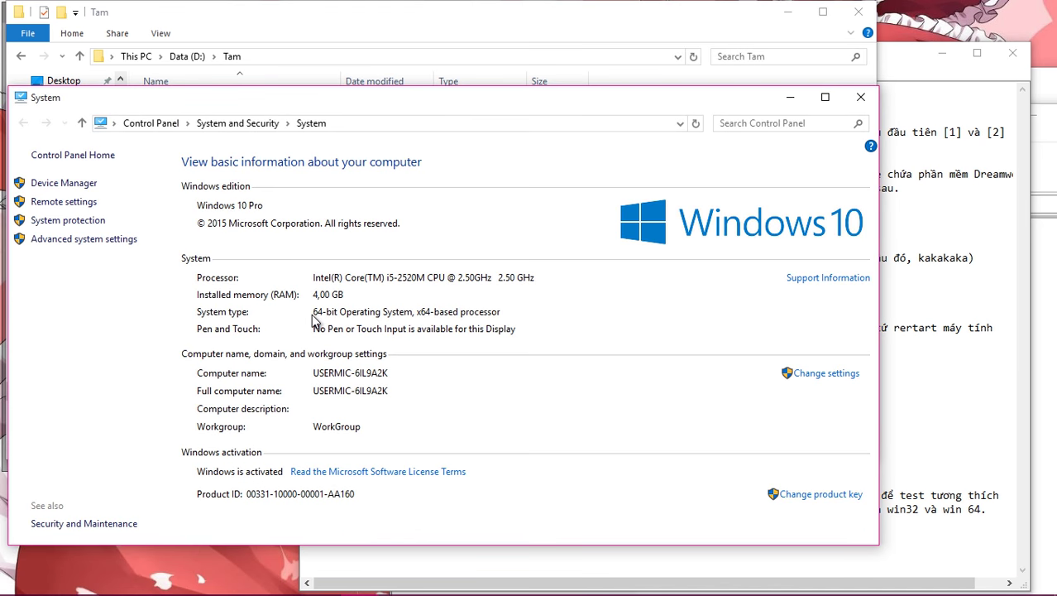
{"action": "left_click", "coordinate": [860, 96]}
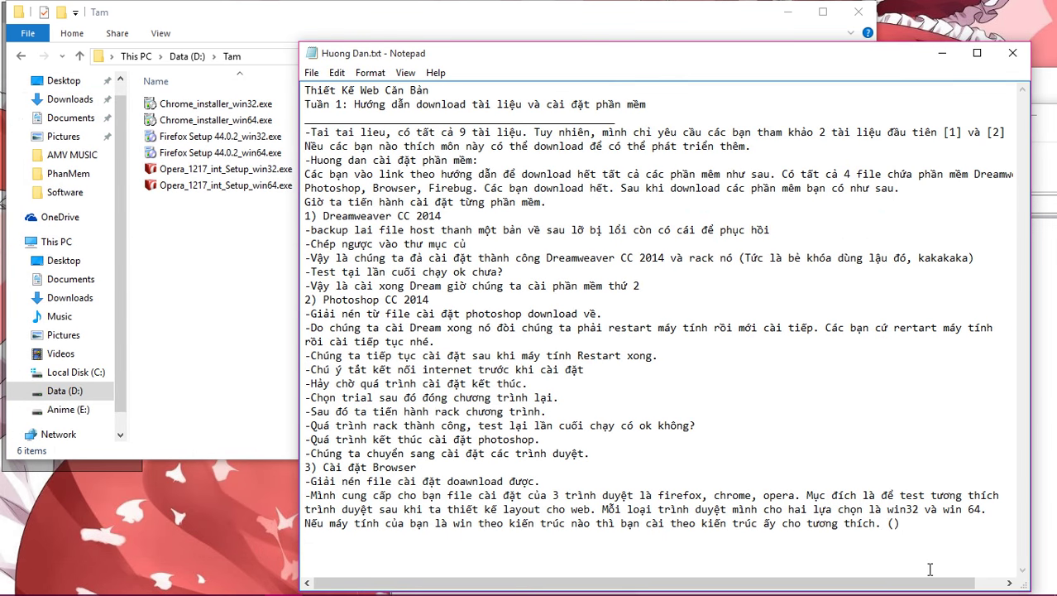
Add "(Ví dụ window của mình là theo kiến trúc X64 nên mình cài cái file sau của các trình duyệt)" to the notes.
{"action": "type", "text": "s duj windo"}
{"action": "type", "text": "w cuar minhf laf"}
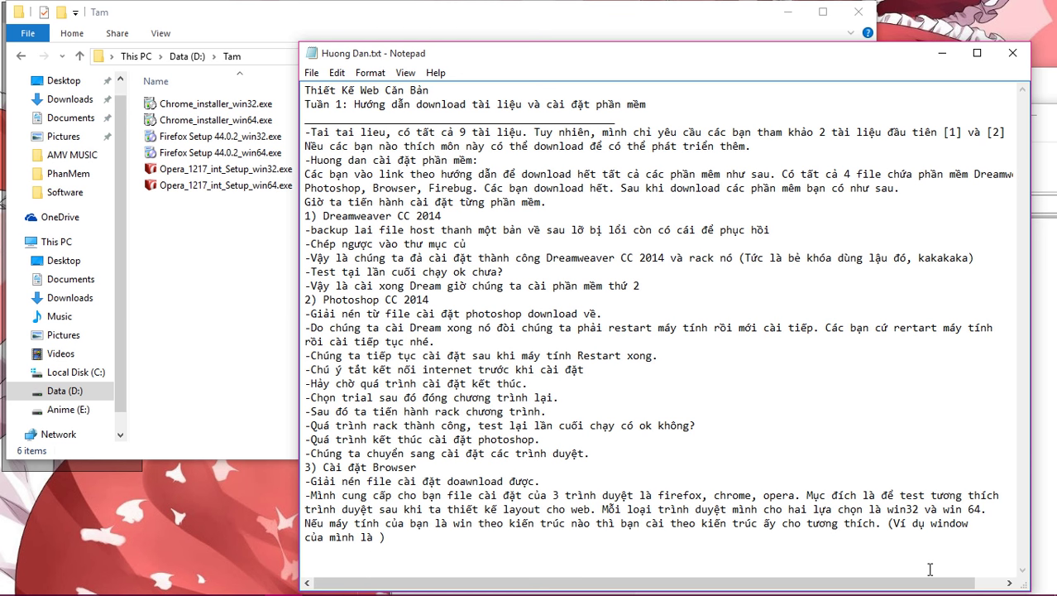
{"action": "type", "text": " theo kiees"}
{"action": "type", "text": "n trucs "}
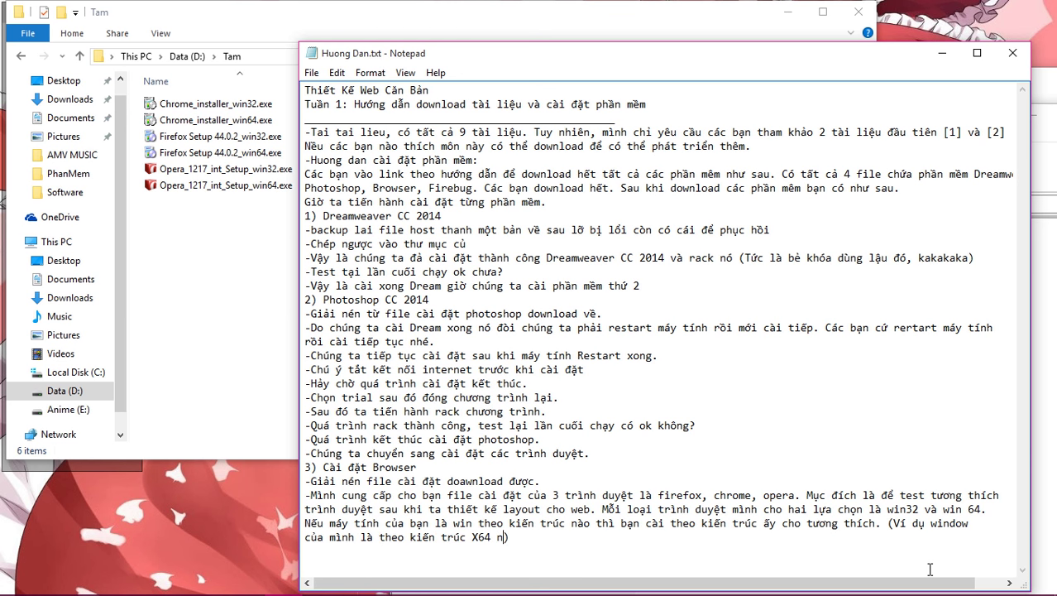
{"action": "type", "text": "X64 neen minhf caif caif "}
{"action": "type", "text": "file "}
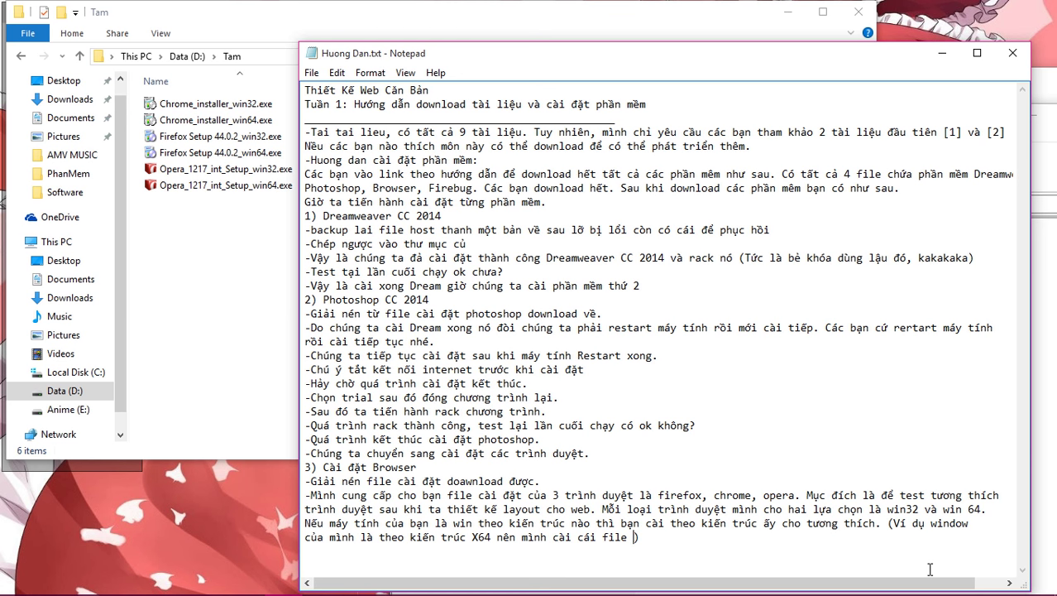
{"action": "type", "text": "sau theo"}
{"action": "key", "text": "BackSpace"}
{"action": "key", "text": "BackSpace"}
{"action": "key", "text": "BackSpace"}
{"action": "key", "text": "BackSpace"}
{"action": "type", "text": "tron"}
{"action": "key", "text": "BackSpace"}
{"action": "key", "text": "BackSpace"}
{"action": "key", "text": "BackSpace"}
{"action": "key", "text": "BackSpace"}
{"action": "key", "text": "BackSpace"}
{"action": "type", "text": "của các trình duyệt"}
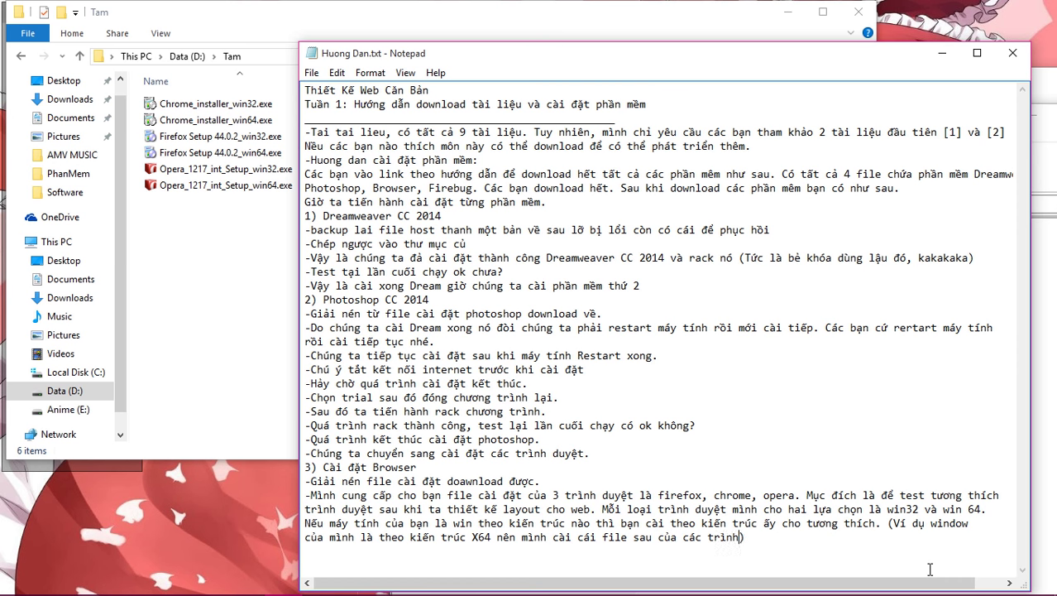
Point out the win64 installers of Chrome, Firefox and Opera in the Tam folder.
{"action": "left_click", "coordinate": [166, 185]}
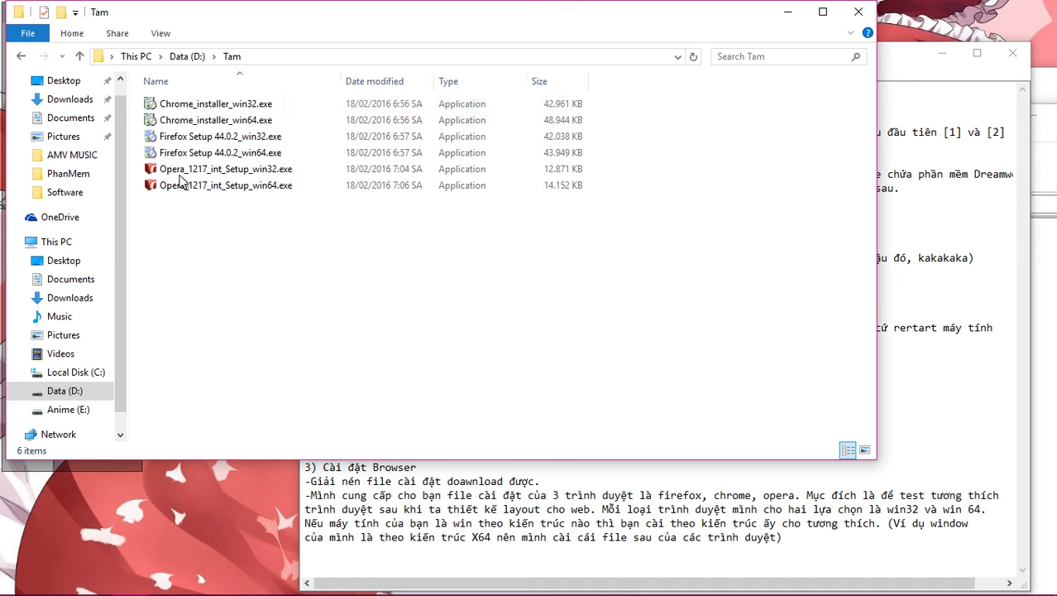
{"action": "left_click", "coordinate": [227, 123]}
{"action": "left_click", "coordinate": [217, 153]}
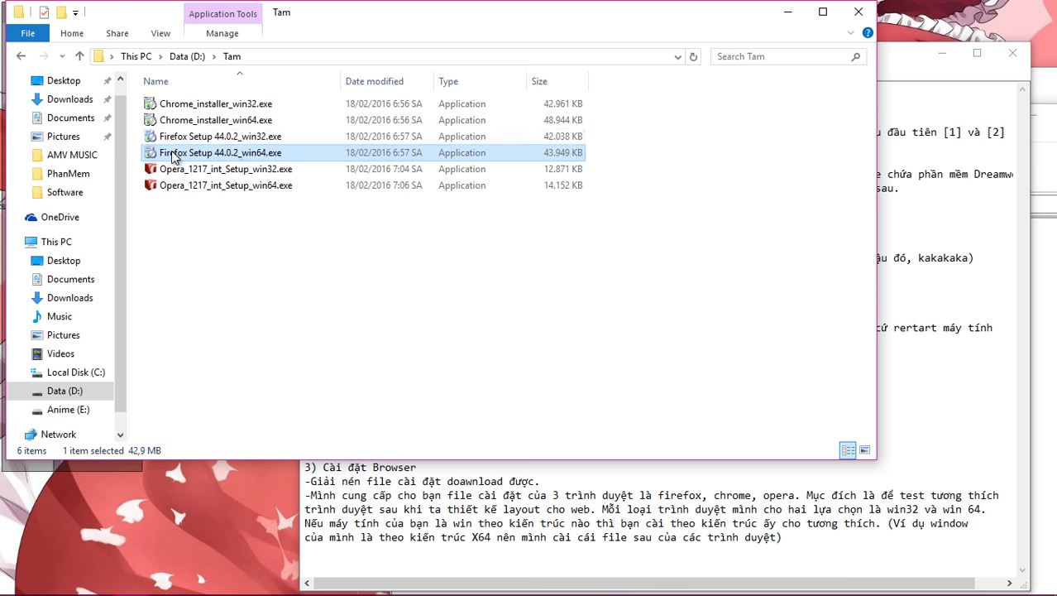
{"action": "left_click", "coordinate": [222, 186]}
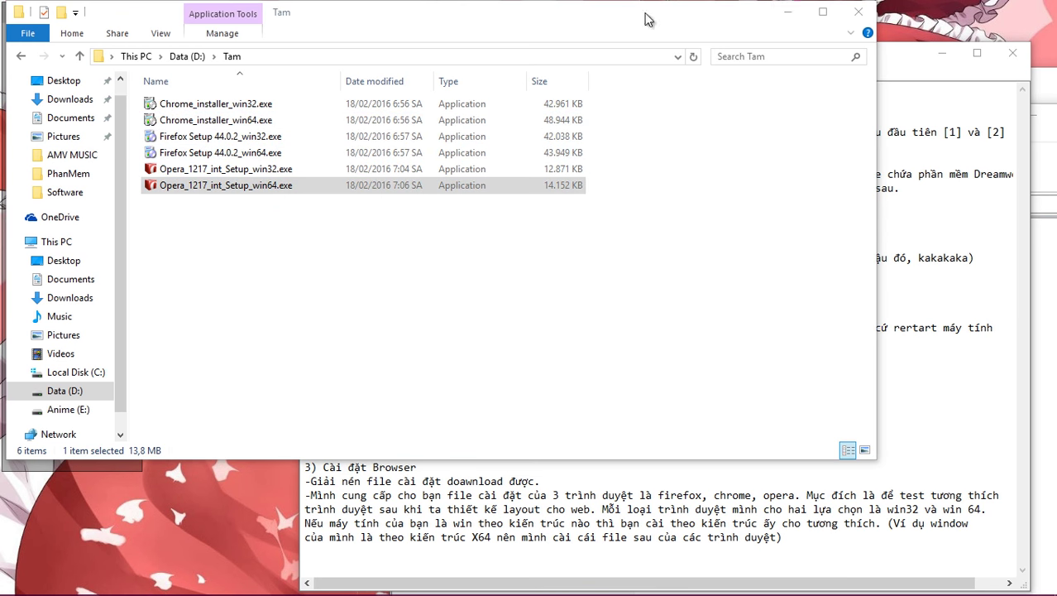
Clear the Tam folder, Software folder and Browser archive windows off the desktop, leaving only the notes open.
{"action": "left_click", "coordinate": [787, 14]}
{"action": "left_click", "coordinate": [629, 83]}
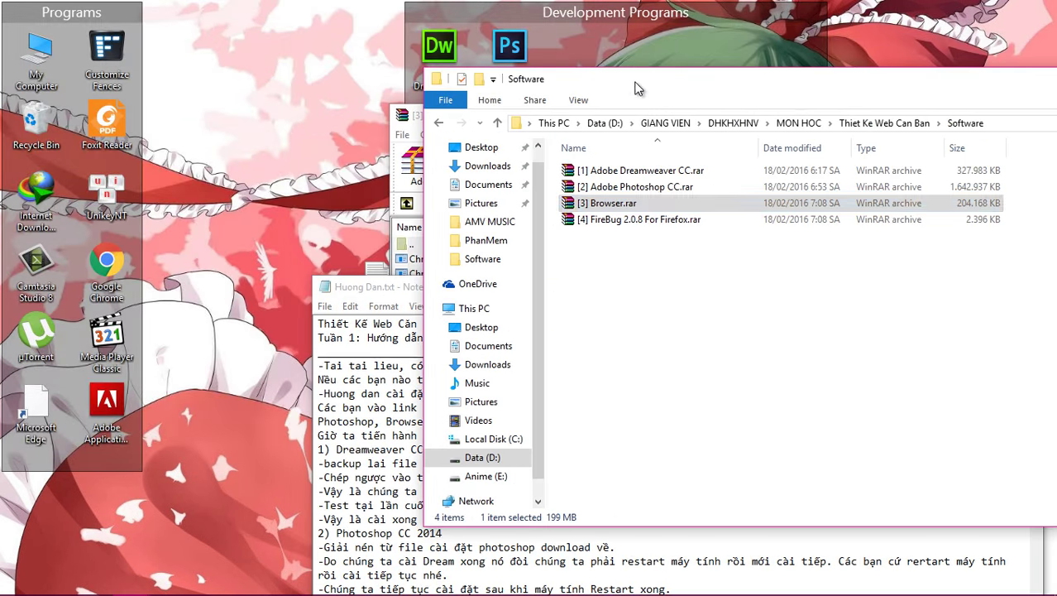
{"action": "left_click", "coordinate": [979, 169]}
{"action": "key", "text": "ctrl+a"}
{"action": "left_click_drag", "start_coordinate": [776, 128], "coordinate": [709, 132]}
{"action": "left_click", "coordinate": [1029, 125]}
Create a desktop shortcut for Microsoft Edge.
{"action": "right_click", "coordinate": [12, 589]}
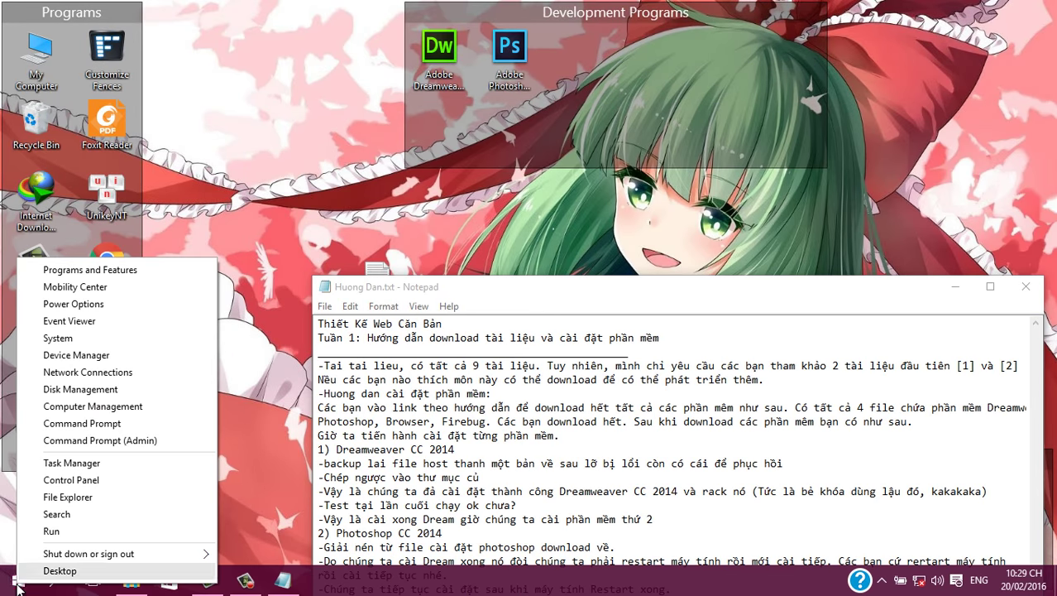
{"action": "left_click", "coordinate": [11, 589]}
{"action": "left_click", "coordinate": [11, 589]}
{"action": "mouse_move", "coordinate": [100, 511]}
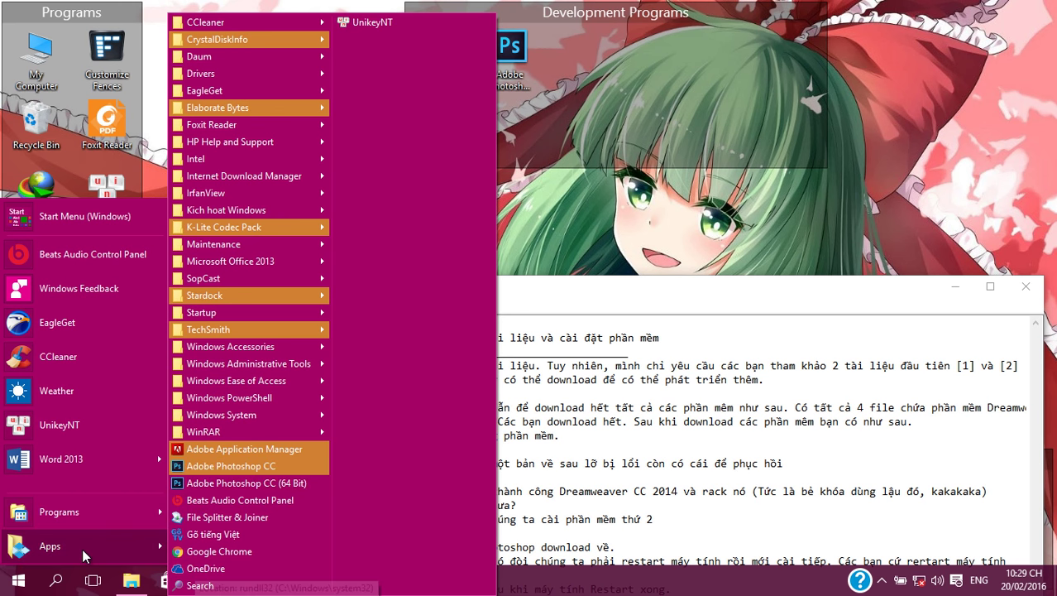
{"action": "mouse_move", "coordinate": [83, 556]}
{"action": "left_click_drag", "start_coordinate": [257, 283], "coordinate": [418, 246]}
{"action": "right_click", "coordinate": [334, 208]}
{"action": "left_click", "coordinate": [355, 279]}
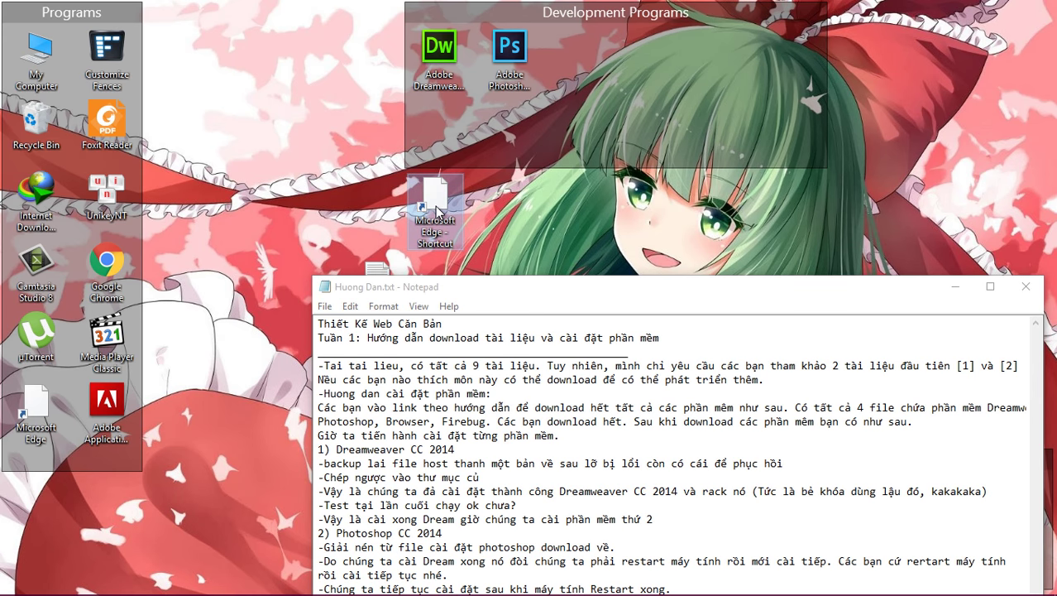
Test the new Microsoft Edge shortcut, close the browser, and put the Edge and Google Chrome shortcuts in the Development Programs group.
{"action": "double_click", "coordinate": [436, 202]}
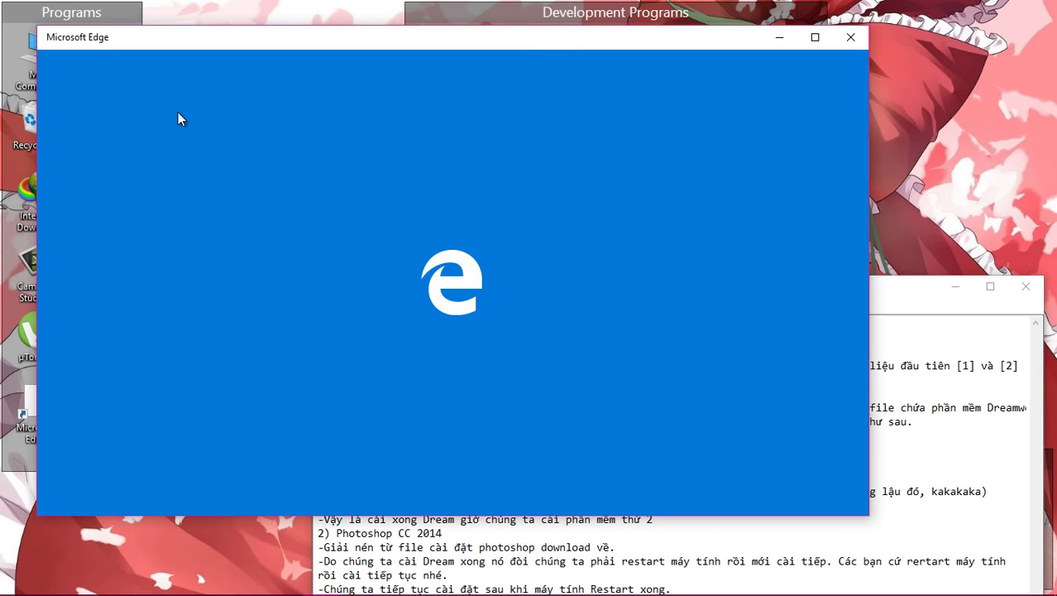
{"action": "left_click", "coordinate": [849, 38]}
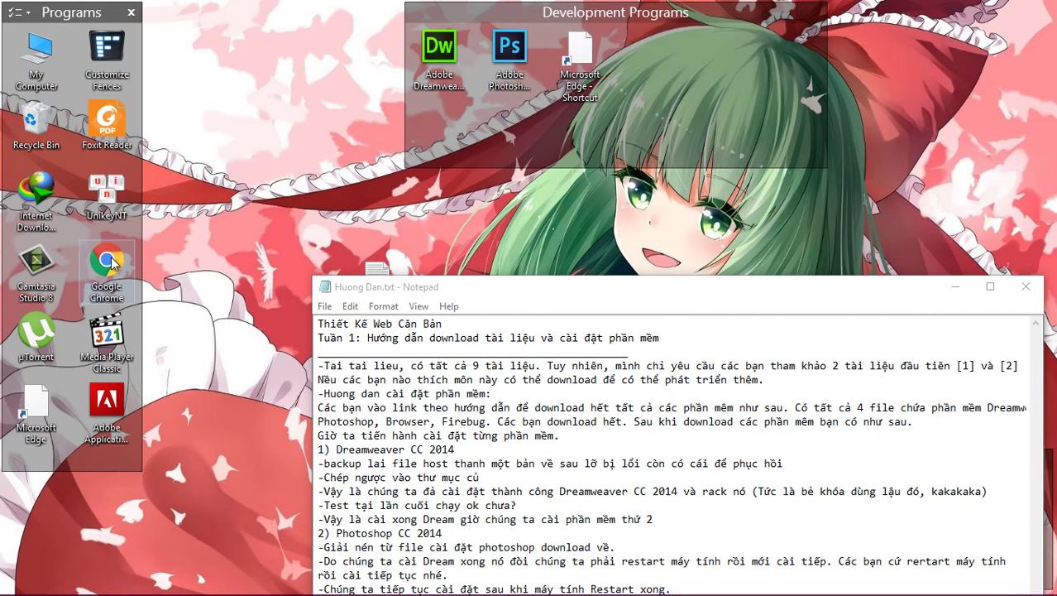
{"action": "left_click_drag", "start_coordinate": [112, 263], "coordinate": [651, 49]}
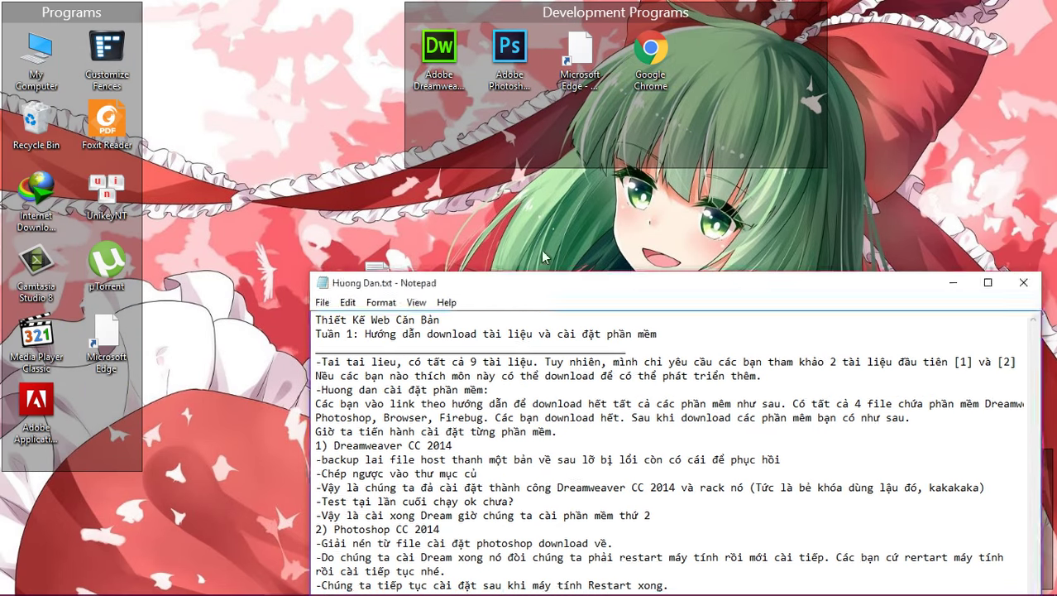
Extend the bracketed browser note in Huong Dan.txt with "do mình có trình duyệt IE và chrome rồi nên giờ".
{"action": "left_click_drag", "start_coordinate": [567, 283], "coordinate": [488, 41]}
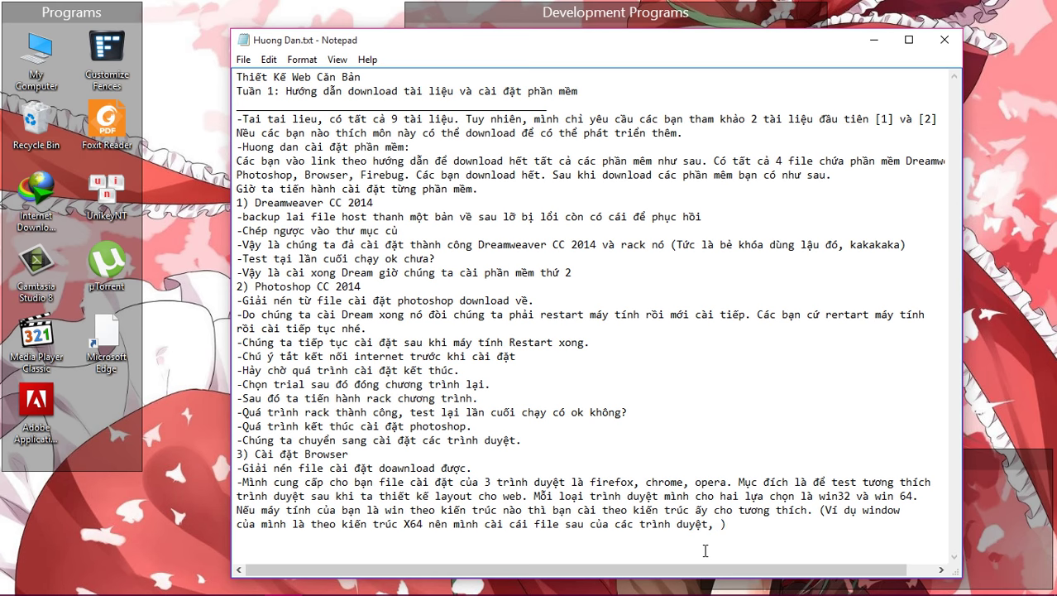
{"action": "type", "text": "mình có trình dy"}
{"action": "type", "text": "yệt IE và"}
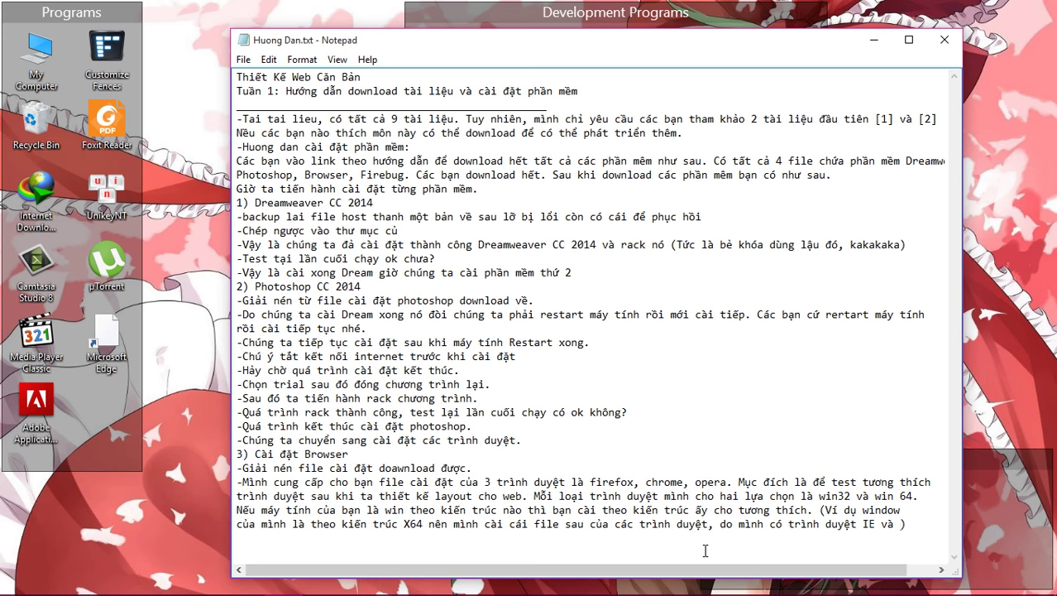
{"action": "type", "text": " chrom"}
{"action": "type", "text": "e rồi nên giờ "}
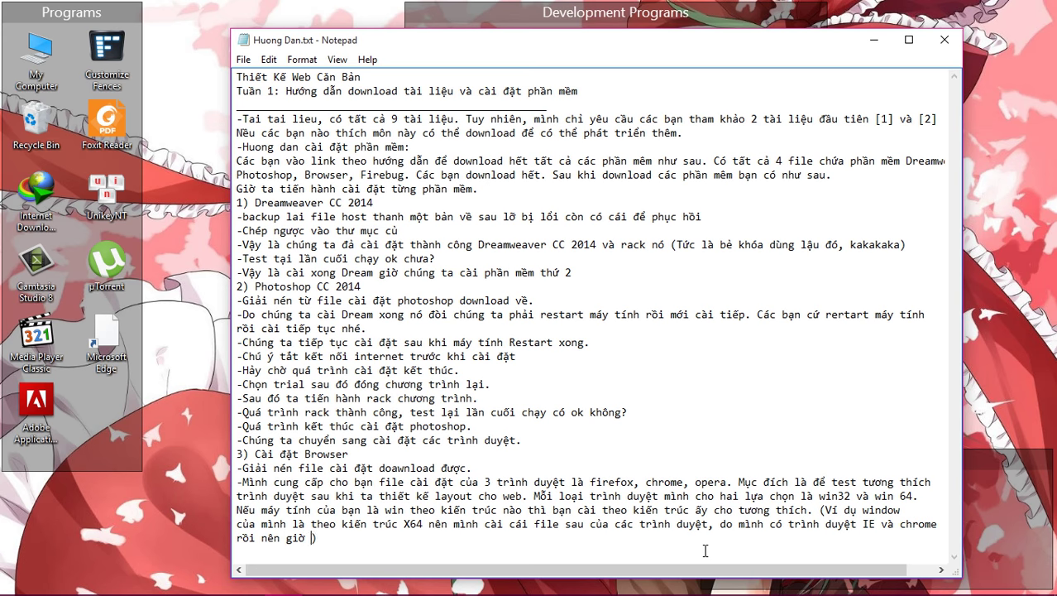
Finish the bracketed note with "mình chỉ demo cài 2 trình duyệt khác là opera và firefox nhé." and start a new line.
{"action": "type", "text": "mình chi c"}
{"action": "type", "text": "emo cài 2 trình "}
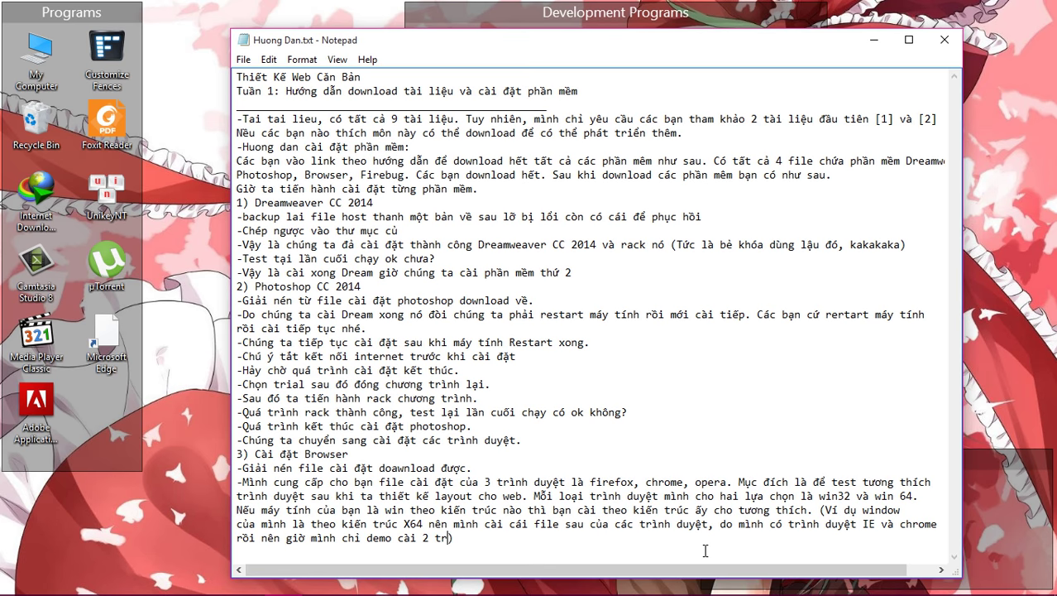
{"action": "type", "text": "duyệt khac"}
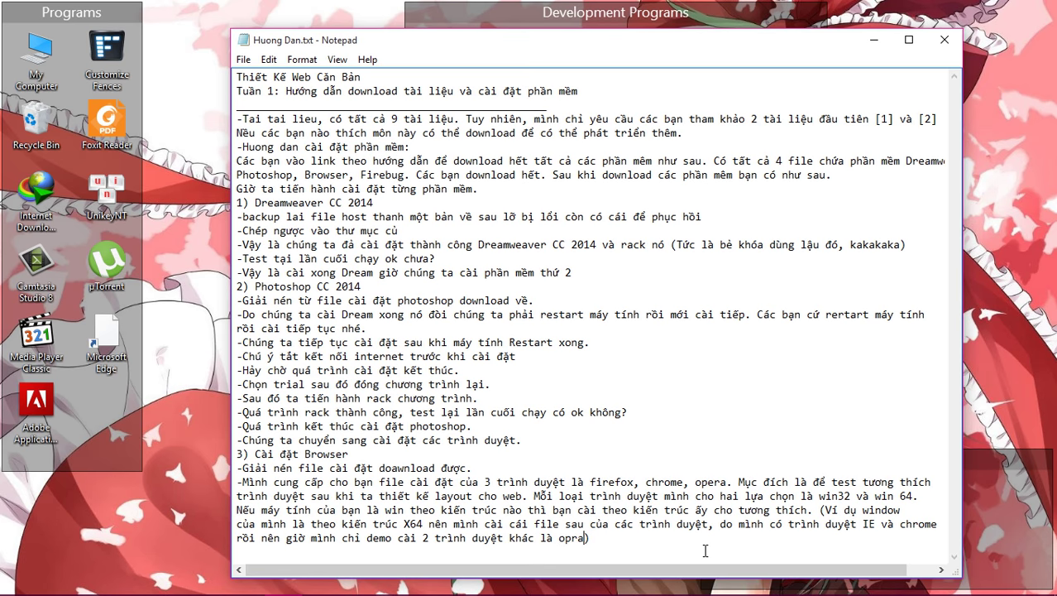
{"action": "type", "text": "là opera và firefox nhe"}
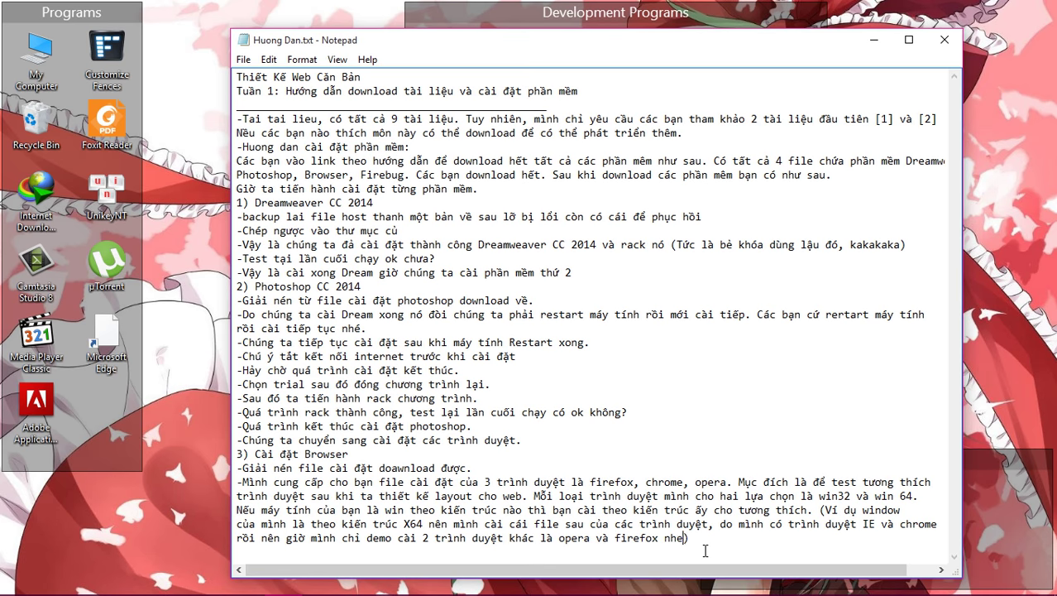
{"action": "left_click", "coordinate": [694, 538]}
{"action": "key", "text": "Return"}
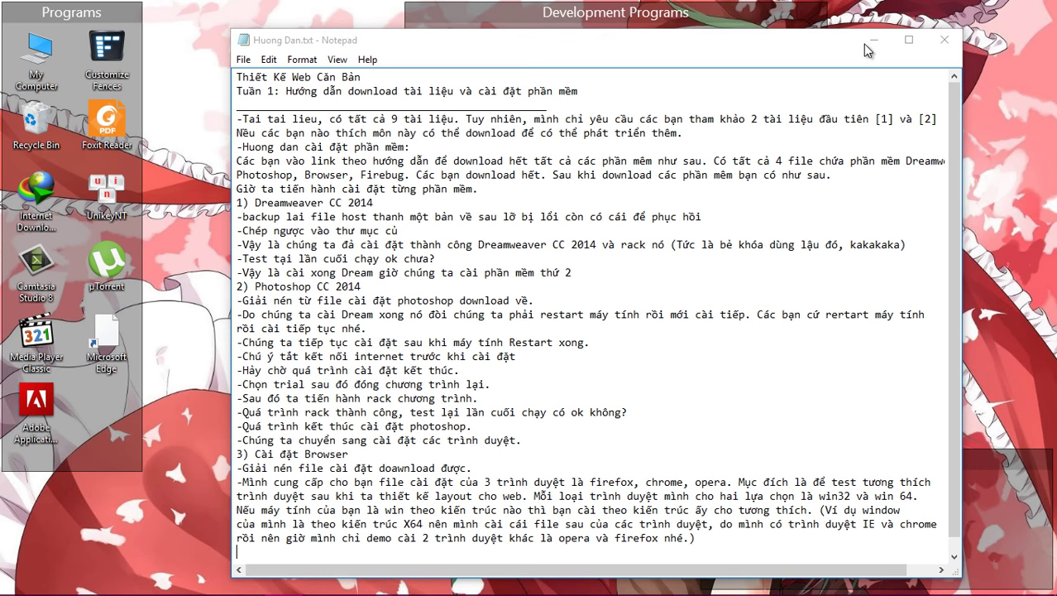
Install Opera 12.17 from Opera_1217_int_Setup_win64.exe in the Tam folder, accepting the terms and dismissing the default apps notice.
{"action": "left_click", "coordinate": [873, 40]}
{"action": "left_click", "coordinate": [167, 581]}
{"action": "left_click_drag", "start_coordinate": [368, 25], "coordinate": [628, 283]}
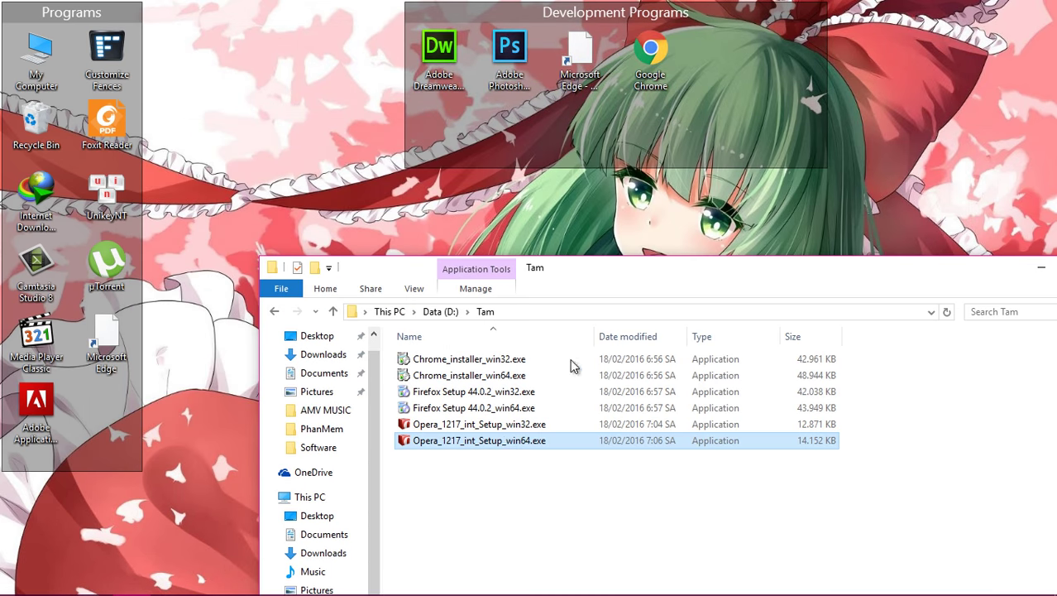
{"action": "double_click", "coordinate": [514, 441]}
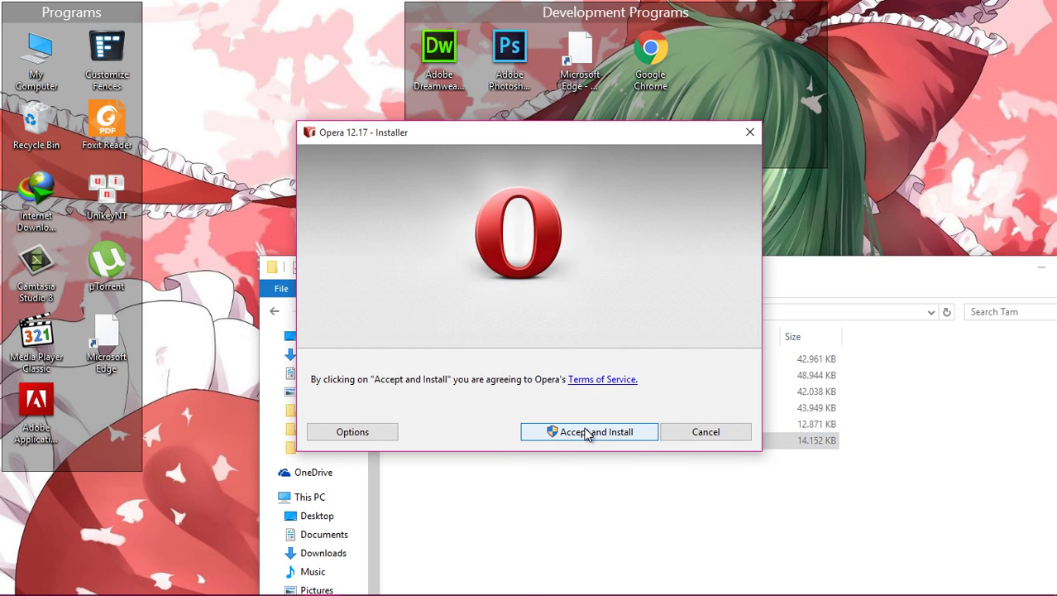
{"action": "left_click", "coordinate": [585, 432]}
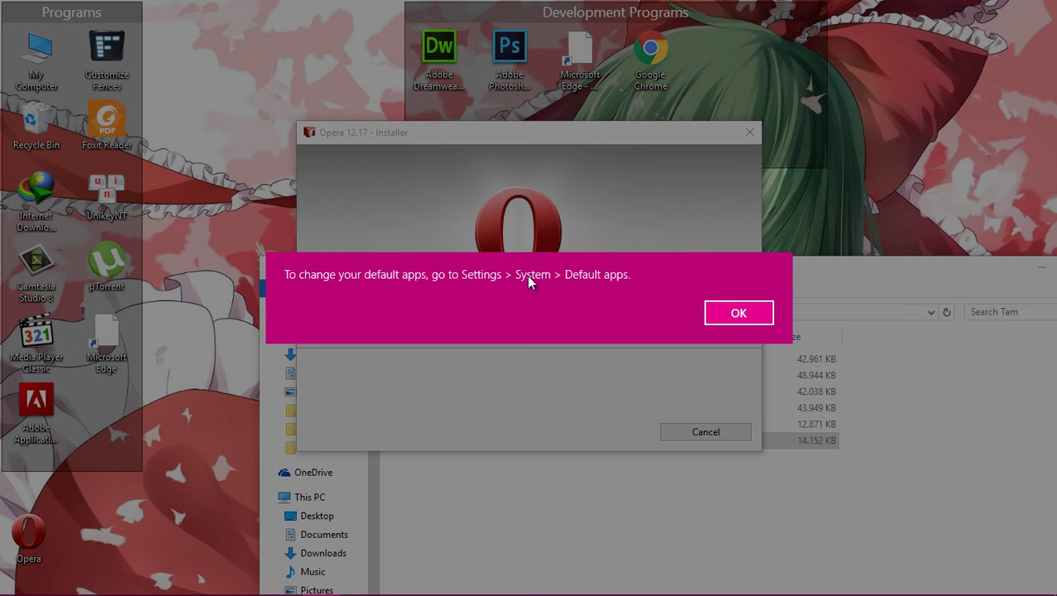
{"action": "left_click", "coordinate": [739, 313]}
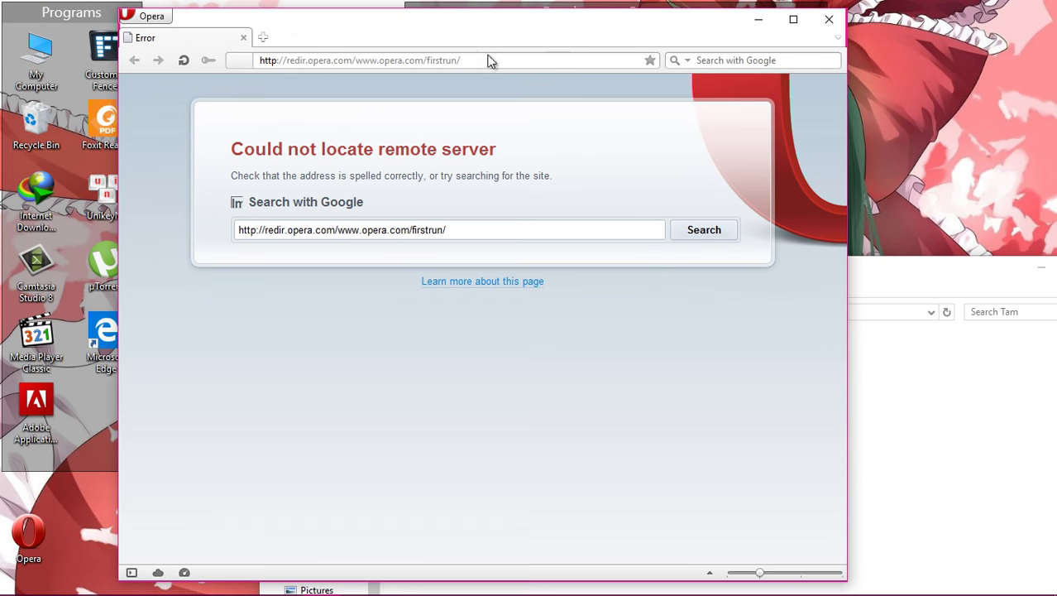
Try to load google.com in the newly installed Opera browser.
{"action": "left_click", "coordinate": [472, 57]}
{"action": "type", "text": "google.com"}
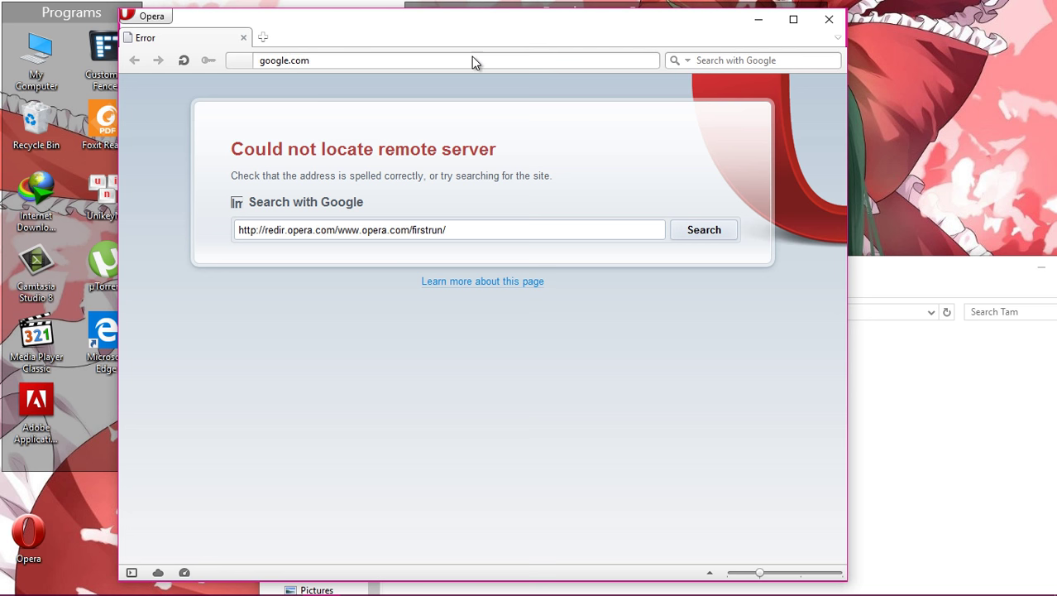
{"action": "key", "text": "Return"}
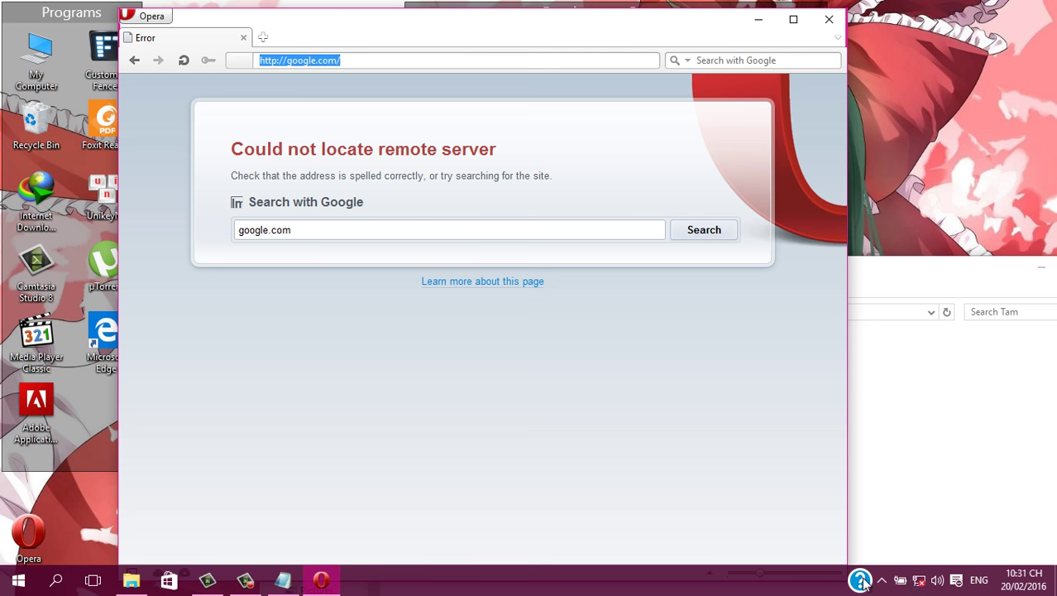
Enable the Ethernet adapter in Network Connections and close the network windows.
{"action": "left_click", "coordinate": [918, 580]}
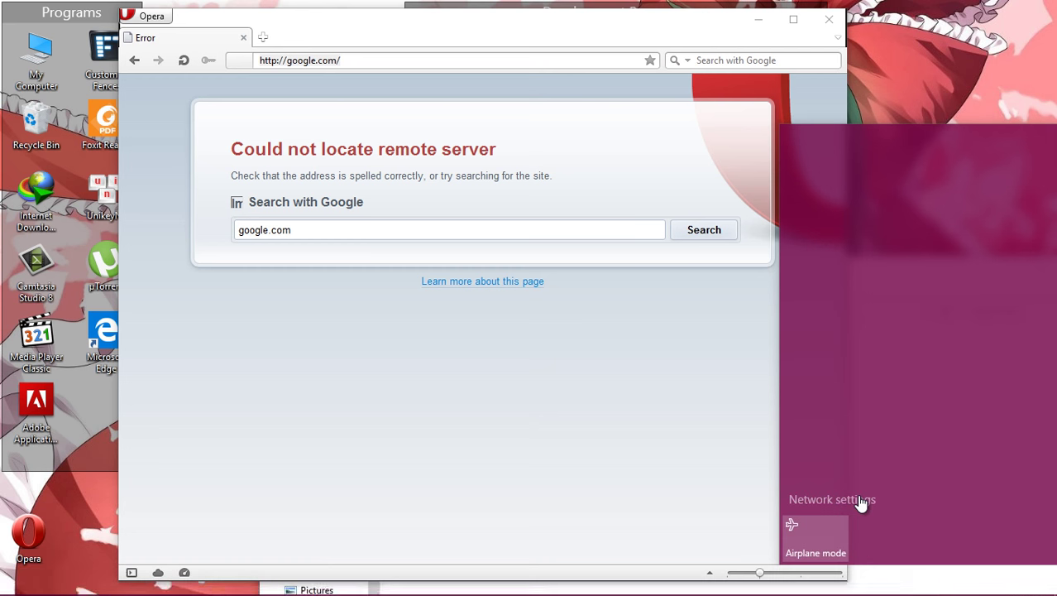
{"action": "left_click", "coordinate": [863, 501]}
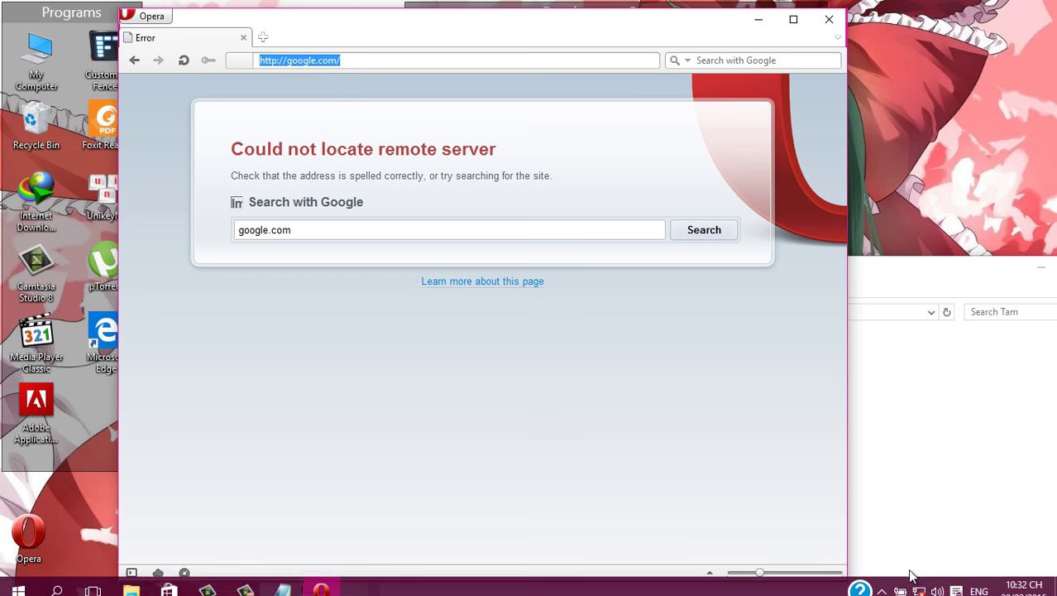
{"action": "right_click", "coordinate": [917, 588]}
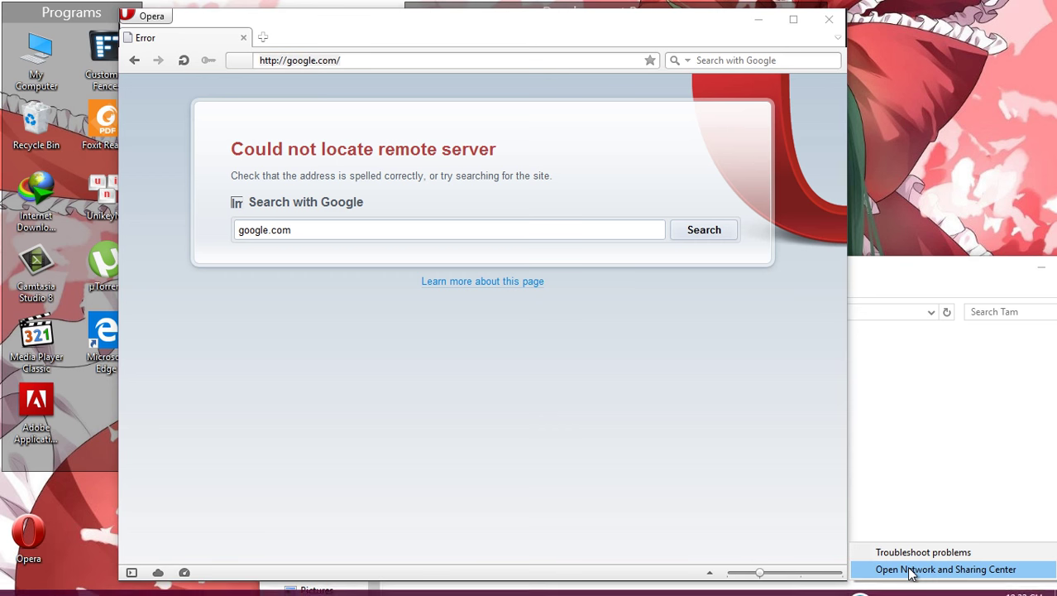
{"action": "left_click", "coordinate": [914, 570]}
{"action": "left_click", "coordinate": [80, 183]}
{"action": "left_click", "coordinate": [111, 205]}
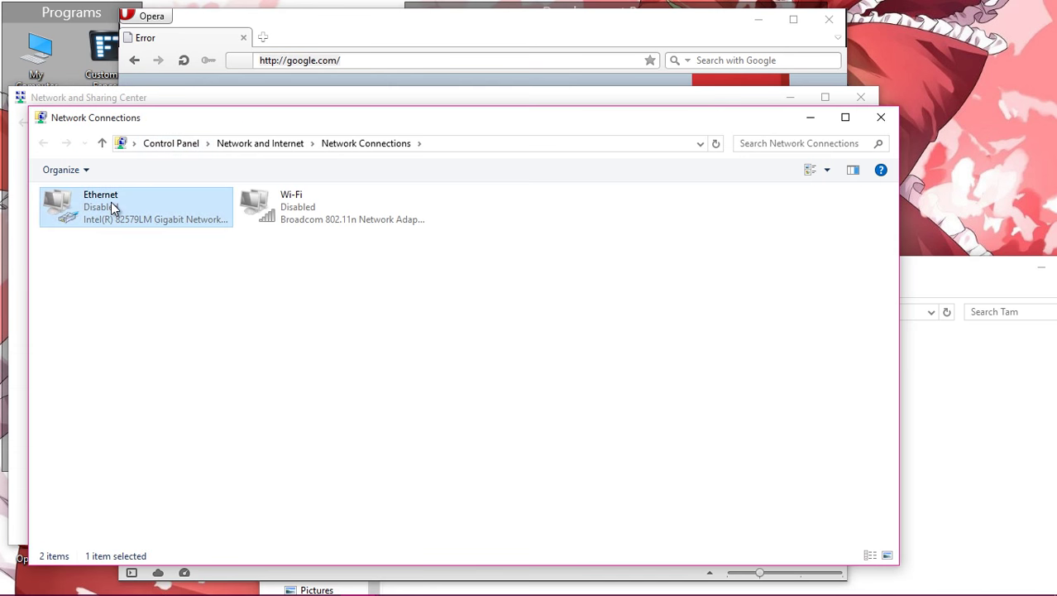
{"action": "right_click", "coordinate": [112, 206]}
{"action": "left_click", "coordinate": [155, 214]}
{"action": "left_click", "coordinate": [881, 117]}
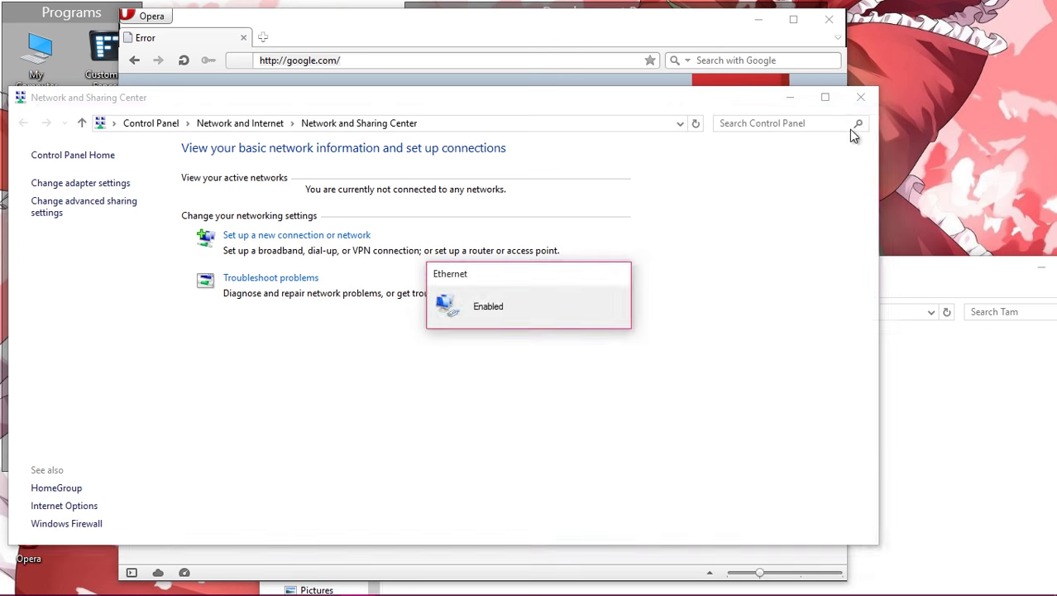
{"action": "left_click", "coordinate": [860, 97]}
Retest Opera on google.com, close it, and put the Opera shortcut in the Development Programs group.
{"action": "left_click", "coordinate": [360, 59]}
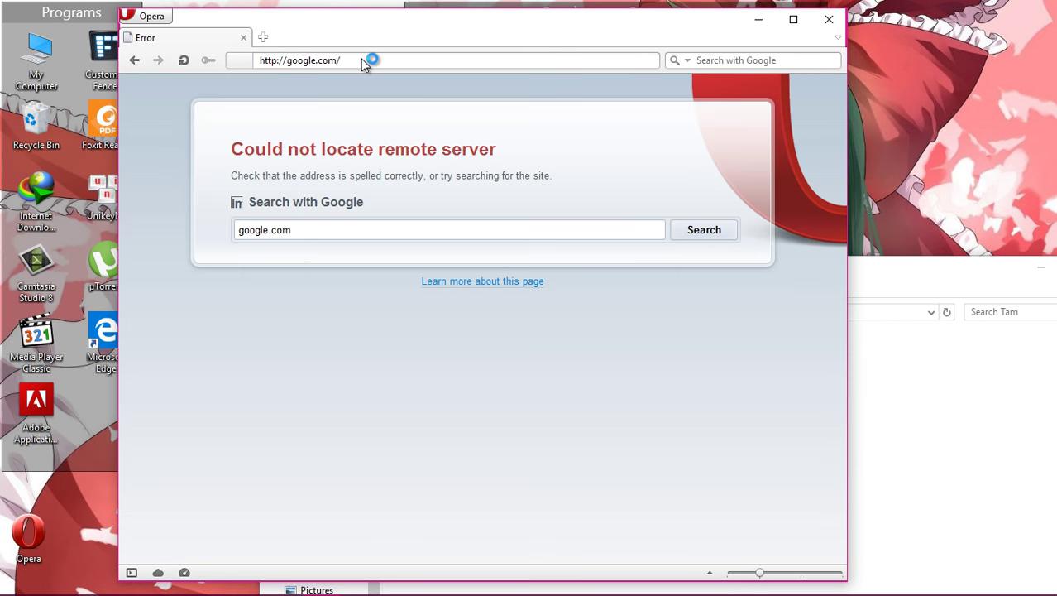
{"action": "key", "text": "Return"}
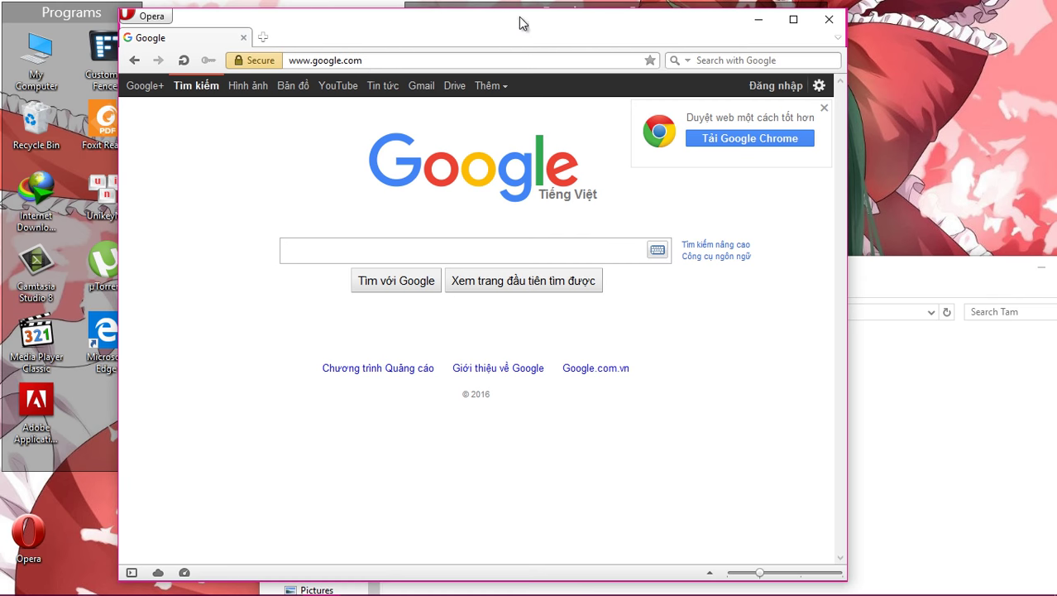
{"action": "left_click_drag", "start_coordinate": [520, 19], "coordinate": [609, 59]}
{"action": "left_click", "coordinate": [917, 60]}
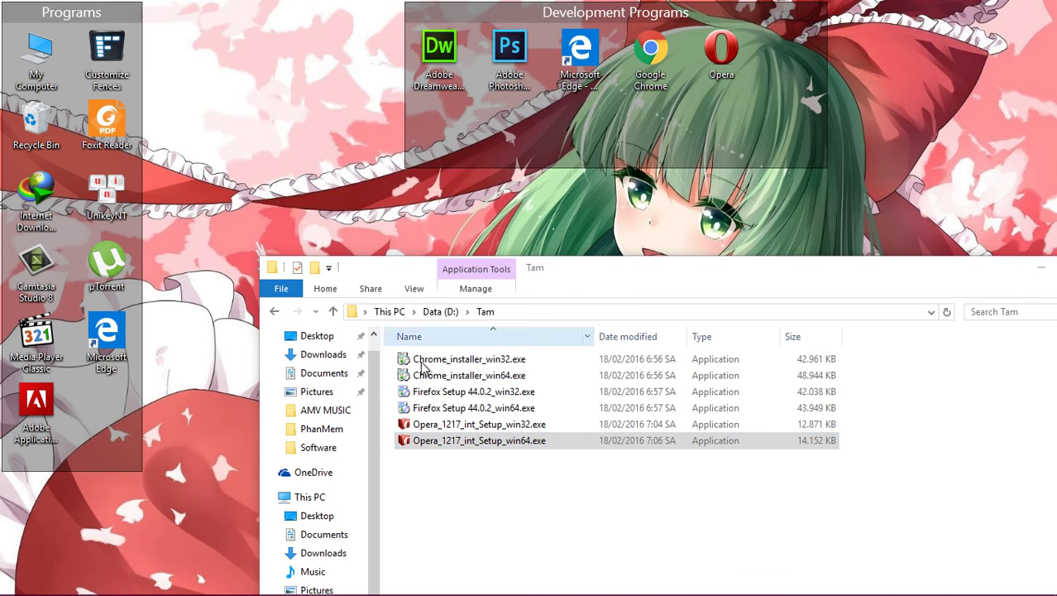
Install Mozilla Firefox from Firefox Setup 44.0.2_win64.exe with the Standard setup type, and launch it on finishing.
{"action": "left_click", "coordinate": [492, 392]}
{"action": "double_click", "coordinate": [497, 414]}
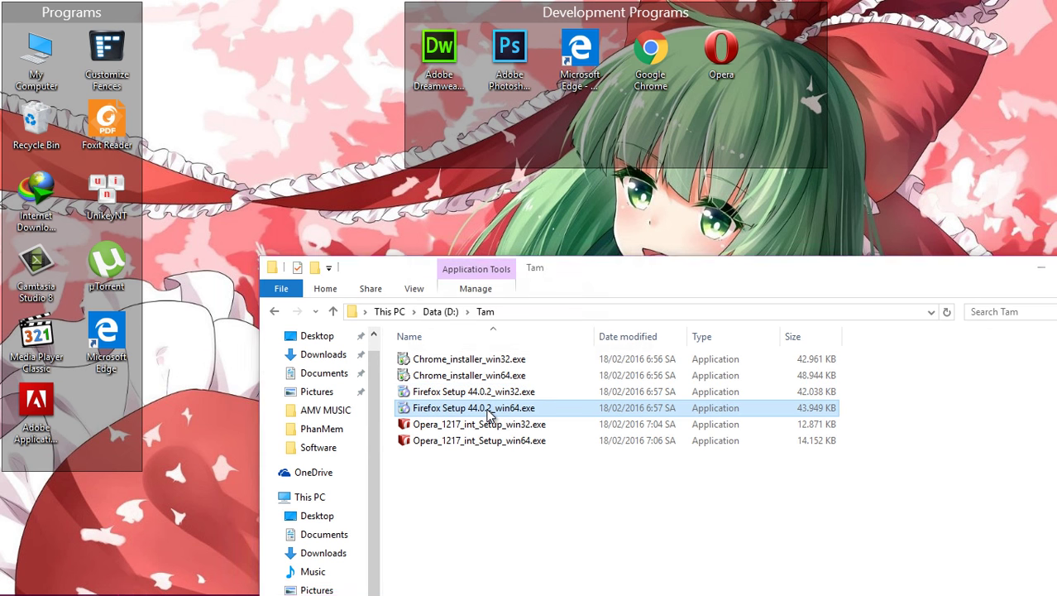
{"action": "left_click", "coordinate": [622, 429]}
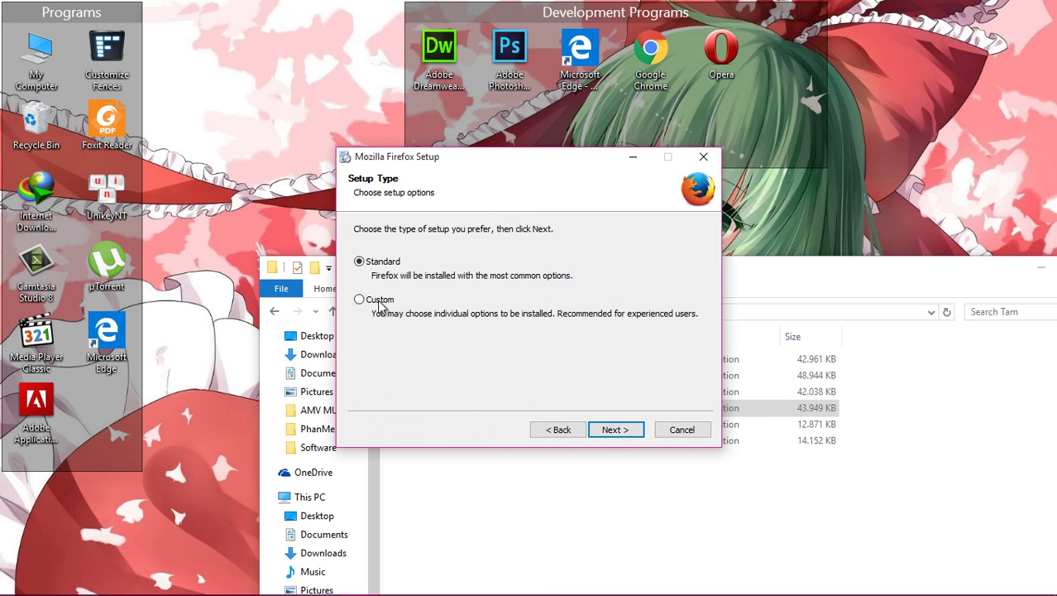
{"action": "left_click", "coordinate": [620, 429]}
{"action": "left_click", "coordinate": [622, 430]}
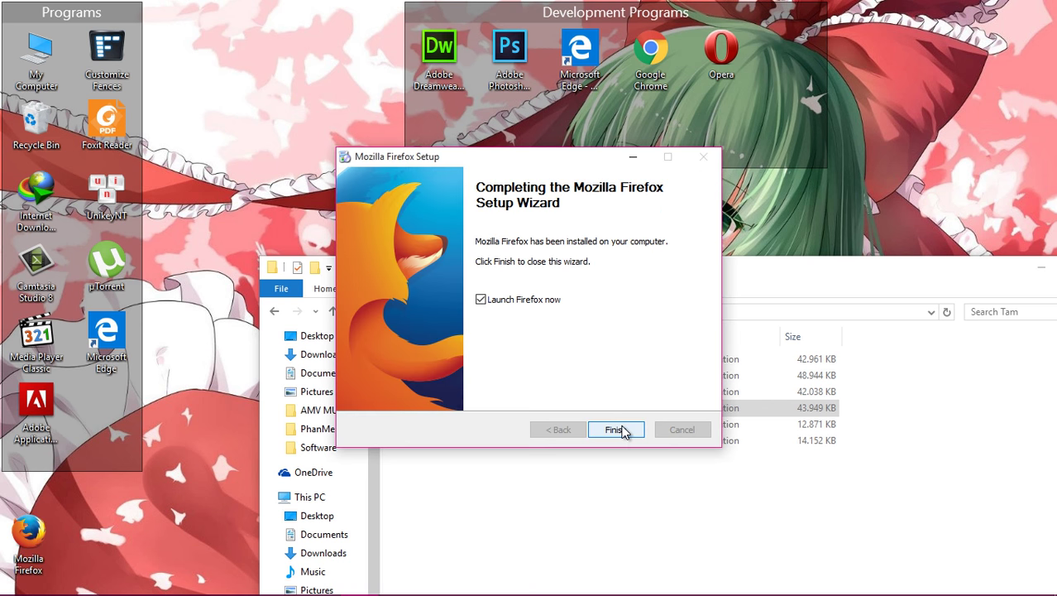
{"action": "left_click", "coordinate": [622, 431]}
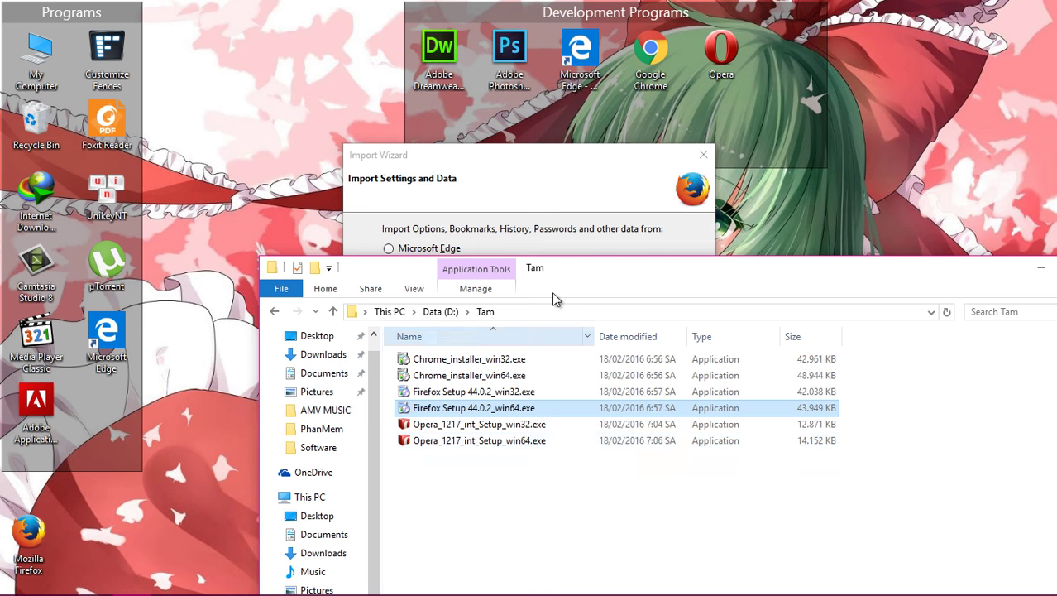
Import settings and data from Chrome in the Firefox Import Wizard.
{"action": "left_click", "coordinate": [389, 250]}
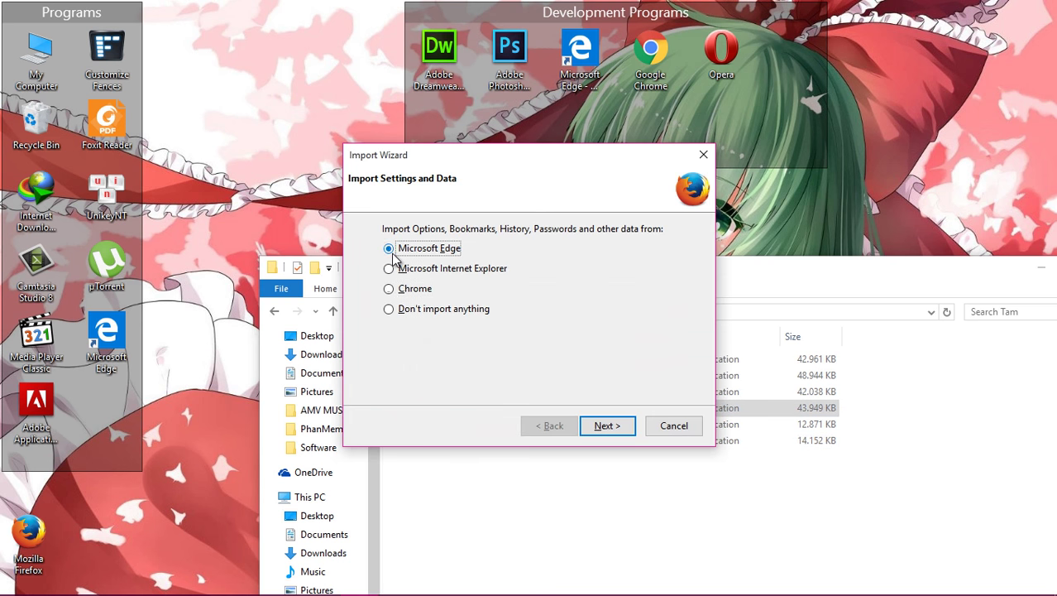
{"action": "left_click", "coordinate": [390, 289]}
{"action": "left_click", "coordinate": [602, 427]}
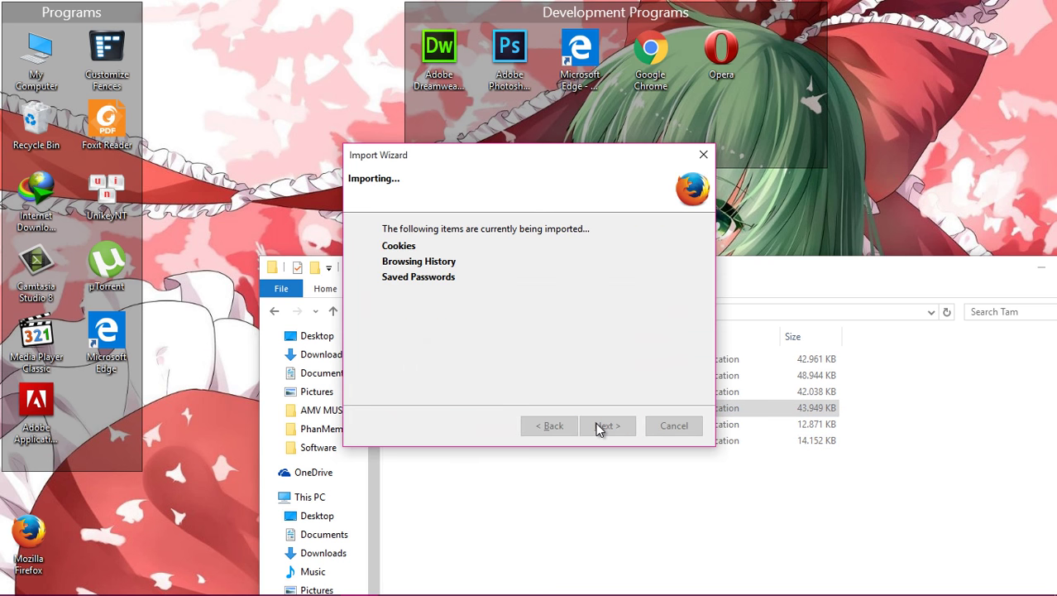
{"action": "left_click", "coordinate": [601, 428]}
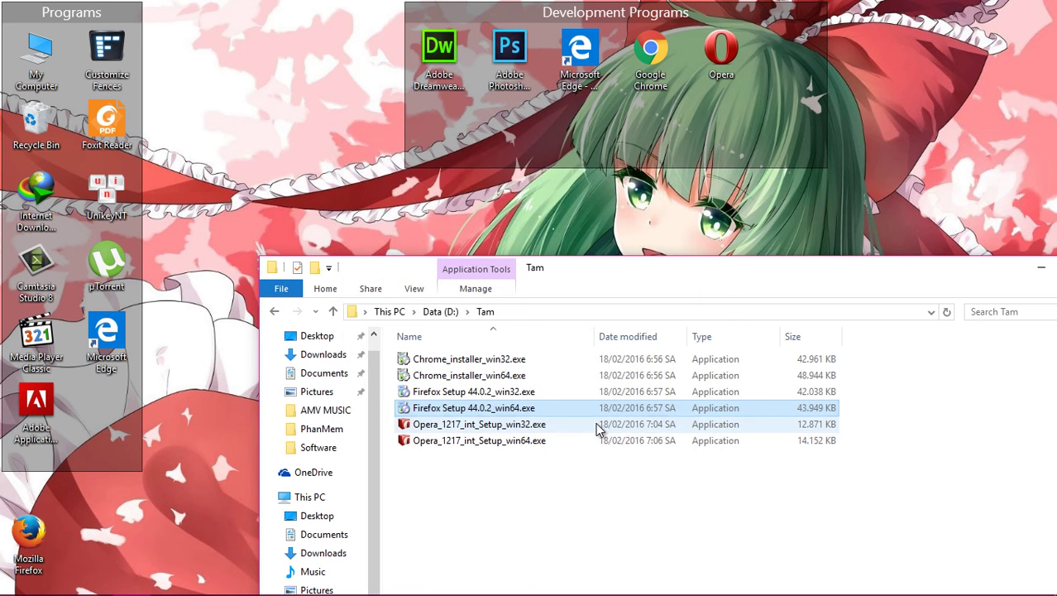
Open Firefox from its desktop shortcut, maximize its window and test it by loading google.com.vn.
{"action": "double_click", "coordinate": [31, 535]}
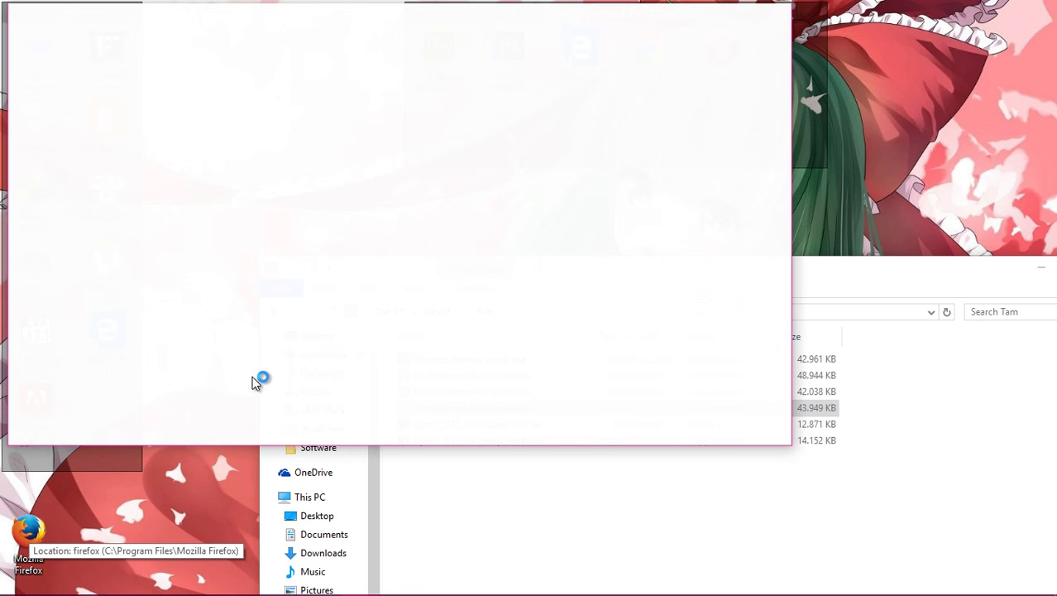
{"action": "left_click", "coordinate": [470, 259]}
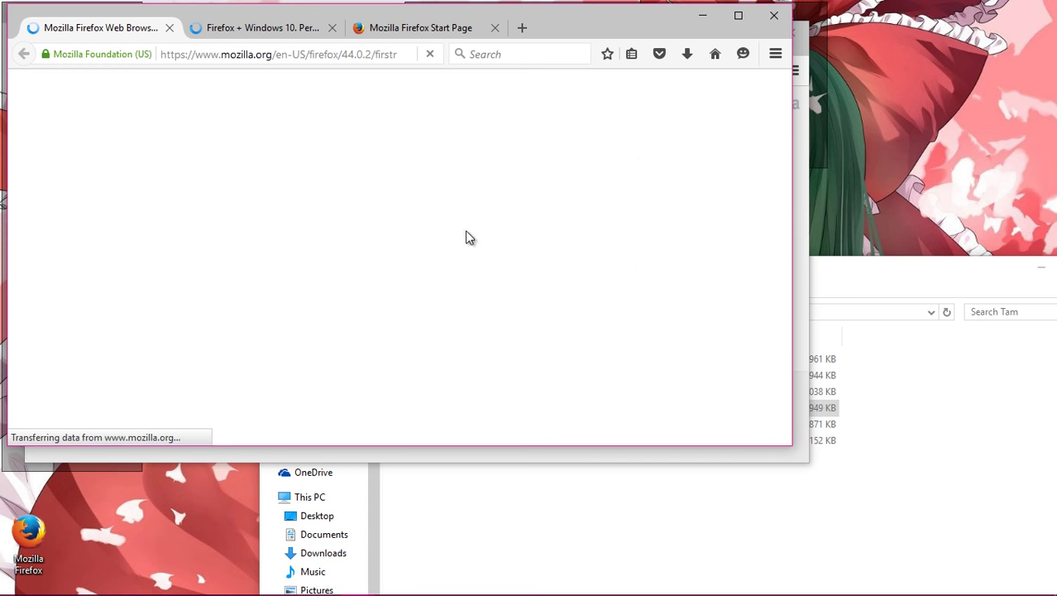
{"action": "left_click", "coordinate": [738, 15]}
{"action": "left_click", "coordinate": [223, 39]}
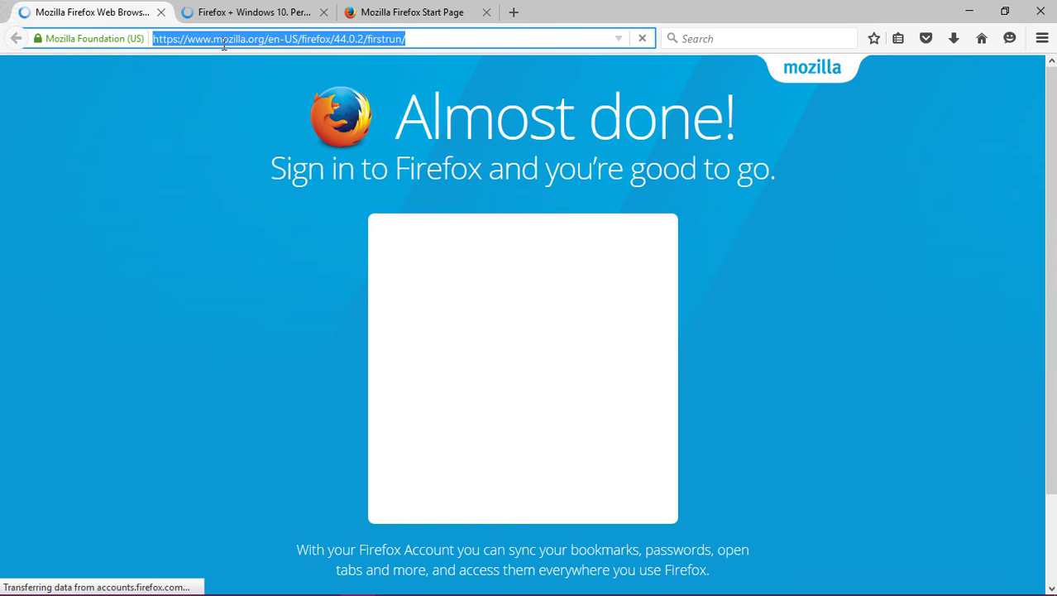
{"action": "type", "text": "google.com.vn/"}
{"action": "key", "text": "Return"}
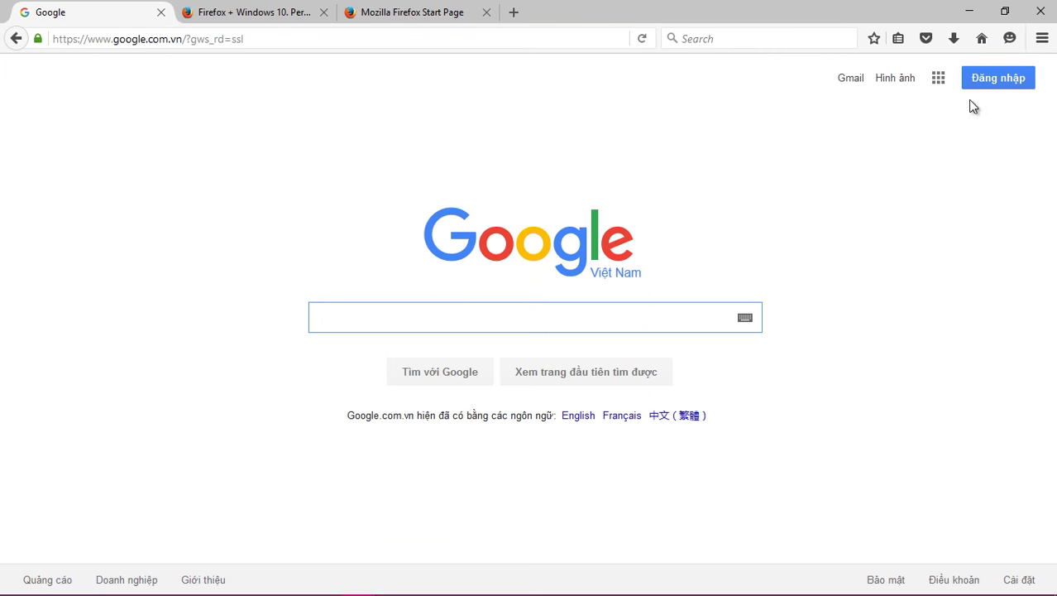
Close both Firefox windows and the Tam folder, and put the Mozilla Firefox shortcut in the Development Programs group.
{"action": "left_click", "coordinate": [1041, 10]}
{"action": "left_click", "coordinate": [493, 331]}
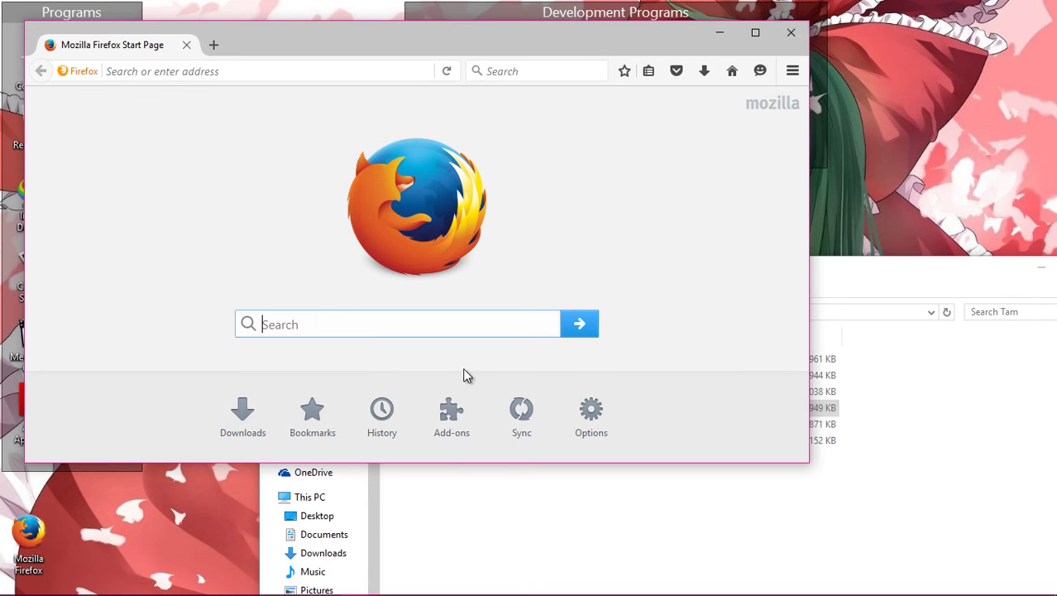
{"action": "left_click", "coordinate": [787, 35]}
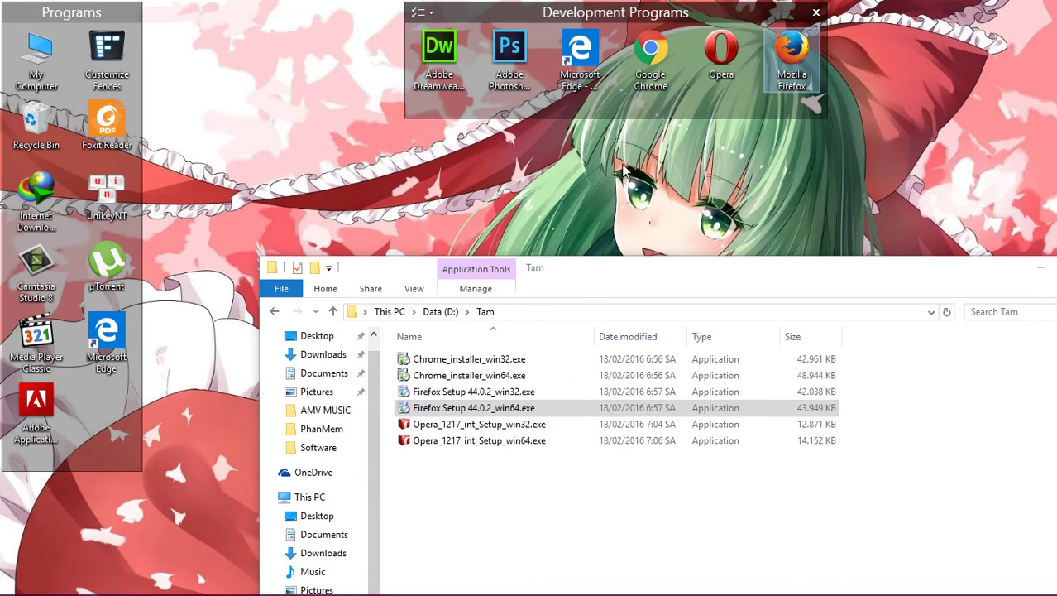
{"action": "left_click_drag", "start_coordinate": [585, 267], "coordinate": [468, 196]}
{"action": "left_click", "coordinate": [973, 187]}
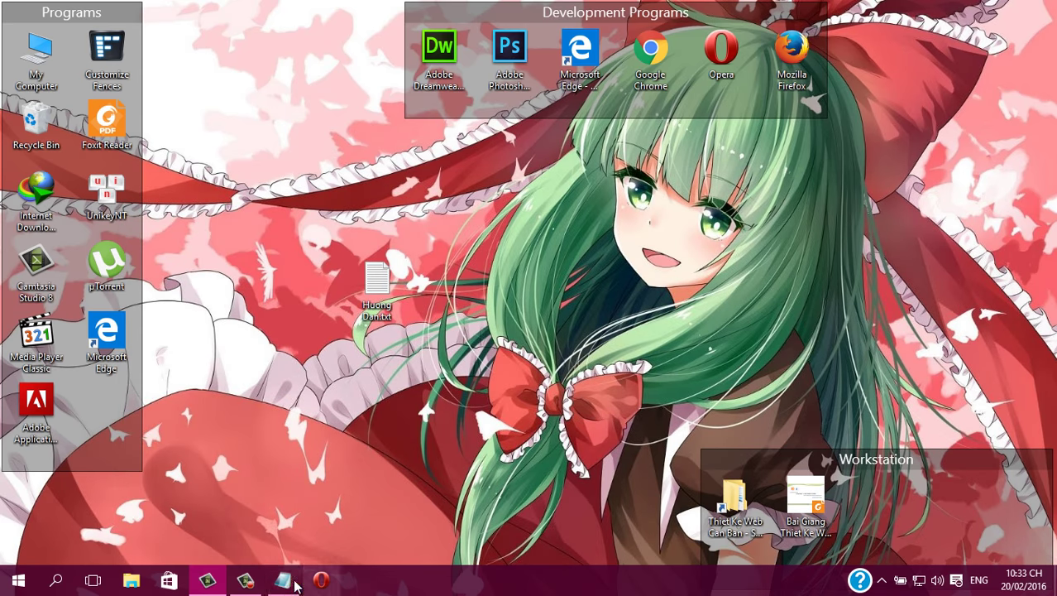
Add the line "-Vậy là máy tính mình có 4 trình duyệt để test tương thích giao diện cho web." to Huong Dan.txt.
{"action": "left_click", "coordinate": [284, 582]}
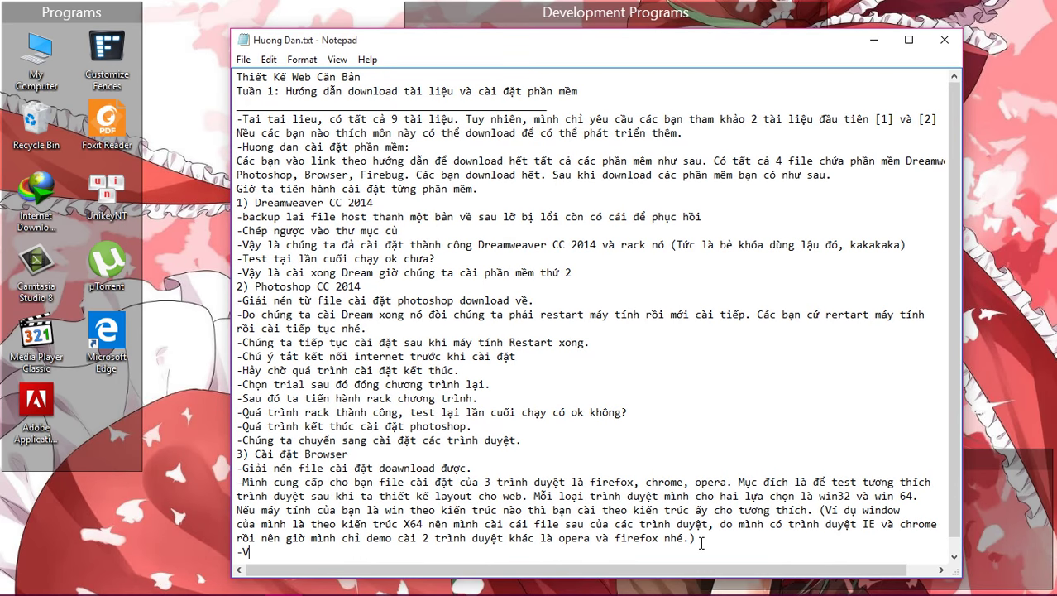
{"action": "type", "text": "áy tin"}
{"action": "key", "text": "BackSpace"}
{"action": "key", "text": "BackSpace"}
{"action": "key", "text": "BackSpace"}
{"action": "key", "text": "BackSpace"}
{"action": "key", "text": "BackSpace"}
{"action": "type", "text": "tính mình có 4 tr"}
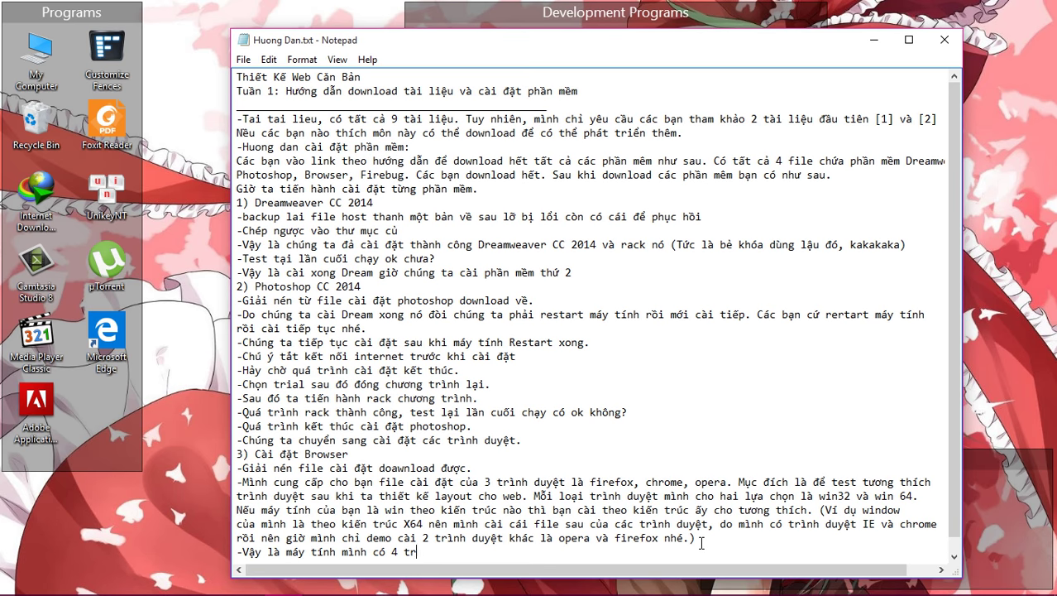
{"action": "type", "text": "ình duyệt để tes"}
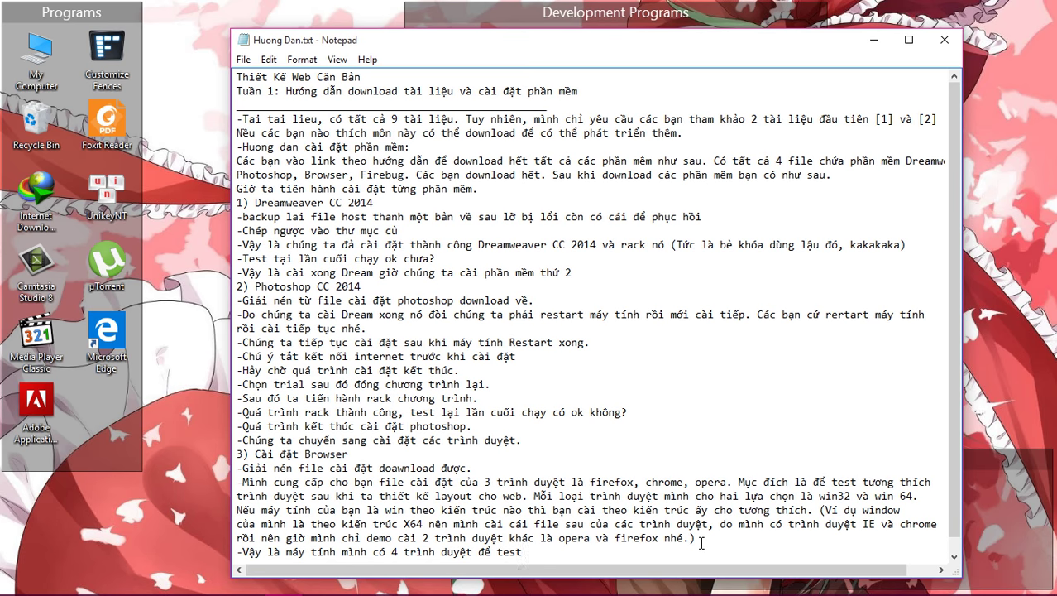
{"action": "type", "text": "tuon"}
{"action": "key", "text": "BackSpace"}
{"action": "key", "text": "BackSpace"}
{"action": "key", "text": "BackSpace"}
{"action": "key", "text": "BackSpace"}
{"action": "type", "text": "trình duyệt để test tương thích giao "}
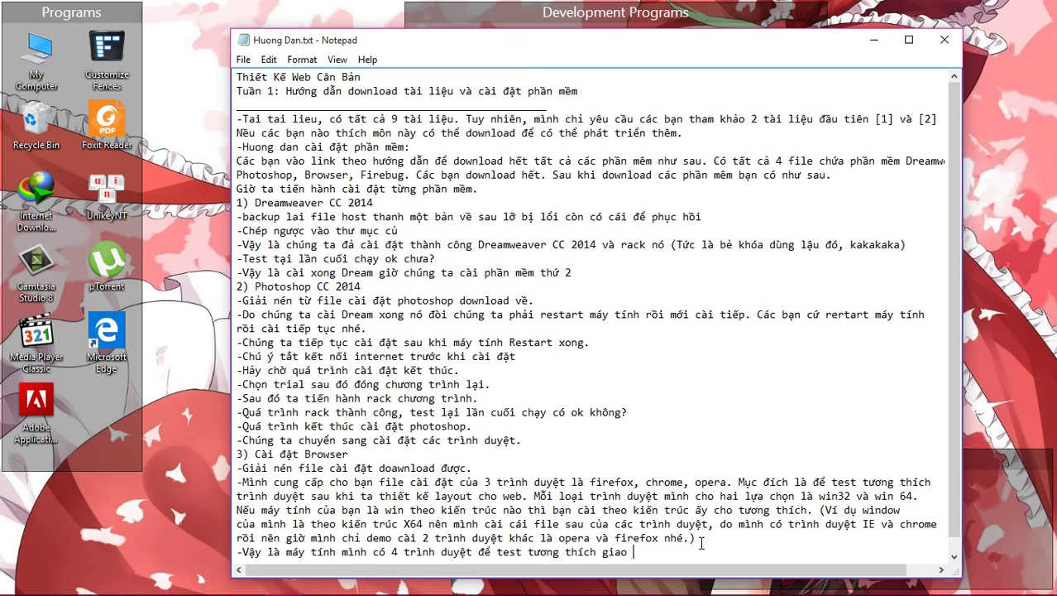
{"action": "type", "text": "diện cho web. Các"}
{"action": "key", "text": "BackSpace"}
{"action": "key", "text": "BackSpace"}
{"action": "key", "text": "BackSpace"}
Add the line "-Quá trình cài đặt Browser kết thúc , chúng ta cài đặt phần mềm cuối là firebug".
{"action": "key", "text": "Return"}
{"action": "type", "text": "-Qua"}
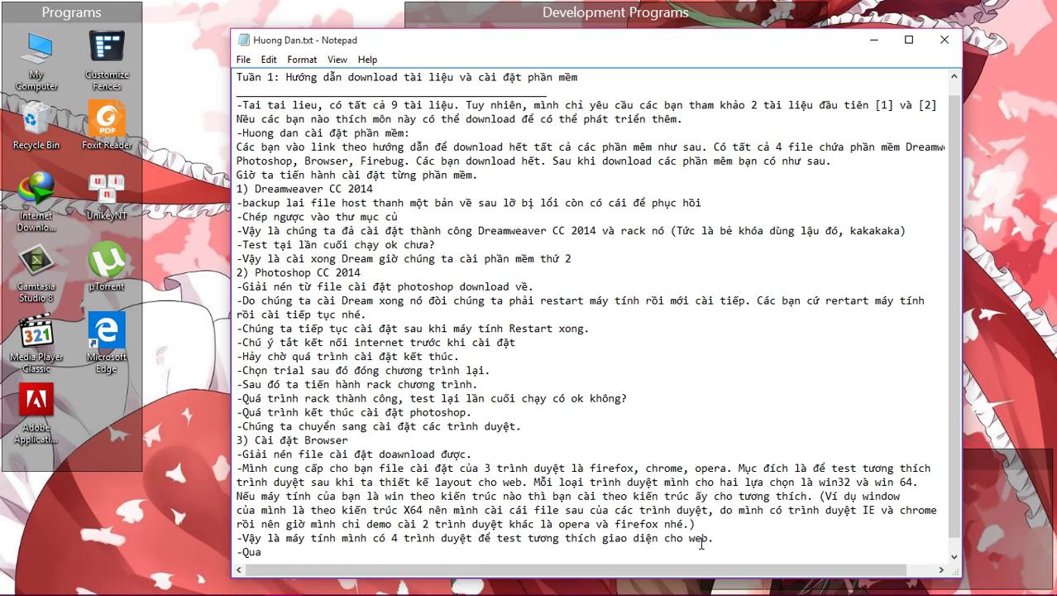
{"action": "type", "text": " trinh cài đặt Browser"}
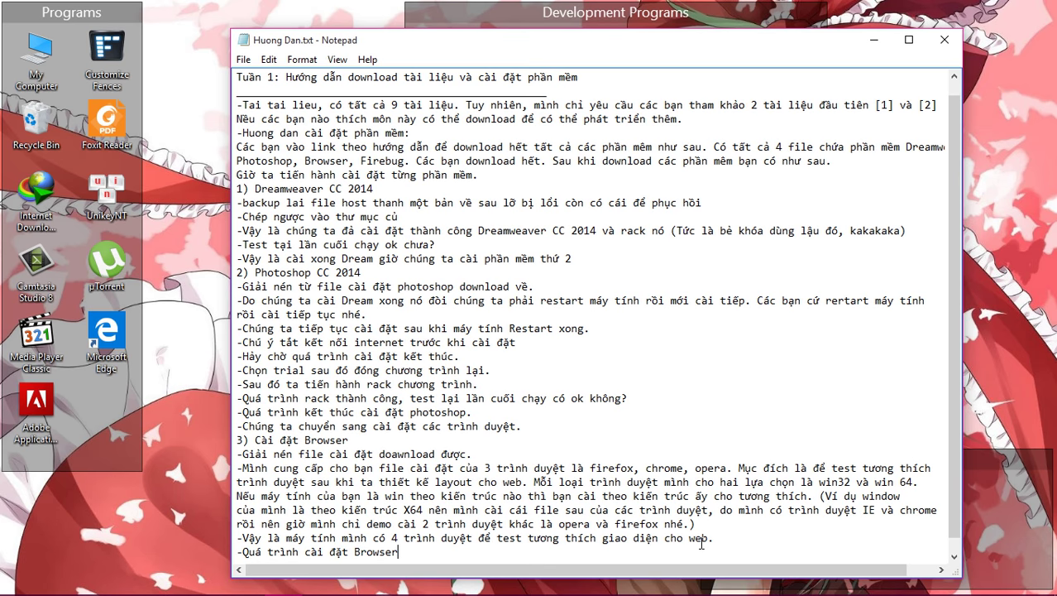
{"action": "type", "text": " kết thúc , chúng ta "}
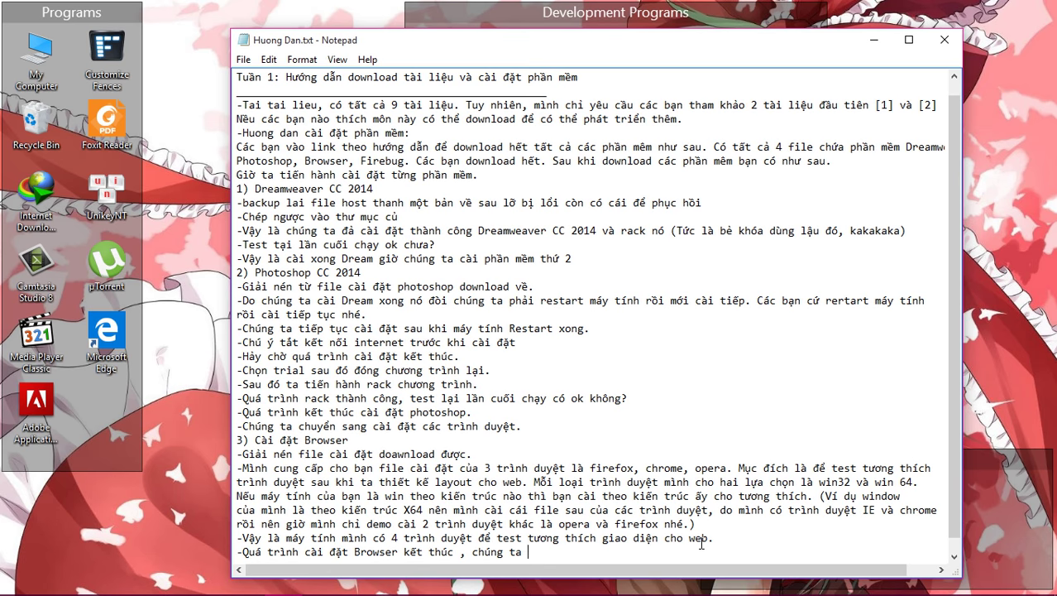
{"action": "type", "text": "cài"}
{"action": "key", "text": "BackSpace"}
{"action": "key", "text": "BackSpace"}
{"action": "type", "text": "a cài đặt phần mềm cuối"}
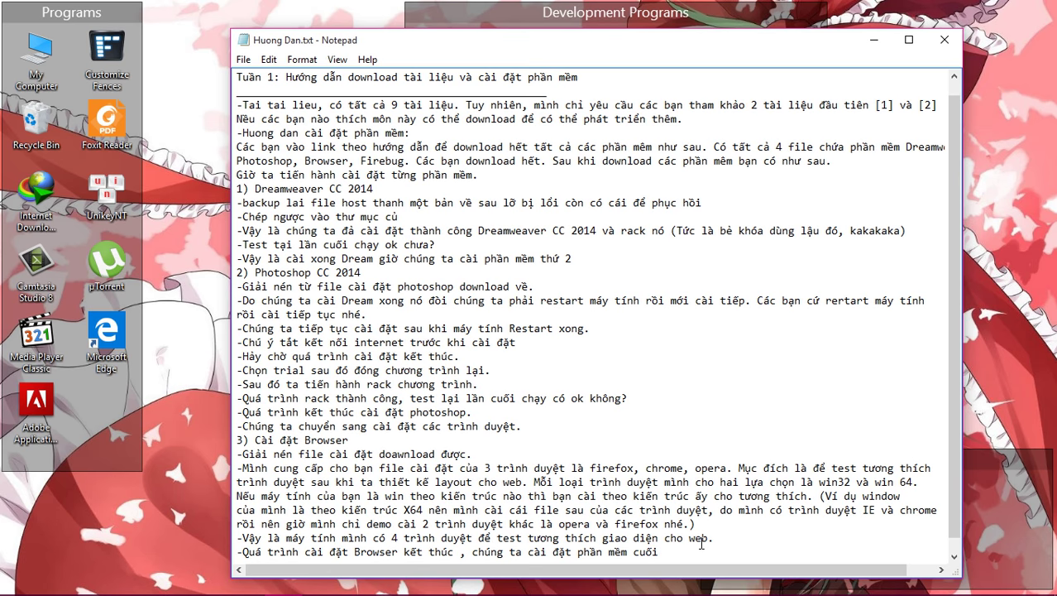
{"action": "type", "text": " là firebug"}
Start a new section of the notes headed "4) Firebug cho firefox.".
{"action": "key", "text": "Return"}
{"action": "type", "text": "4"}
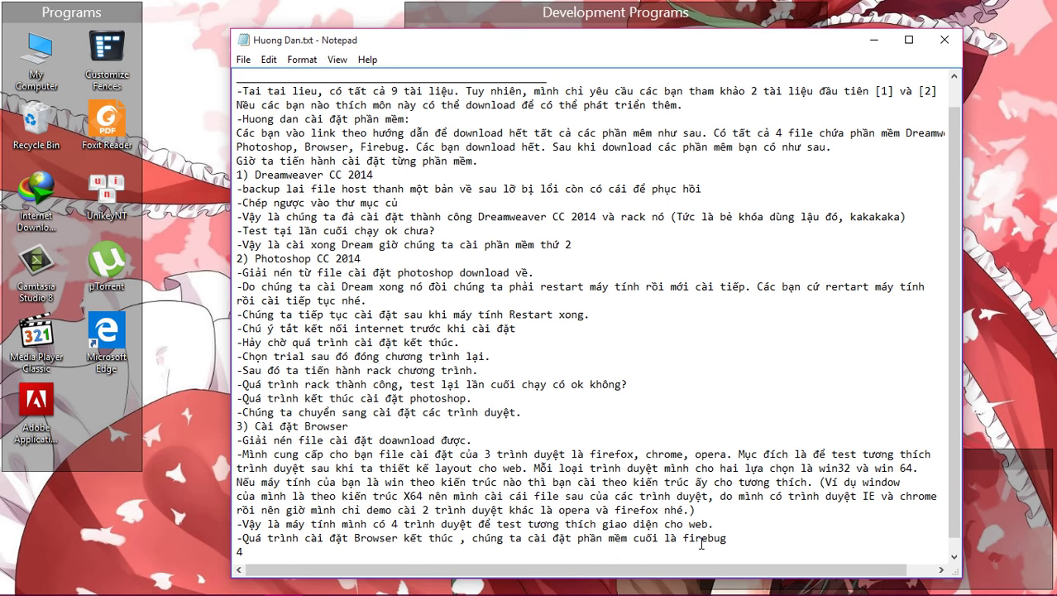
{"action": "type", "text": ") Cài"}
{"action": "key", "text": "BackSpace"}
{"action": "key", "text": "BackSpace"}
{"action": "key", "text": "BackSpace"}
{"action": "type", "text": "Firebug cho firefox."}
Add the line "-Phần mềm này chỉ là add-on của firefox nên bạn hãy cài firefox xong rồi hãy cài cái này.".
{"action": "key", "text": "Return"}
{"action": "type", "text": "-P"}
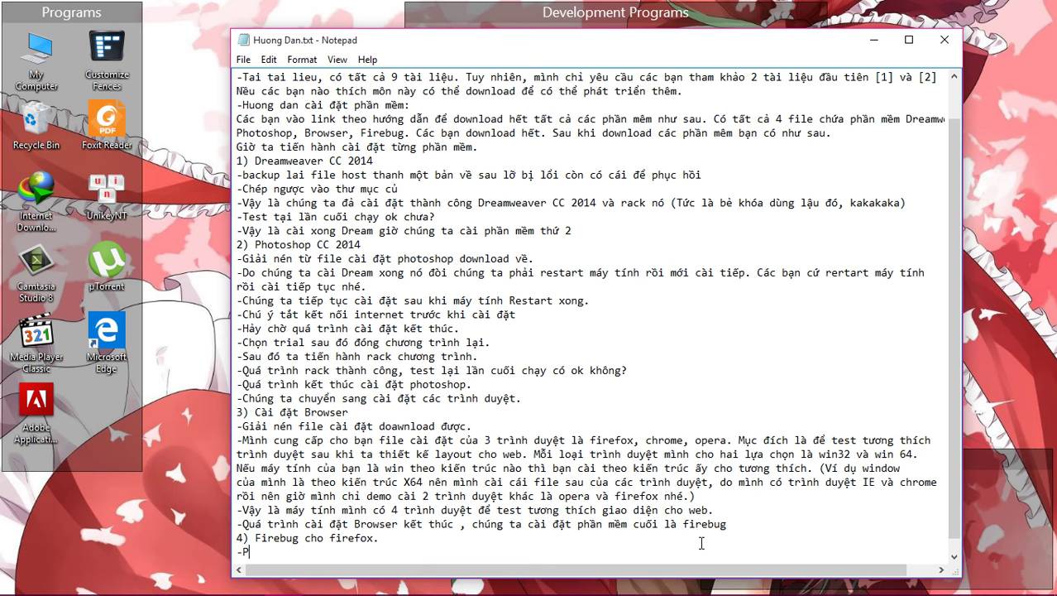
{"action": "type", "text": "hần mềm này chi là add-"}
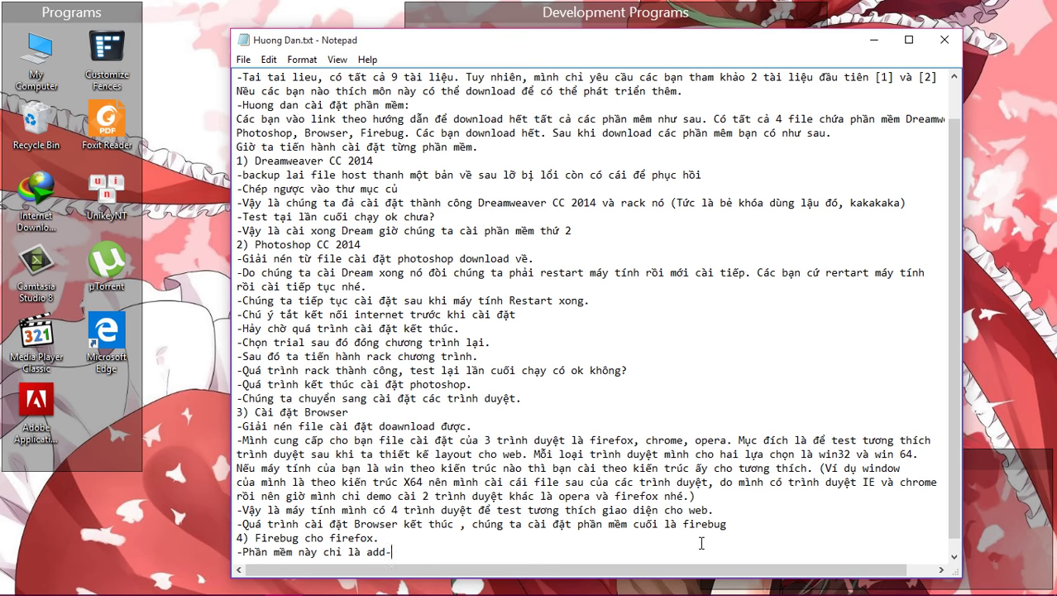
{"action": "type", "text": "on của firefox nên"}
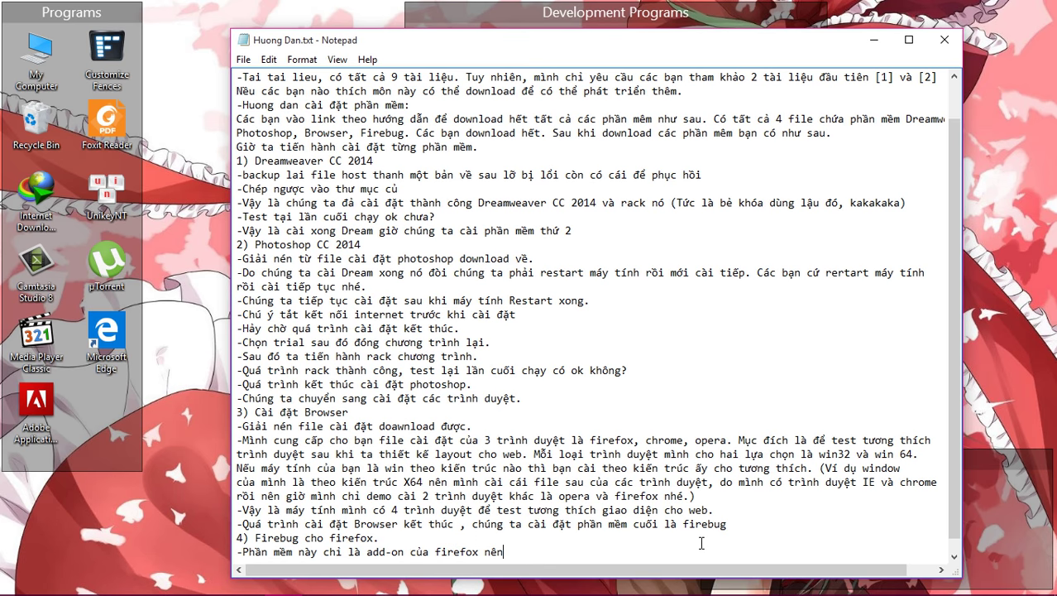
{"action": "type", "text": " ban hay"}
{"action": "type", "text": " cai"}
{"action": "type", "text": " firfo"}
{"action": "key", "text": "BackSpace"}
{"action": "key", "text": "BackSpace"}
{"action": "type", "text": "ef"}
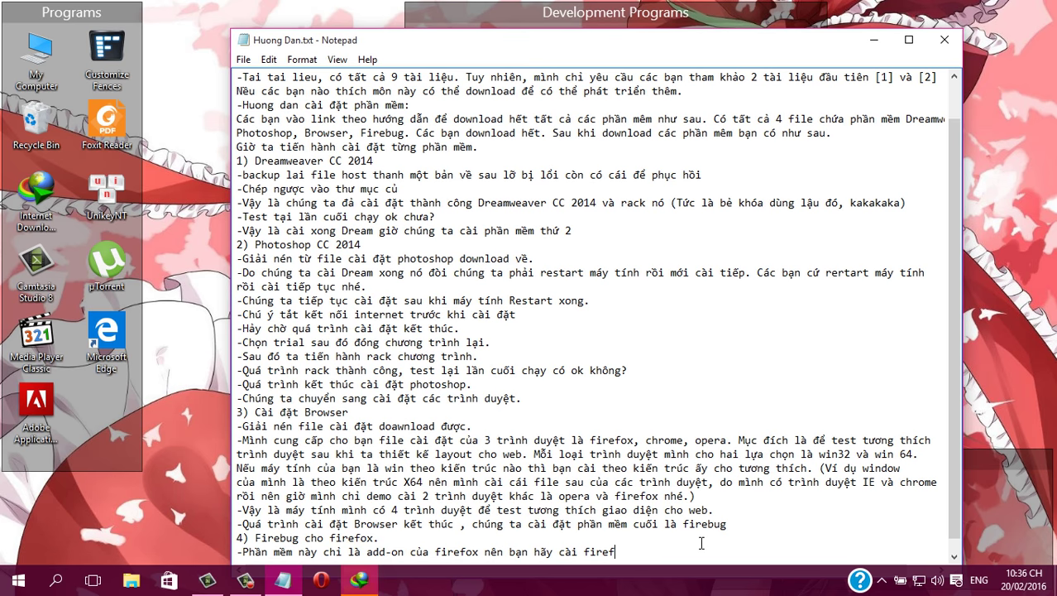
{"action": "left_click", "coordinate": [357, 579]}
{"action": "left_click", "coordinate": [642, 358]}
{"action": "left_click", "coordinate": [631, 548]}
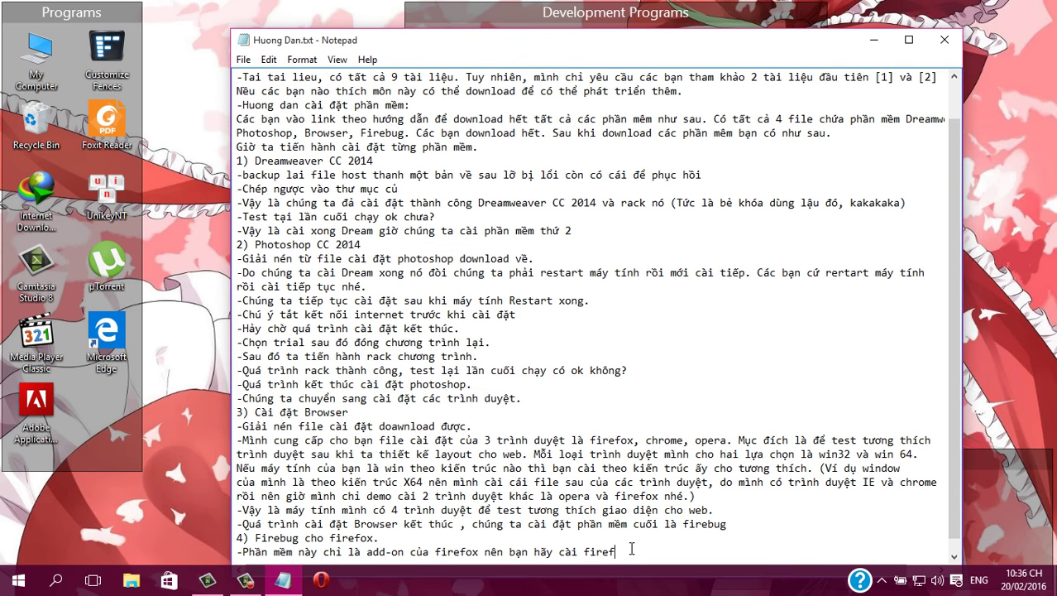
{"action": "type", "text": "ox"}
{"action": "type", "text": " xon"}
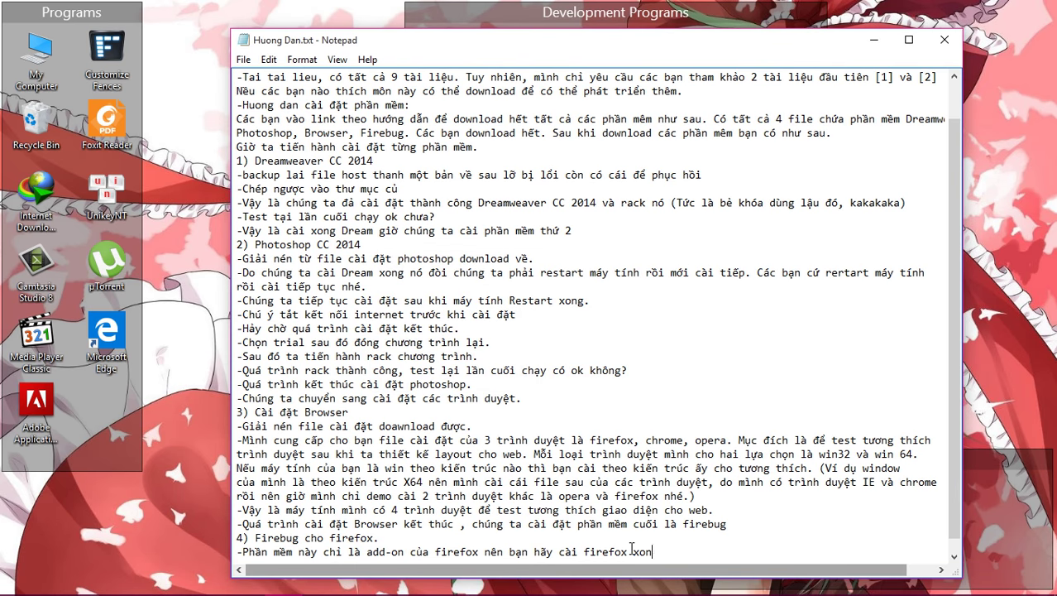
{"action": "type", "text": "g rôi hãy cài cái này"}
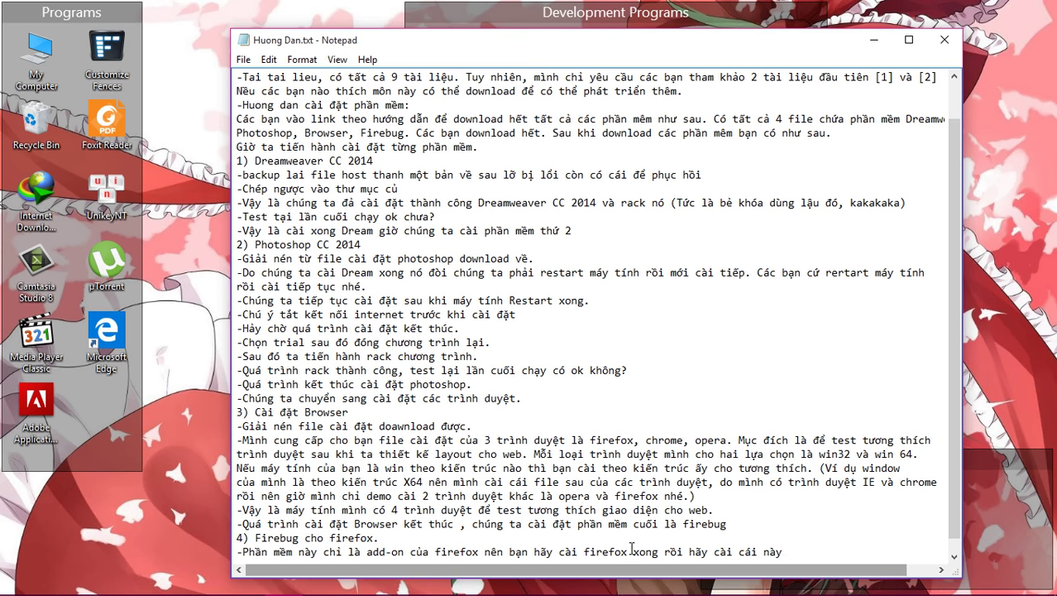
{"action": "type", "text": "."}
Add the line "-Ở day có hai cách cài cài trực tiếp online như sau." to the Firebug section.
{"action": "key", "text": "Return"}
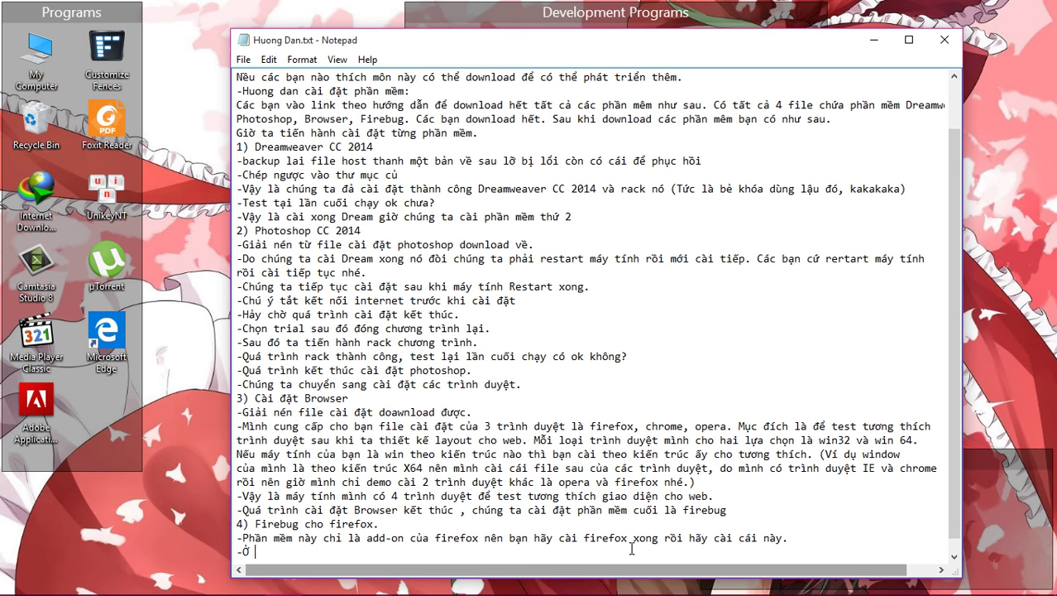
{"action": "type", "text": "-Ở day có hai cách cài "}
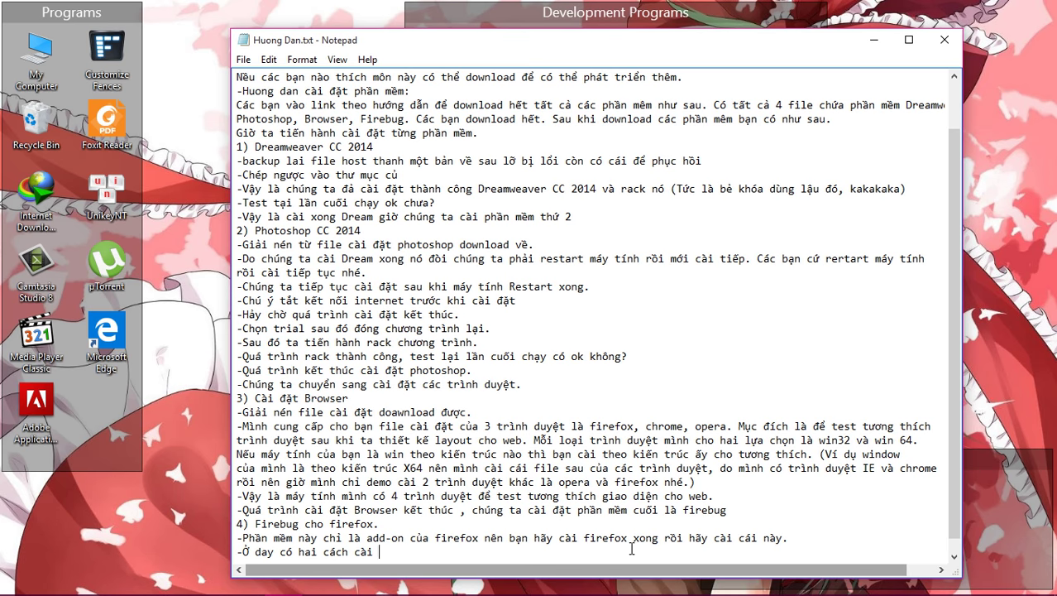
{"action": "type", "text": "cài trực tiếp online"}
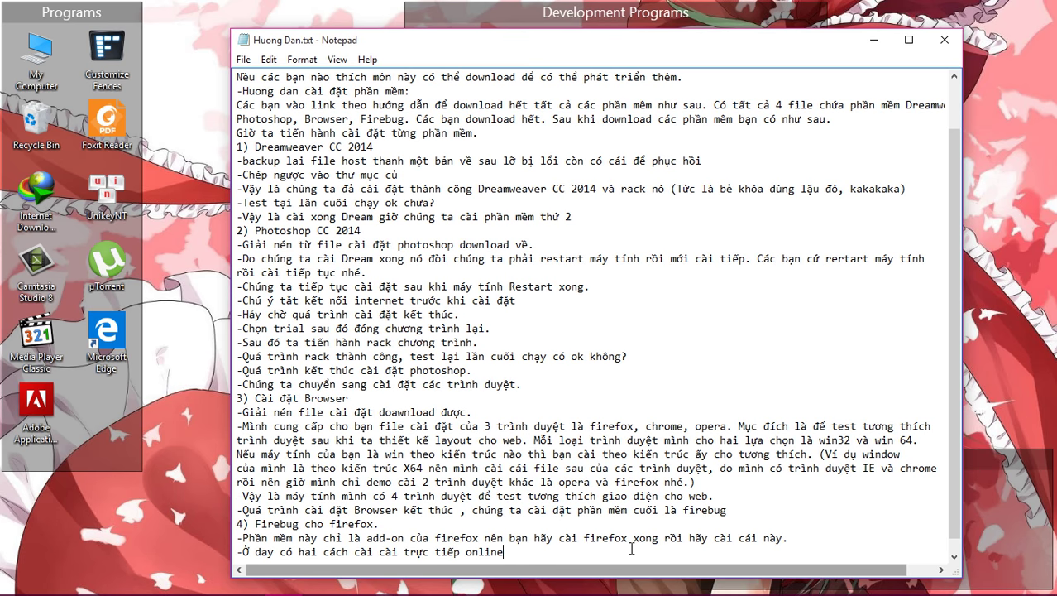
{"action": "type", "text": " như sau."}
Minimize the notes, open Firefox from its desktop shortcut without making it the default browser, and maximize its window.
{"action": "left_click", "coordinate": [873, 39]}
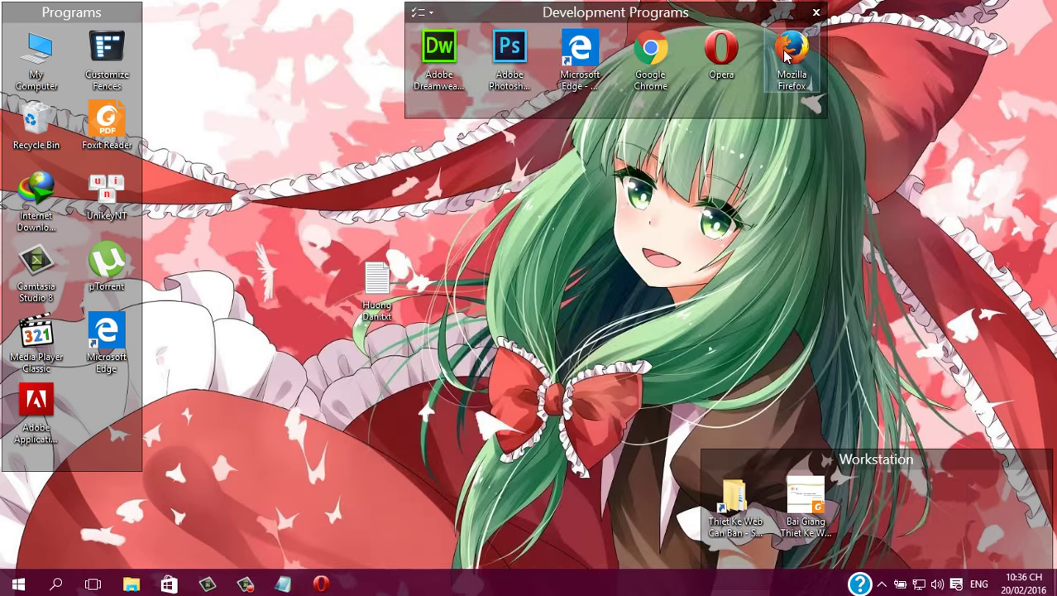
{"action": "double_click", "coordinate": [790, 49]}
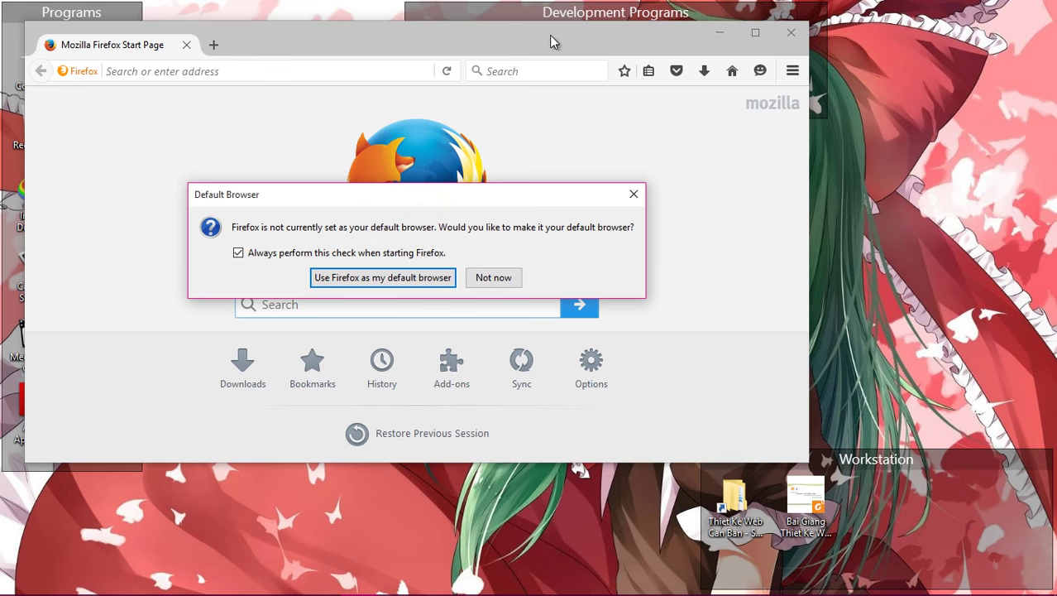
{"action": "left_click", "coordinate": [632, 192]}
{"action": "double_click", "coordinate": [553, 36]}
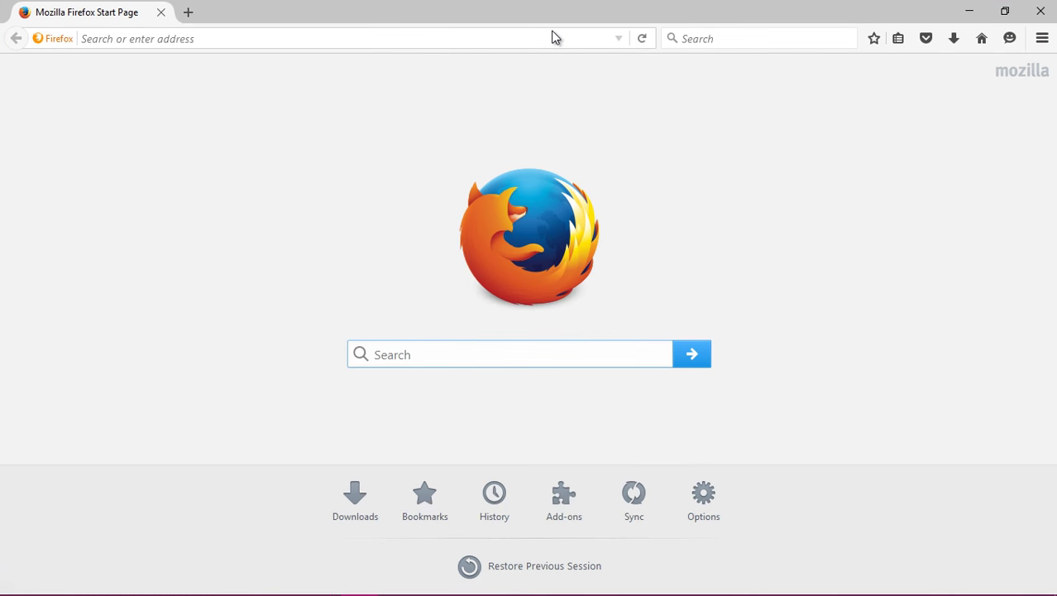
Search for firebug in the Firefox Add-ons Manager and install the Firebug add-on.
{"action": "left_click", "coordinate": [1043, 40]}
{"action": "left_click", "coordinate": [1009, 264]}
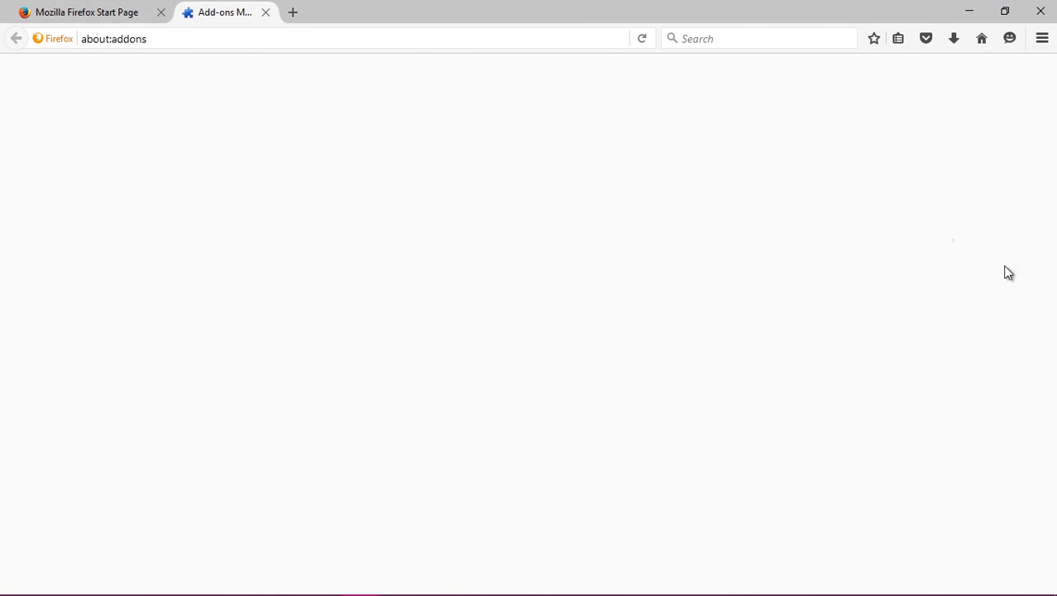
{"action": "left_click", "coordinate": [80, 131]}
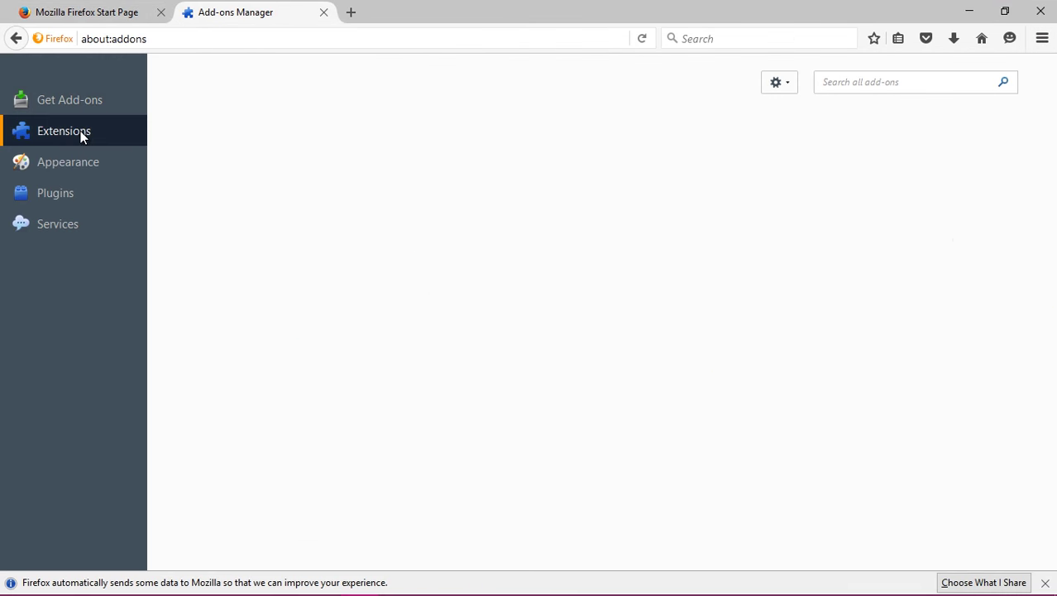
{"action": "left_click", "coordinate": [52, 101]}
{"action": "left_click", "coordinate": [853, 85]}
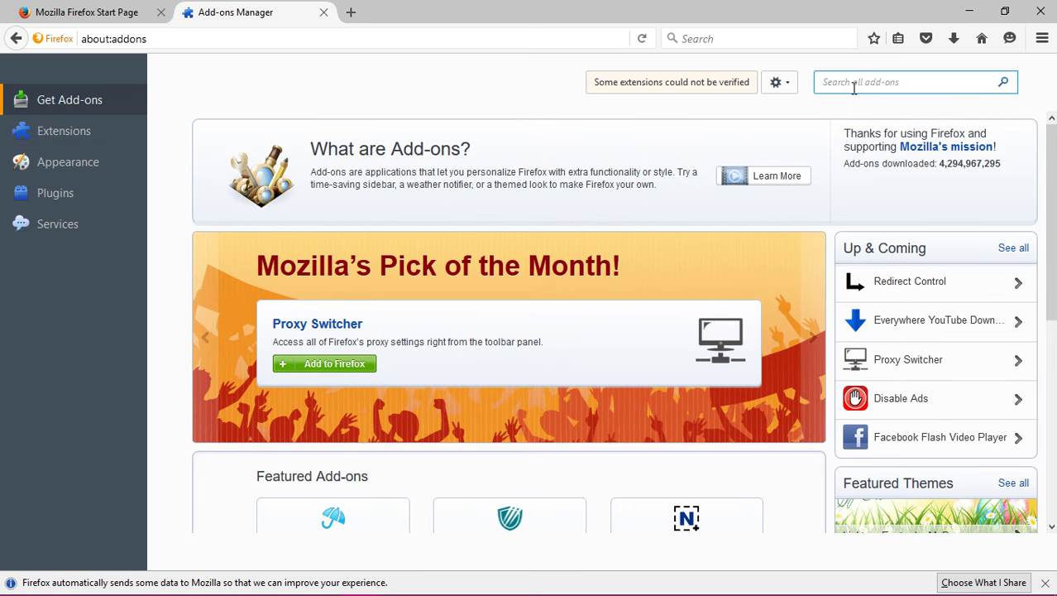
{"action": "type", "text": "firebug"}
{"action": "key", "text": "Return"}
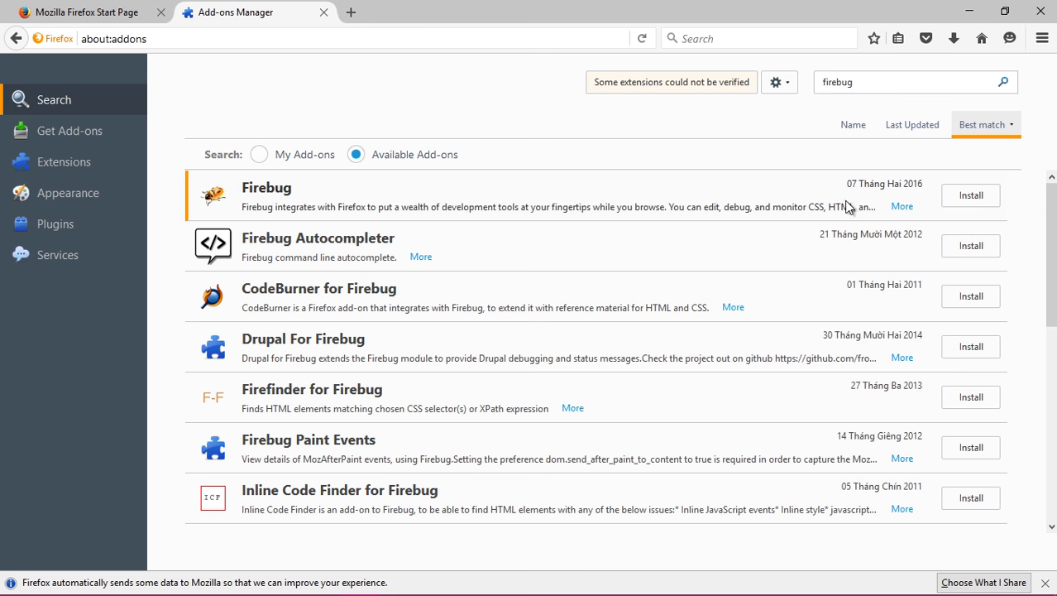
{"action": "left_click", "coordinate": [957, 196]}
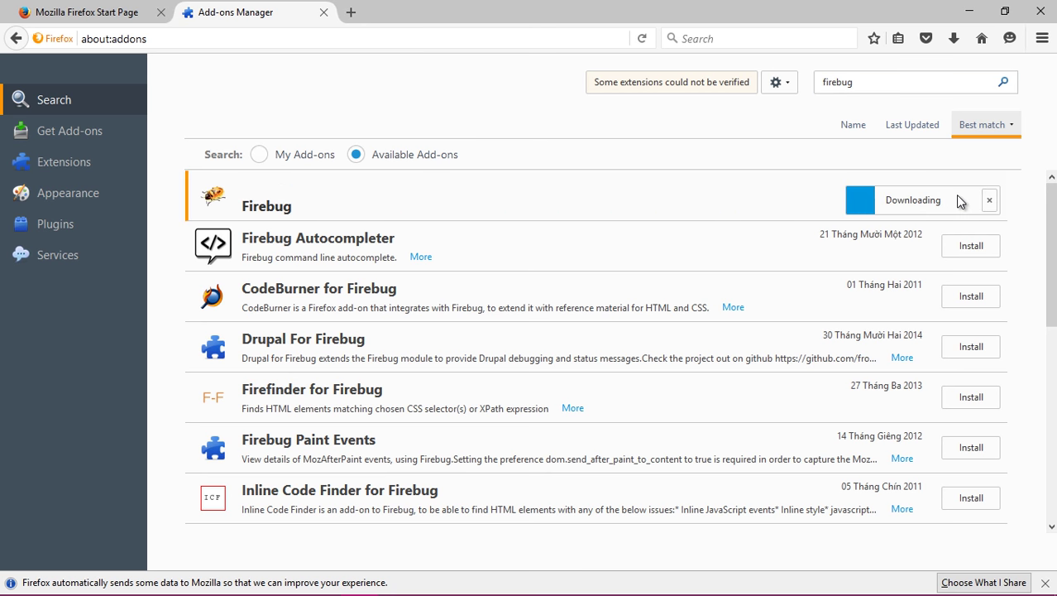
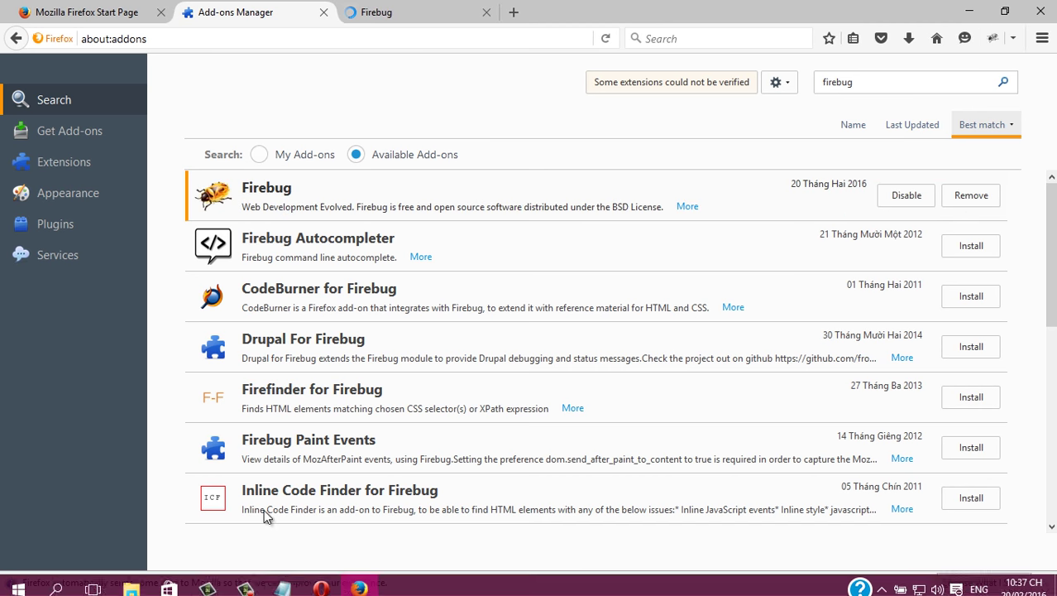
Append "Khi đó bạn sẽ thấy biểu tượng con bọ trên firefox như sau" to the online installation line in Huong Dan.txt.
{"action": "left_click", "coordinate": [285, 582]}
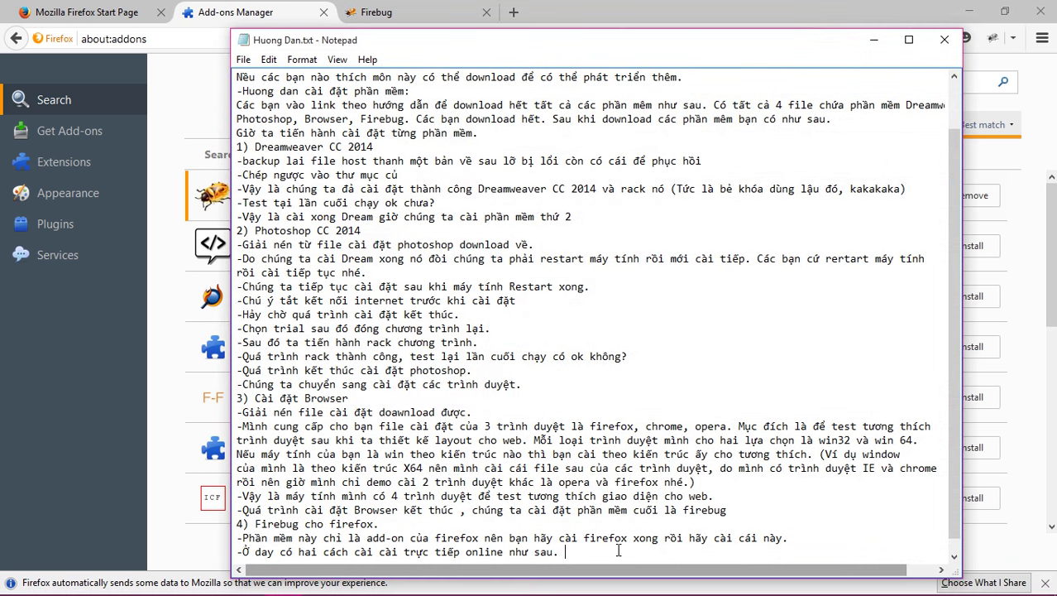
{"action": "type", "text": "Khi đó"}
{"action": "type", "text": " bạn sẽ thấy"}
{"action": "type", "text": " biểu tươn"}
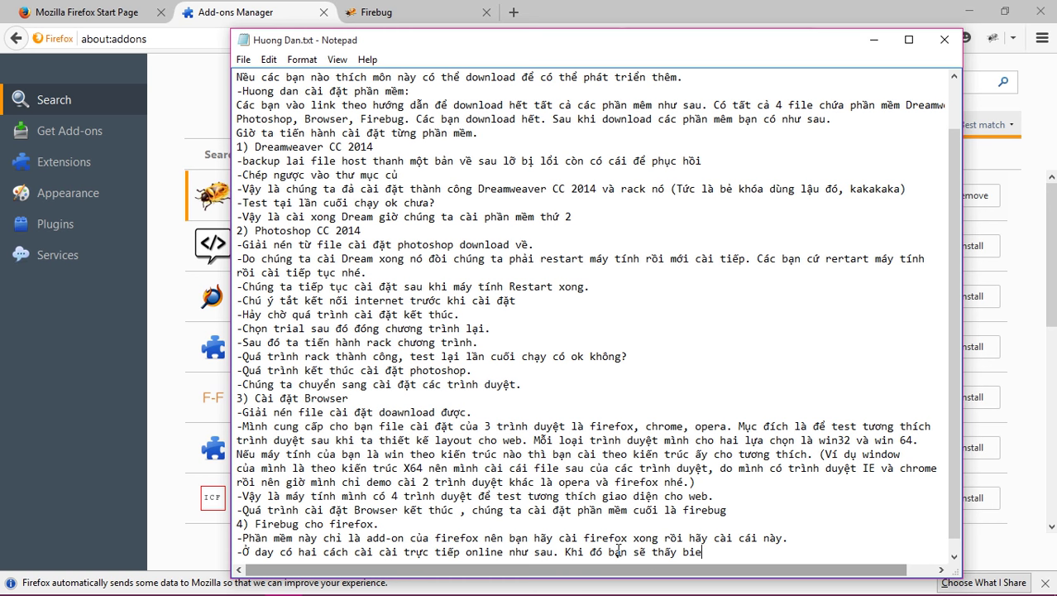
{"action": "type", "text": "g con bo"}
{"action": "type", "text": " trên firefox như"}
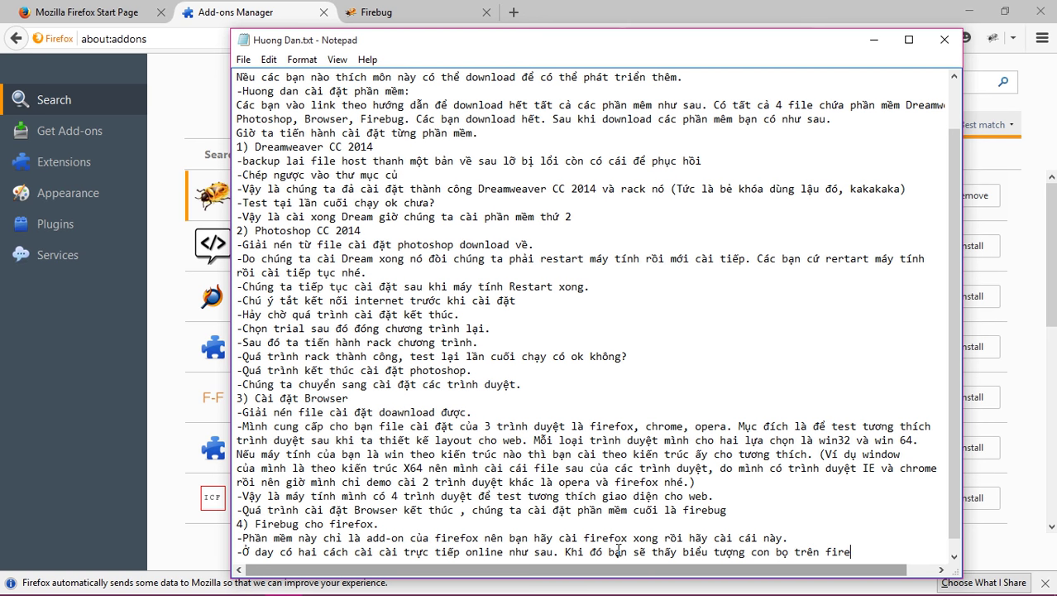
{"action": "type", "text": " sau"}
Minimize the notes and view the options offered by the Firebug extension in Firefox.
{"action": "left_click", "coordinate": [873, 39]}
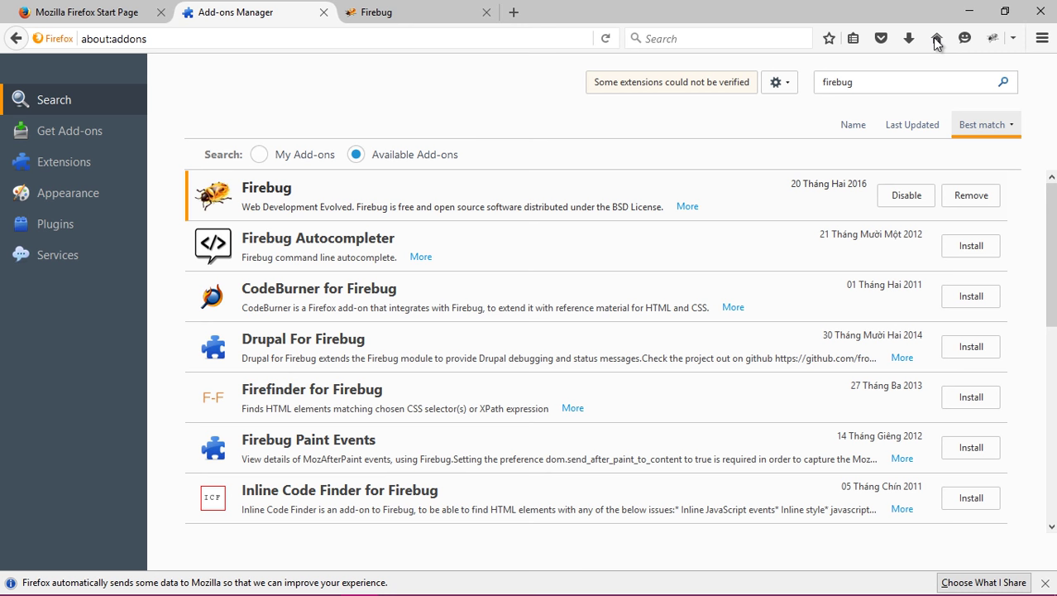
{"action": "left_click", "coordinate": [1011, 38]}
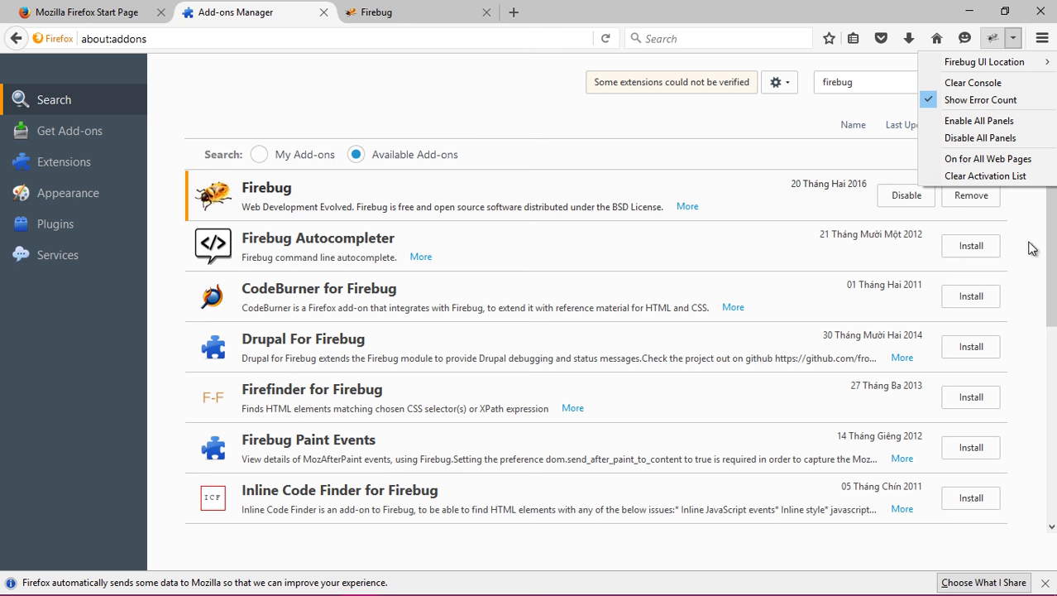
{"action": "left_click", "coordinate": [1009, 38]}
Close the Add-ons Manager and Firebug tabs and load google.com.vn in the remaining tab.
{"action": "left_click", "coordinate": [323, 12]}
{"action": "left_click", "coordinate": [323, 11]}
{"action": "left_click", "coordinate": [301, 37]}
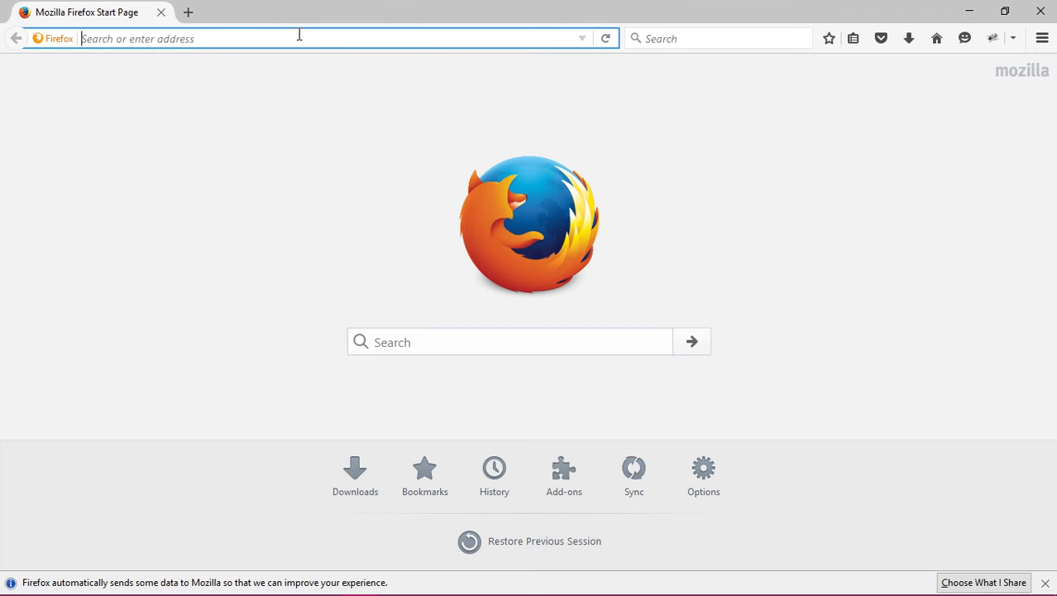
{"action": "type", "text": "google.com.vn/"}
{"action": "left_click", "coordinate": [115, 145]}
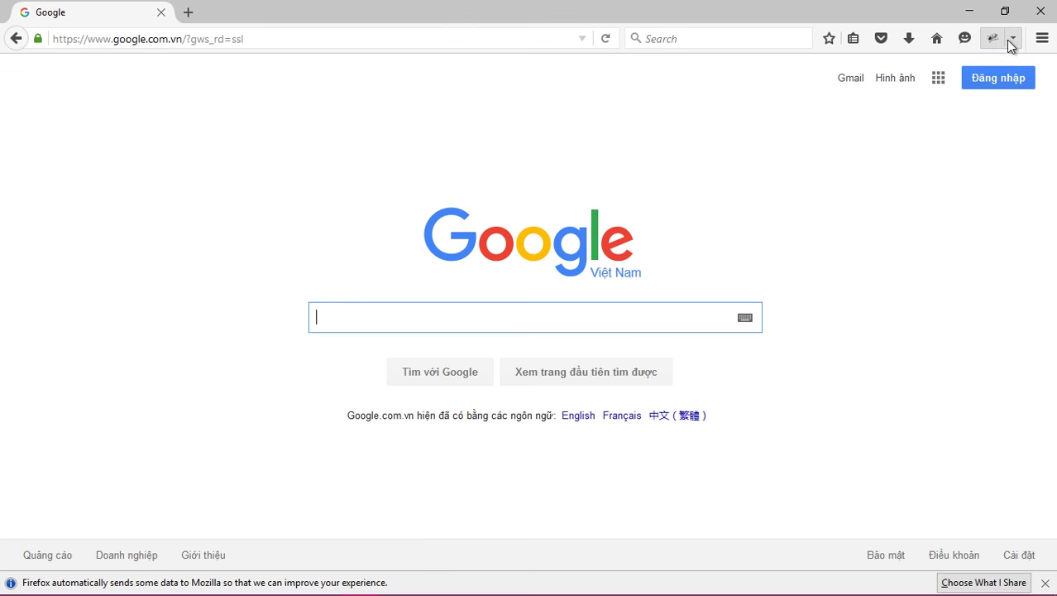
Reopen Huong Dan.txt and add the line "điều đó có nghĩa cài đặt đả thành công." at the end of the notes.
{"action": "left_click", "coordinate": [351, 582]}
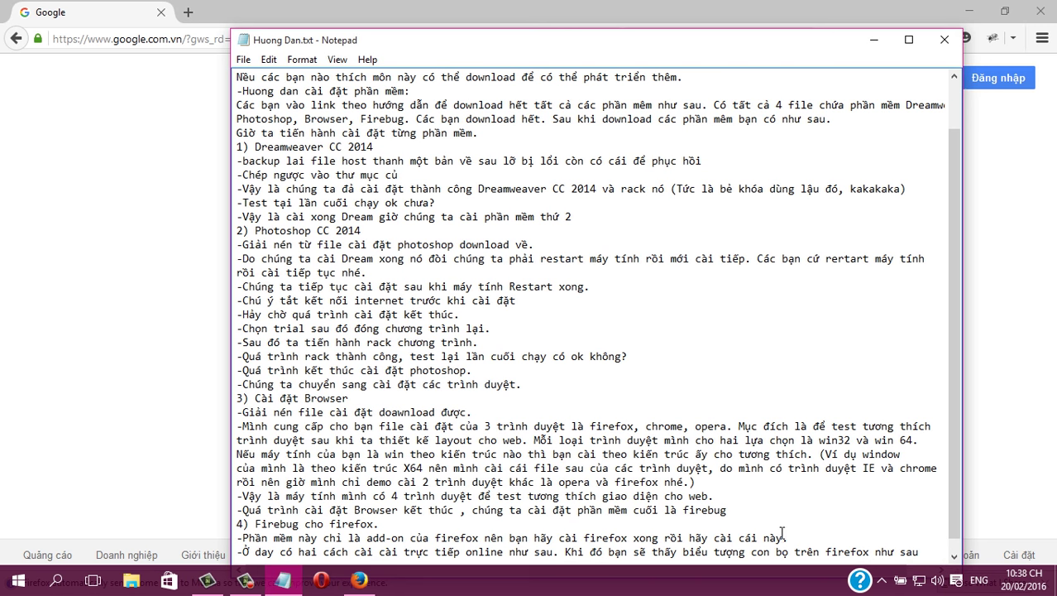
{"action": "key", "text": "Return"}
{"action": "type", "text": "d"}
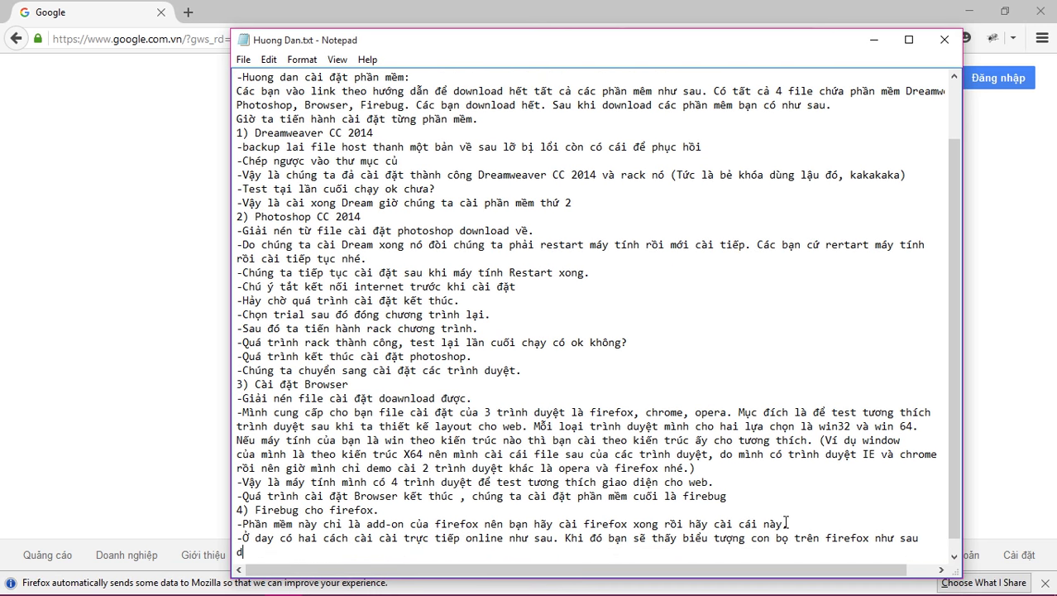
{"action": "type", "text": "die"}
{"action": "type", "text": "u đó có nghĩa "}
{"action": "type", "text": "cài đặt đa"}
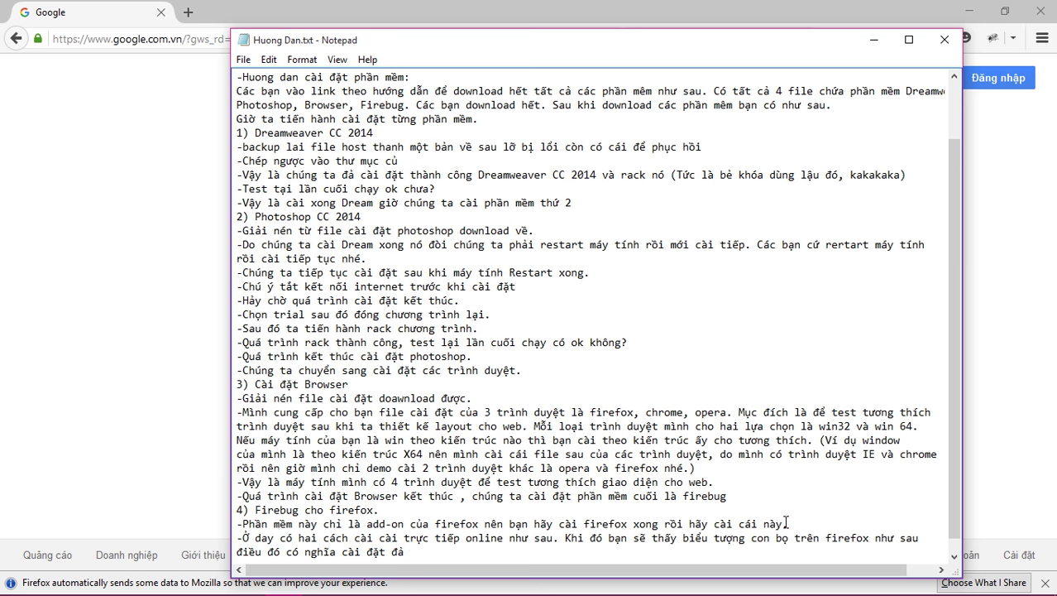
{"action": "type", "text": " thành co"}
{"action": "type", "text": "ng."}
{"action": "key", "text": "Return"}
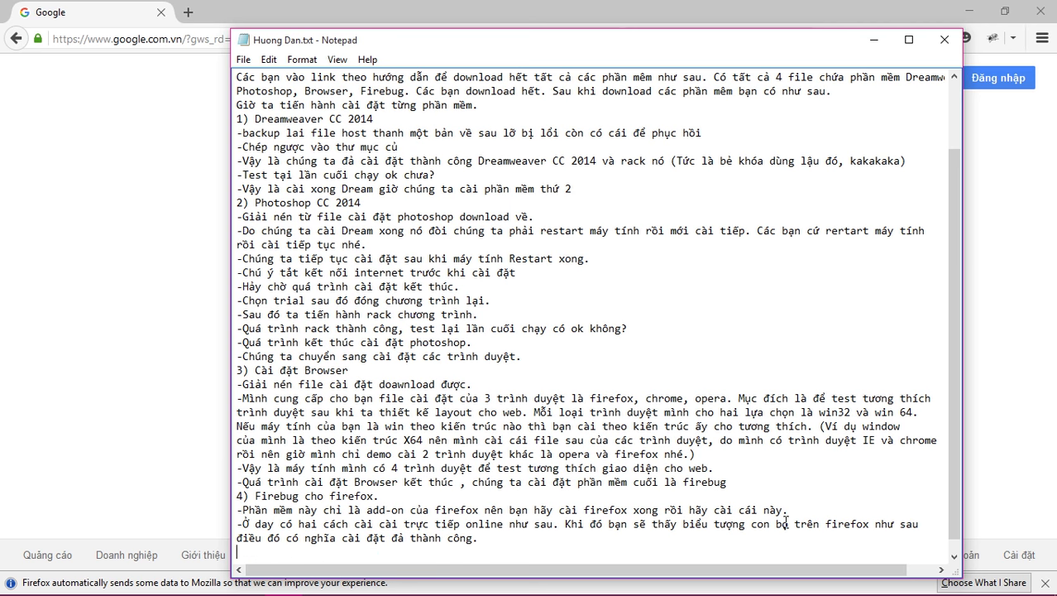
Add the line "-Cách 2 là cài offilne, để mình gở nó ra lại và cài offline cho bạn" to the notes.
{"action": "type", "text": "-Cách 2 là cài offilne"}
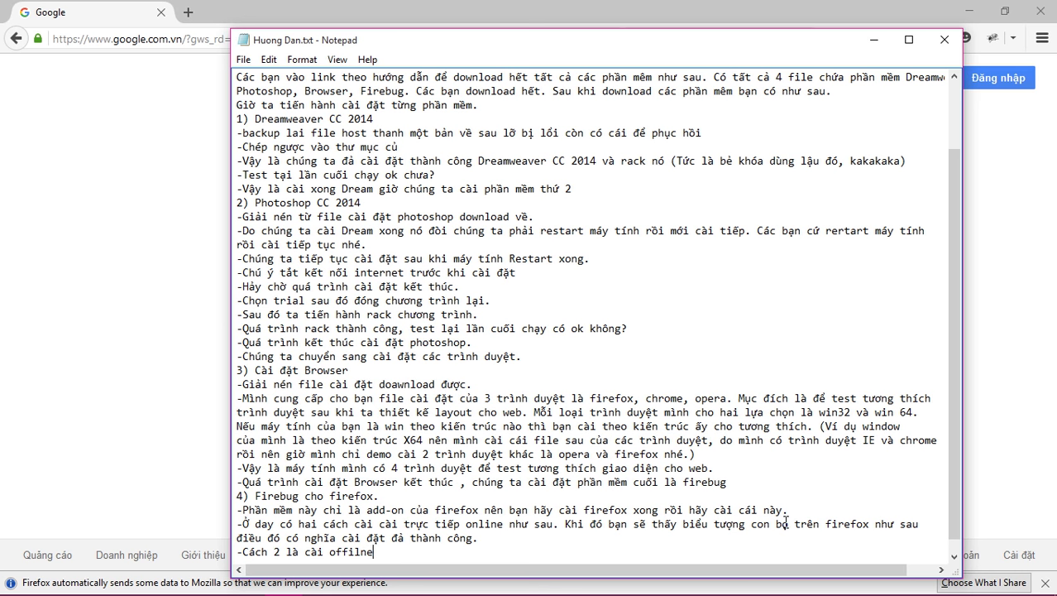
{"action": "type", "text": ", để mình gở nó r"}
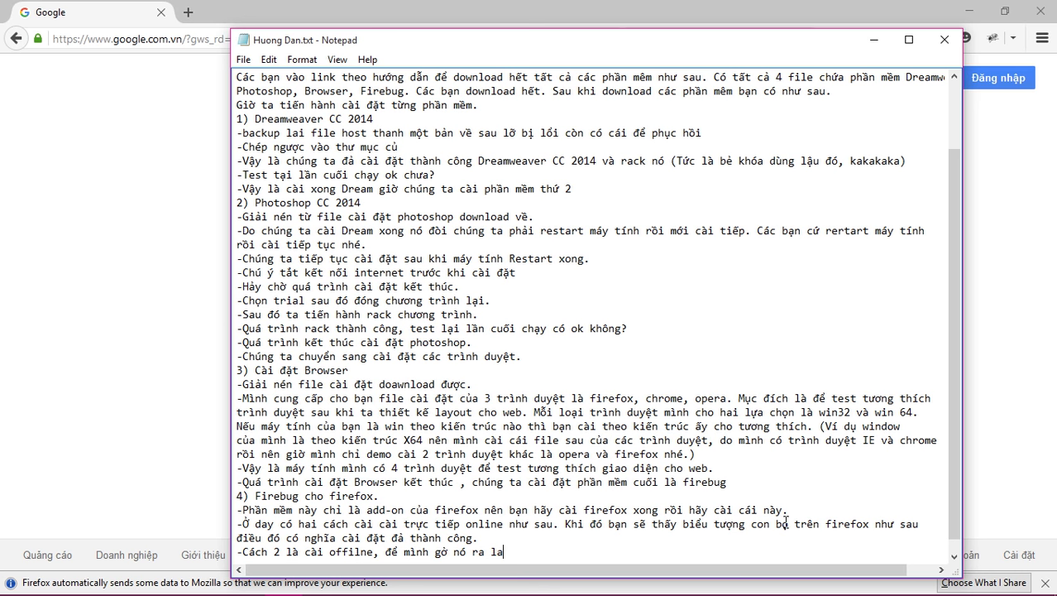
{"action": "type", "text": "a lại và cai offline cho ban"}
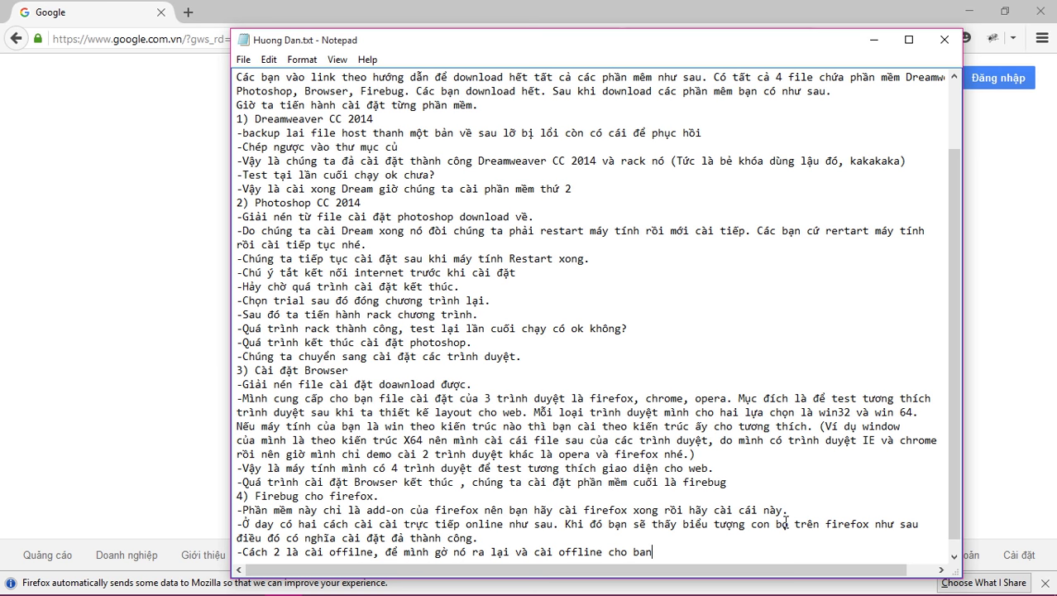
Switch to Firefox, remove the Firebug extension in the Add-ons Manager and close the browser.
{"action": "left_click", "coordinate": [179, 176]}
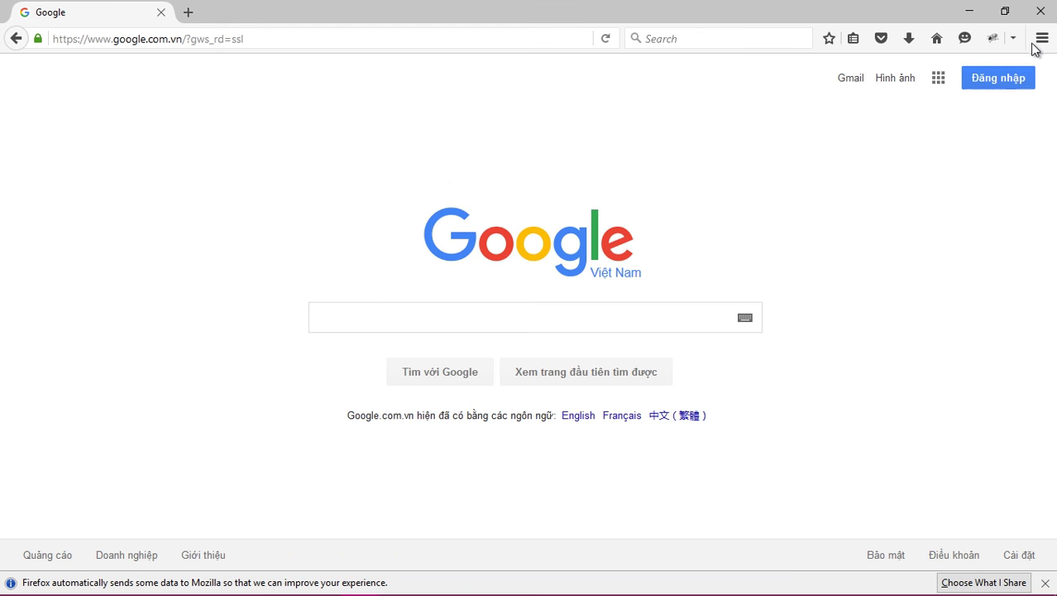
{"action": "left_click", "coordinate": [1037, 41]}
{"action": "left_click", "coordinate": [991, 255]}
{"action": "left_click", "coordinate": [50, 134]}
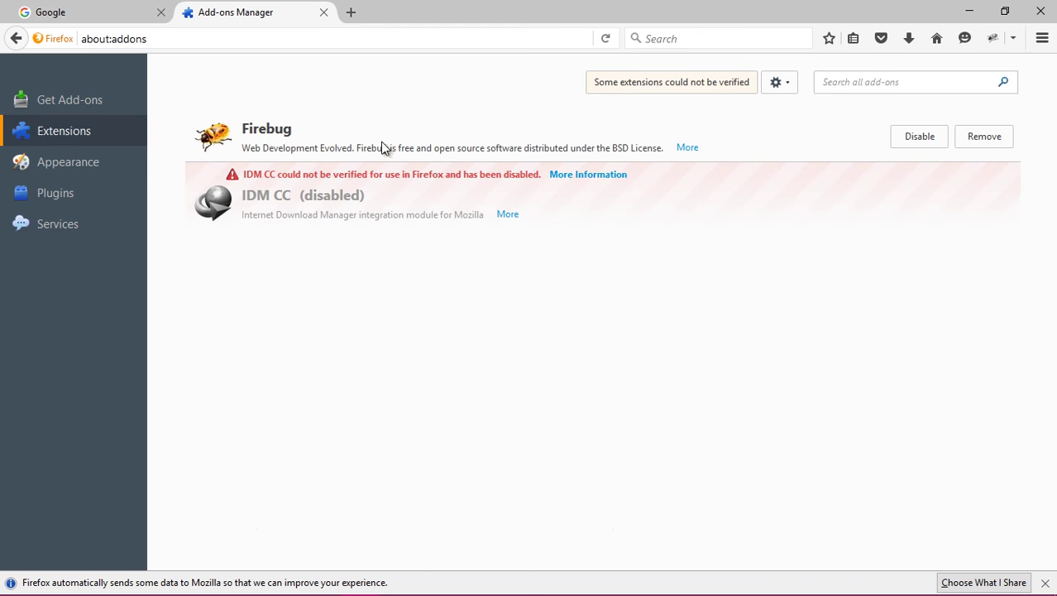
{"action": "left_click", "coordinate": [984, 138]}
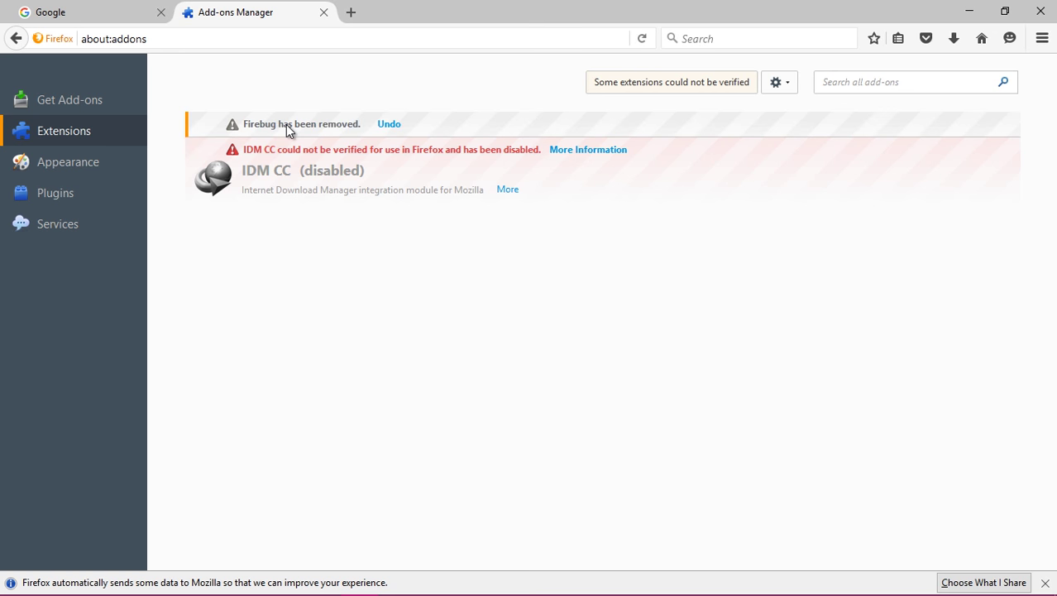
{"action": "left_click", "coordinate": [644, 42]}
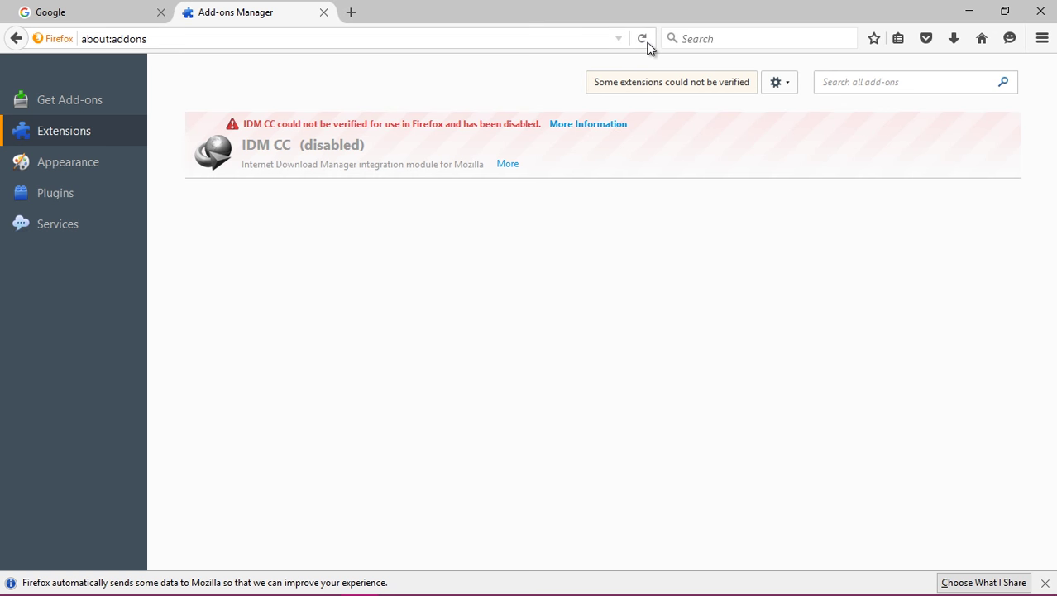
{"action": "left_click", "coordinate": [1040, 12]}
{"action": "left_click", "coordinate": [489, 339]}
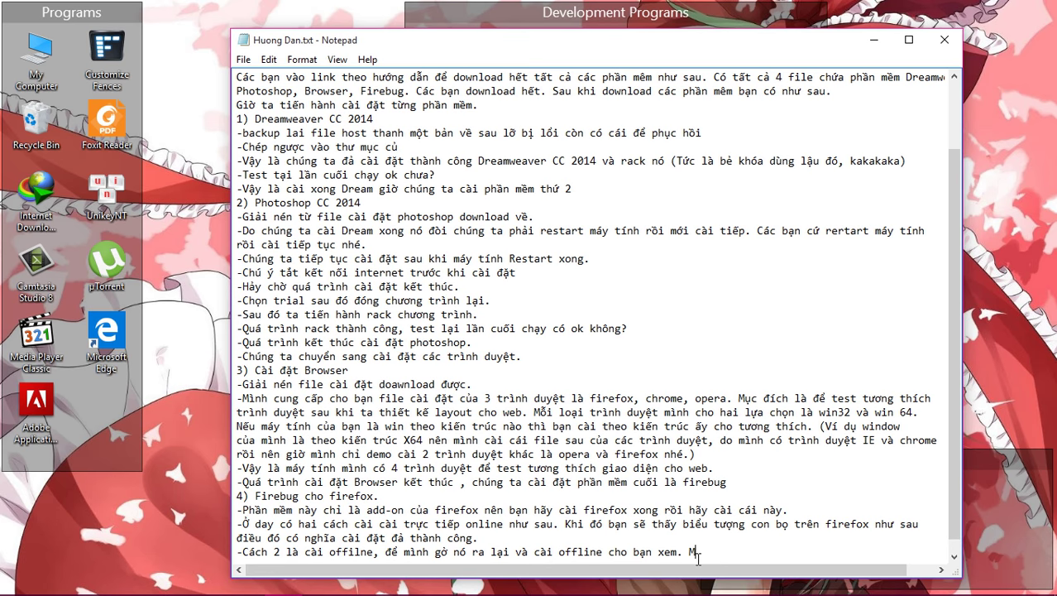
Append "Mình gở ra rồi, giờ mình hướng dẫn cài đặt offline. Dowload add-in từ file download [4] mình đưa và giải nén." to the notes.
{"action": "type", "text": "ình go ra rôi, giờ mình"}
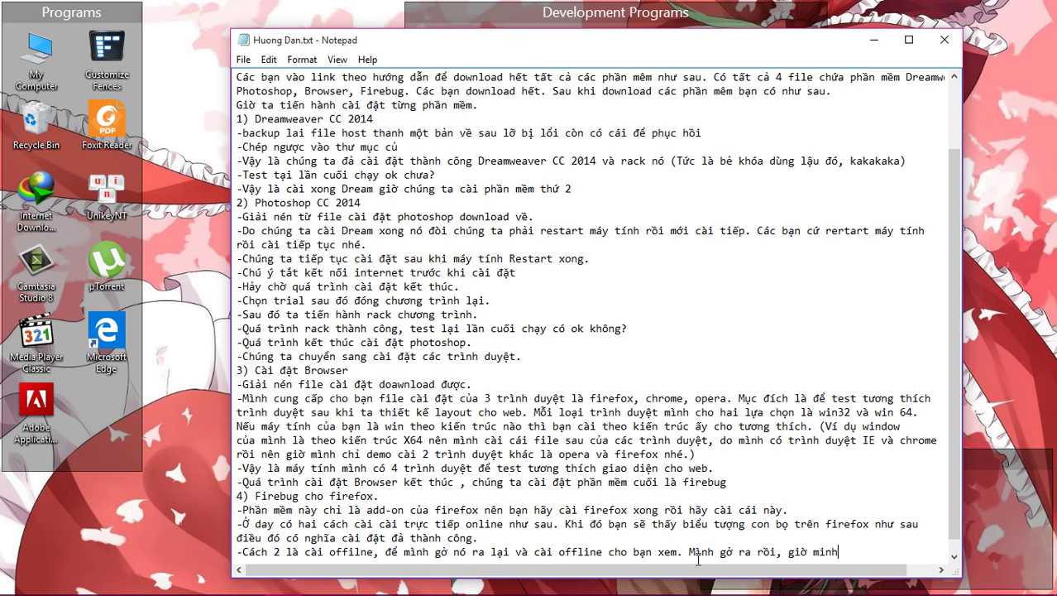
{"action": "type", "text": " hươngng dẫn cài đặt"}
{"action": "key", "text": "Return"}
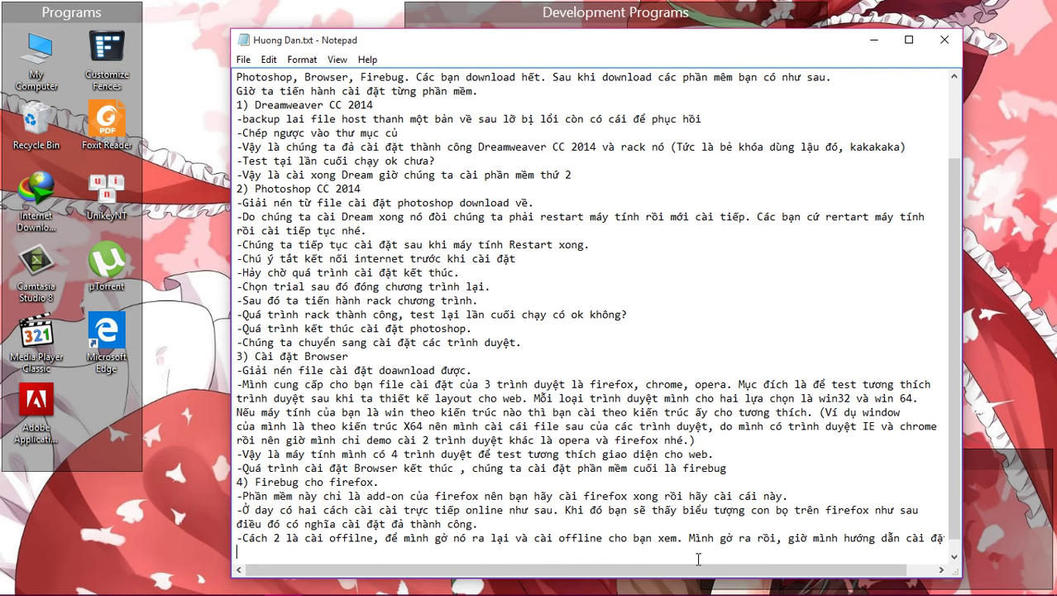
{"action": "type", "text": "offline. Dowload"}
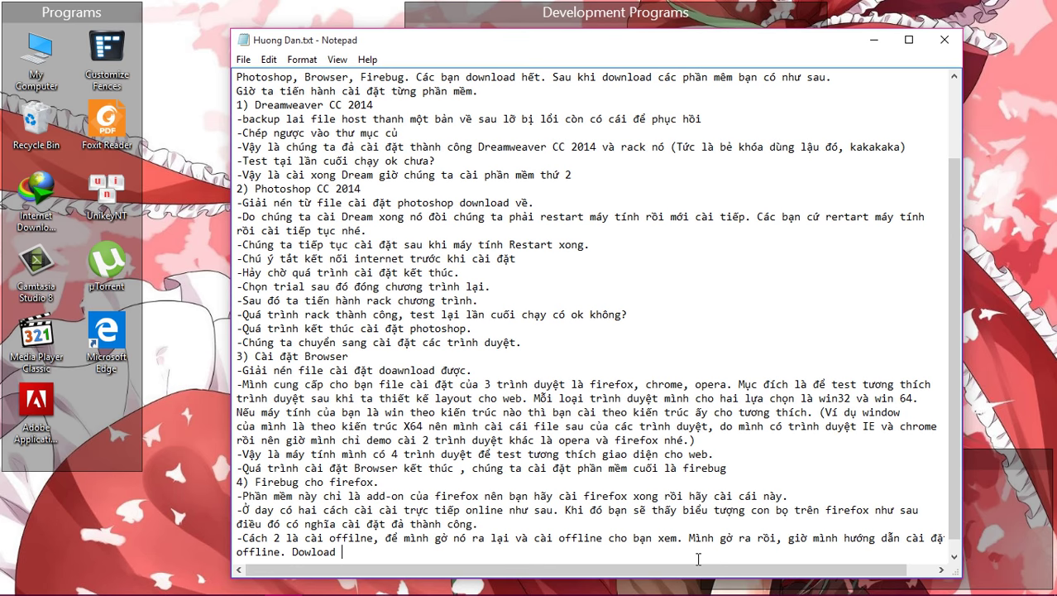
{"action": "type", "text": " add-in từ file dow"}
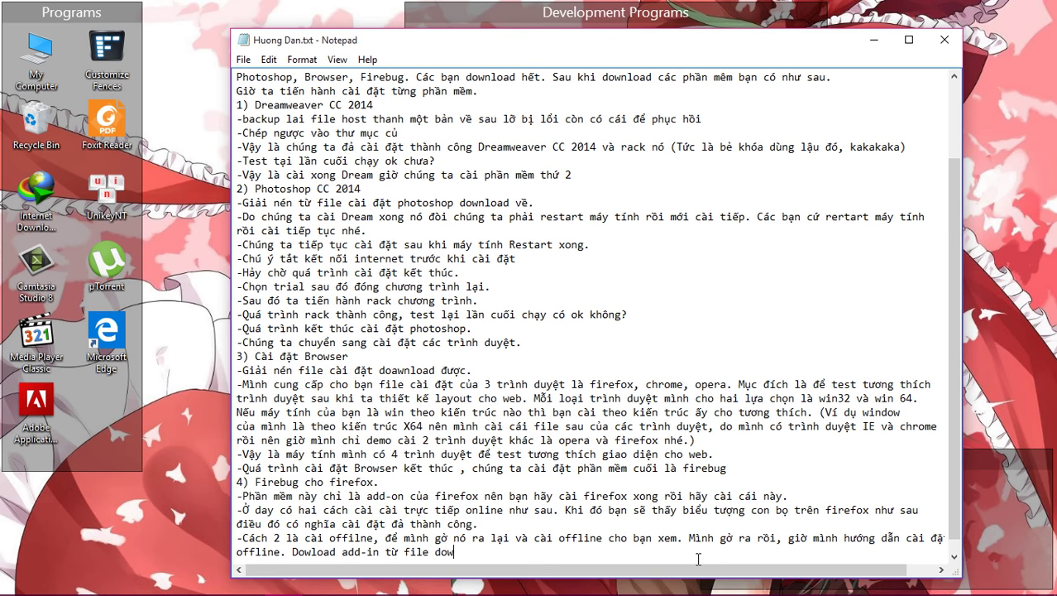
{"action": "type", "text": "nload [4] mình đưa"}
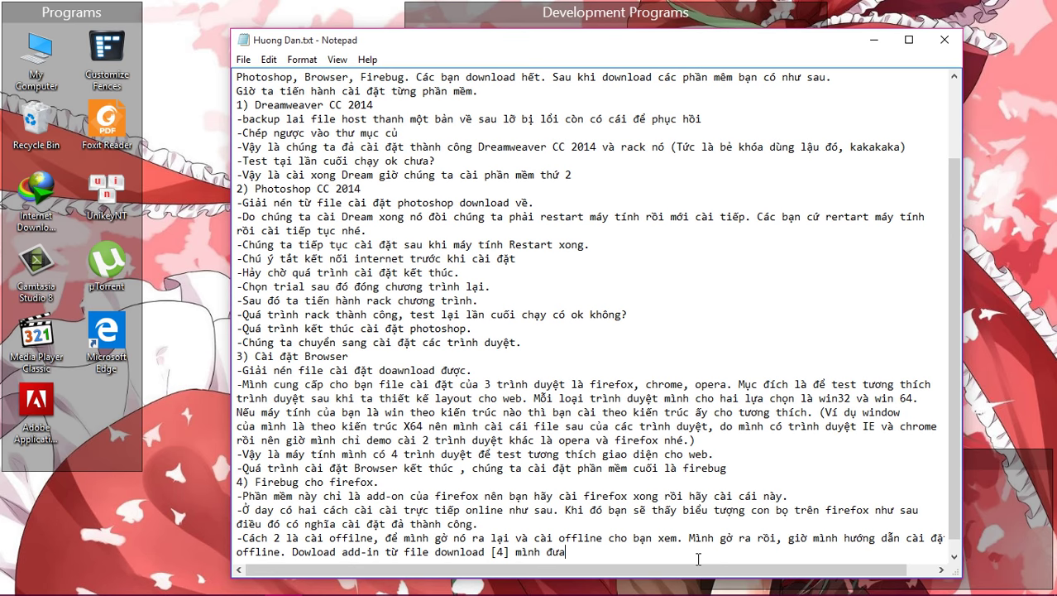
{"action": "type", "text": " và giải nén."}
Minimize the notes and open the Software folder inside the Thiet Ke Web Can Ban course folder.
{"action": "left_click", "coordinate": [873, 40]}
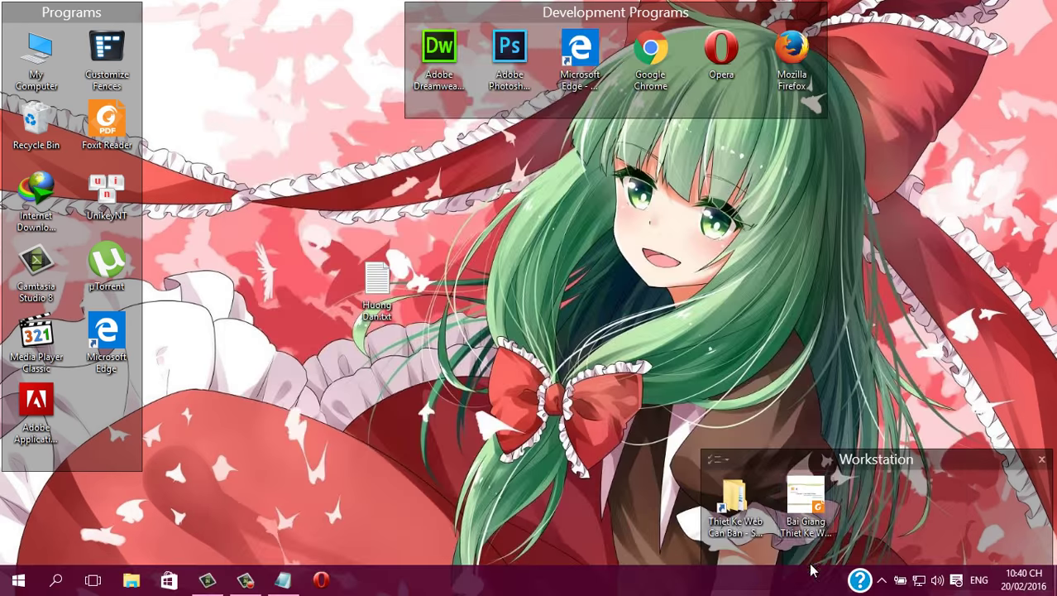
{"action": "double_click", "coordinate": [734, 501]}
{"action": "double_click", "coordinate": [328, 171]}
{"action": "left_click_drag", "start_coordinate": [382, 20], "coordinate": [697, 46]}
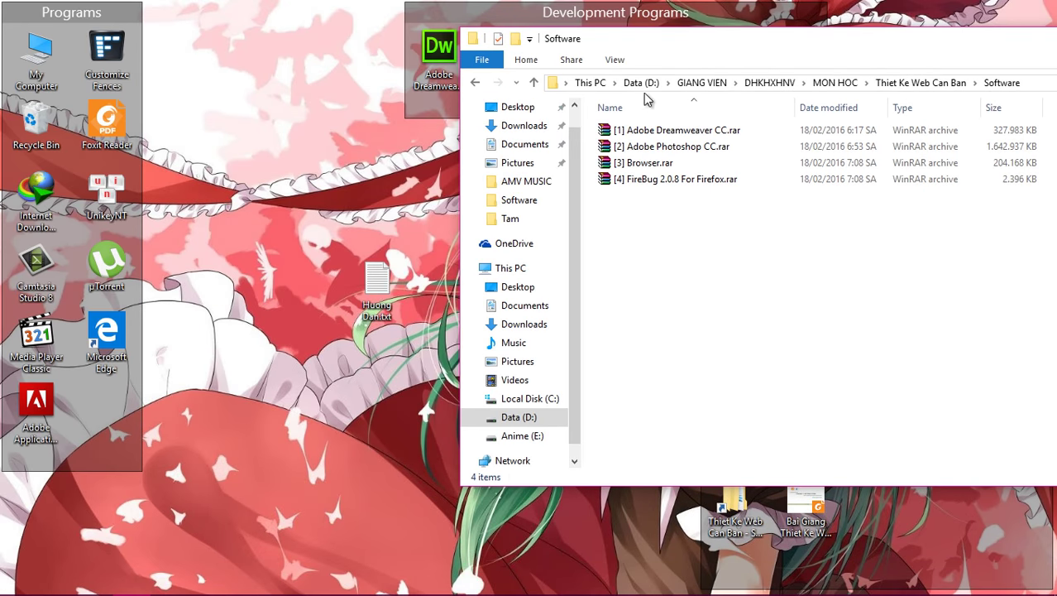
Open the Tam folder on drive D: in a separate window and delete all of its contents.
{"action": "double_click", "coordinate": [25, 62]}
{"action": "double_click", "coordinate": [390, 218]}
{"action": "double_click", "coordinate": [177, 136]}
{"action": "left_click_drag", "start_coordinate": [265, 250], "coordinate": [219, 103]}
{"action": "right_click", "coordinate": [219, 103]}
{"action": "left_click", "coordinate": [253, 246]}
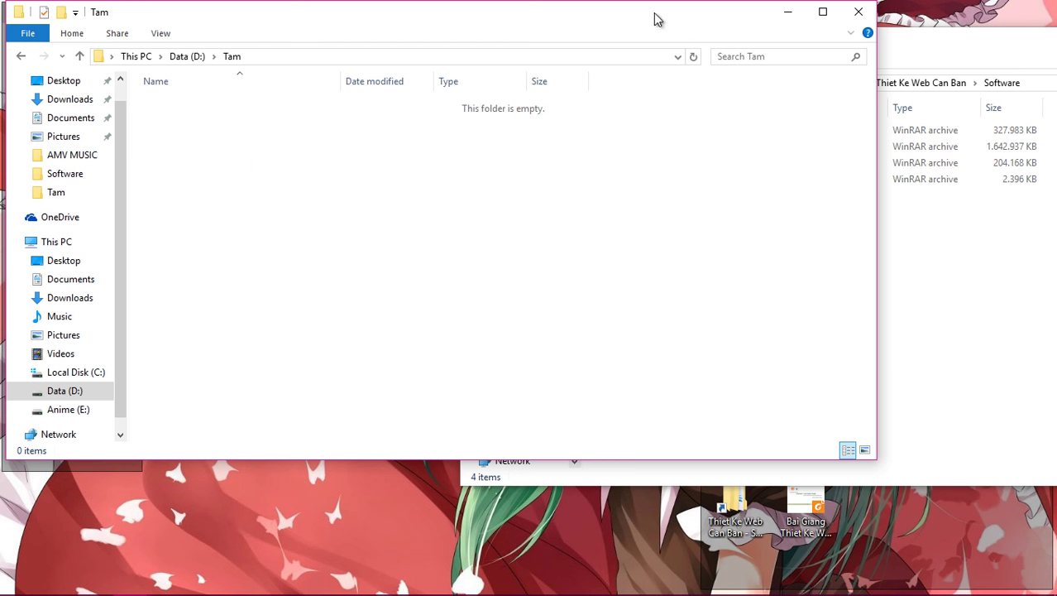
Extract addon-1843-latest.xpi from [4] FireBug 2.0.8 For Firefox.rar into the Tam folder, then close the archive and the Software folder.
{"action": "left_click_drag", "start_coordinate": [656, 19], "coordinate": [484, 65]}
{"action": "left_click", "coordinate": [759, 230]}
{"action": "double_click", "coordinate": [680, 180]}
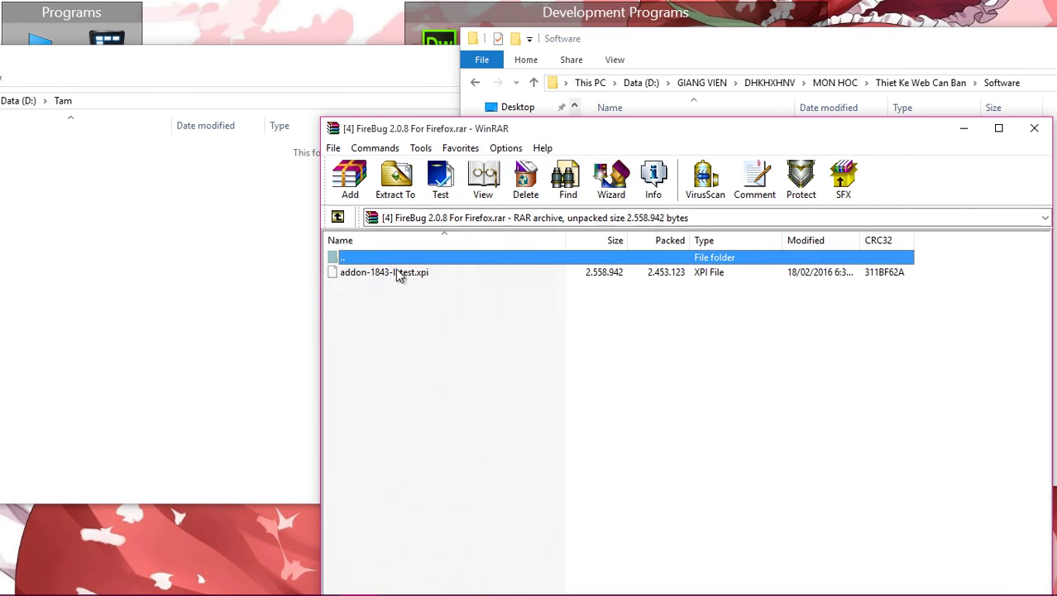
{"action": "left_click_drag", "start_coordinate": [401, 271], "coordinate": [233, 282]}
{"action": "left_click", "coordinate": [1034, 128]}
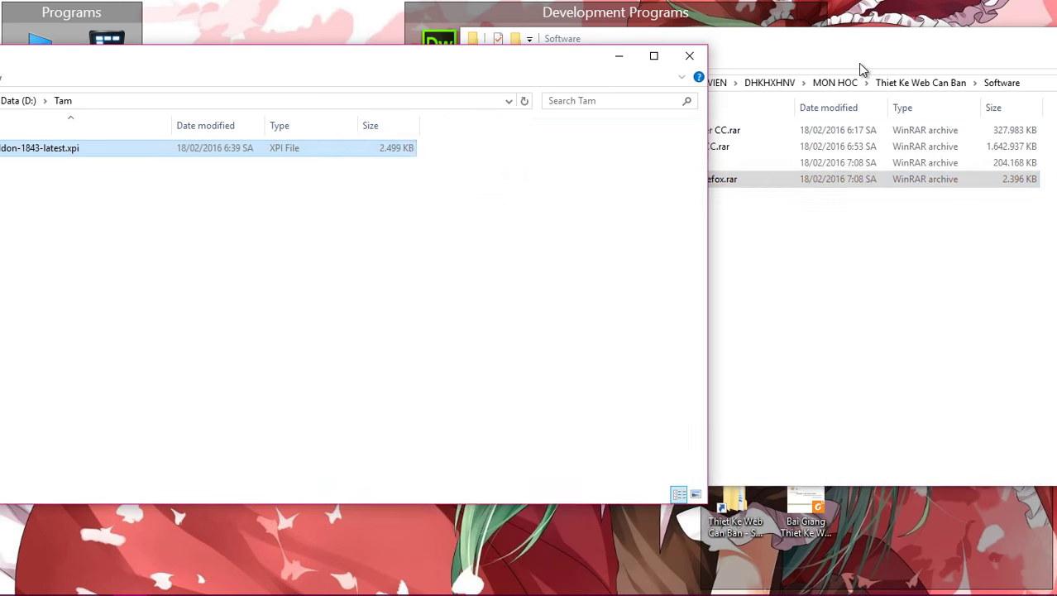
{"action": "left_click", "coordinate": [850, 185]}
{"action": "left_click_drag", "start_coordinate": [971, 54], "coordinate": [637, 183]}
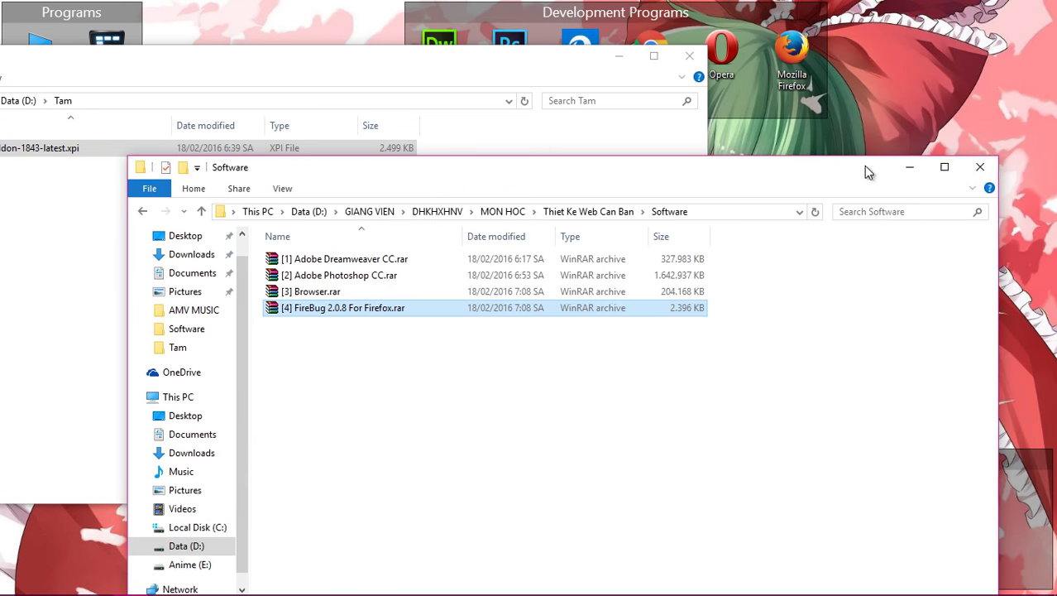
{"action": "left_click", "coordinate": [990, 175]}
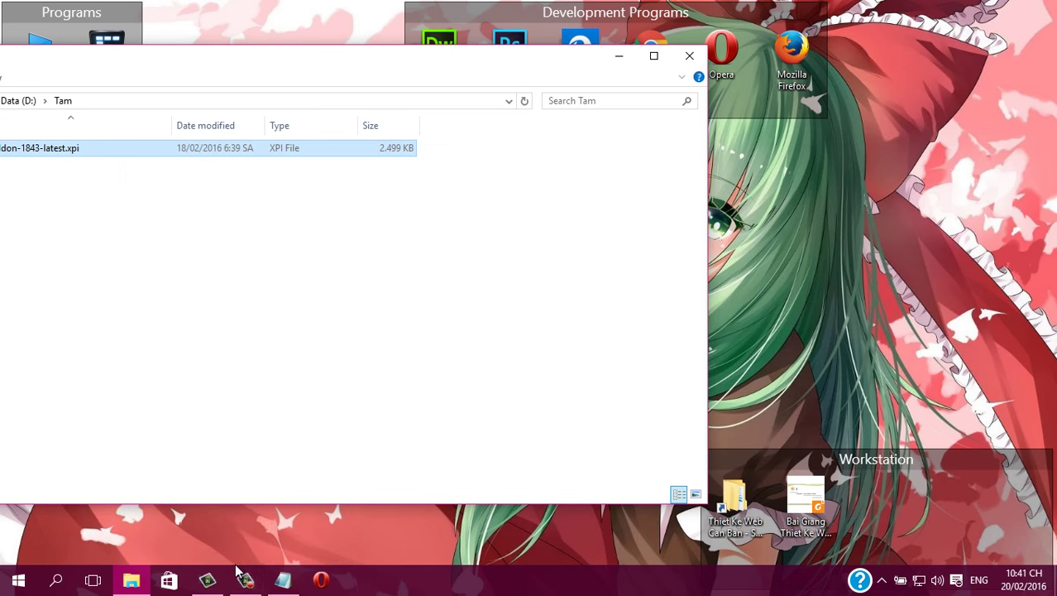
Add the line "-Bật firefox và kéo file addon firebug vào thanh địa chỉ của firefox và tiến hành cài đặt." to the notes.
{"action": "left_click", "coordinate": [283, 579]}
{"action": "key", "text": "Return"}
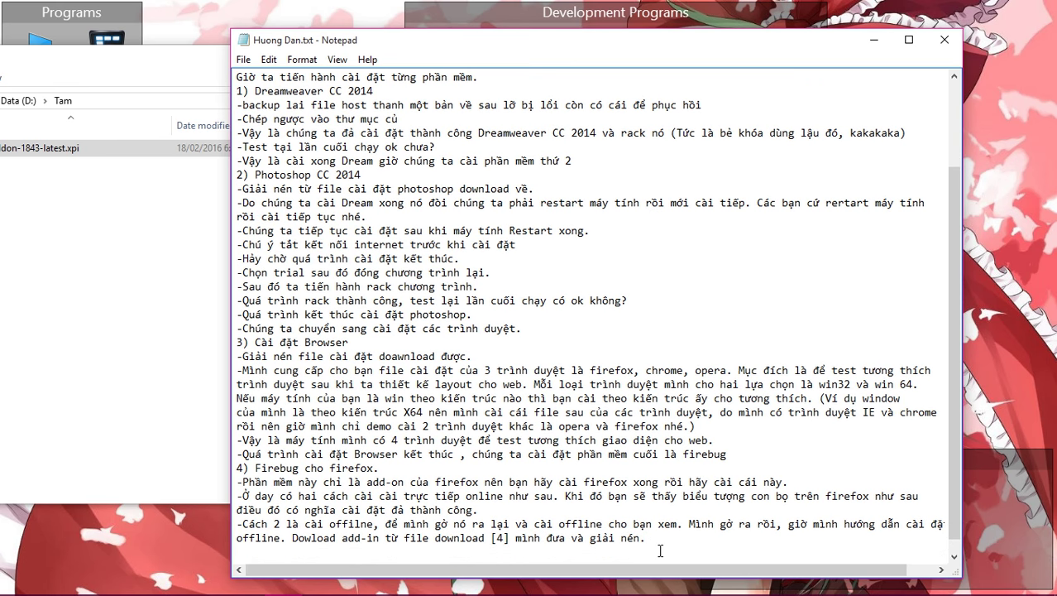
{"action": "type", "text": "-Bật file"}
{"action": "key", "text": "BackSpace"}
{"action": "key", "text": "BackSpace"}
{"action": "key", "text": "BackSpace"}
{"action": "type", "text": "refox va th"}
{"action": "key", "text": "BackSpace"}
{"action": "key", "text": "BackSpace"}
{"action": "type", "text": "keo"}
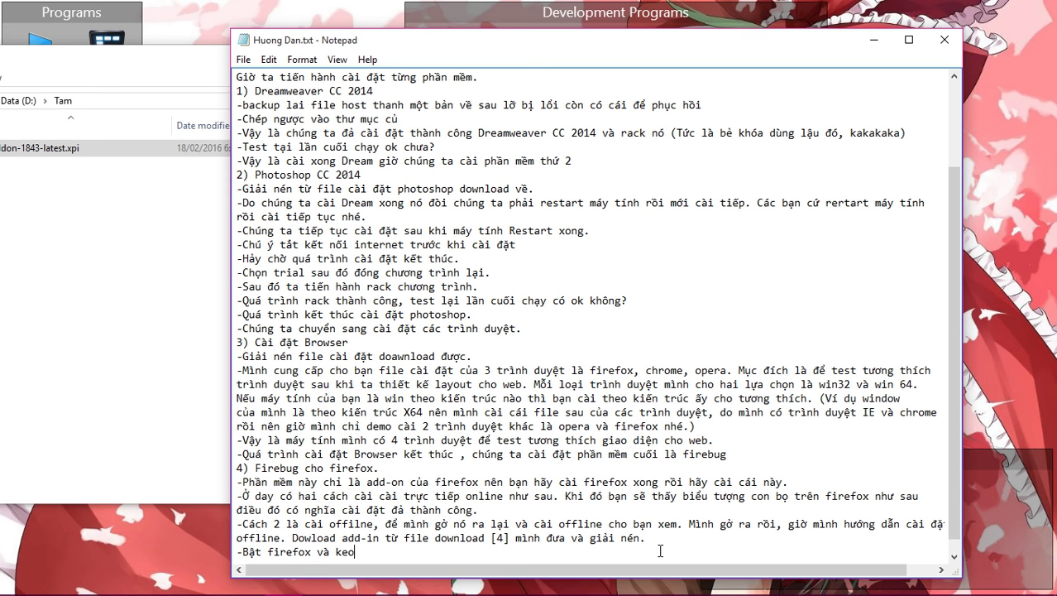
{"action": "type", "text": " filre "}
{"action": "type", "text": "din"}
{"action": "type", "text": "fir"}
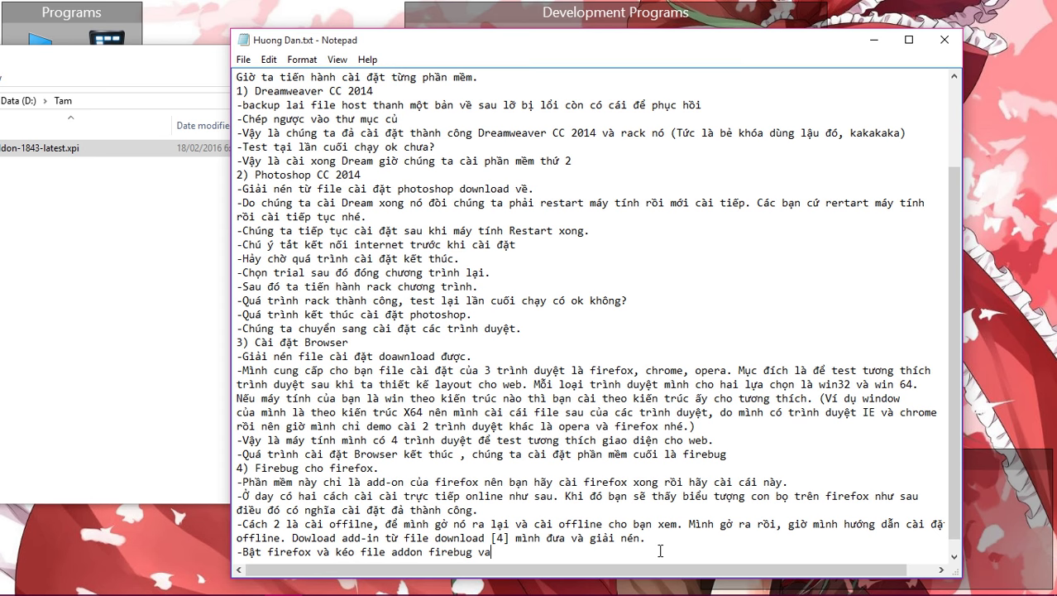
{"action": "type", "text": "ebug vào thanh tri"}
{"action": "key", "text": "BackSpace"}
{"action": "key", "text": "BackSpace"}
{"action": "key", "text": "BackSpace"}
{"action": "key", "text": "BackSpace"}
{"action": "key", "text": "BackSpace"}
{"action": "type", "text": "địa chicả fi"}
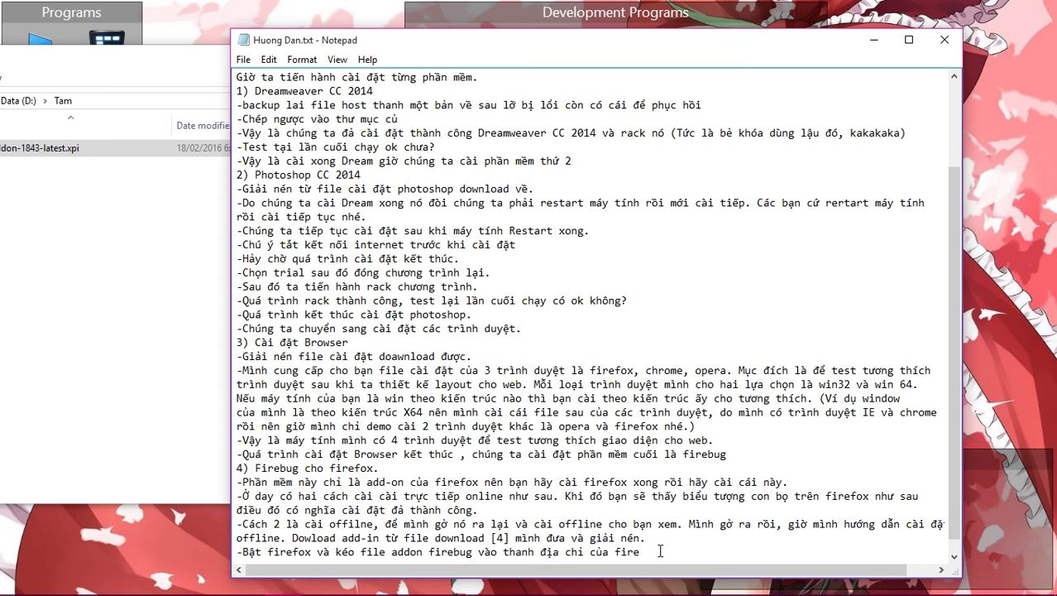
{"action": "type", "text": "refox và tiến hanh cài đặt."}
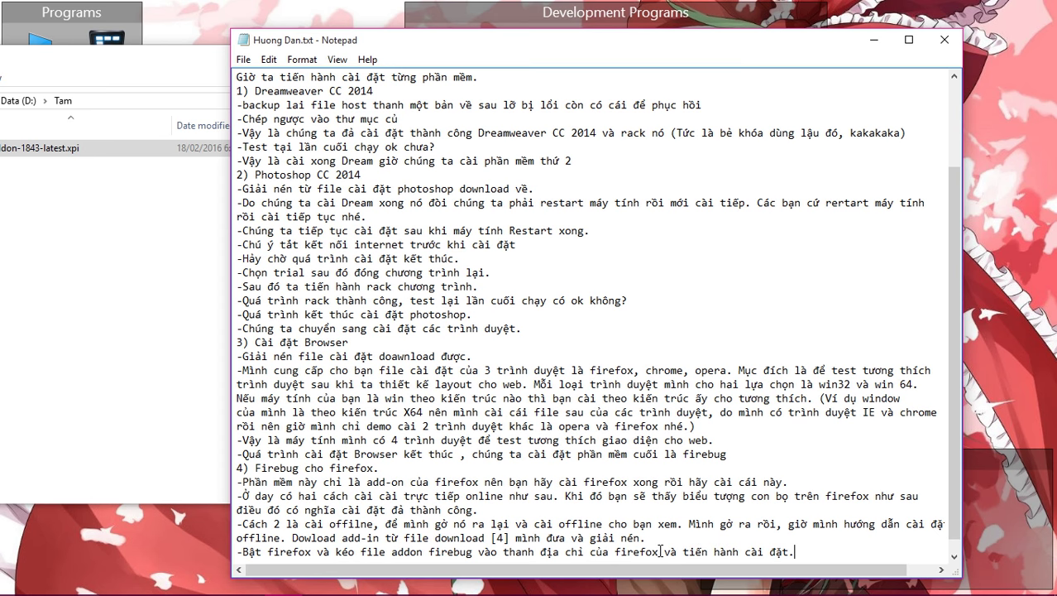
Minimize the notes, launch Firefox without making it the default browser, and load google.com.vn.
{"action": "left_click", "coordinate": [54, 292]}
{"action": "left_click", "coordinate": [873, 39]}
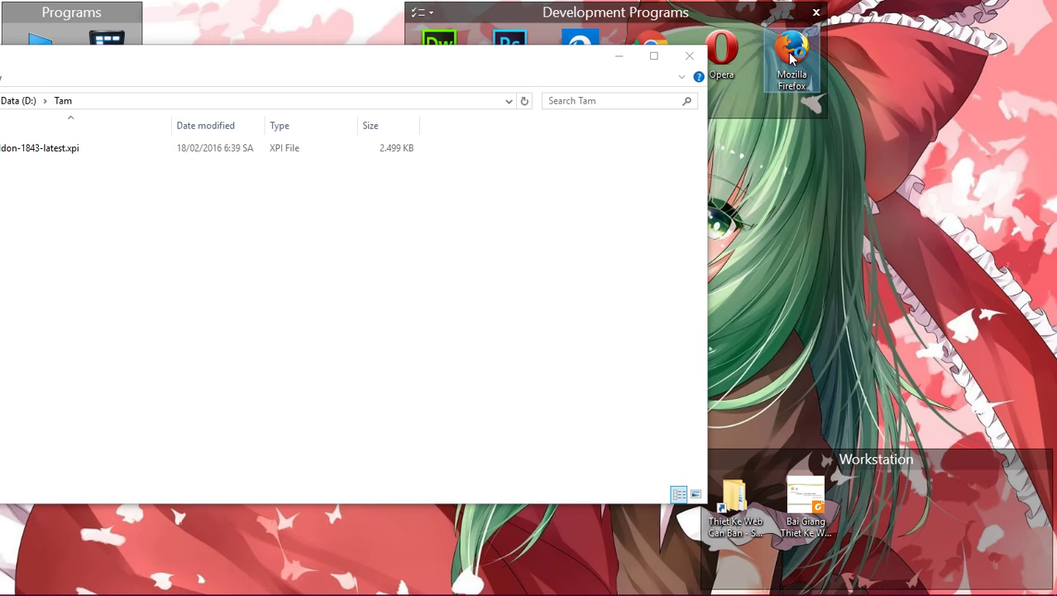
{"action": "double_click", "coordinate": [792, 52]}
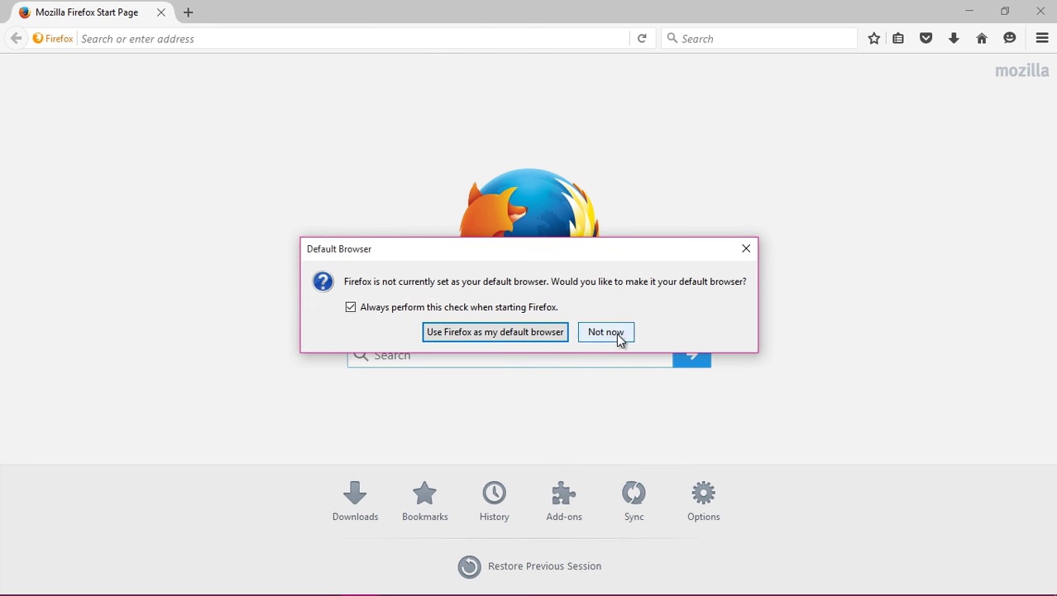
{"action": "left_click", "coordinate": [612, 334]}
{"action": "left_click", "coordinate": [200, 40]}
{"action": "type", "text": "google.com.vn/"}
{"action": "key", "text": "Return"}
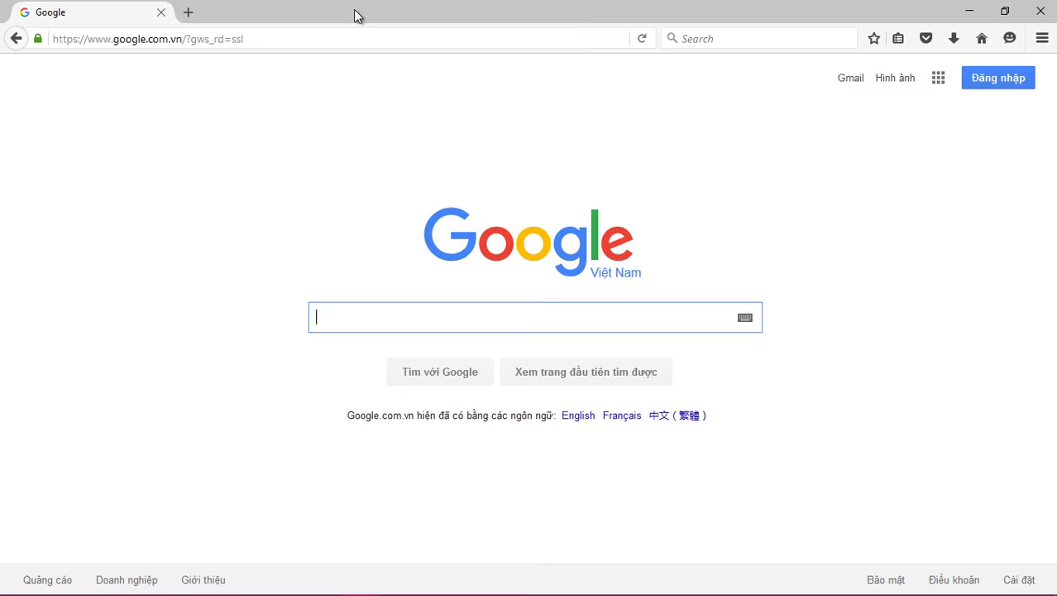
Restore Firefox to a smaller window and narrow the Tam folder window so that both can be used side by side.
{"action": "double_click", "coordinate": [354, 11]}
{"action": "left_click_drag", "start_coordinate": [270, 57], "coordinate": [407, 41]}
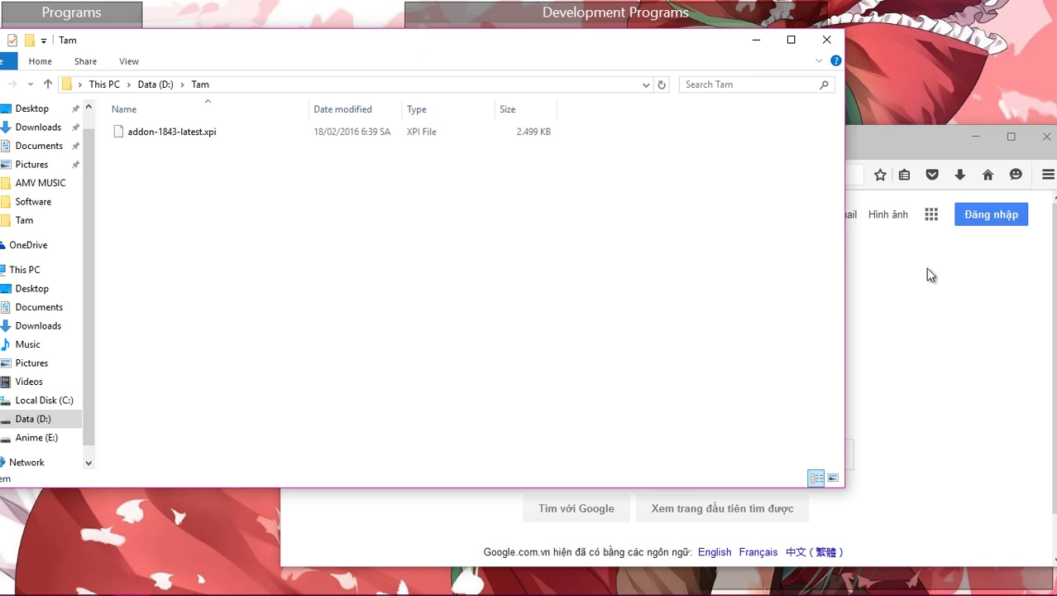
{"action": "left_click_drag", "start_coordinate": [925, 139], "coordinate": [959, 284]}
{"action": "left_click", "coordinate": [840, 191]}
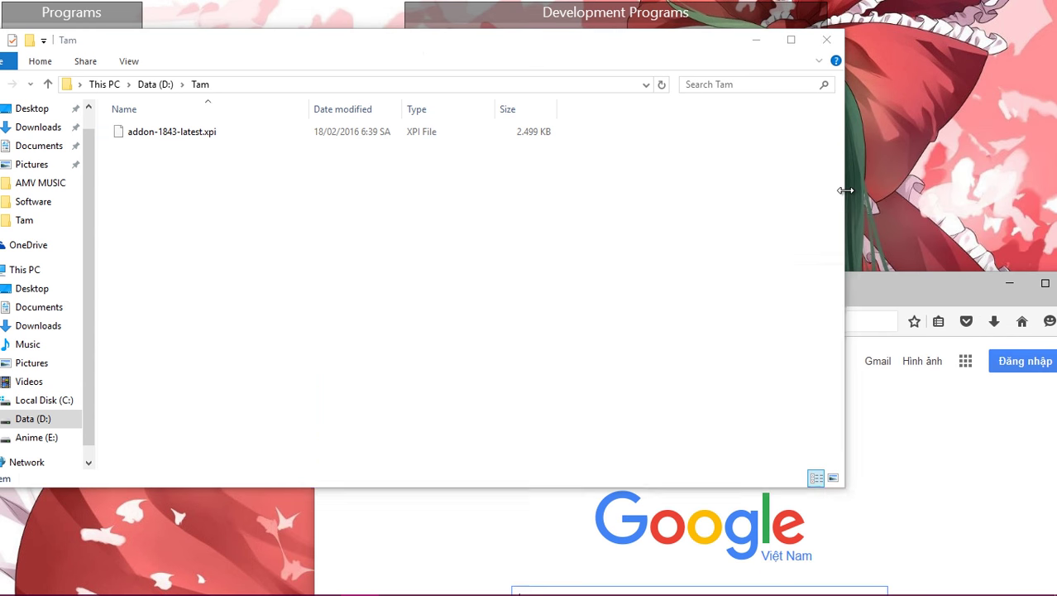
{"action": "left_click_drag", "start_coordinate": [839, 191], "coordinate": [400, 191]}
Try to install addon-1843-latest.xpi by transferring it from the Tam folder to Firefox's address bar and loading it.
{"action": "left_click_drag", "start_coordinate": [171, 131], "coordinate": [579, 275]}
{"action": "left_click", "coordinate": [858, 276]}
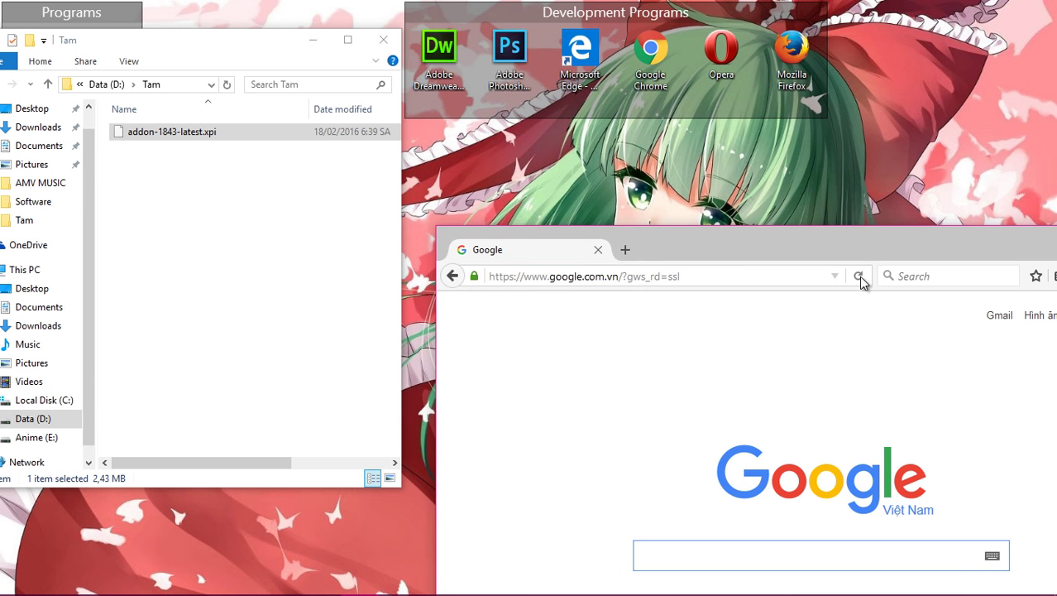
{"action": "left_click_drag", "start_coordinate": [783, 248], "coordinate": [761, 126]}
{"action": "left_click_drag", "start_coordinate": [248, 134], "coordinate": [624, 125]}
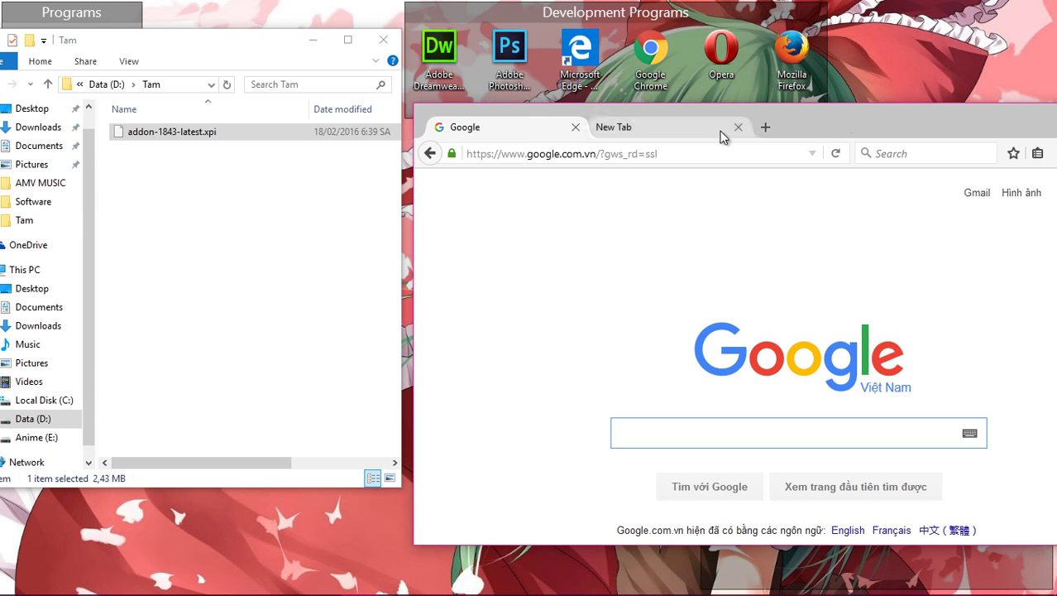
{"action": "left_click_drag", "start_coordinate": [844, 130], "coordinate": [844, 143]}
{"action": "left_click_drag", "start_coordinate": [187, 145], "coordinate": [453, 172]}
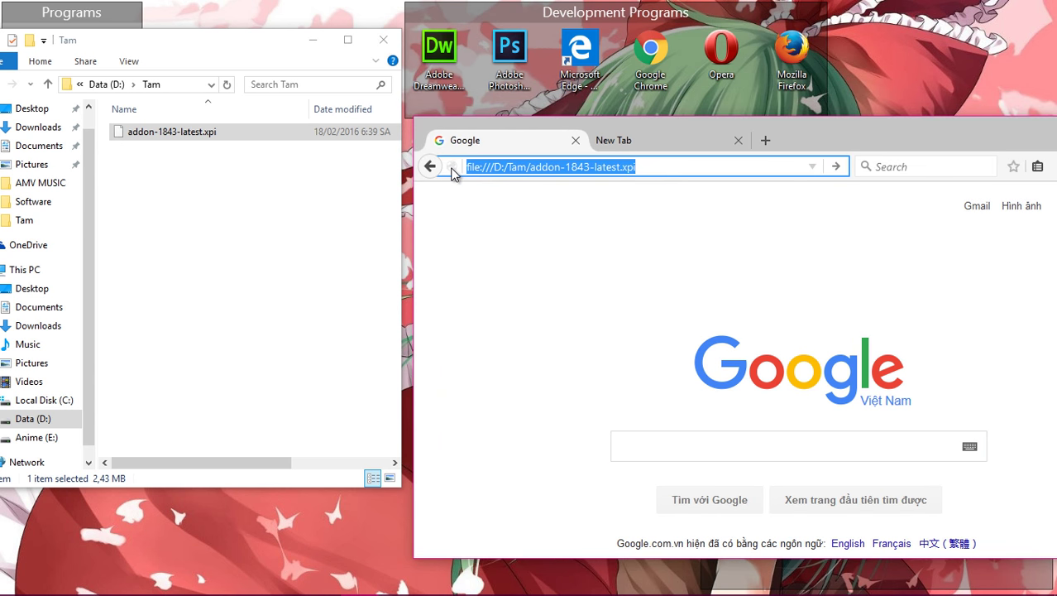
{"action": "left_click", "coordinate": [637, 167]}
{"action": "key", "text": "Return"}
Close the Google tab, dismiss the add-on notice and reload file:///D:/Tam/addon-1843-latest.xpi to retry the installation.
{"action": "left_click_drag", "start_coordinate": [786, 120], "coordinate": [667, 111]}
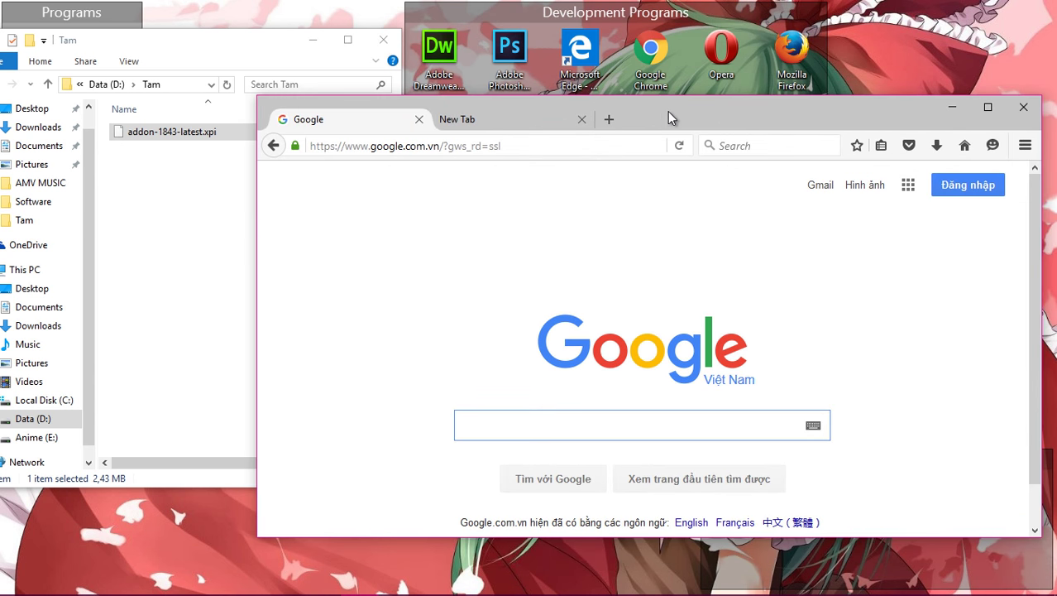
{"action": "left_click", "coordinate": [418, 119]}
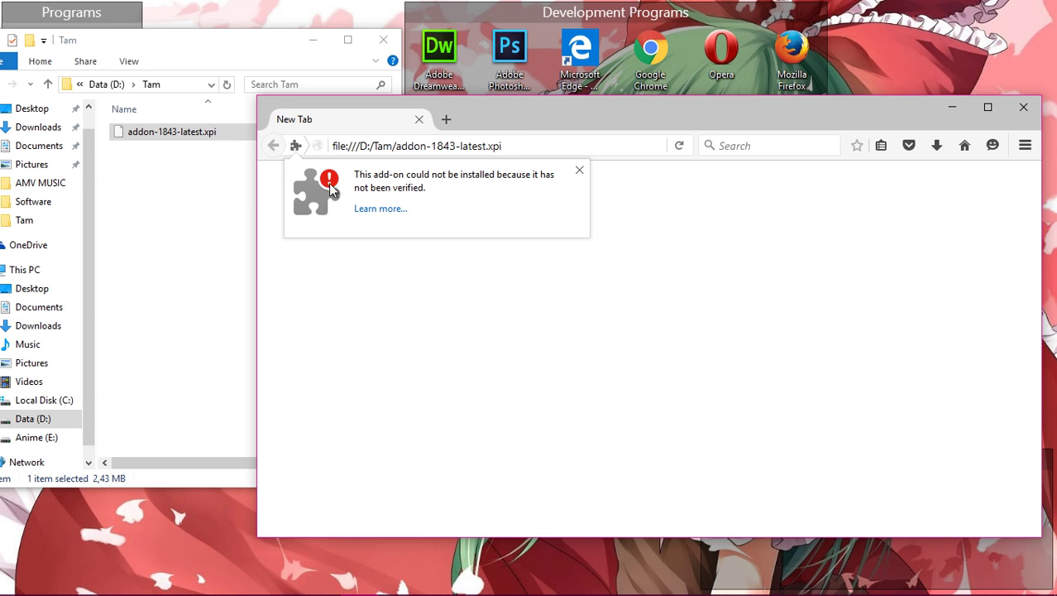
{"action": "left_click", "coordinate": [296, 146]}
{"action": "left_click", "coordinate": [578, 170]}
{"action": "left_click", "coordinate": [478, 146]}
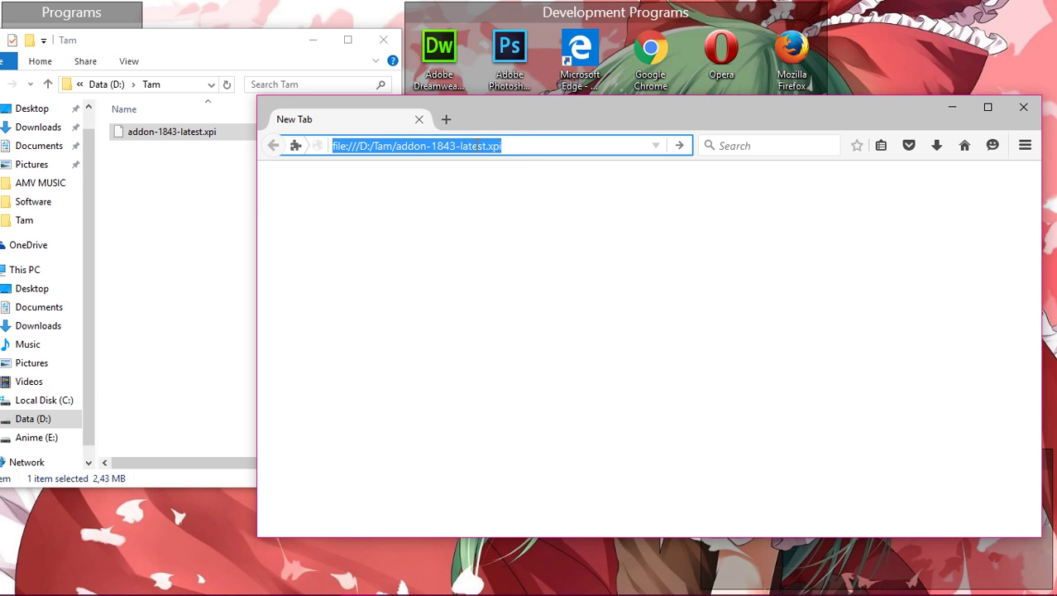
{"action": "key", "text": "Return"}
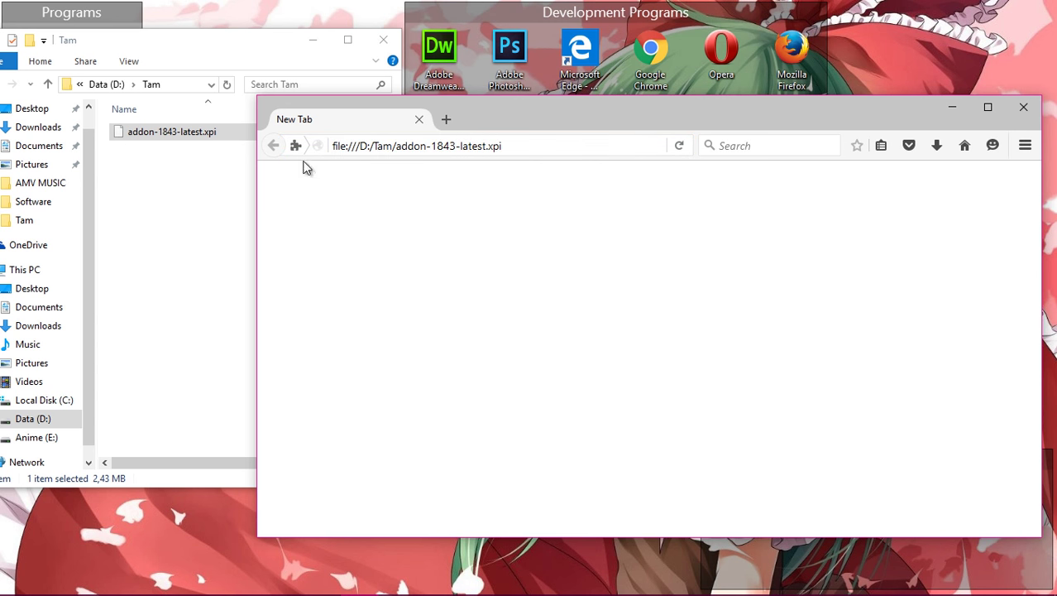
Reopen the add-on notice and look at its Learn more page on add-on signing, closing the notice and the support page when done.
{"action": "left_click", "coordinate": [295, 146]}
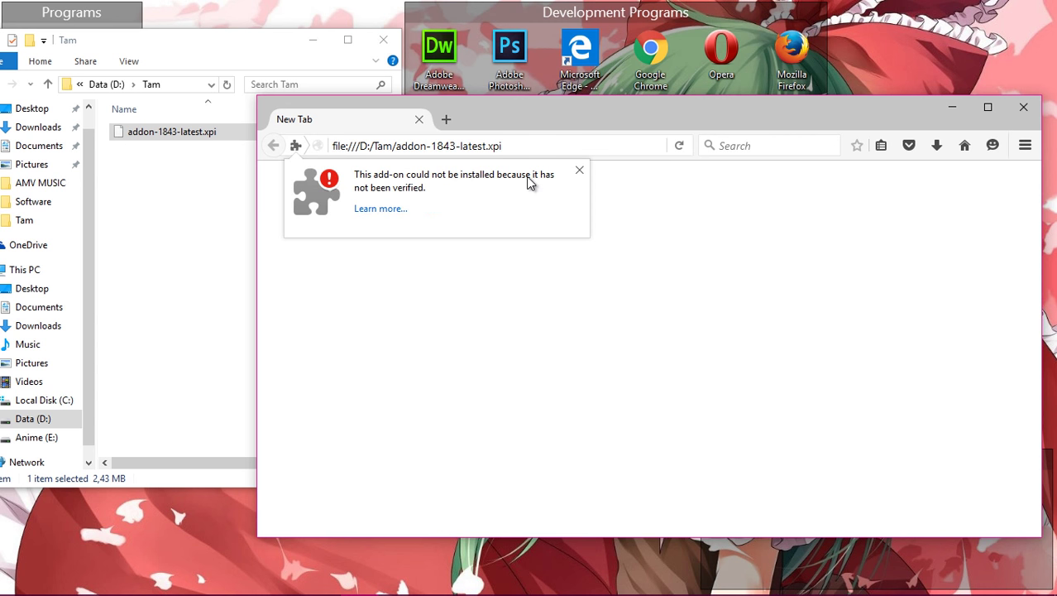
{"action": "left_click", "coordinate": [451, 210]}
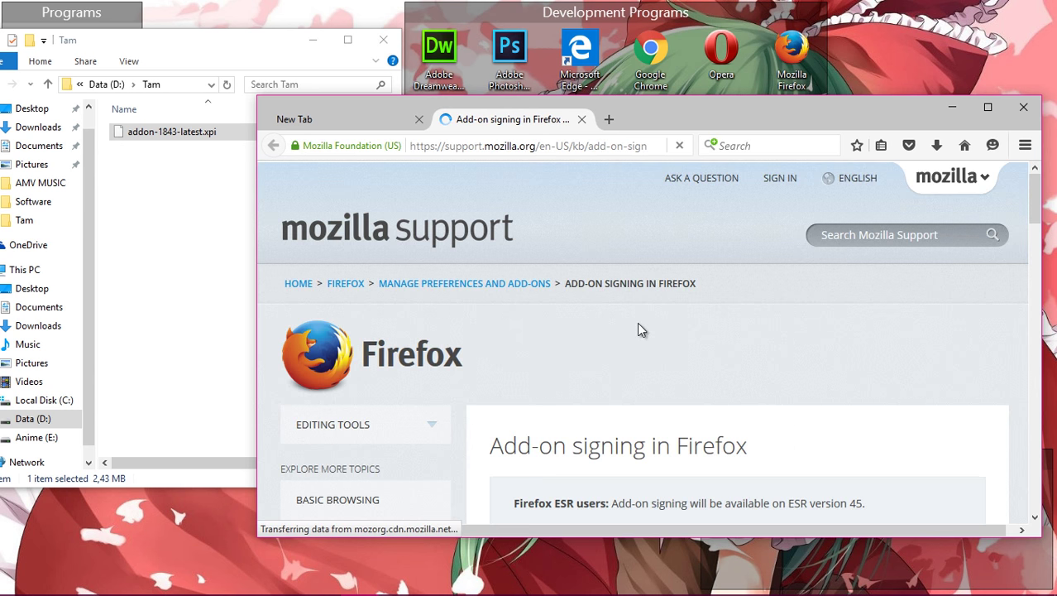
{"action": "left_click_drag", "start_coordinate": [1041, 205], "coordinate": [1055, 170]}
{"action": "left_click", "coordinate": [780, 215]}
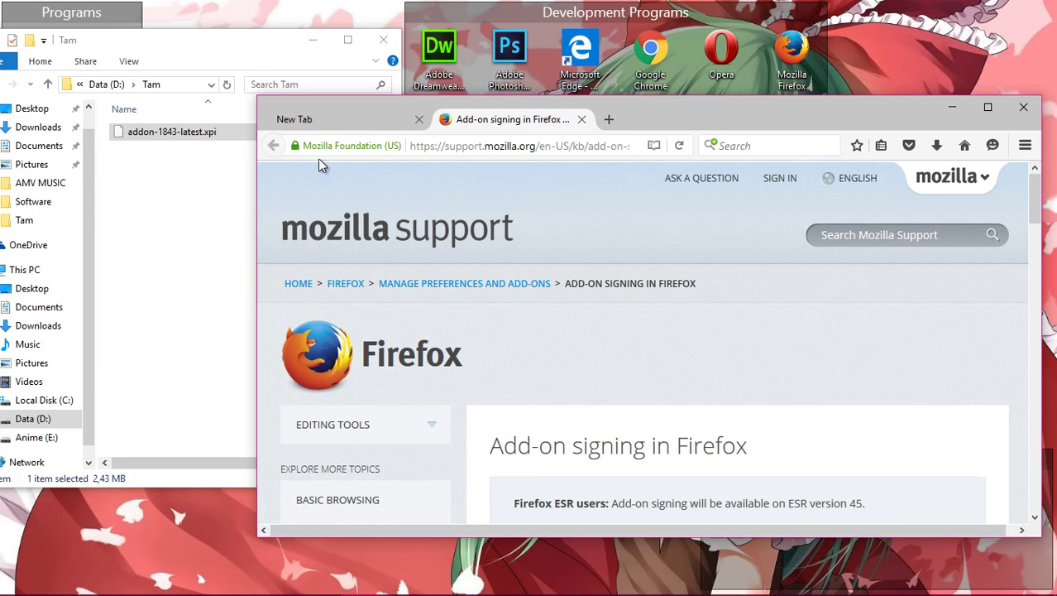
{"action": "left_click_drag", "start_coordinate": [157, 132], "coordinate": [319, 124]}
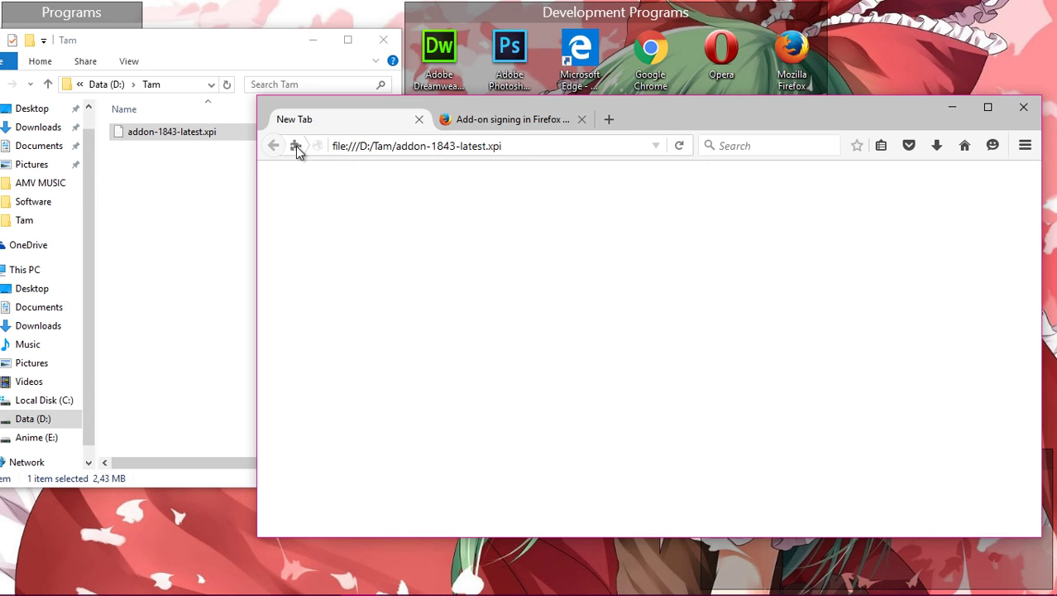
{"action": "left_click", "coordinate": [579, 169]}
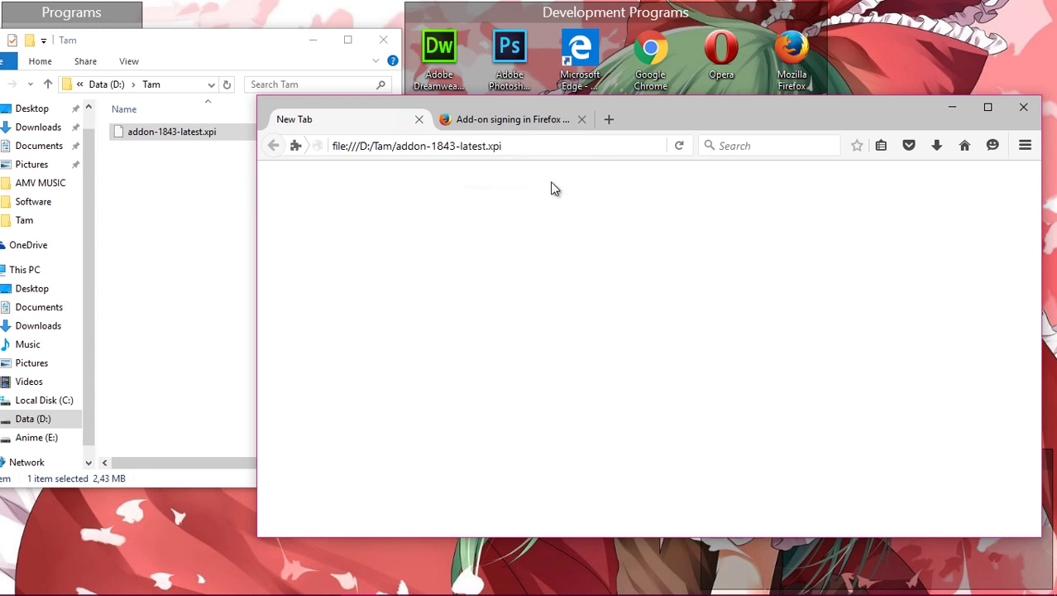
{"action": "left_click", "coordinate": [562, 120]}
{"action": "left_click", "coordinate": [582, 119]}
Return to the notes and start a new line with "-Thật xui xẻo phương pháp cài offline này bị ngăn chặn rồi, có lẽ".
{"action": "left_click", "coordinate": [320, 580]}
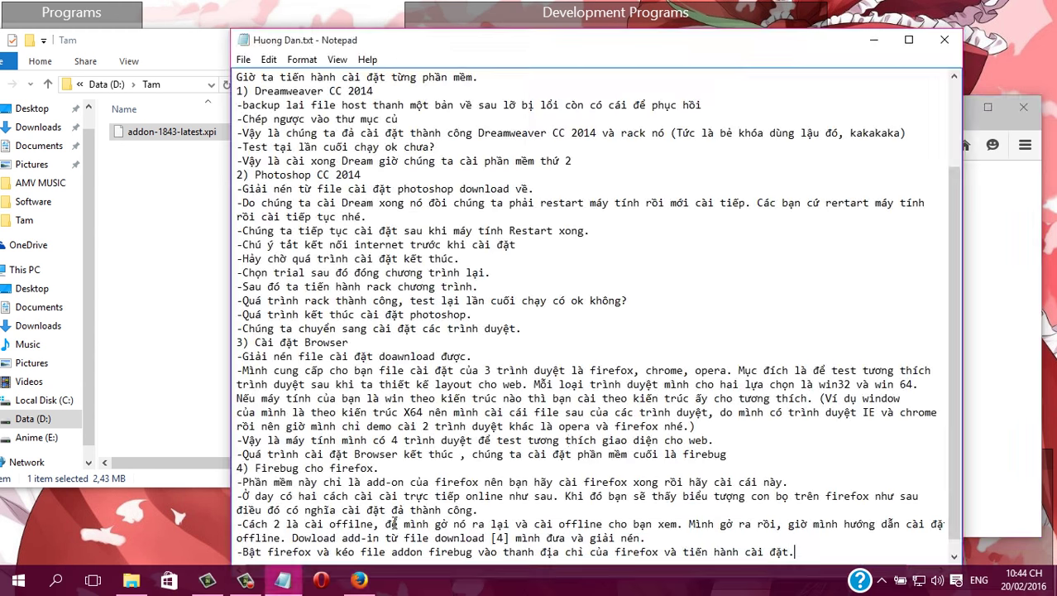
{"action": "scroll", "coordinate": [910, 510], "scroll_direction": "down", "scroll_amount": 1}
{"action": "key", "text": "Return"}
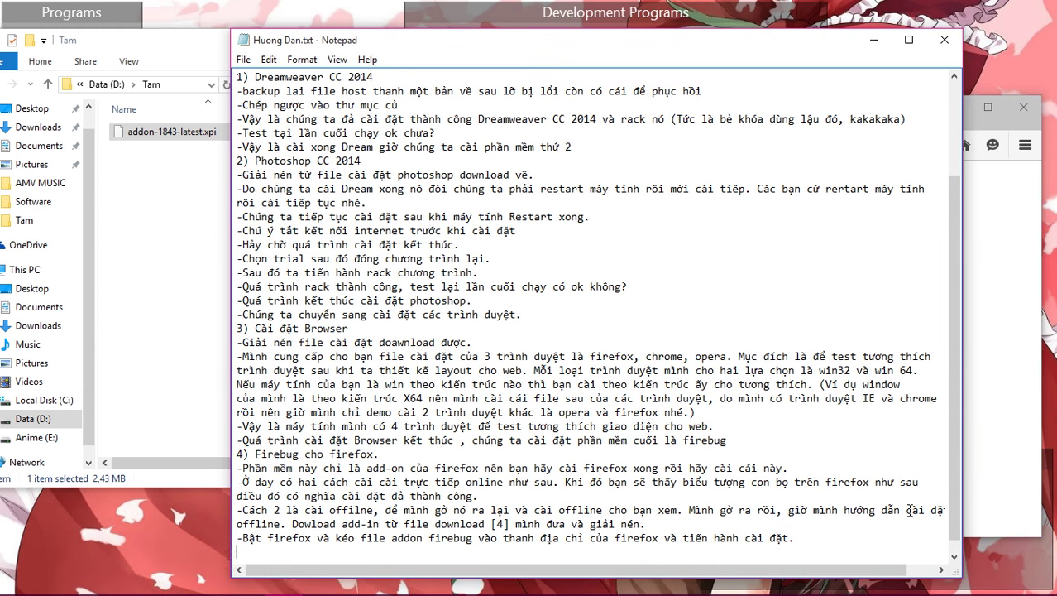
{"action": "type", "text": "-Thật xui xéo phương pháp cài "}
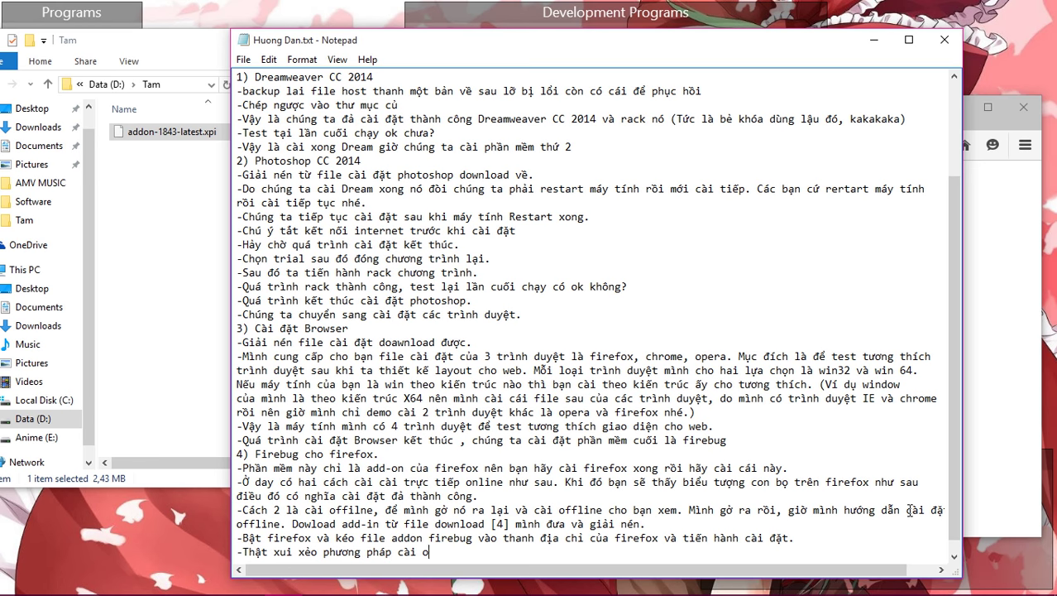
{"action": "type", "text": "offline này bị ngã"}
{"action": "type", "text": "n chặn r"}
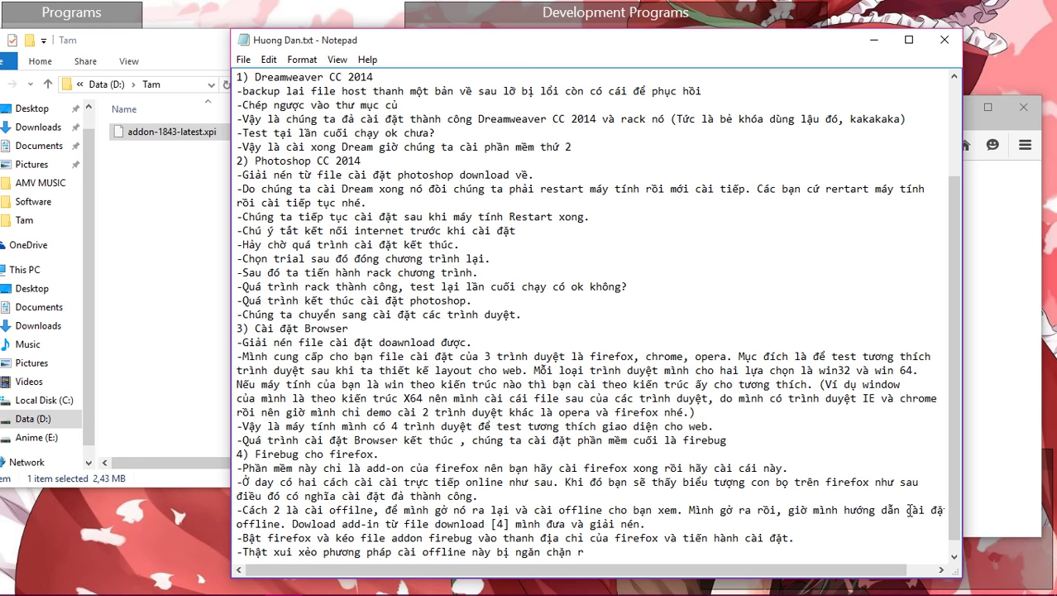
{"action": "type", "text": "ồi, có le"}
Continue the last notes line with "các phiên bản firefox mới nhất đã không hổ trợ dạng".
{"action": "type", "text": " các phiên b"}
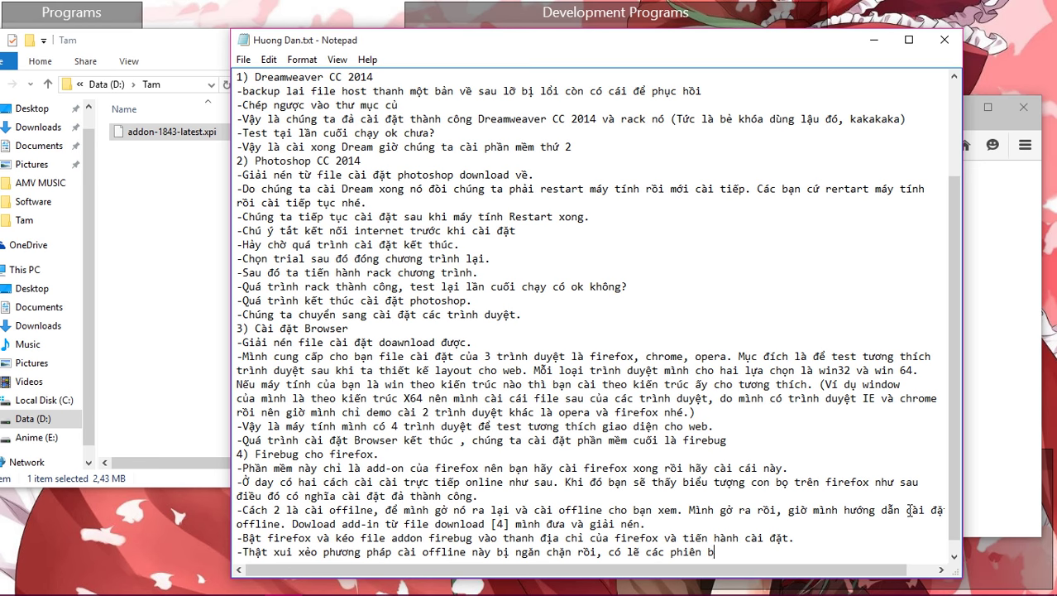
{"action": "type", "text": "ản fire "}
{"action": "type", "text": "mowis"}
{"action": "key", "text": "BackSpace"}
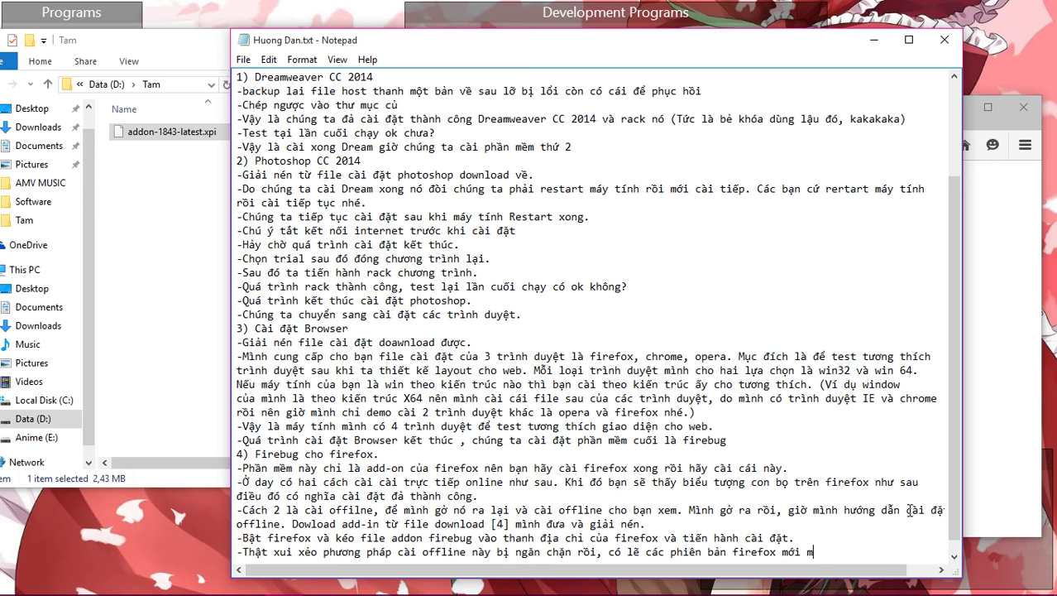
{"action": "type", "text": "nhaas ddax khoong "}
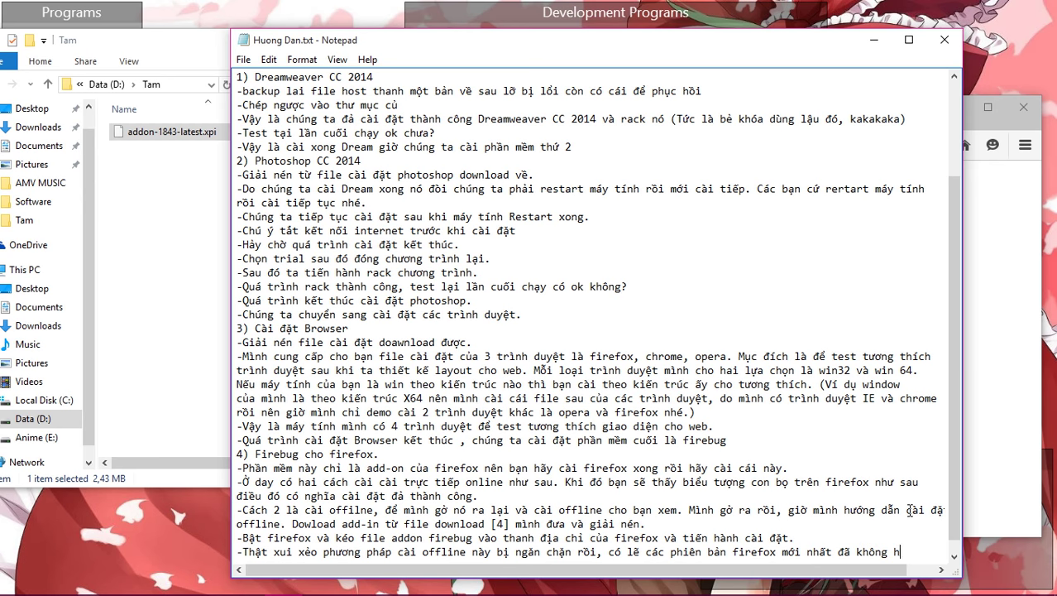
{"action": "type", "text": "hoor trowj dan"}
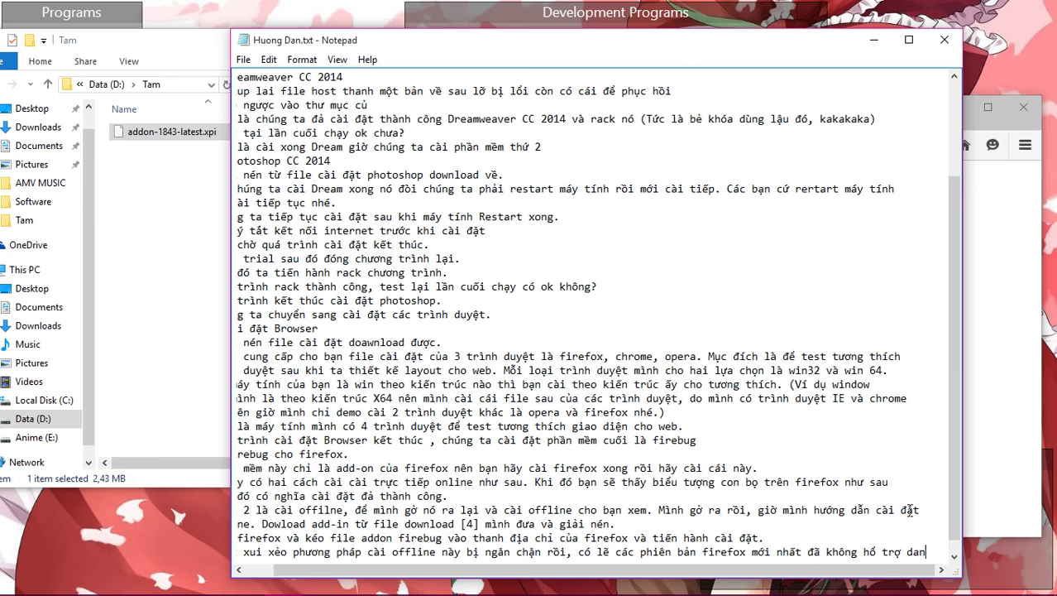
{"action": "type", "text": "gj"}
Continue on a new line with "download file add-on rồi cài đặt lại sau mà file cài đặt online trực tiếp".
{"action": "key", "text": "Return"}
{"action": "type", "text": "dow"}
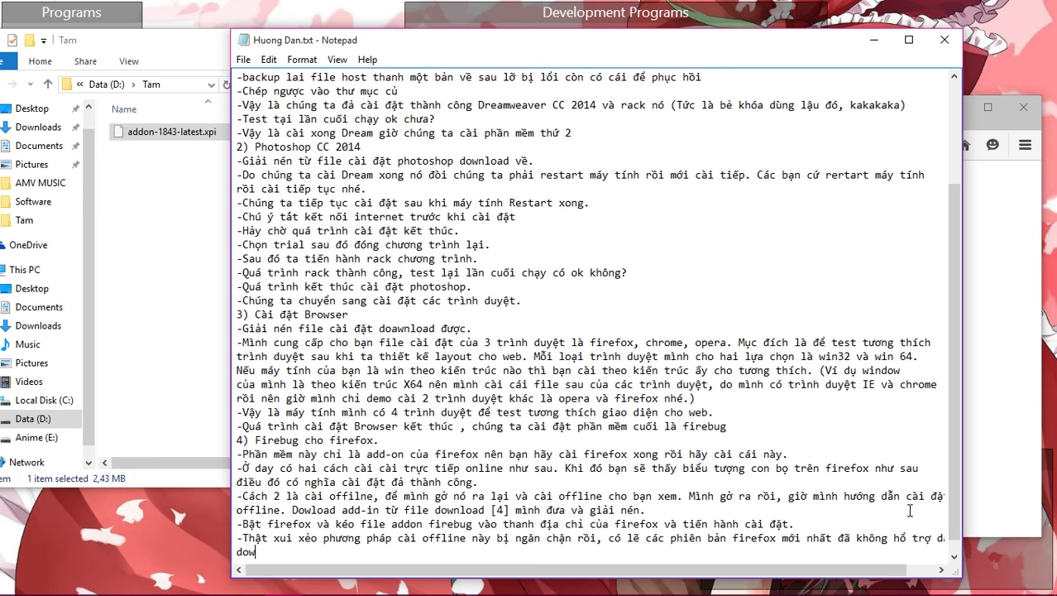
{"action": "type", "text": "nload file add-on rồi c"}
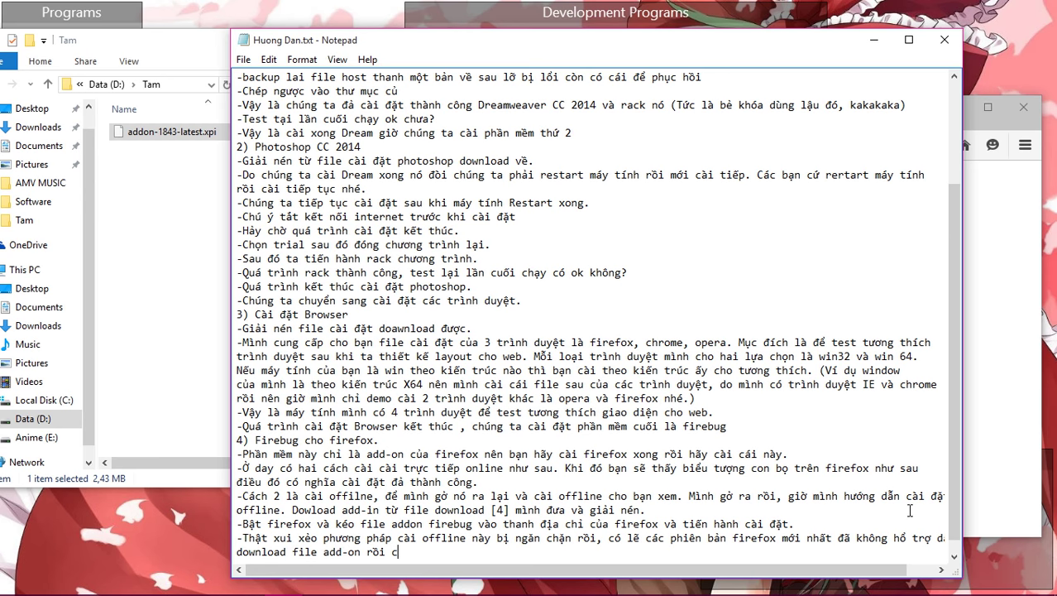
{"action": "type", "text": "ài đặt lại sau mà file "}
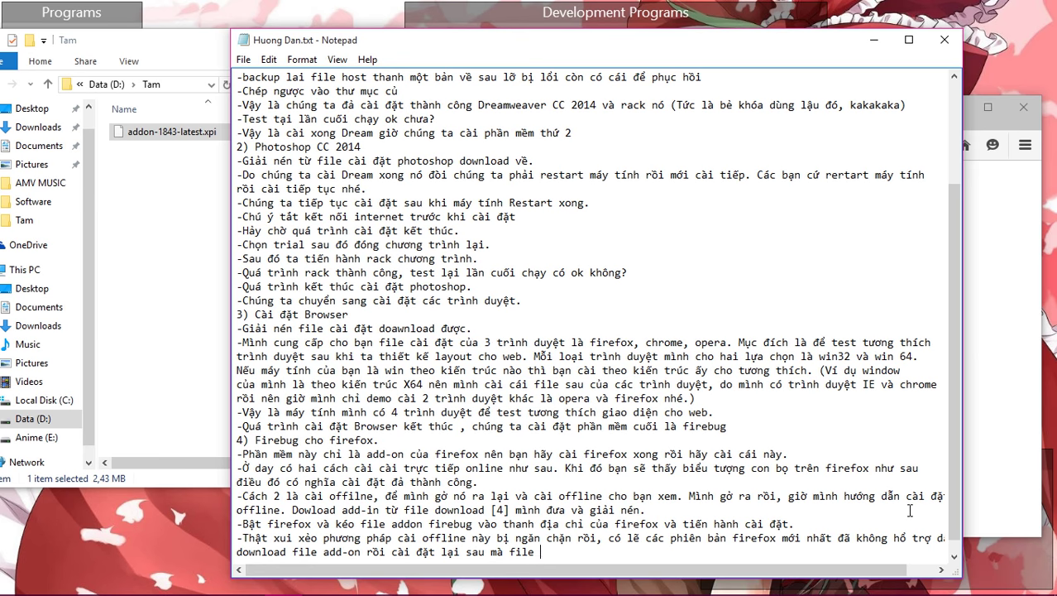
{"action": "type", "text": "cài đặt online trưc"}
{"action": "type", "text": "j tie"}
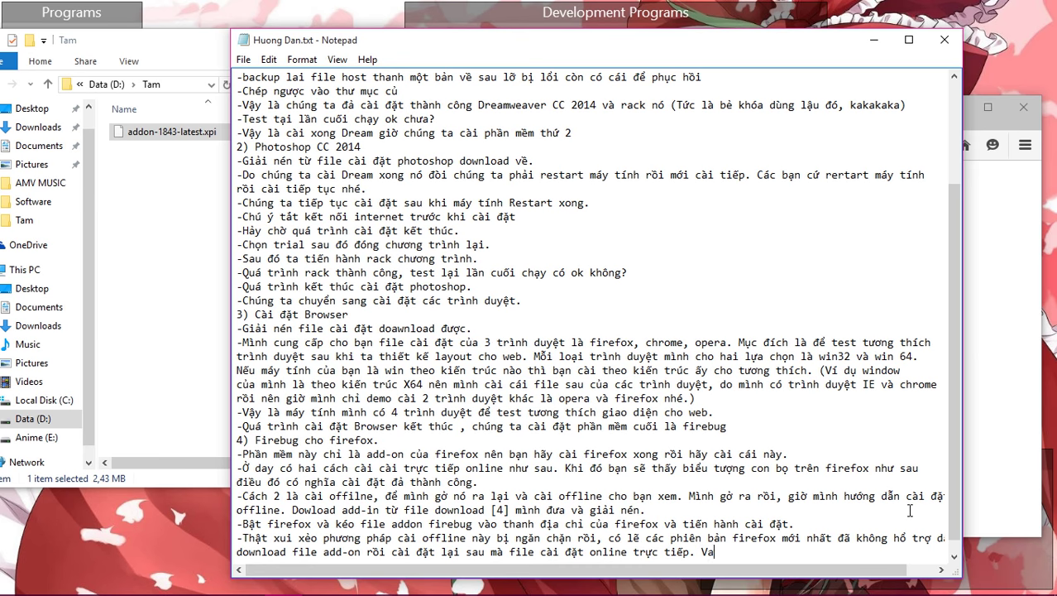
Add the sentence opening "Vậy các bạn dùng phương pháp cài đặt" to the same notes line.
{"action": "type", "text": "p. Vậy các bạn dufng phương"}
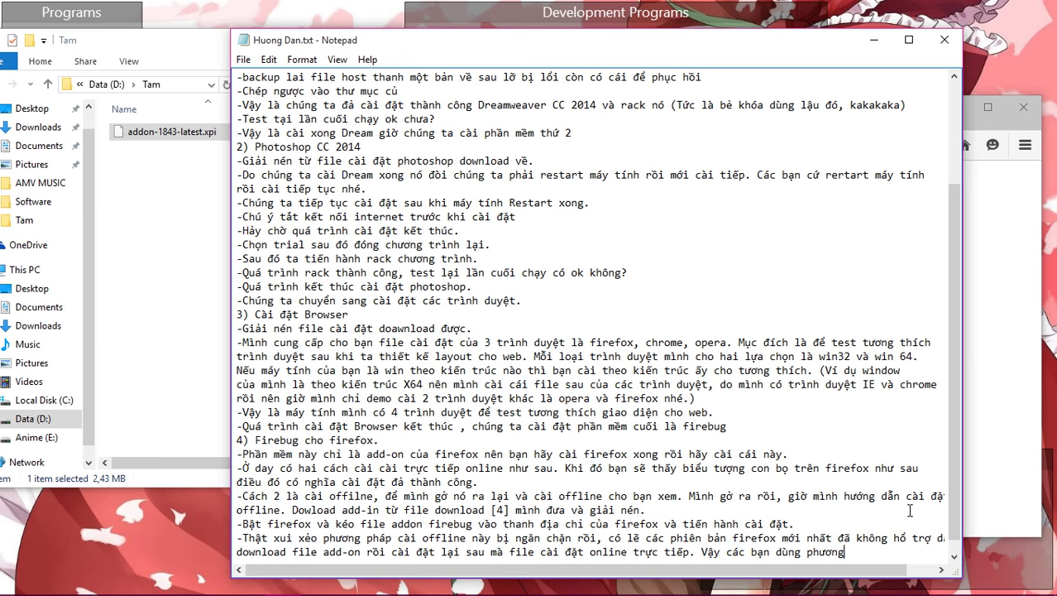
{"action": "type", "text": " pha"}
{"action": "type", "text": "p downloa"}
{"action": "type", "text": "d"}
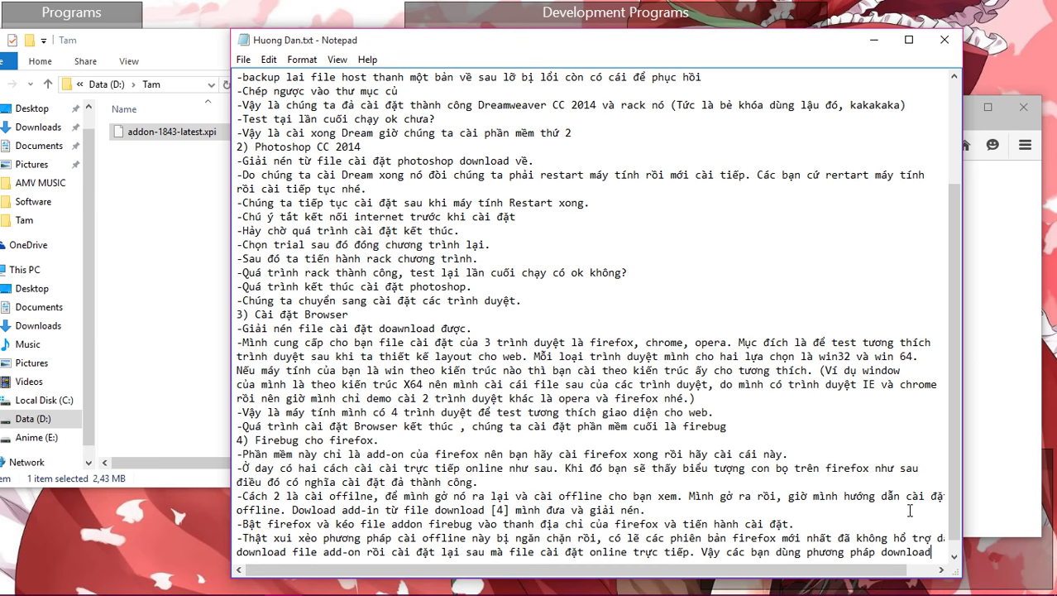
{"action": "key", "text": "BackSpace"}
{"action": "key", "text": "BackSpace"}
{"action": "key", "text": "BackSpace"}
{"action": "key", "text": "BackSpace"}
{"action": "key", "text": "BackSpace"}
{"action": "key", "text": "BackSpace"}
{"action": "key", "text": "BackSpace"}
{"action": "key", "text": "BackSpace"}
{"action": "type", "text": "cài"}
{"action": "key", "text": "BackSpace"}
{"action": "key", "text": "BackSpace"}
{"action": "key", "text": "BackSpace"}
{"action": "key", "text": "BackSpace"}
{"action": "type", "text": "đặt"}
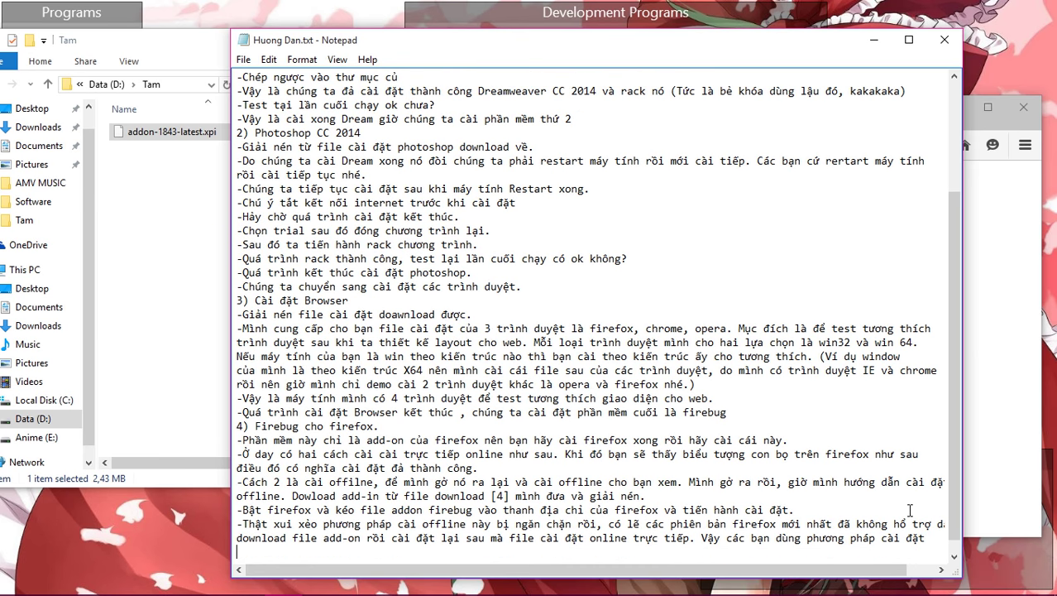
Finish the note on a new line with "để cài đặt lại firebug nhé, mình demo một lần nưa".
{"action": "type", "text": " để cài đặt la"}
{"action": "type", "text": "i fireb"}
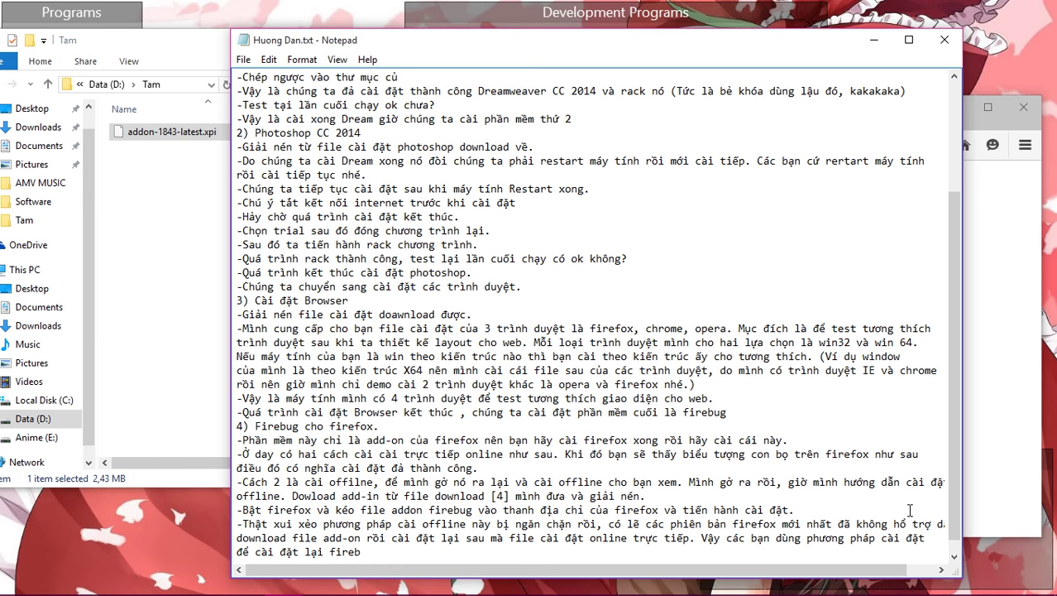
{"action": "type", "text": "ug nhe, mình đe"}
{"action": "type", "text": "demo một la"}
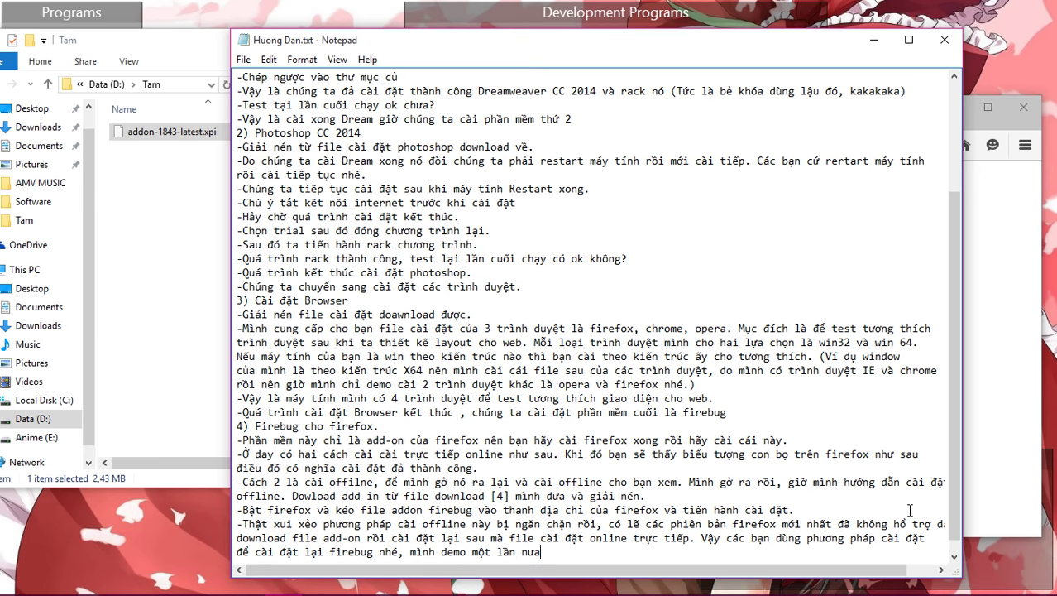
Clear away the notes and Tam folder windows, load google.com.vn in a maximized Firefox window and close the browser.
{"action": "left_click", "coordinate": [873, 40]}
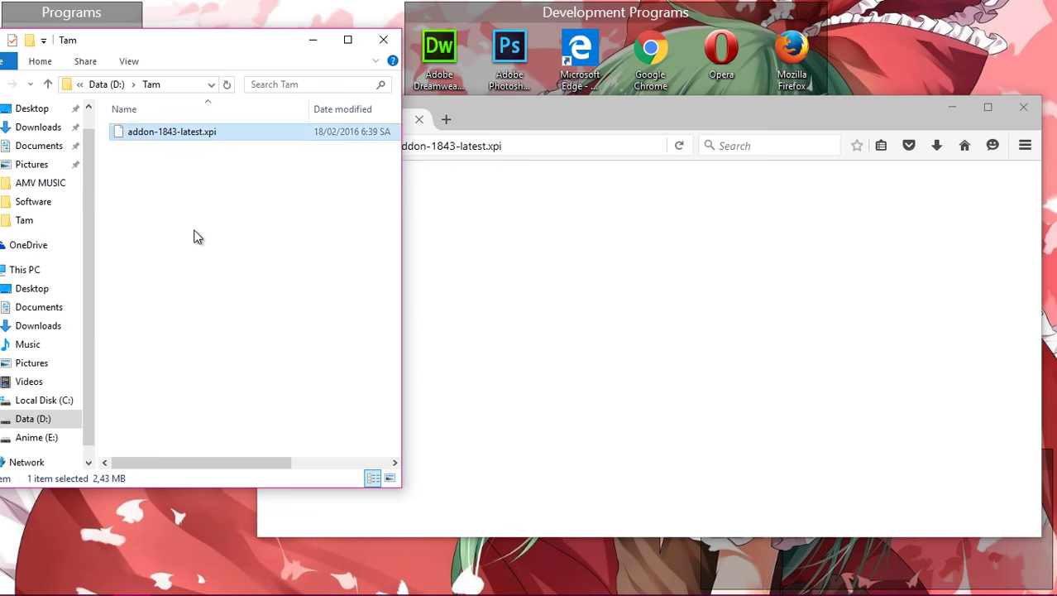
{"action": "left_click", "coordinate": [339, 40]}
{"action": "left_click_drag", "start_coordinate": [656, 111], "coordinate": [571, 81]}
{"action": "left_click", "coordinate": [529, 113]}
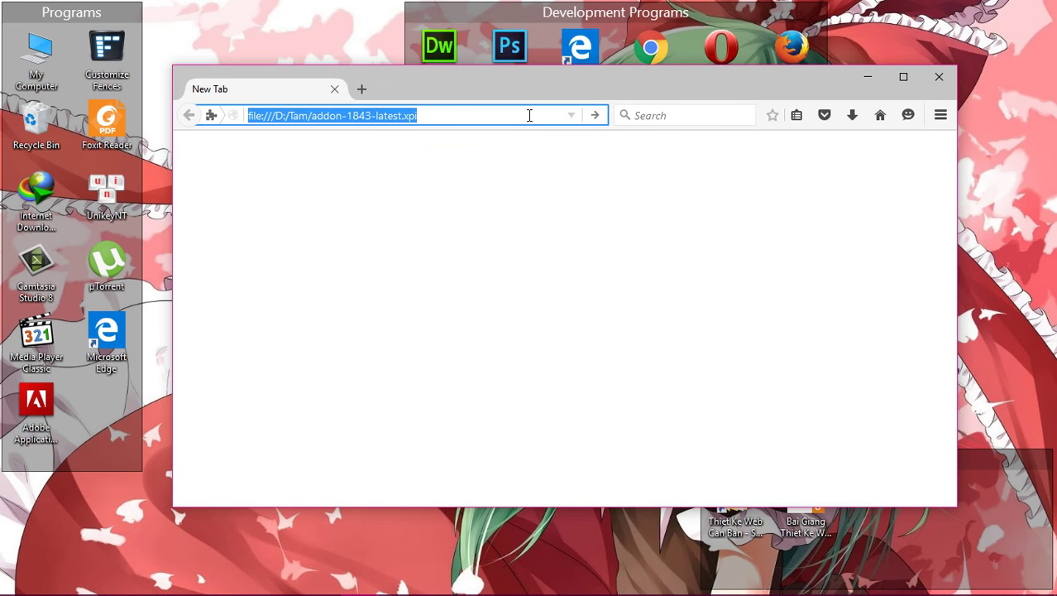
{"action": "type", "text": "google.com.vn/"}
{"action": "left_click", "coordinate": [232, 231]}
{"action": "left_click", "coordinate": [904, 76]}
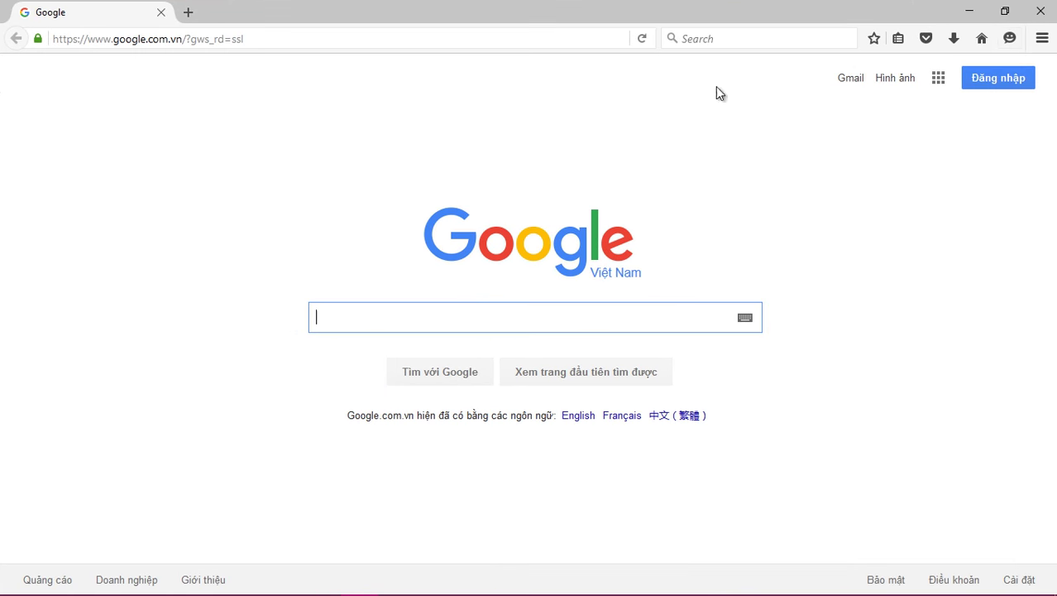
{"action": "left_click", "coordinate": [1045, 8]}
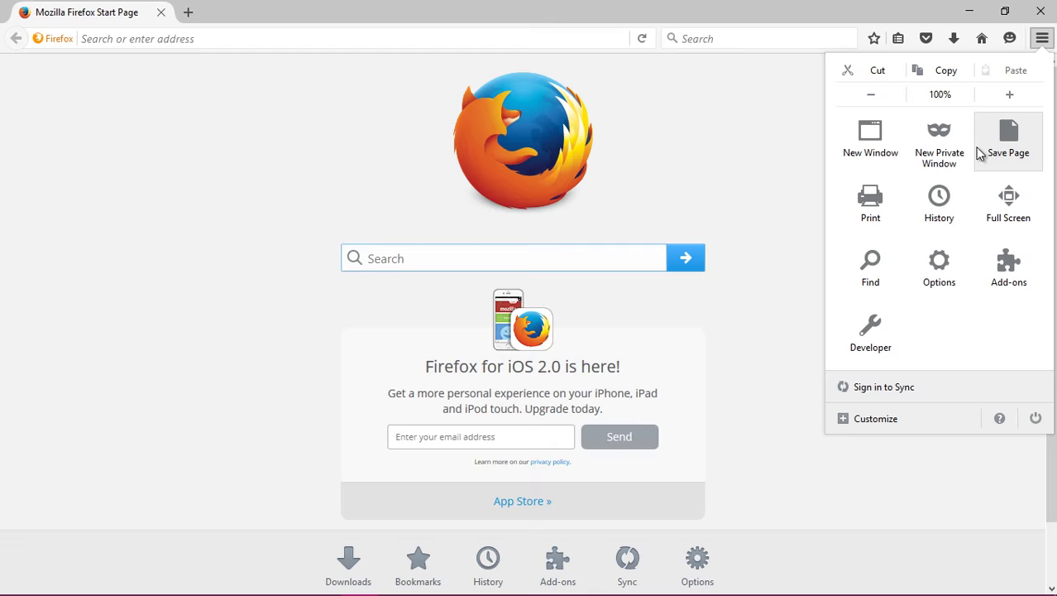
Search the Firefox add-ons for "firebug" and install the Firebug extension.
{"action": "left_click", "coordinate": [1009, 273]}
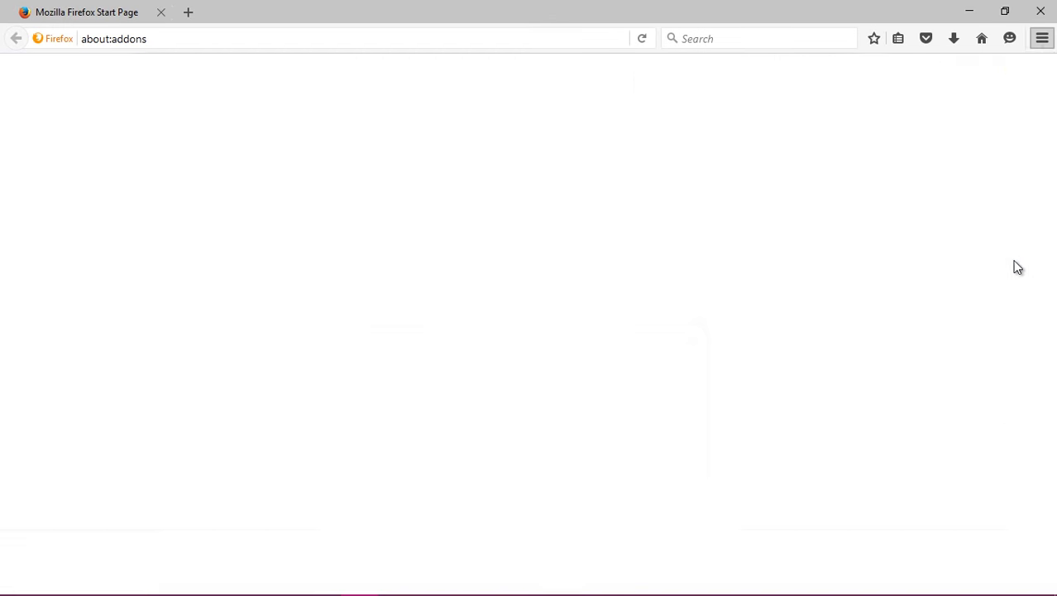
{"action": "left_click", "coordinate": [111, 108]}
{"action": "left_click", "coordinate": [847, 80]}
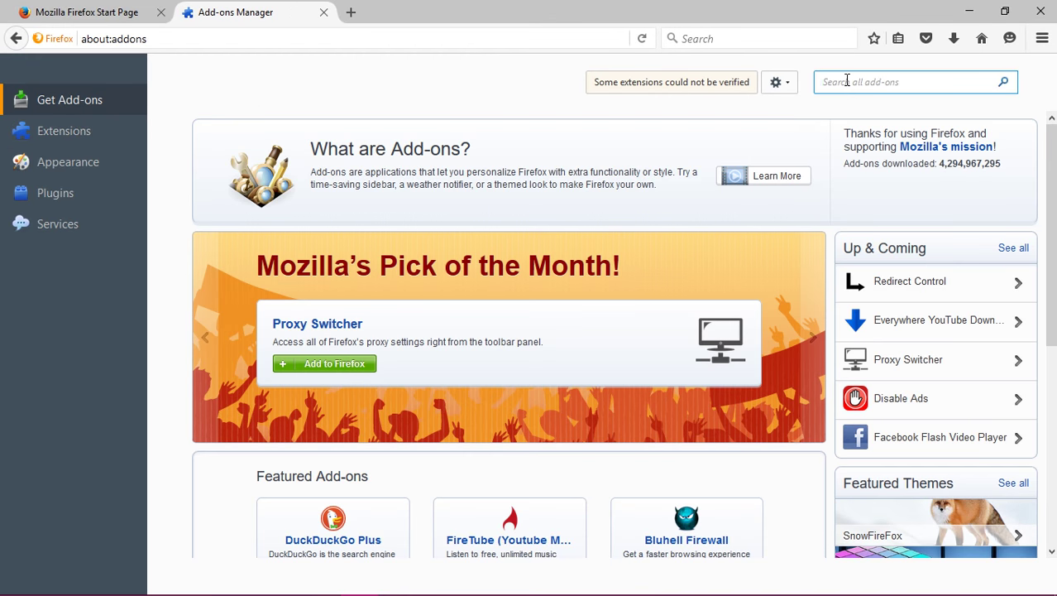
{"action": "type", "text": "firebug"}
{"action": "key", "text": "Return"}
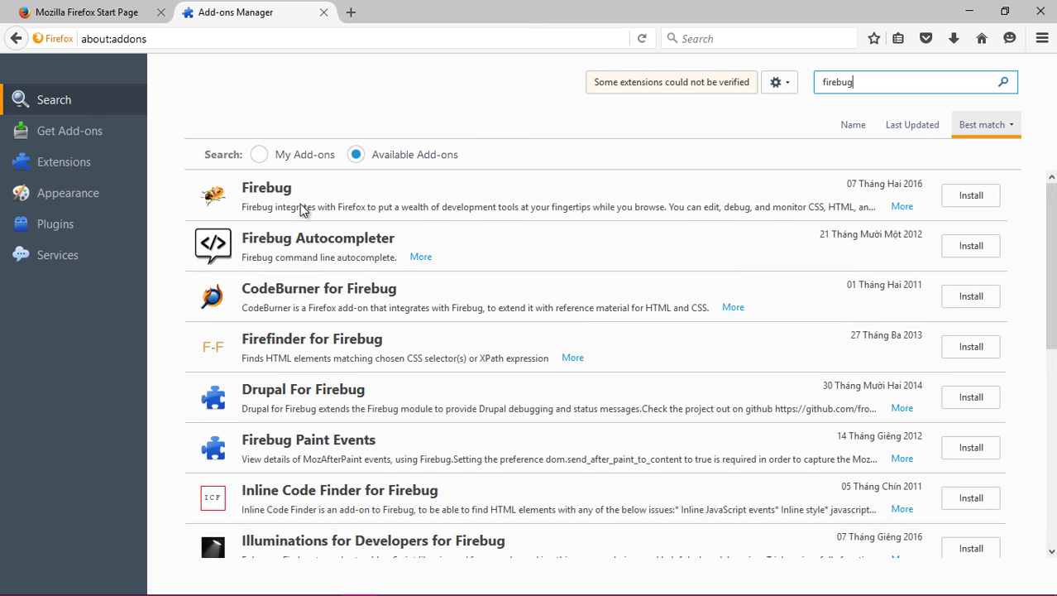
{"action": "left_click", "coordinate": [954, 203]}
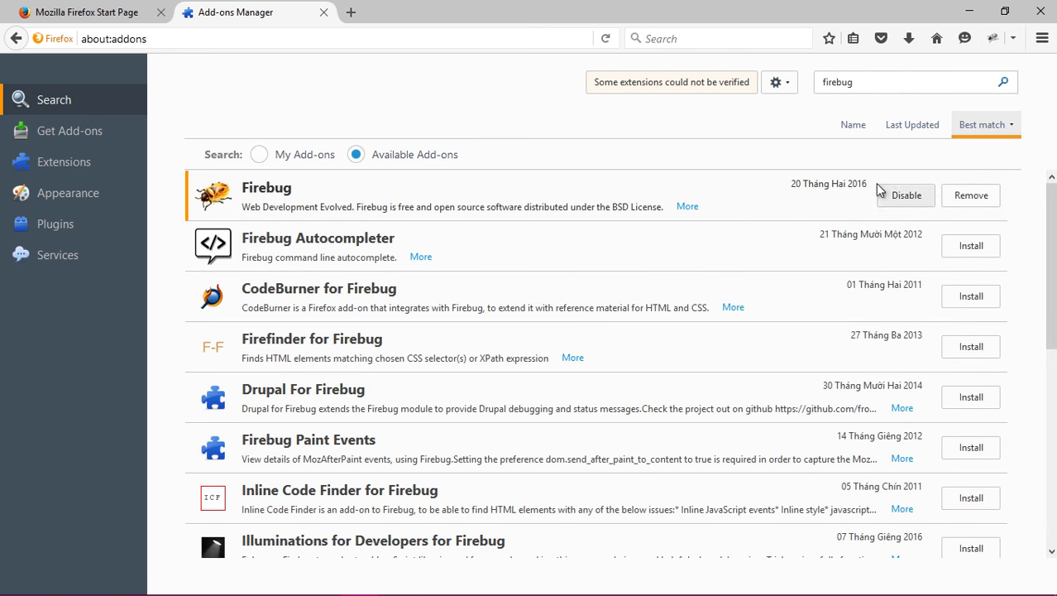
Close the Add-ons Manager and load google.com.vn in the remaining tab.
{"action": "left_click", "coordinate": [324, 11]}
{"action": "left_click", "coordinate": [165, 38]}
{"action": "type", "text": "google.com.vn/"}
{"action": "left_click", "coordinate": [101, 132]}
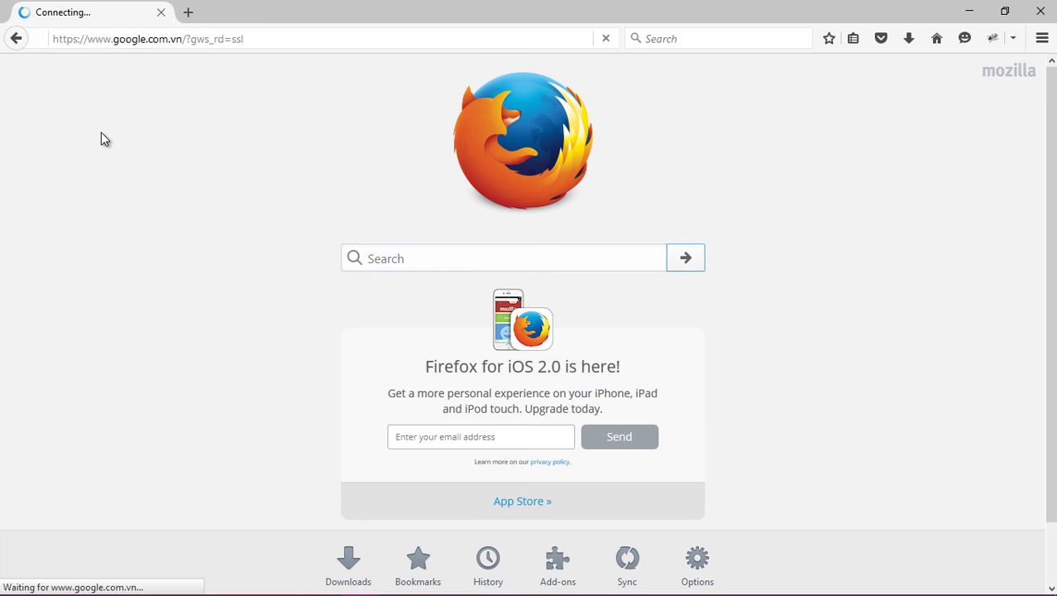
Add a new line to the Huong Dan.txt notes reading "-Bây giờ có nó chúng ta có thể truy xuất test thẻ, css,".
{"action": "mouse_move", "coordinate": [247, 552]}
{"action": "left_click", "coordinate": [280, 581]}
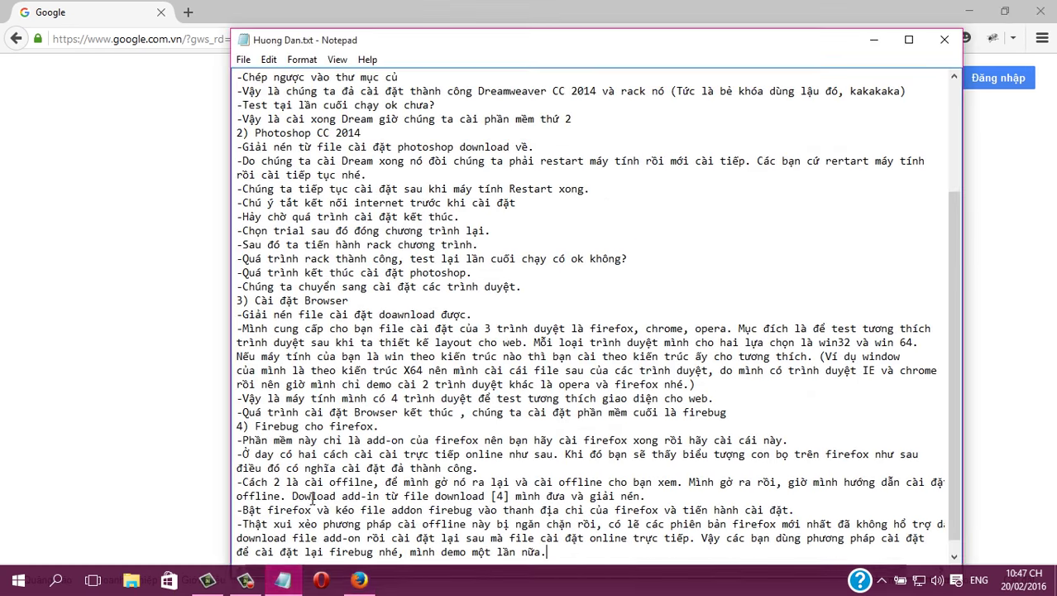
{"action": "key", "text": "Return"}
{"action": "type", "text": "-Bay"}
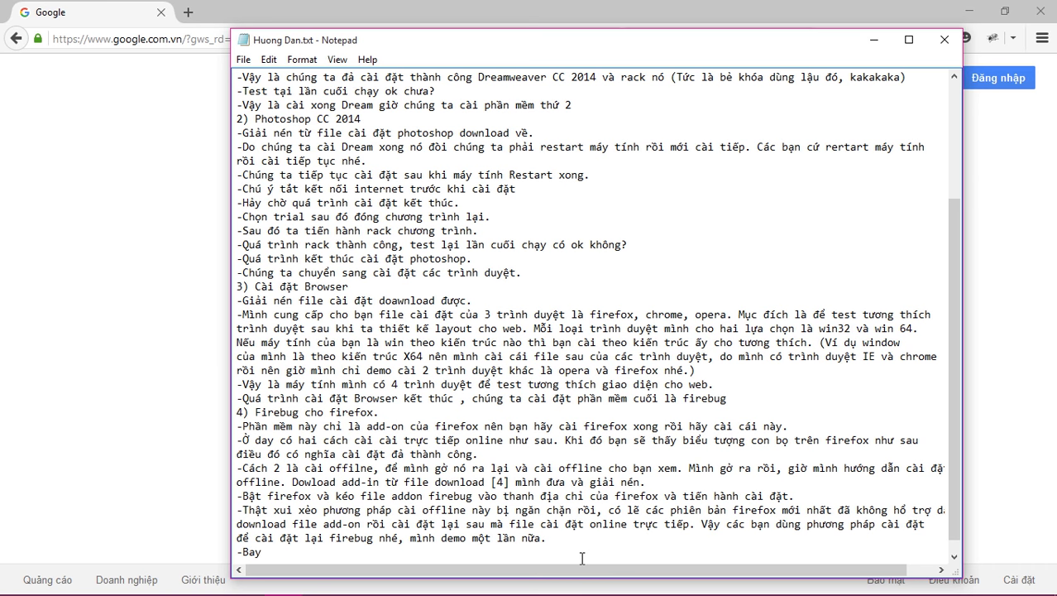
{"action": "type", "text": " giờ có nó chungs ta có thể test thể"}
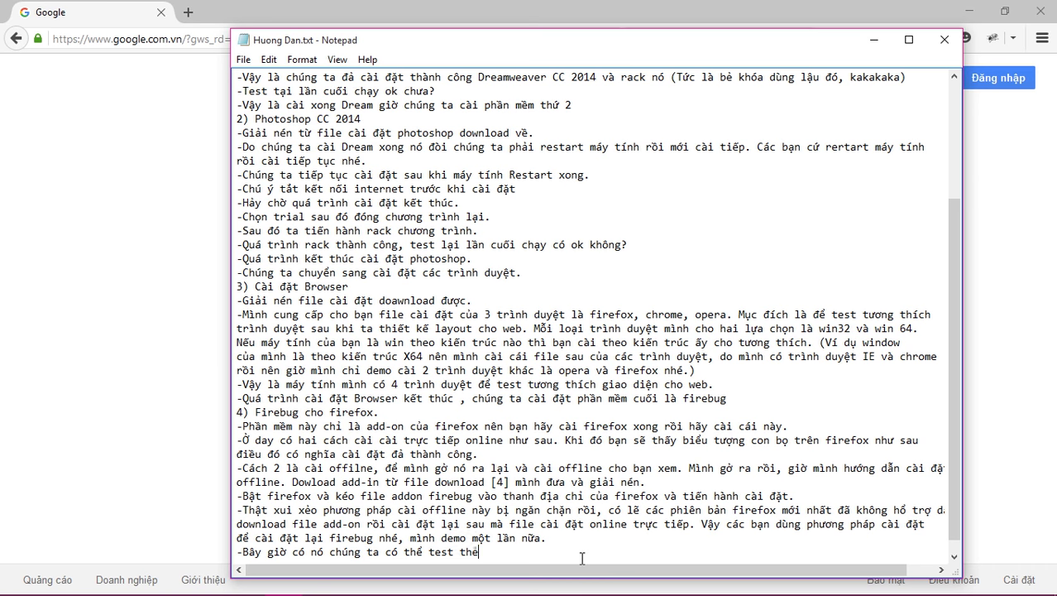
{"action": "key", "text": "BackSpace"}
{"action": "key", "text": "BackSpace"}
{"action": "key", "text": "BackSpace"}
{"action": "key", "text": "BackSpace"}
{"action": "key", "text": "BackSpace"}
{"action": "type", "text": "xuất test thẻ, css, "}
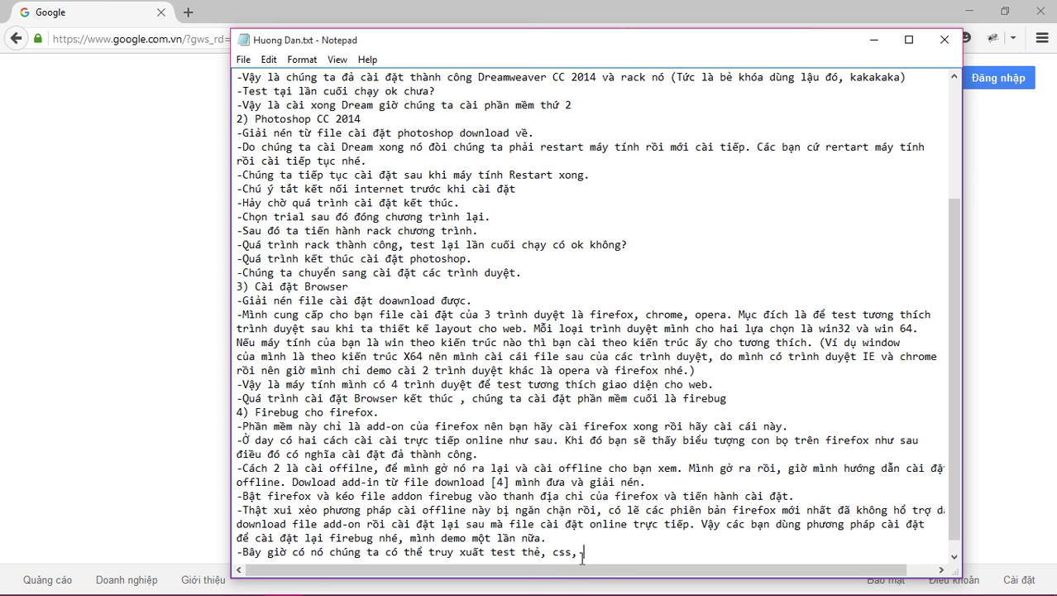
Finish the notes line with "javascript trực tiếp trong trình duyệt." and minimize the notes window.
{"action": "type", "text": "javascript trực tiếp trong tr"}
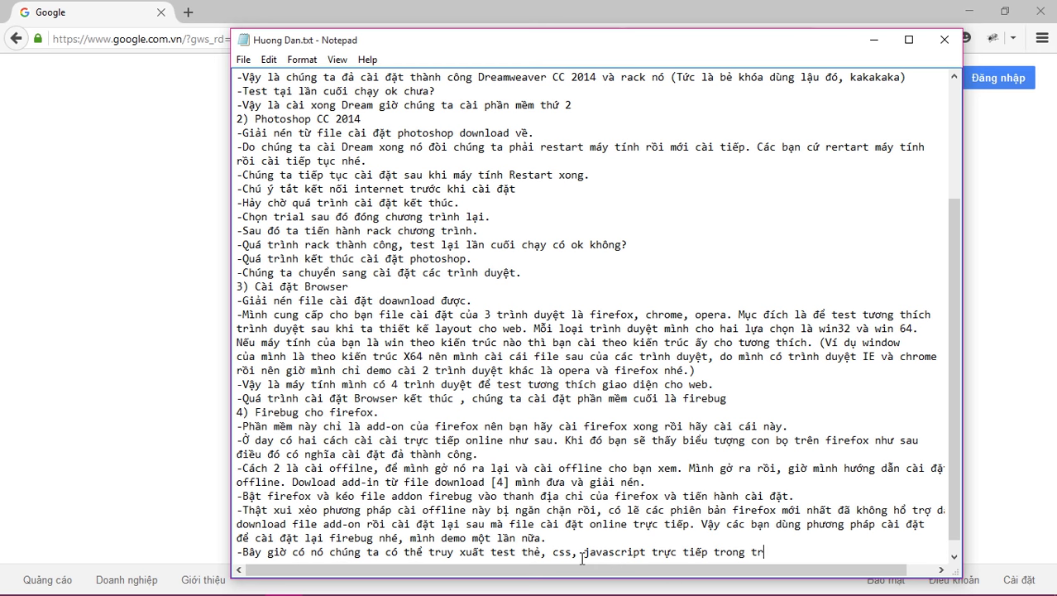
{"action": "type", "text": "ình duye"}
{"action": "left_click", "coordinate": [869, 40]}
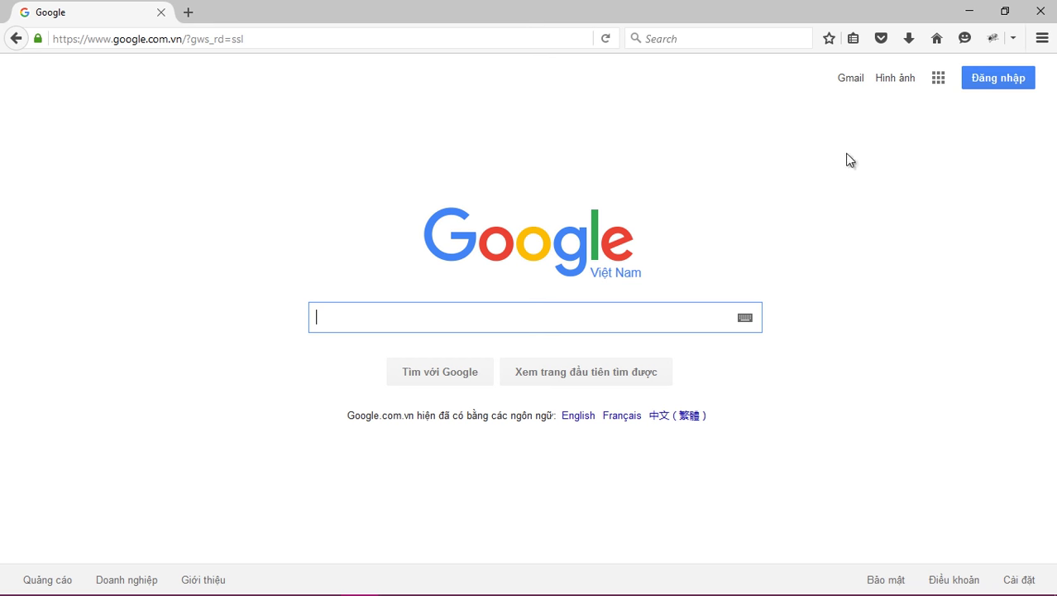
Open Firebug on the Google page, shrink its panel slightly and inspect the Google logo element with Firebug.
{"action": "left_click", "coordinate": [995, 48]}
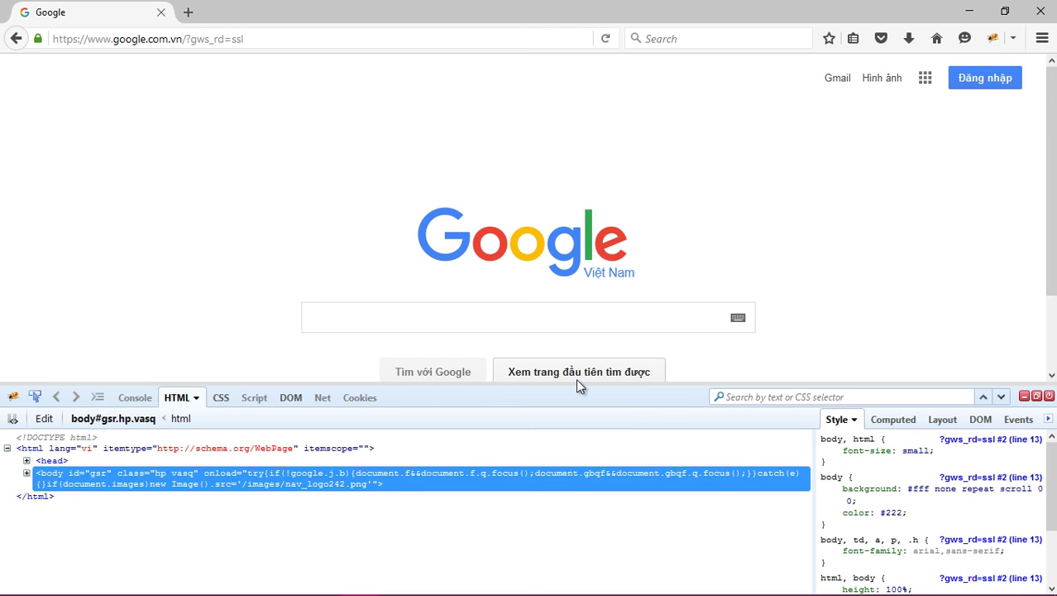
{"action": "left_click_drag", "start_coordinate": [579, 315], "coordinate": [586, 400]}
{"action": "right_click", "coordinate": [566, 263]}
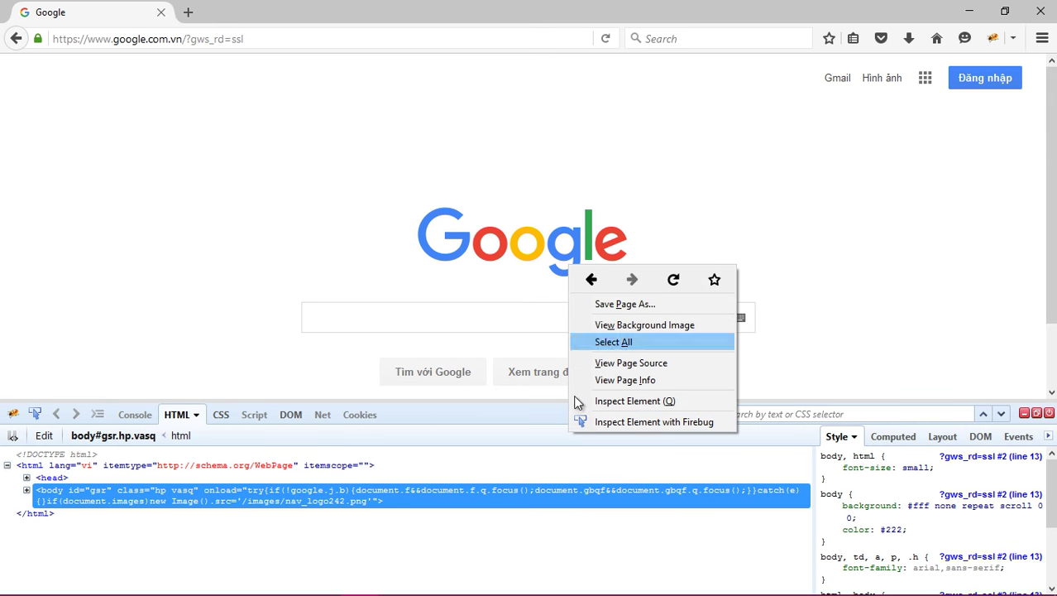
{"action": "left_click", "coordinate": [639, 418]}
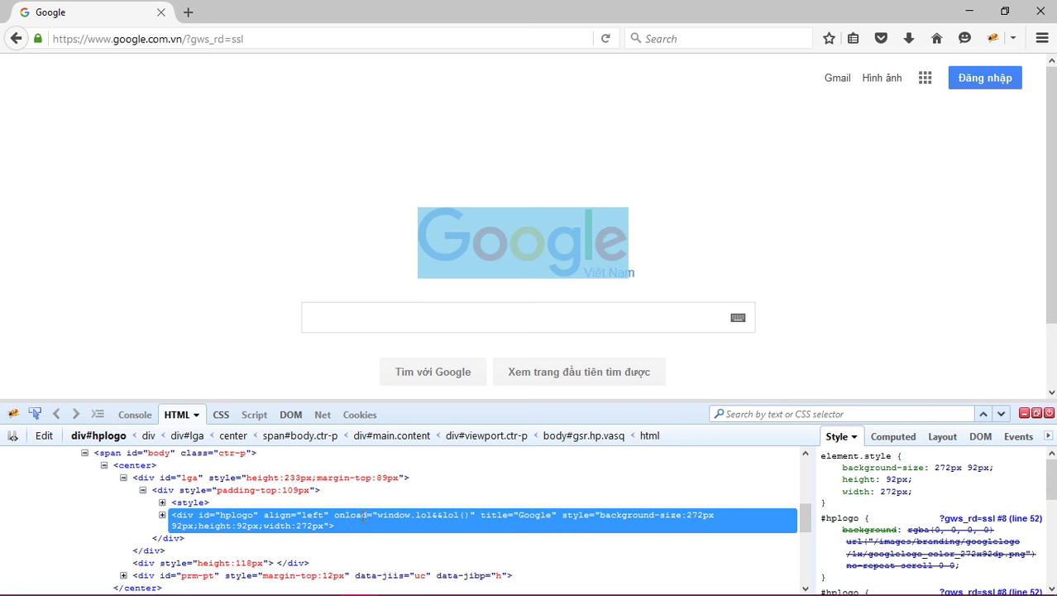
Set the height in the Google logo's element style to 108px.
{"action": "mouse_move", "coordinate": [1053, 478]}
{"action": "left_mouse_down"}
{"action": "mouse_move", "coordinate": [1052, 529]}
{"action": "mouse_move", "coordinate": [1053, 474]}
{"action": "left_mouse_up"}
{"action": "left_click", "coordinate": [898, 479]}
{"action": "key", "text": "Up"}
{"action": "key", "text": "Up"}
{"action": "key", "text": "Up"}
{"action": "key", "text": "Up"}
{"action": "key", "text": "Up"}
{"action": "key", "text": "Up"}
{"action": "key", "text": "Up"}
{"action": "key", "text": "Up"}
{"action": "key", "text": "Up"}
{"action": "key", "text": "Up"}
{"action": "key", "text": "Up"}
{"action": "key", "text": "Up"}
{"action": "key", "text": "Up"}
{"action": "key", "text": "Up"}
{"action": "key", "text": "Up"}
{"action": "key", "text": "Up"}
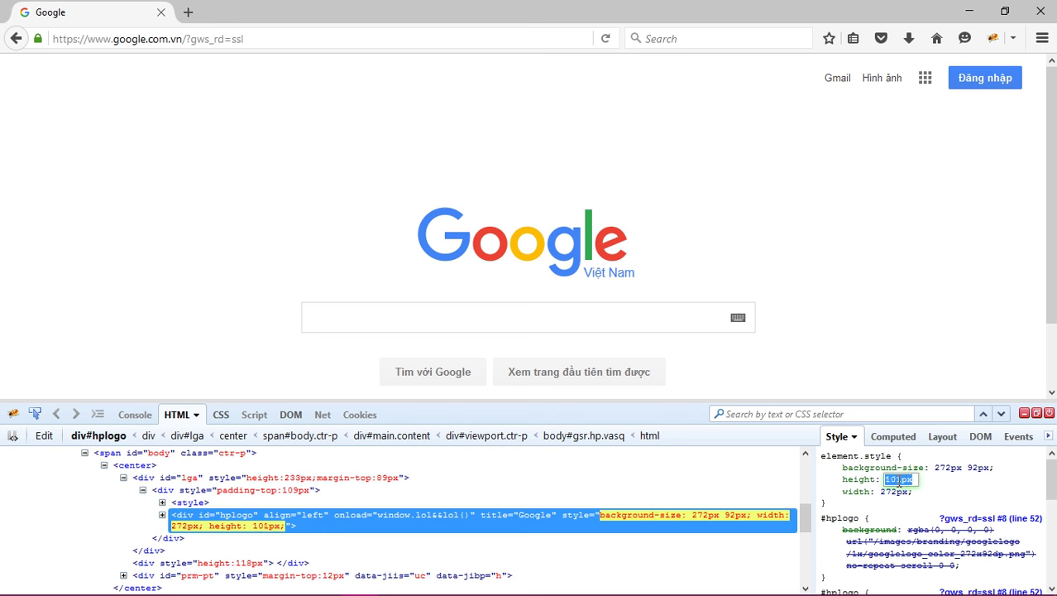
{"action": "key", "text": "Return"}
Set the width in the Google logo's element style to 404px.
{"action": "left_click", "coordinate": [895, 491]}
{"action": "key", "text": "Up"}
{"action": "key", "text": "Up"}
{"action": "key", "text": "Up"}
{"action": "key", "text": "Up"}
{"action": "key", "text": "Up"}
{"action": "key", "text": "Up"}
{"action": "key", "text": "Up"}
{"action": "key", "text": "Up"}
{"action": "key", "text": "Up"}
{"action": "key", "text": "Up"}
{"action": "key", "text": "Up"}
{"action": "key", "text": "Up"}
{"action": "key", "text": "Up"}
{"action": "key", "text": "Up"}
{"action": "key", "text": "Up"}
{"action": "key", "text": "Up"}
{"action": "key", "text": "Up"}
{"action": "key", "text": "Up"}
{"action": "key", "text": "Up"}
{"action": "key", "text": "Up"}
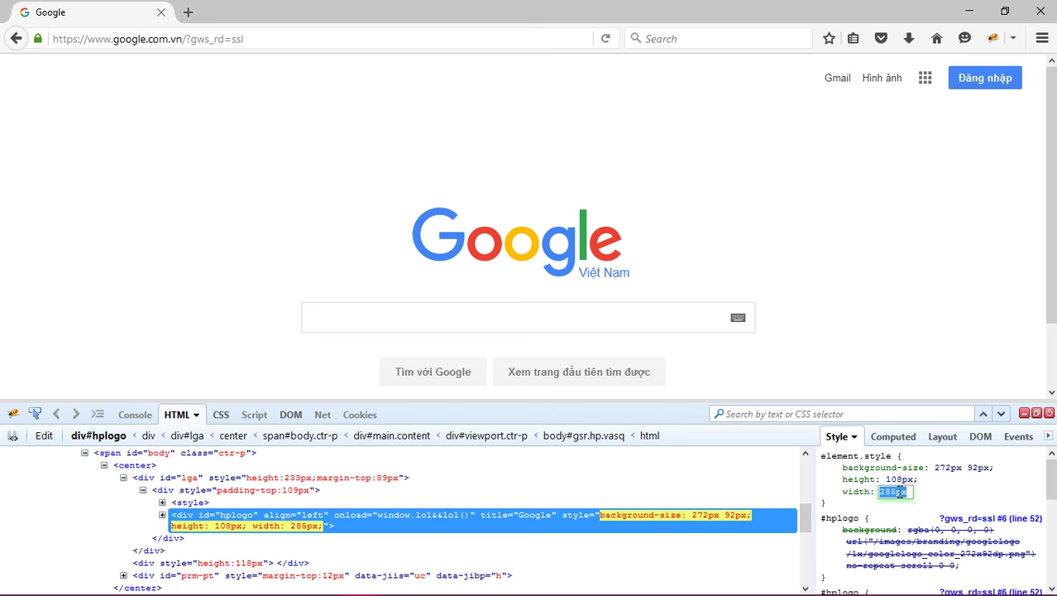
{"action": "key", "text": "Up"}
{"action": "key", "text": "Up"}
{"action": "key", "text": "Up"}
{"action": "key", "text": "Up"}
{"action": "key", "text": "Up"}
{"action": "key", "text": "Up"}
{"action": "key", "text": "Up"}
{"action": "key", "text": "Up"}
{"action": "key", "text": "Up"}
{"action": "key", "text": "Up"}
{"action": "key", "text": "Up"}
{"action": "key", "text": "Up"}
{"action": "key", "text": "Up"}
{"action": "key", "text": "Up"}
{"action": "key", "text": "Up"}
{"action": "key", "text": "Up"}
{"action": "key", "text": "Up"}
{"action": "key", "text": "Up"}
{"action": "key", "text": "Up"}
{"action": "key", "text": "Up"}
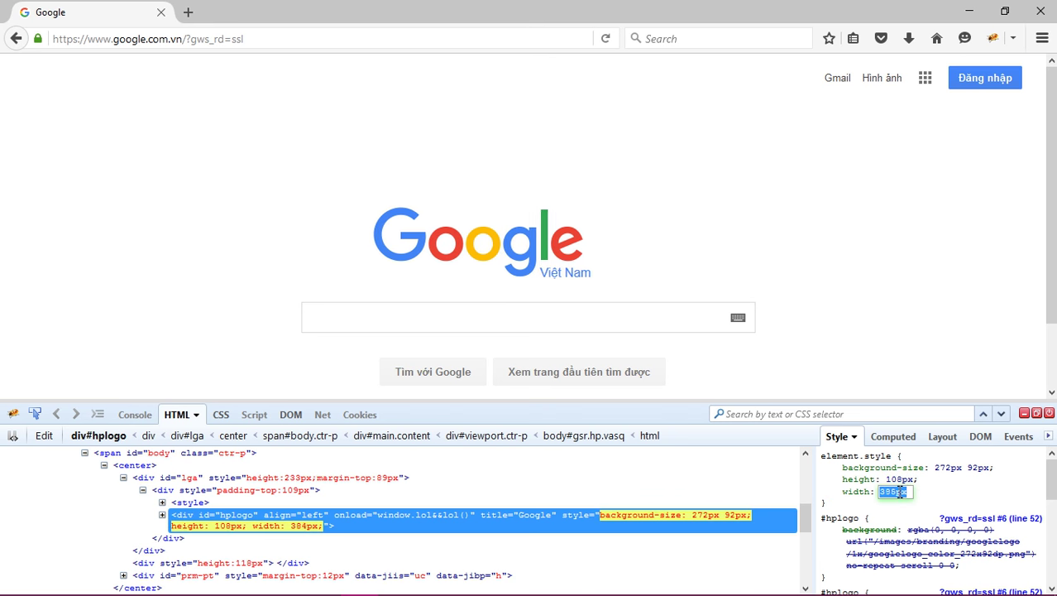
{"action": "key", "text": "Return"}
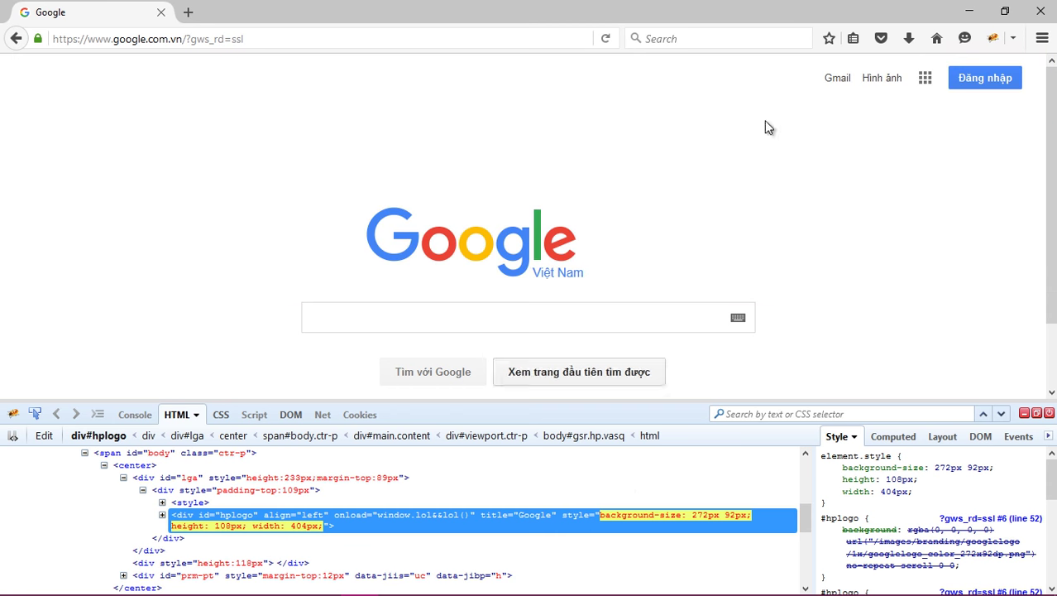
Toggle Firebug off and on, close its panel and leave Firefox for the Huong Dan.txt notes.
{"action": "left_click", "coordinate": [993, 42]}
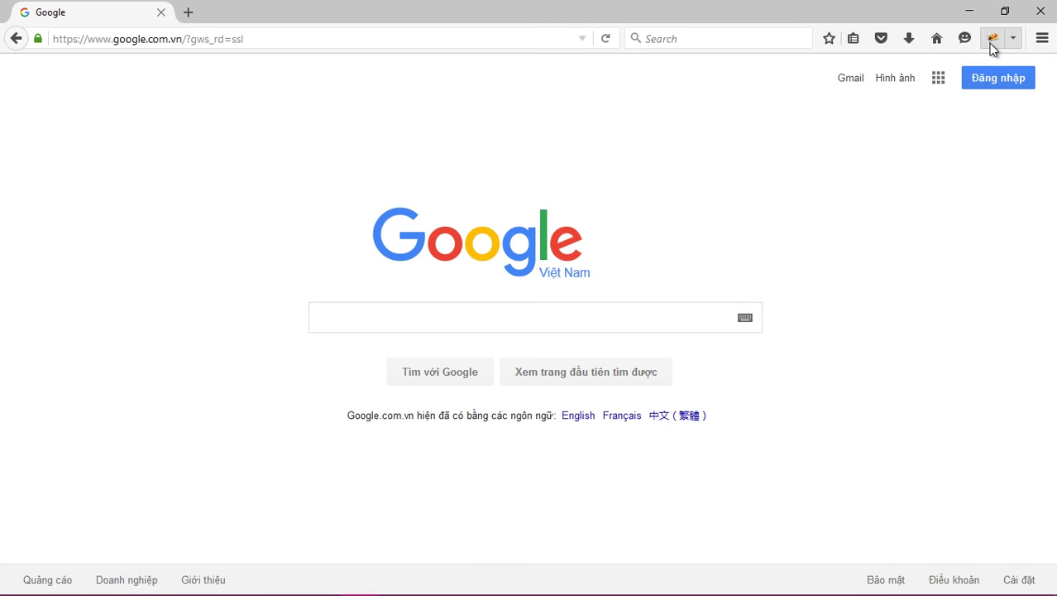
{"action": "left_click", "coordinate": [992, 42]}
{"action": "left_click", "coordinate": [1049, 413]}
{"action": "left_click", "coordinate": [971, 14]}
{"action": "left_click", "coordinate": [319, 579]}
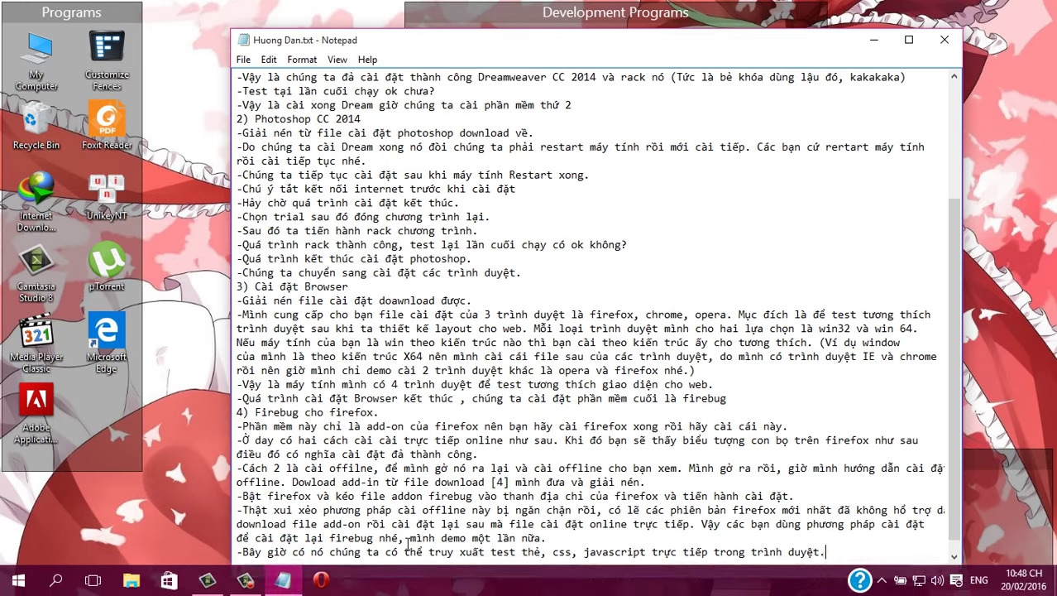
Start a new notes line with "- muốn mở chế độ kiểm tra bằng firebug chỉ đơn giản nhấp vào con bọ, để".
{"action": "key", "text": "Return"}
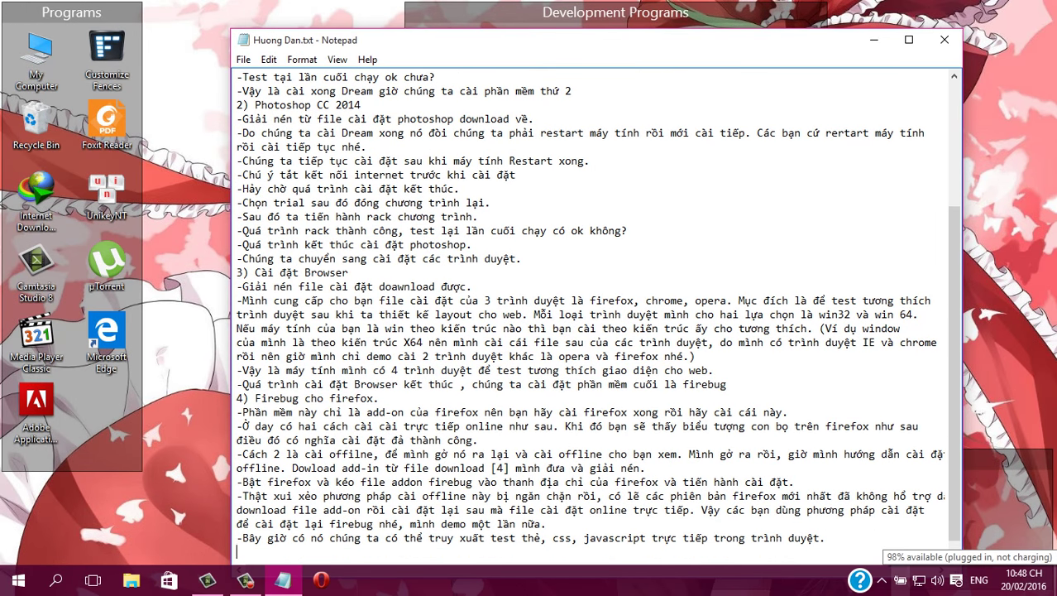
{"action": "type", "text": "- muốn mo"}
{"action": "type", "text": "ở chế độ"}
{"action": "type", "text": " kie"}
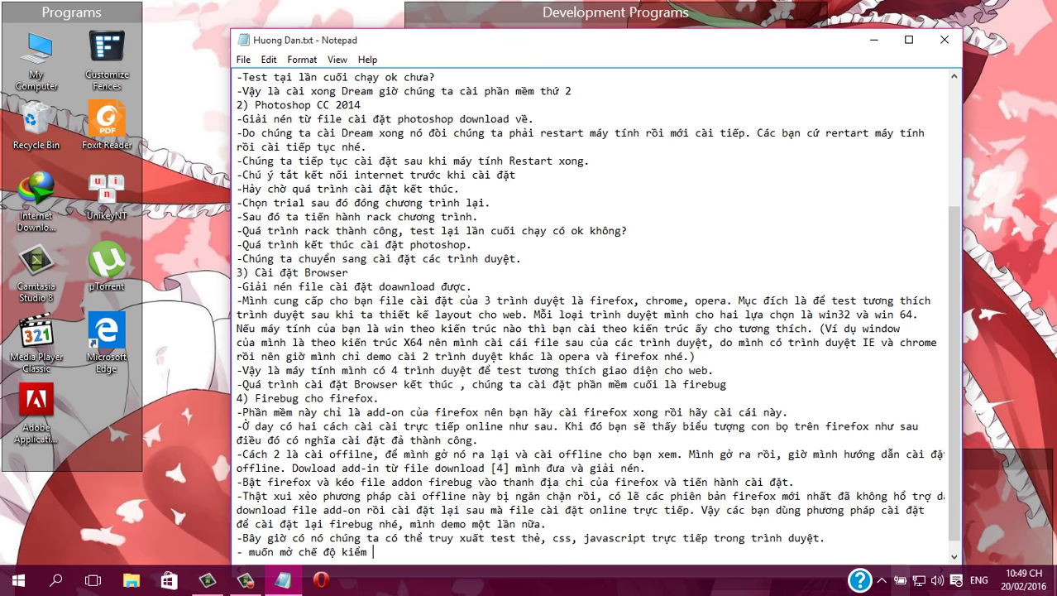
{"action": "type", "text": "m tra bằng firebug chỉ đơn"}
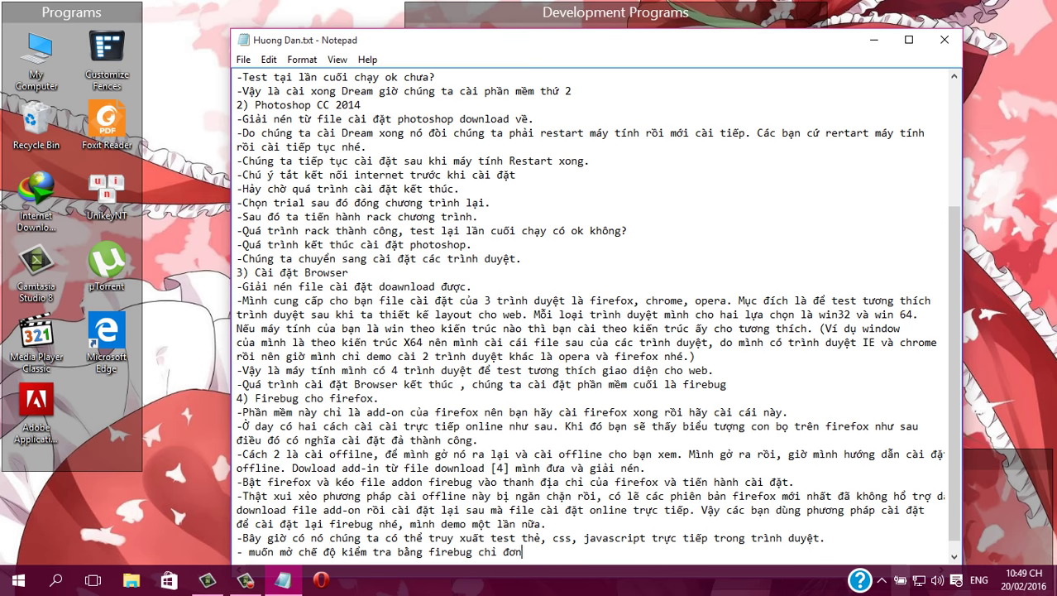
{"action": "type", "text": " giản nha"}
{"action": "type", "text": "p vào con bọ, để"}
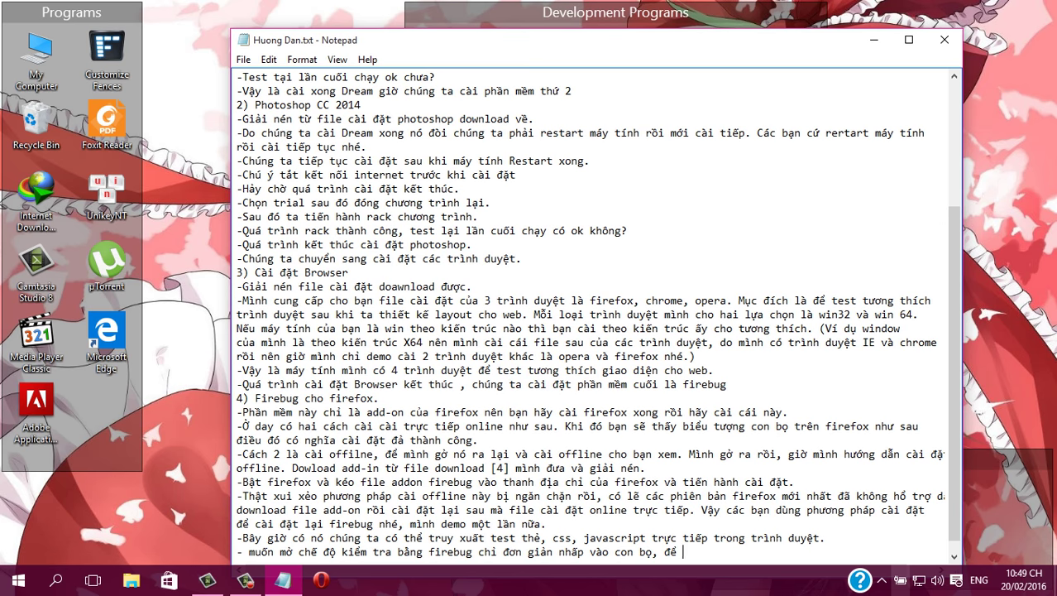
Continue the same notes line with "đóng lại chỉ đơn giản nhấp lại lần nửa hay".
{"action": "type", "text": " đong c"}
{"action": "key", "text": "BackSpace"}
{"action": "type", "text": "lai chỉ đơn giản "}
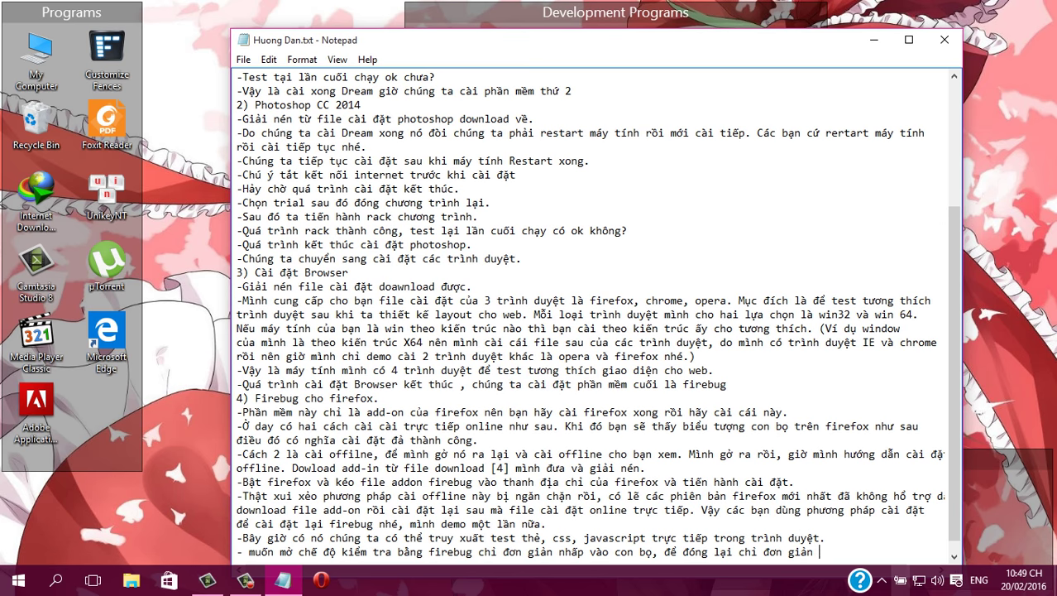
{"action": "type", "text": "nhap lại lần nửa hay"}
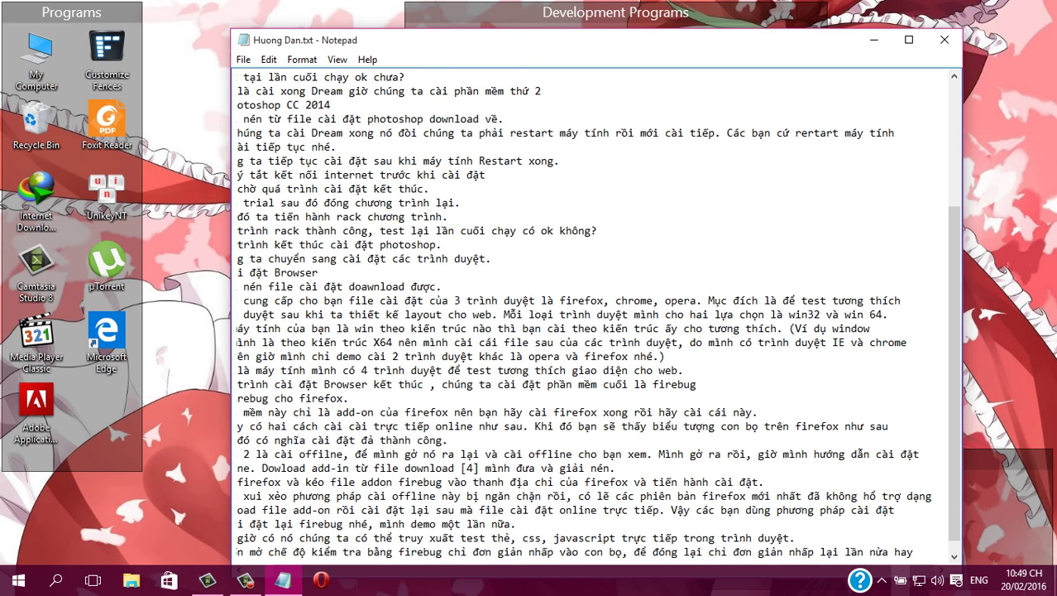
Finish the note on a new line with "dong window bên dưới của firebug.".
{"action": "type", "text": " dong wind"}
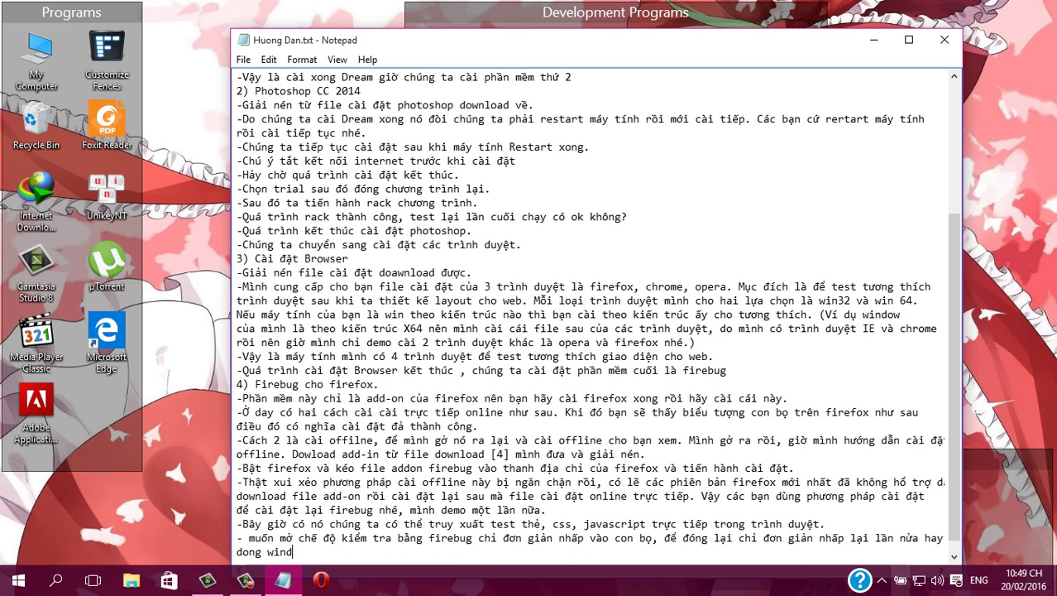
{"action": "type", "text": "ow bên du"}
{"action": "type", "text": "ới của fire"}
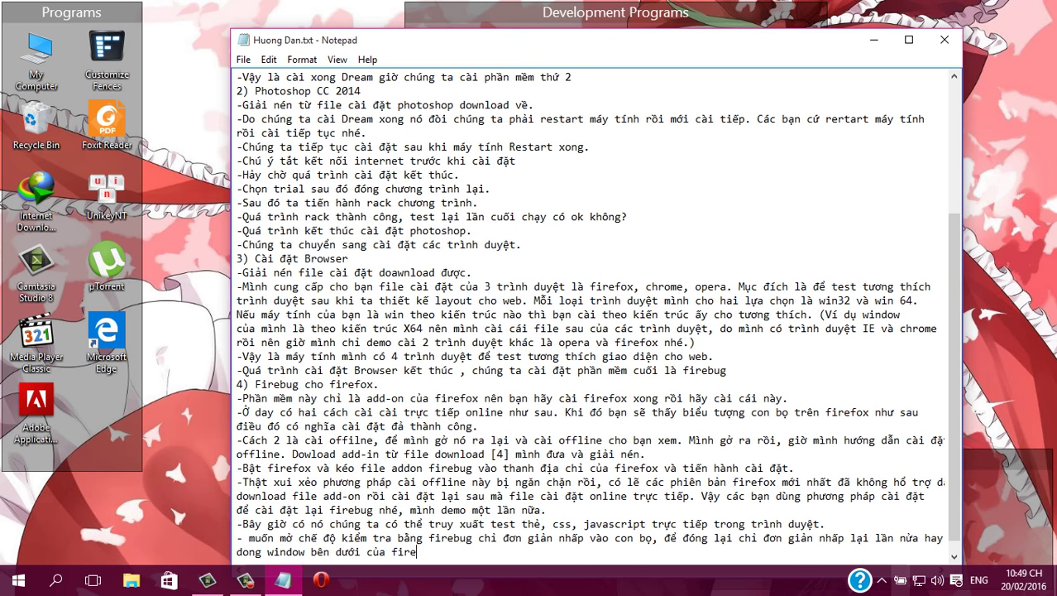
{"action": "type", "text": "bug."}
Leave blank space below the Firebug notes and add a separator line of underscores.
{"action": "key", "text": "Return"}
{"action": "key", "text": "Return"}
{"action": "key", "text": "Return"}
{"action": "key", "text": "Return"}
{"action": "key", "text": "Return"}
{"action": "key", "text": "Return"}
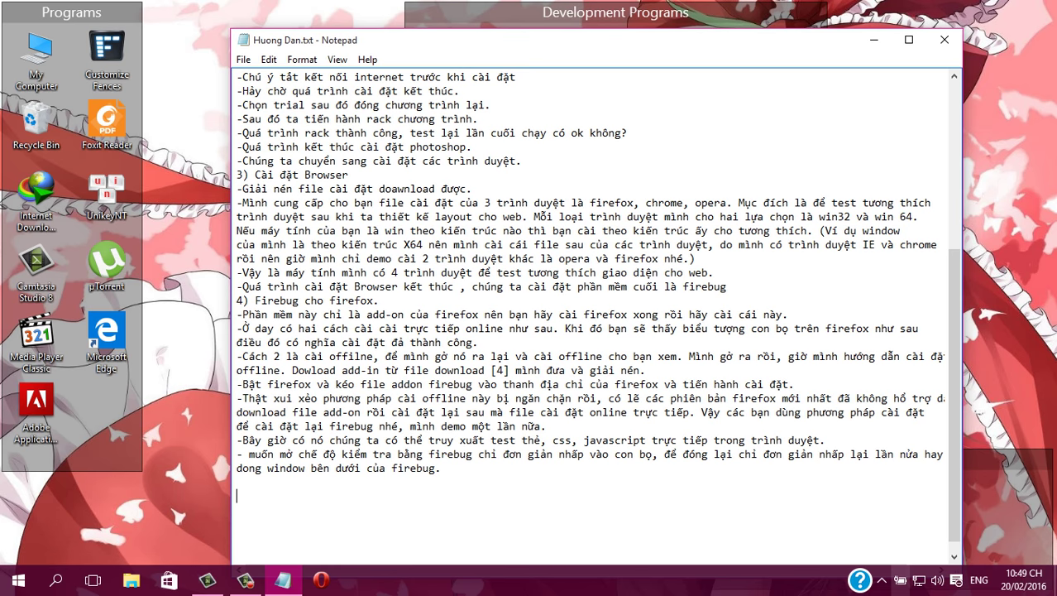
{"action": "type", "text": "______________________________________________"}
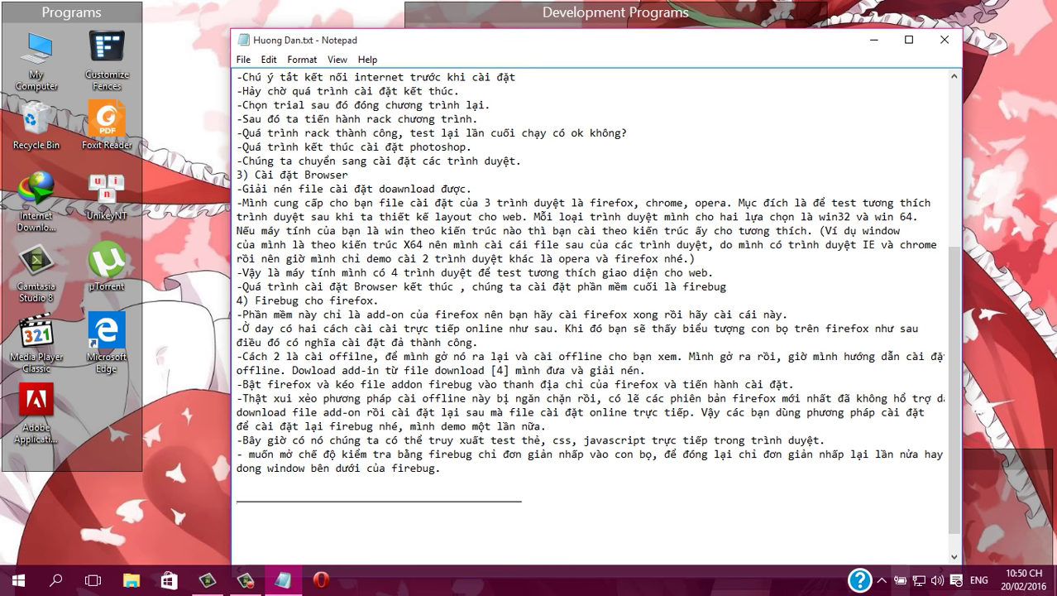
Below the separator, write "Vậy mình đã hướng dẫn cách các bạn download tài liệu và cài đặt phần mềm rồi nhé.".
{"action": "key", "text": "Return"}
{"action": "type", "text": "Vậ"}
{"action": "type", "text": "y minh dã hướng d"}
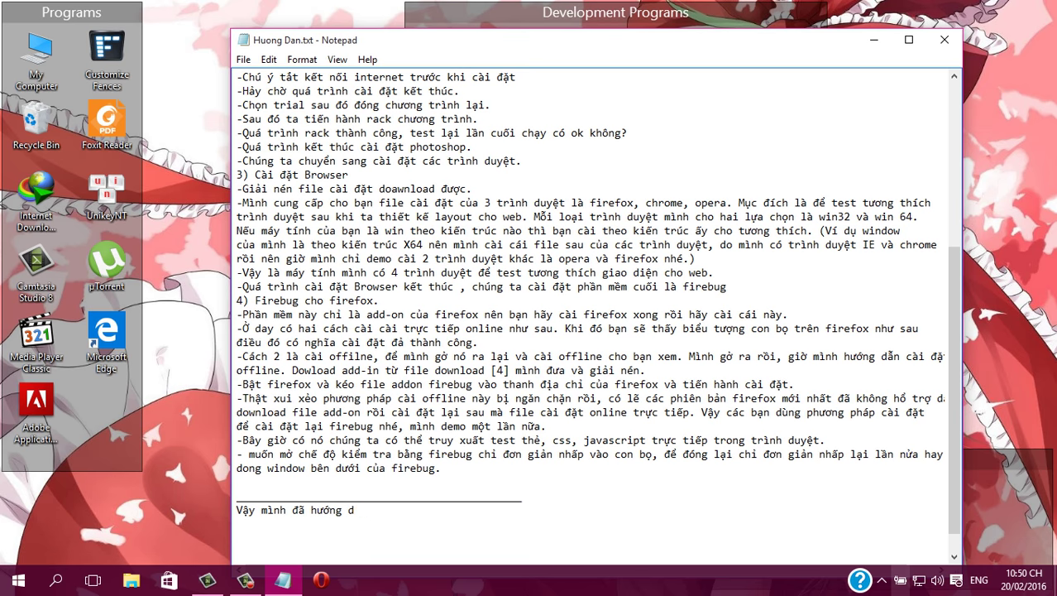
{"action": "type", "text": "ẫn cach các ban download tài l"}
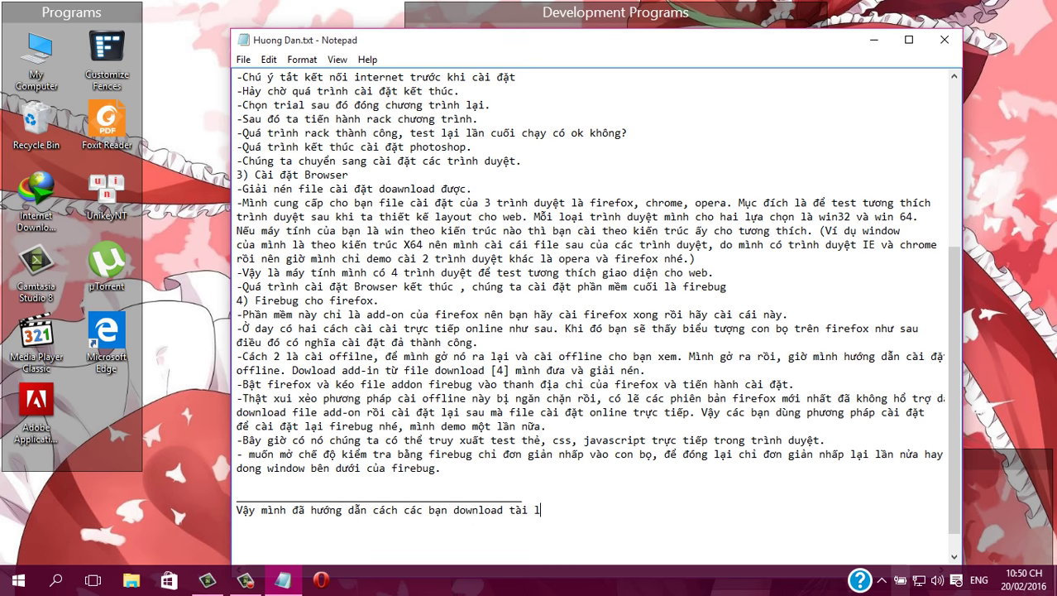
{"action": "type", "text": "iệu và cài đặt phần"}
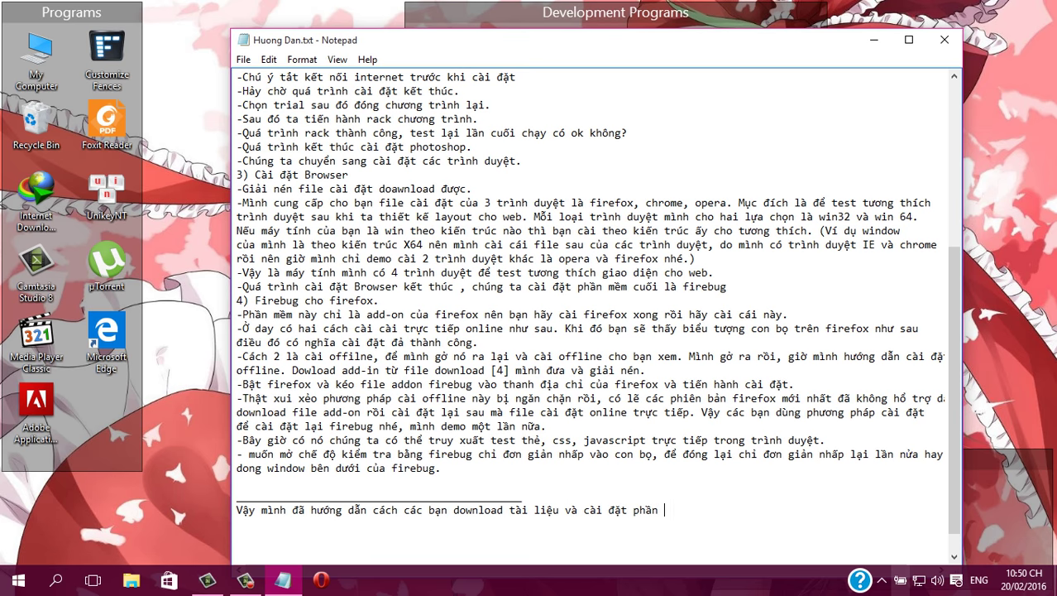
{"action": "type", "text": " mềm rồi nhé."}
Add the closing line "Chúc các bạn làm tốt." to the notes.
{"action": "key", "text": "Return"}
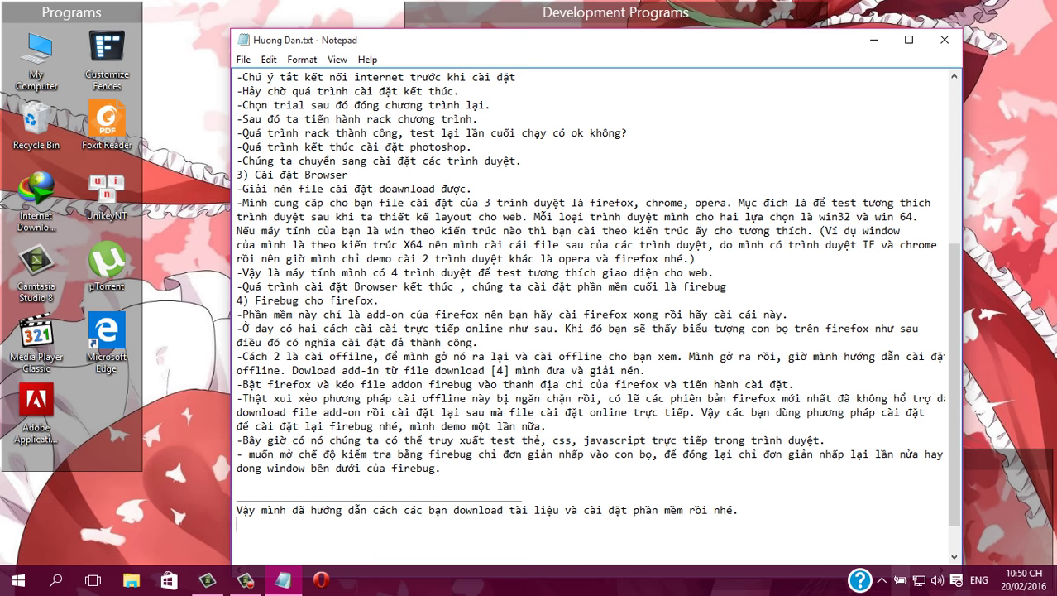
{"action": "type", "text": "Chúc các bạn làm to"}
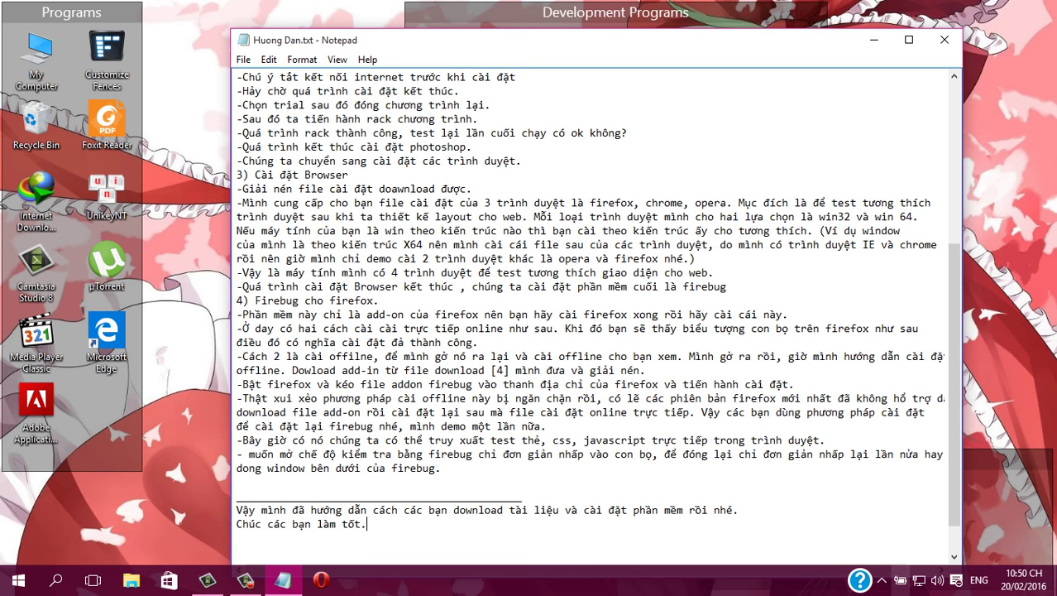
Complete the closing line "Chúc các bạn làm tốt." and close Huong Dan.txt, saving the changes.
{"action": "type", "text": "t."}
{"action": "left_click", "coordinate": [944, 40]}
{"action": "key", "text": "Return"}
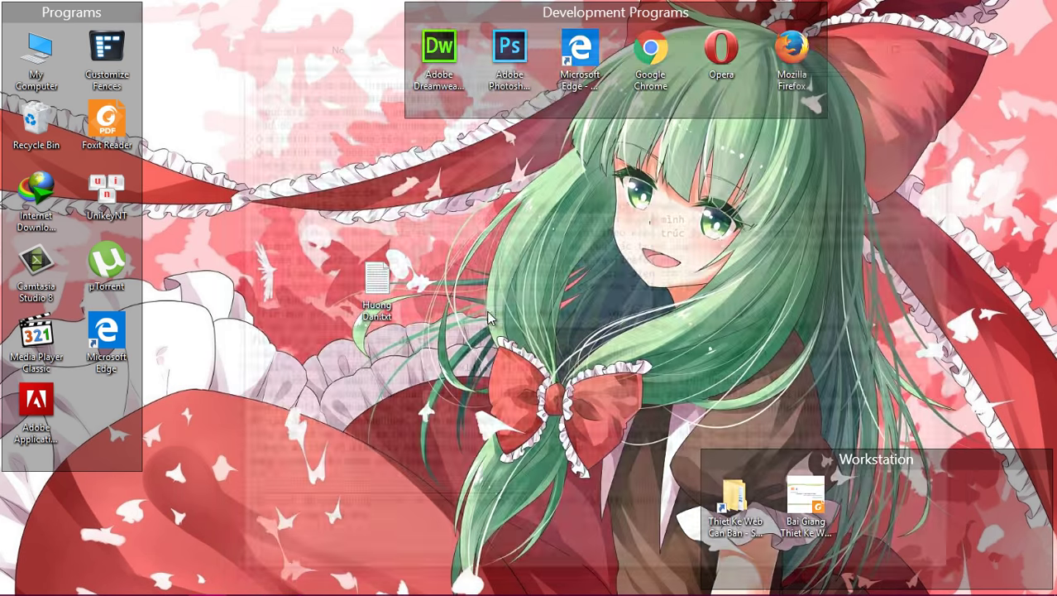
Open and close the Recycle Bin, and delete the Tam folder from the Data (D:) drive.
{"action": "double_click", "coordinate": [36, 120]}
{"action": "key", "text": "alt+F4"}
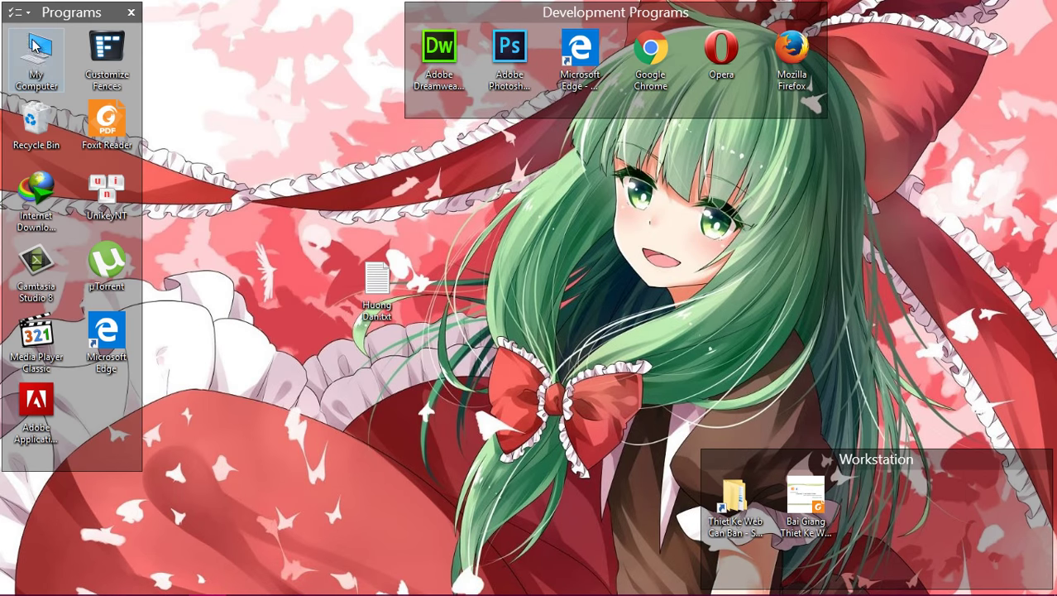
{"action": "double_click", "coordinate": [35, 46]}
{"action": "scroll", "coordinate": [249, 364], "scroll_direction": "down", "scroll_amount": 3}
{"action": "left_click", "coordinate": [257, 358]}
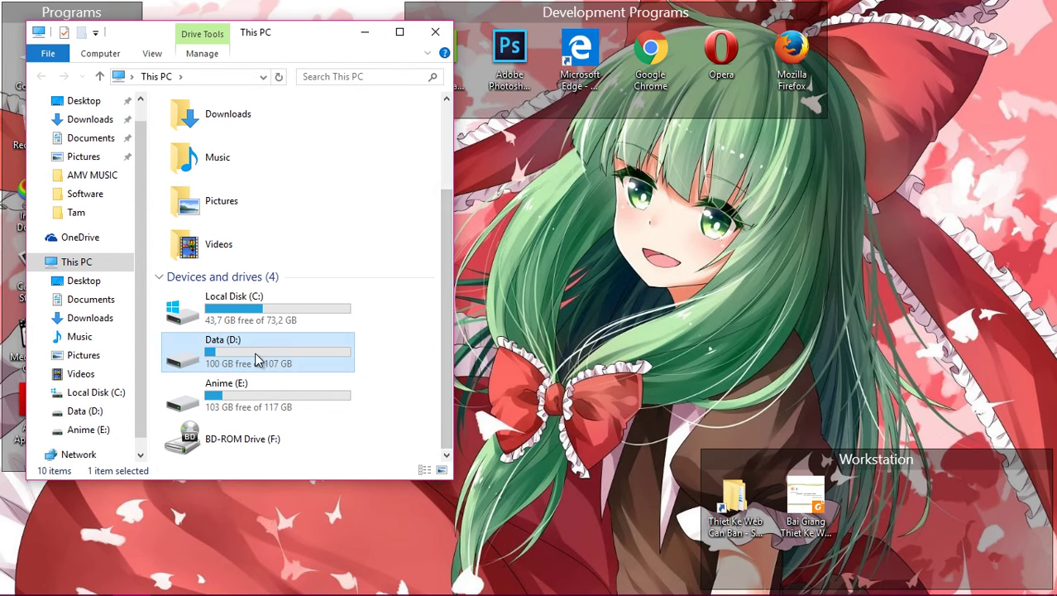
{"action": "double_click", "coordinate": [257, 358]}
{"action": "left_click", "coordinate": [194, 165]}
{"action": "key", "text": "Delete"}
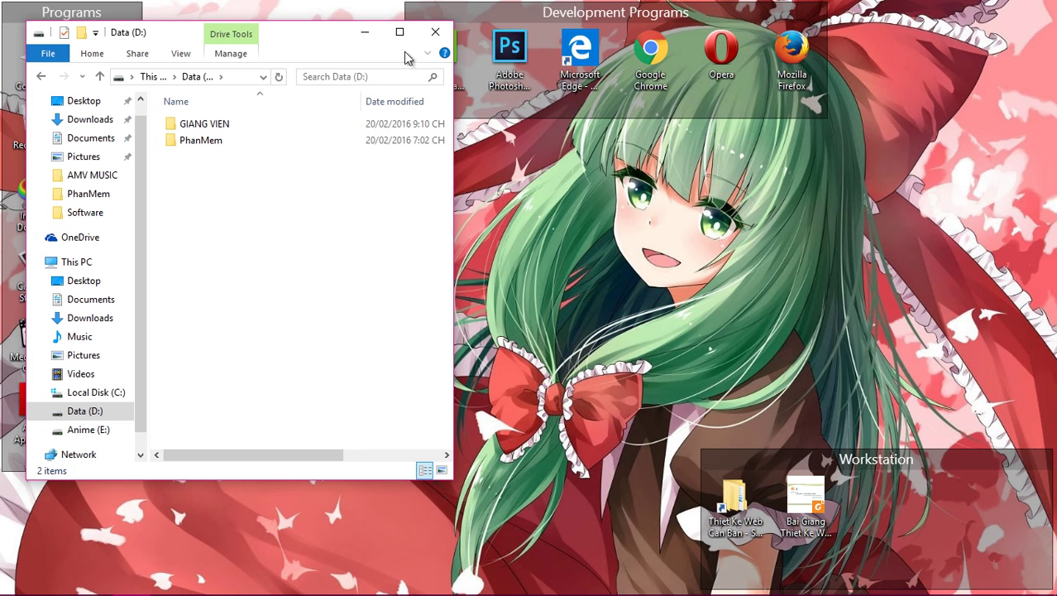
{"action": "left_click", "coordinate": [435, 32]}
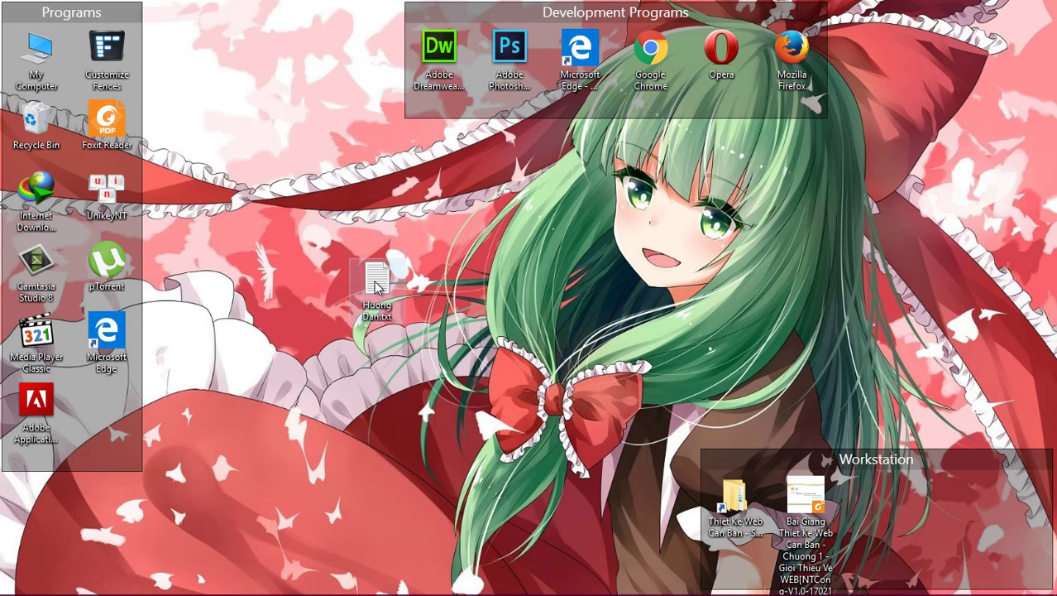
Move Huong Dan.txt from the desktop to the Recycle Bin, permanently delete everything in the bin, and return to the desktop.
{"action": "left_click_drag", "start_coordinate": [376, 285], "coordinate": [36, 124]}
{"action": "double_click", "coordinate": [36, 124]}
{"action": "left_click", "coordinate": [342, 266]}
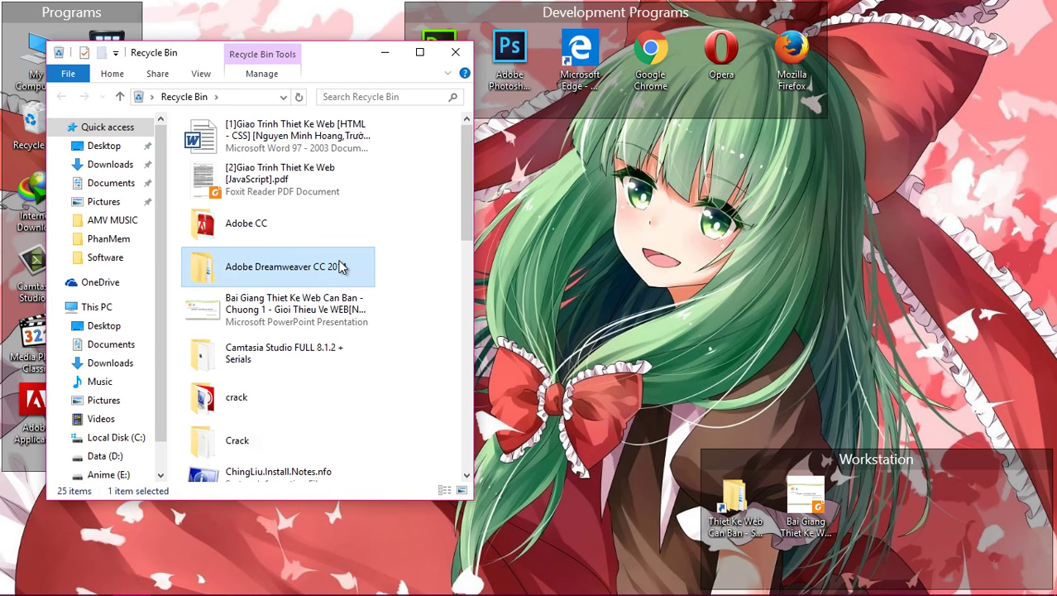
{"action": "key", "text": "ctrl+a"}
{"action": "key", "text": "Delete"}
{"action": "left_click", "coordinate": [589, 318]}
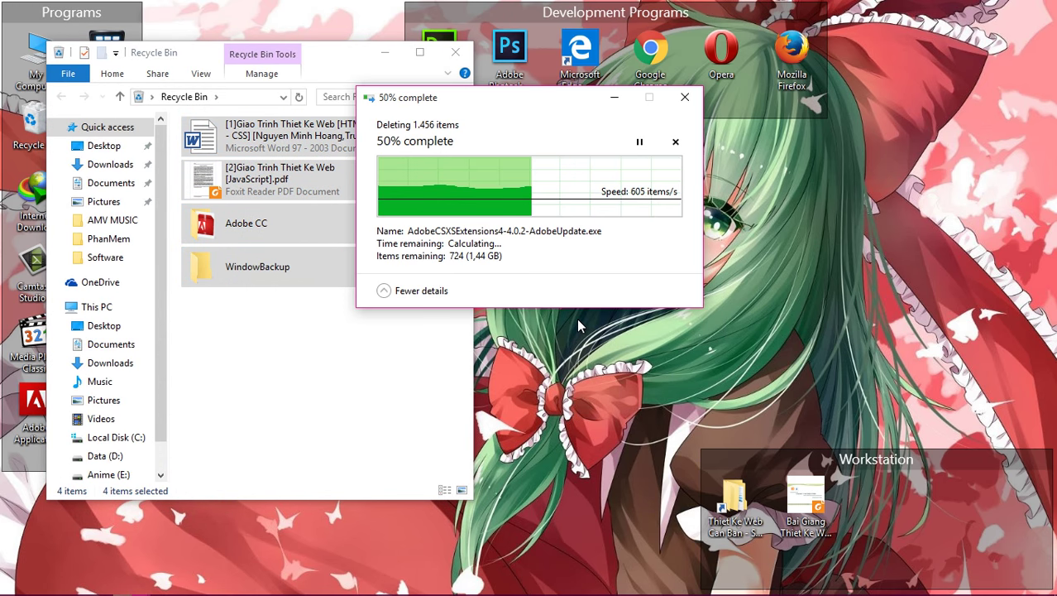
{"action": "key", "text": "super+d"}
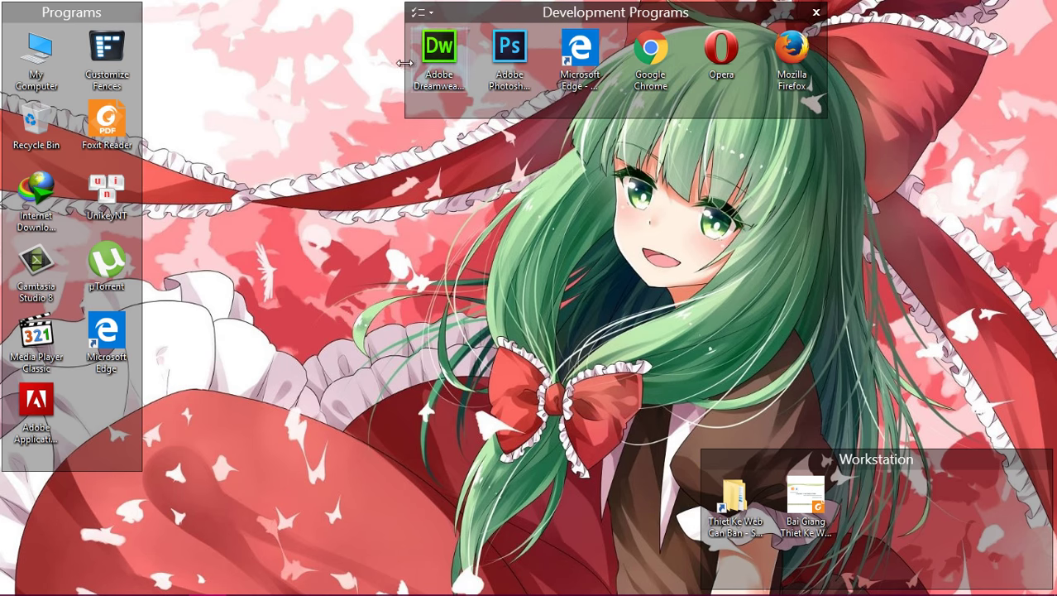
Open the Chuong 1 "Bai Giang Thiet Ke Web Can Ban" lecture PDF in Foxit Reader and maximize its window.
{"action": "left_click", "coordinate": [804, 490]}
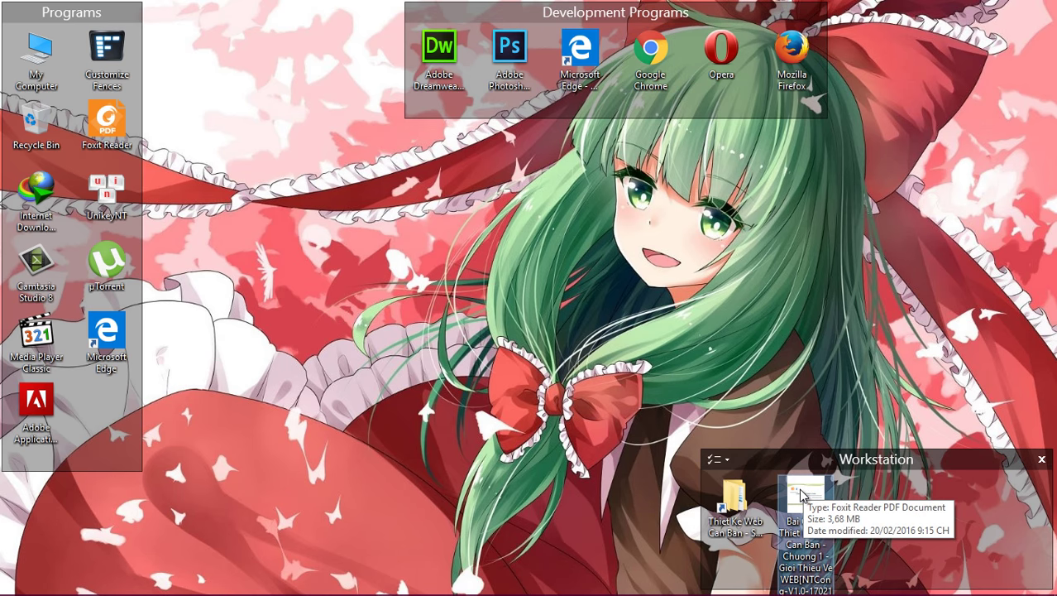
{"action": "double_click", "coordinate": [801, 494]}
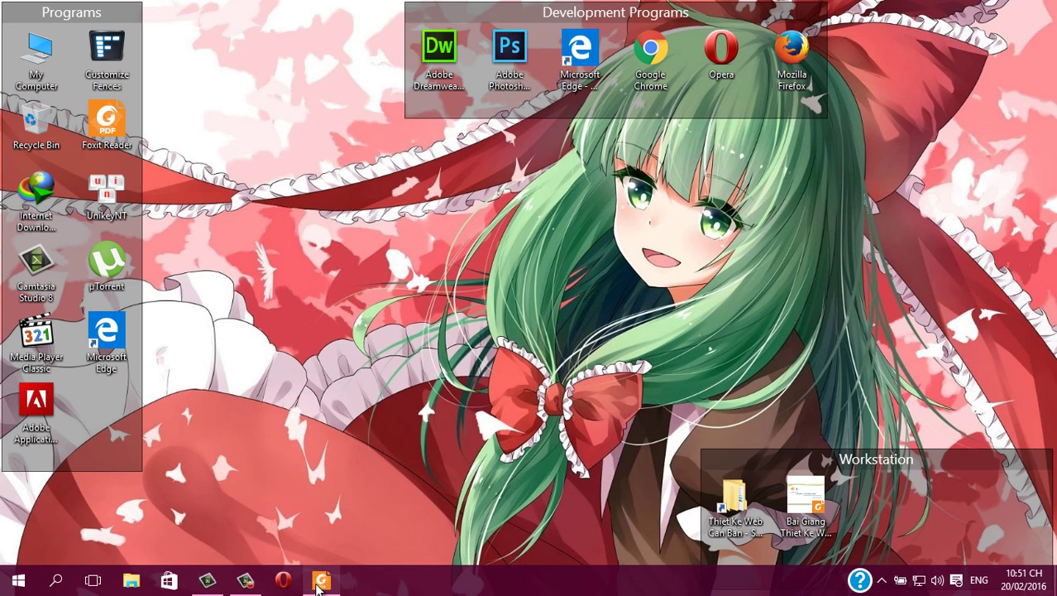
{"action": "right_click", "coordinate": [422, 125]}
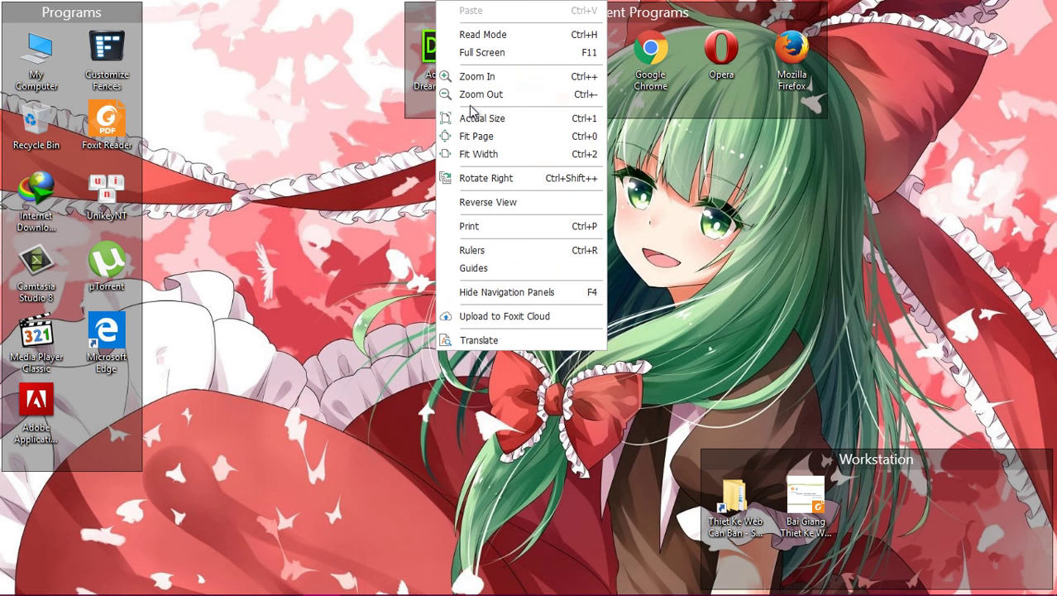
{"action": "left_click", "coordinate": [422, 126]}
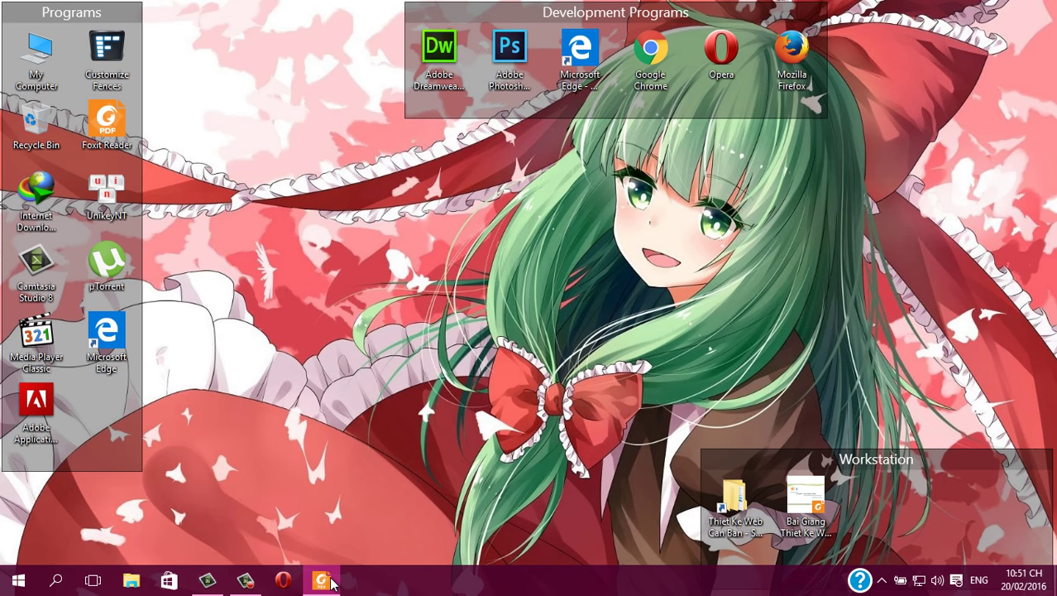
{"action": "right_click", "coordinate": [331, 583]}
{"action": "left_click", "coordinate": [336, 554]}
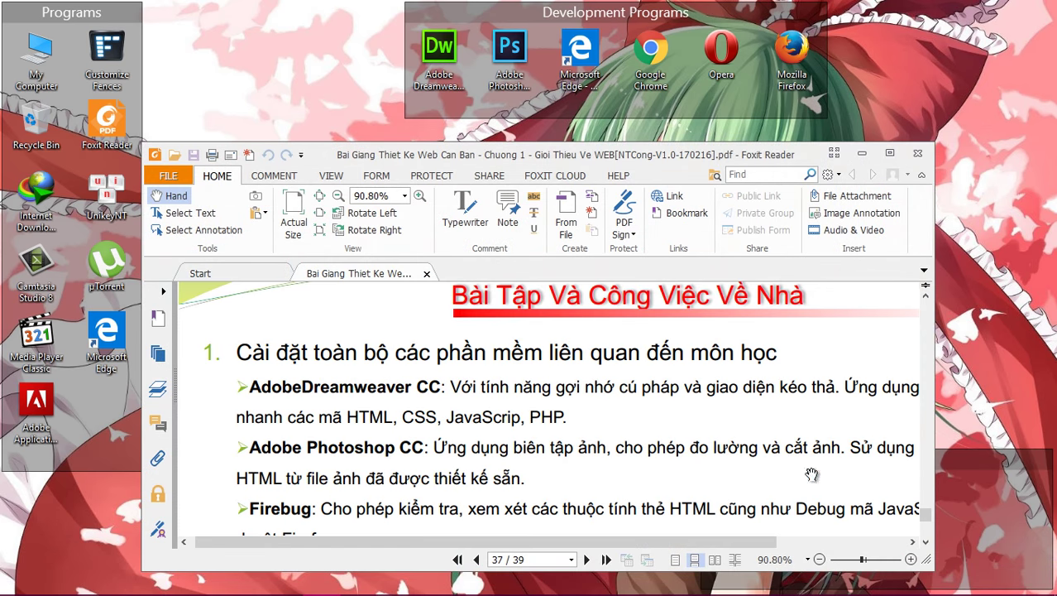
{"action": "left_click", "coordinate": [889, 153]}
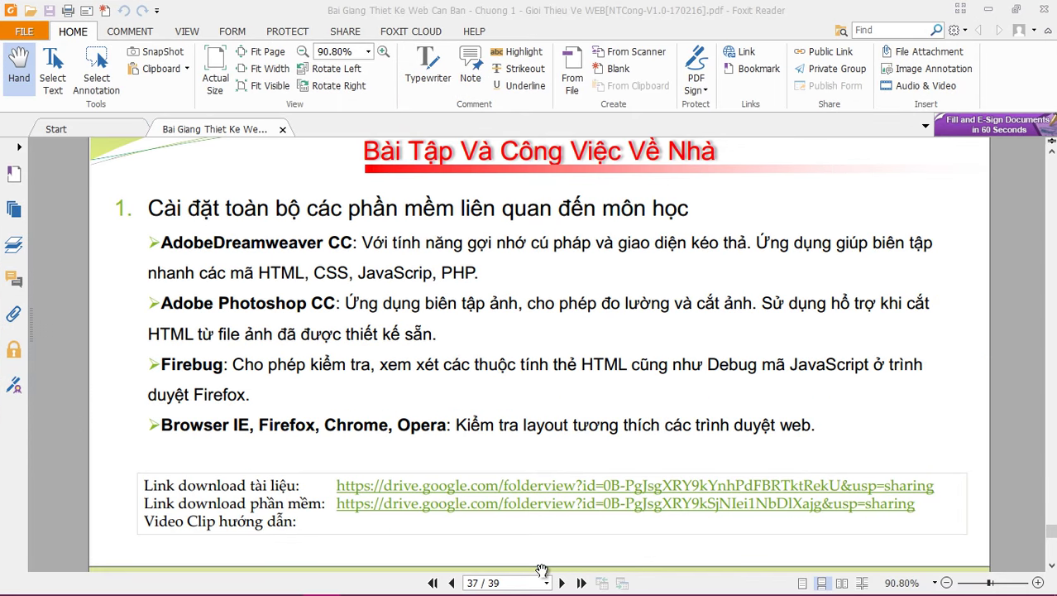